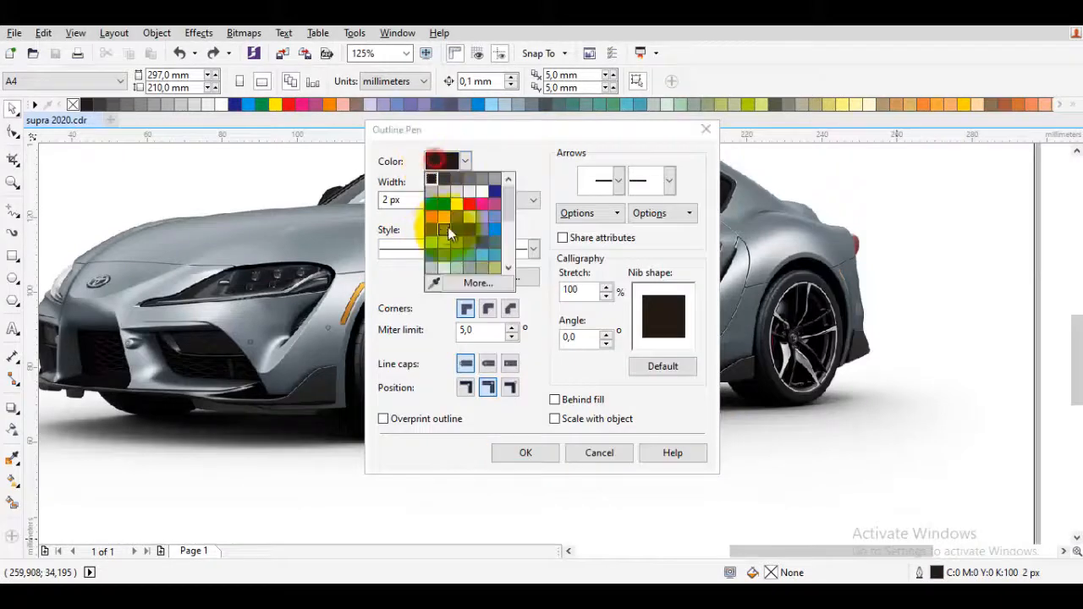
- Set the default outline pen to yellow with round corners, keeping the 2 px width
click(459, 206)
click(489, 308)
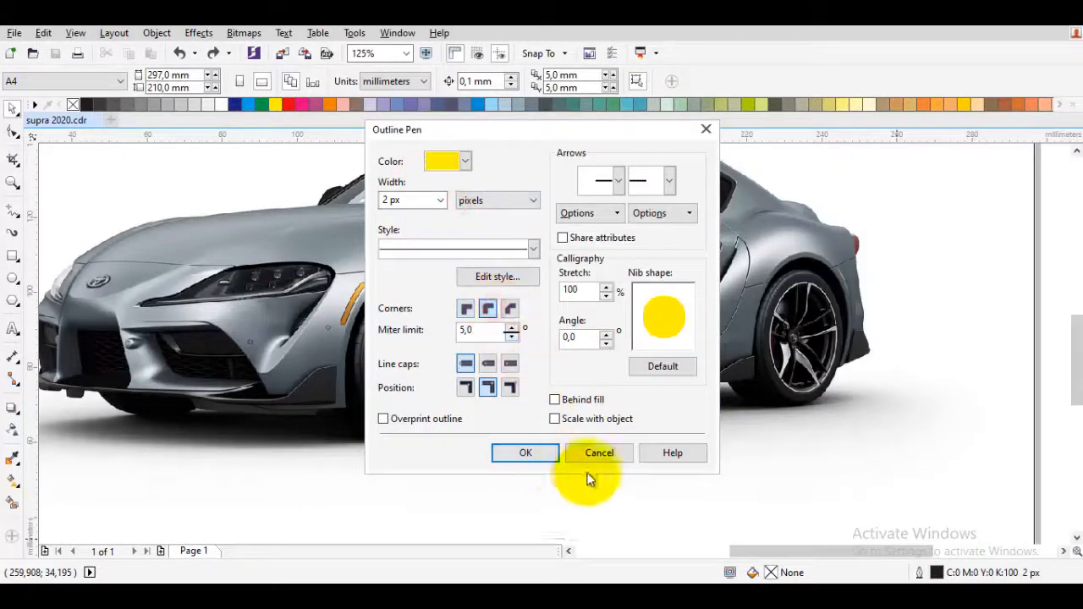
click(531, 453)
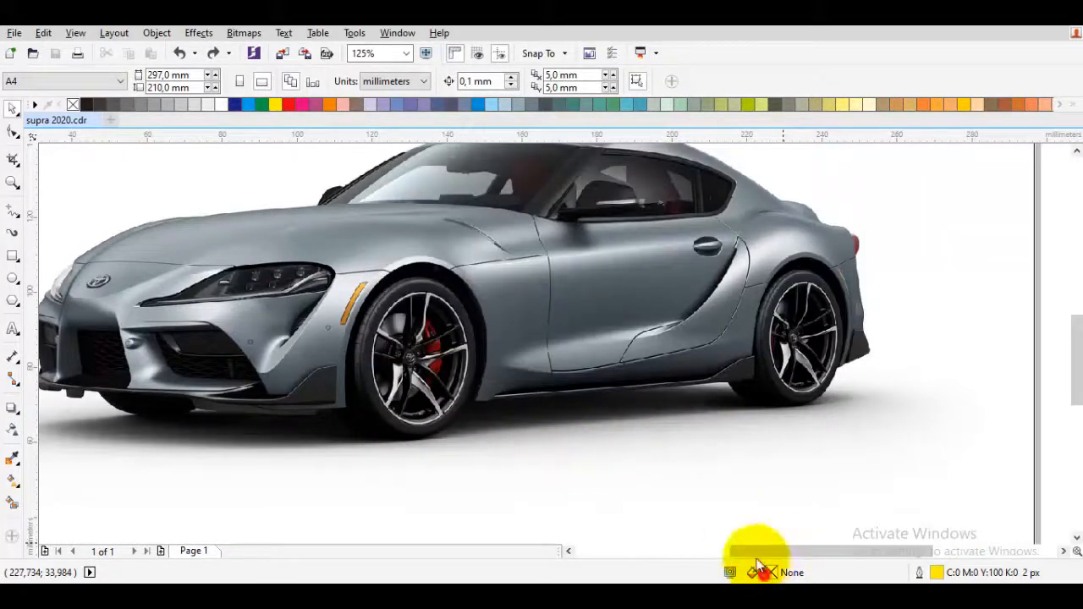
- Set the default fill for new objects to a uniform black
double_click(752, 572)
click(772, 203)
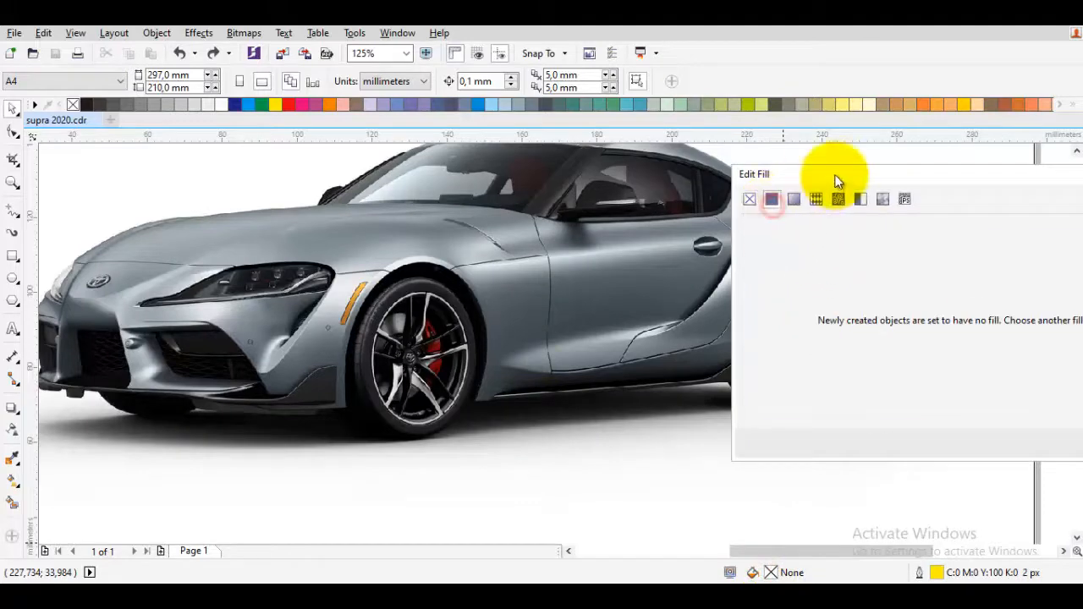
drag(847, 175, 534, 183)
click(892, 449)
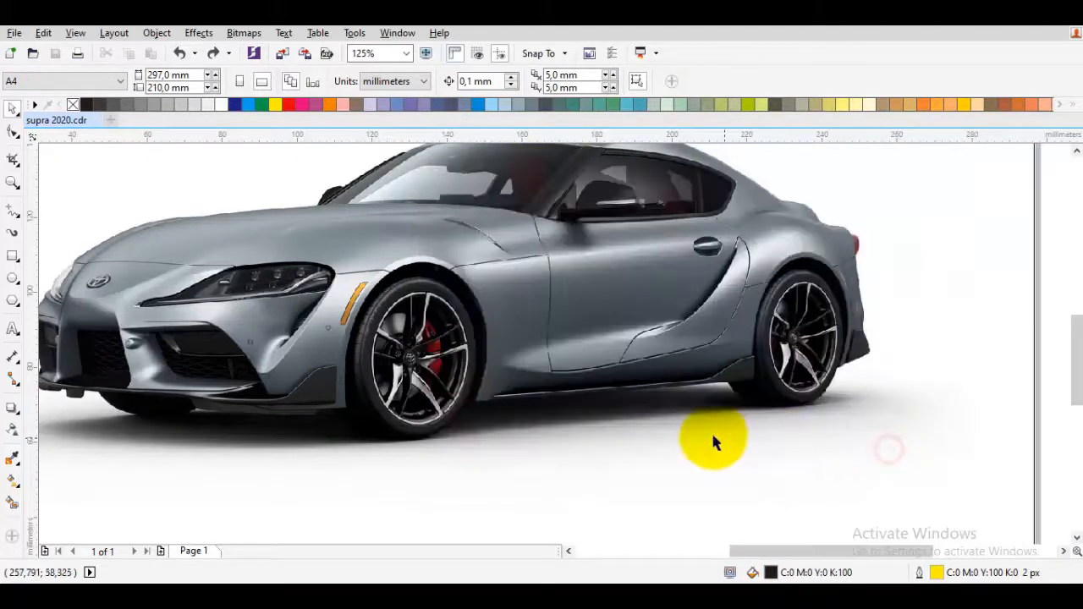
- Start a Pen path on the front wheel's brake disc, tracing its lower curved edge between the spokes
scroll(711, 431, up, 1)
scroll(667, 449, down, 1)
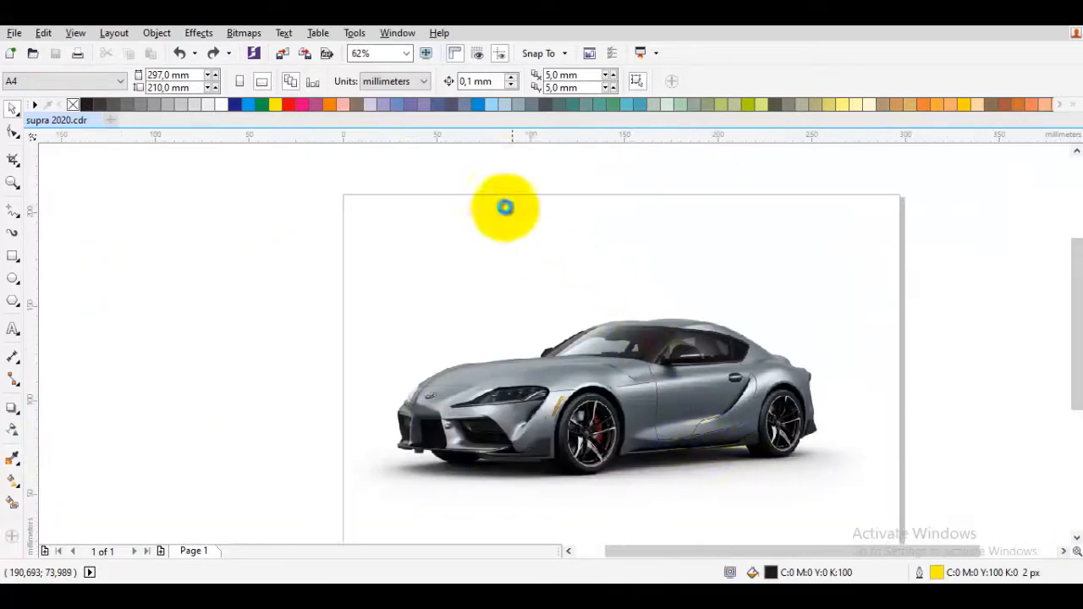
click(492, 175)
scroll(596, 430, up, 2)
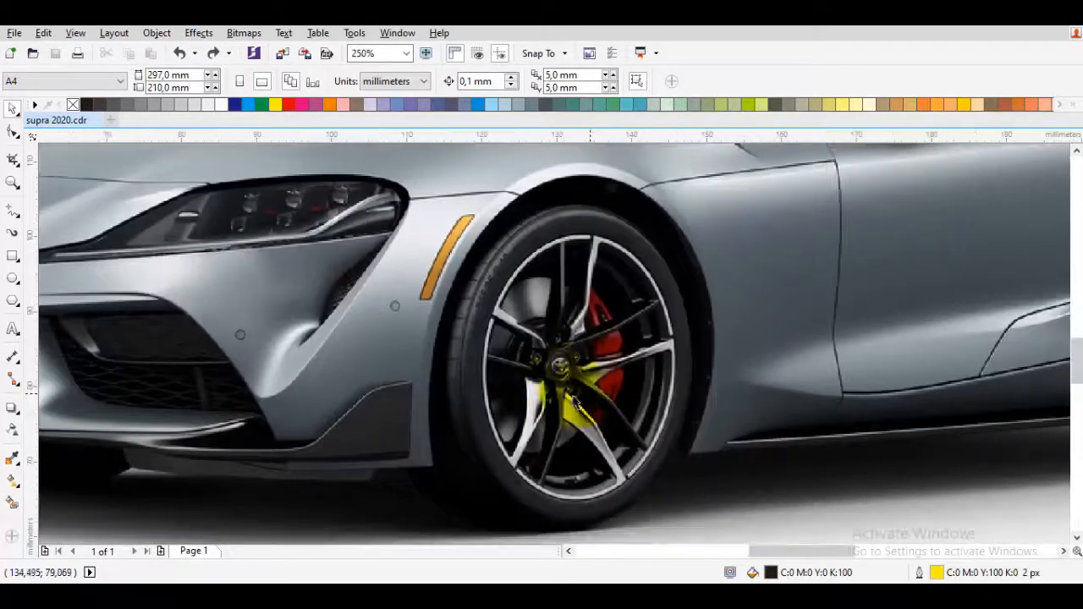
drag(575, 405, 616, 342)
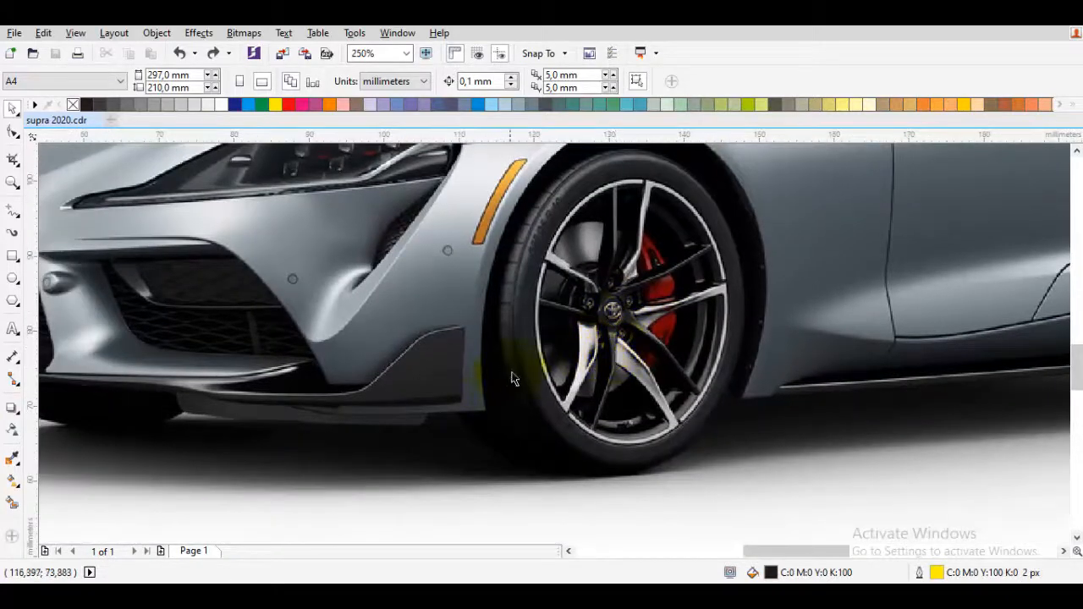
drag(770, 426, 669, 493)
scroll(588, 319, up, 1)
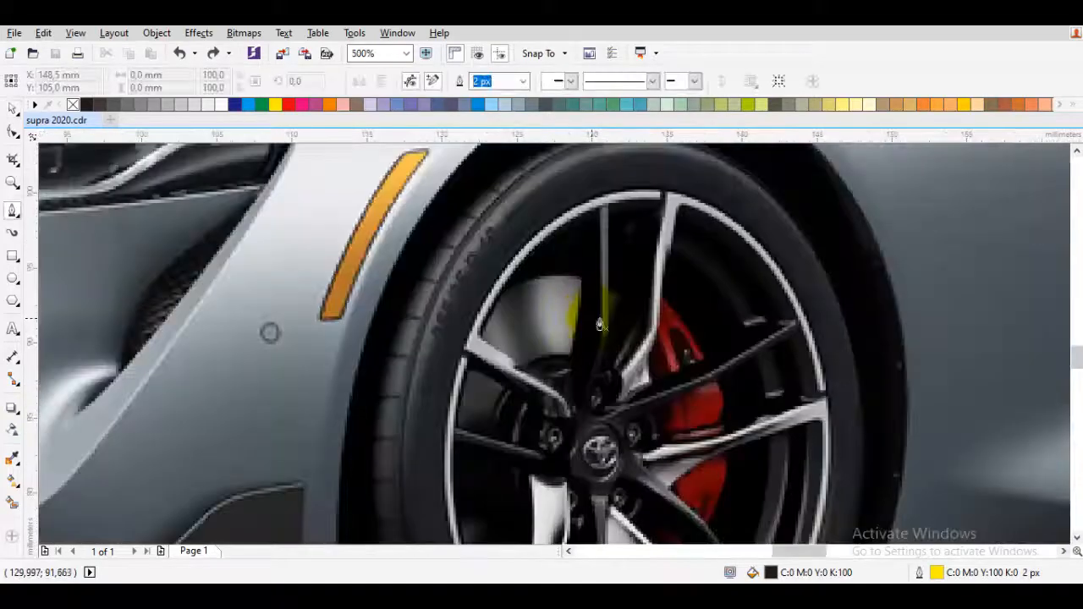
drag(606, 317, 570, 416)
scroll(569, 381, up, 1)
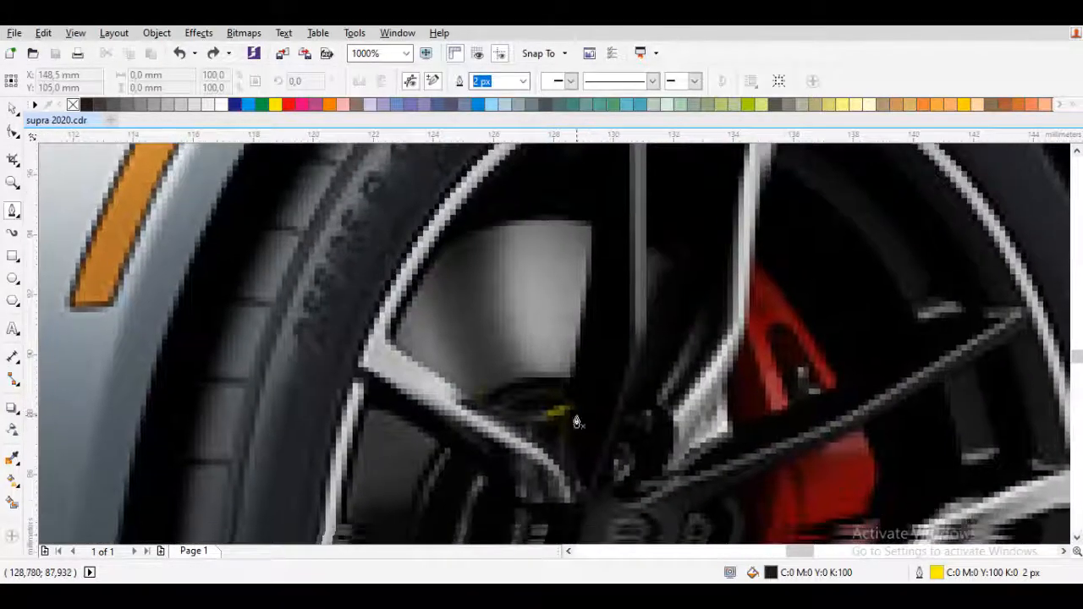
scroll(467, 416, up, 1)
drag(496, 374, 421, 421)
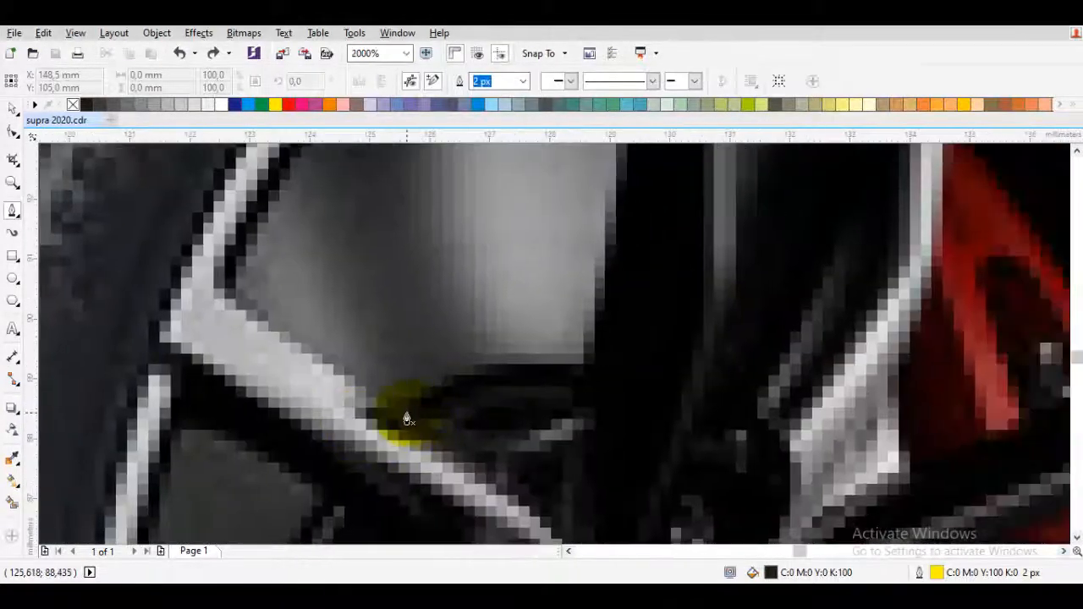
drag(507, 372, 510, 369)
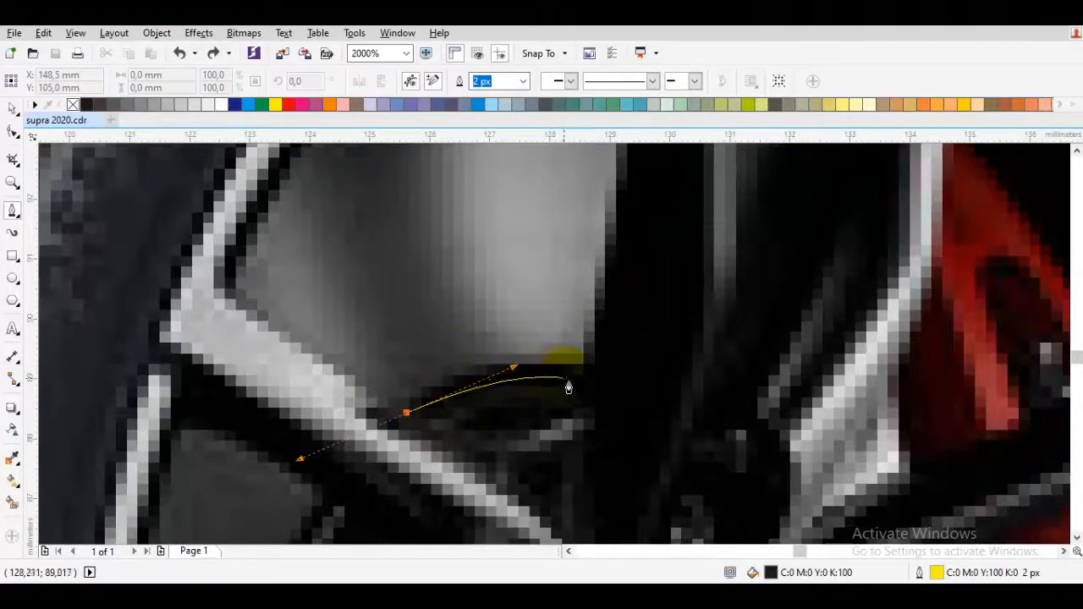
drag(572, 386, 563, 405)
drag(393, 440, 479, 374)
- Extend the path in a straight segment up the brake disc's right edge to its upper corner
drag(577, 381, 586, 269)
scroll(594, 259, down, 3)
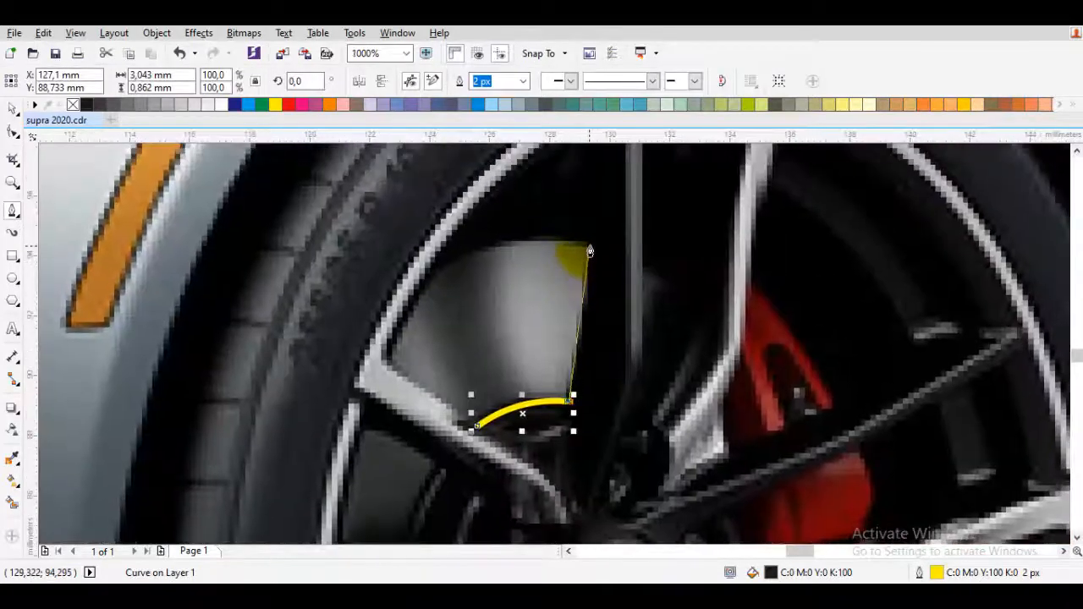
click(589, 251)
scroll(490, 250, up, 3)
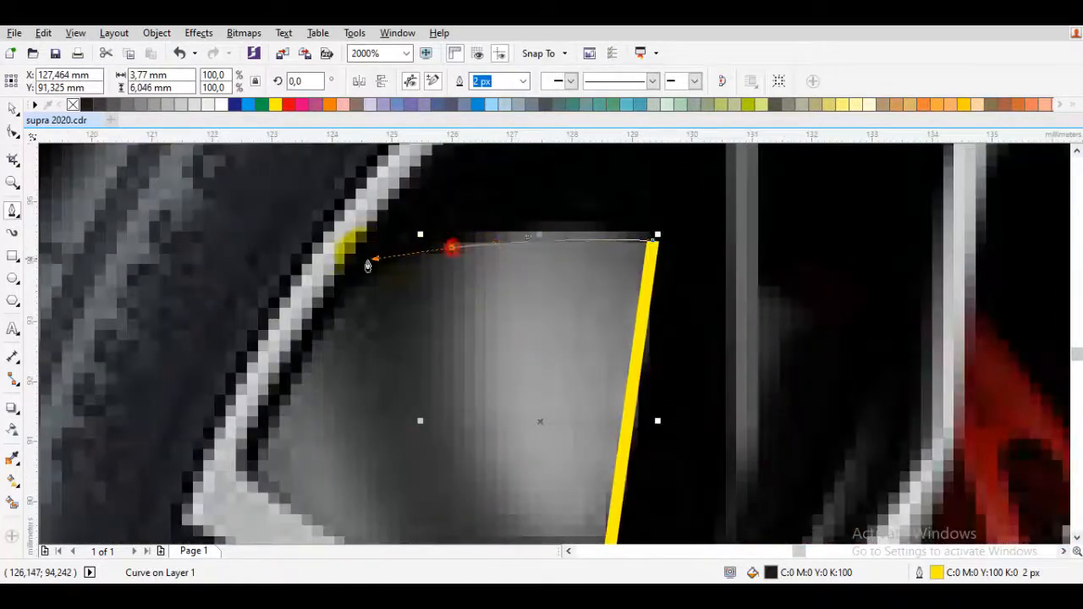
drag(367, 265, 331, 270)
drag(302, 367, 347, 317)
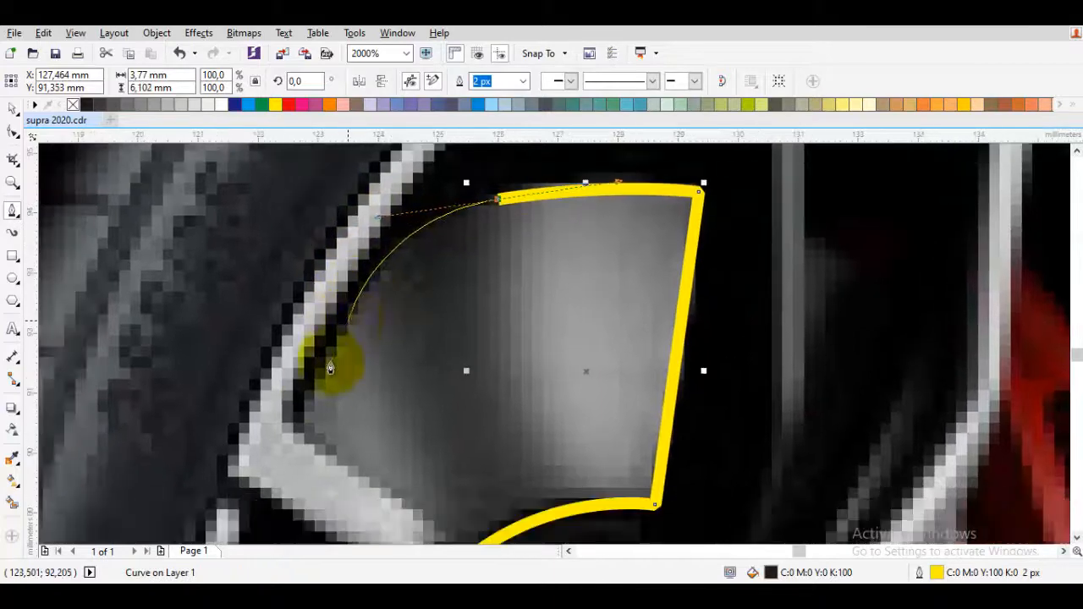
mouse_move(440, 243)
mouse_down()
mouse_move(462, 261)
mouse_move(337, 296)
mouse_move(320, 313)
mouse_up()
key(ctrl+z)
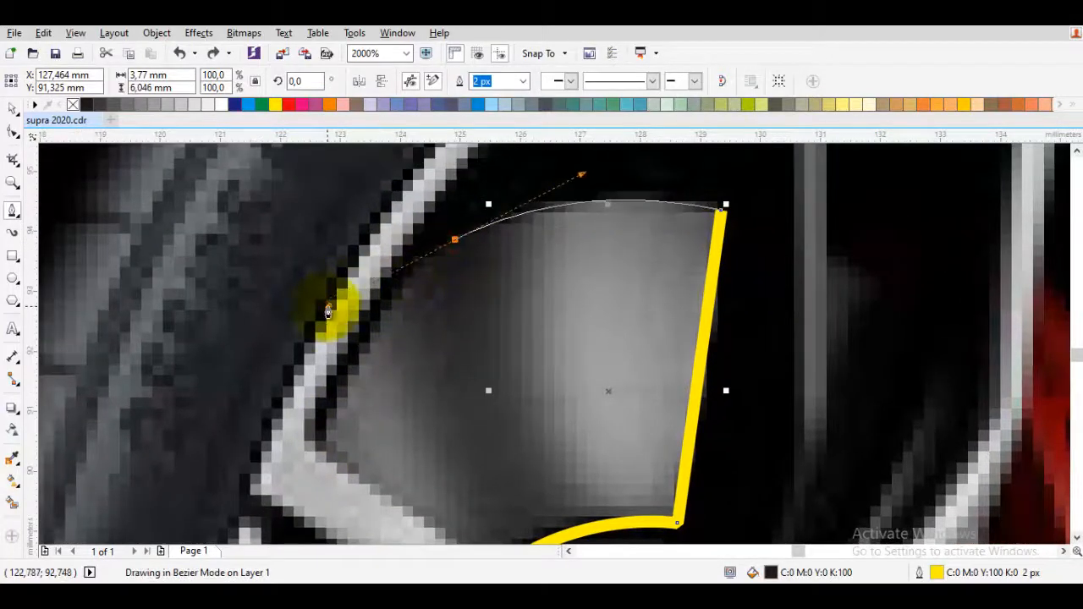
key(ctrl+z)
- Continue the path around the disc's curved top and left edges, then down along the silver spoke's upper edge
drag(468, 237, 384, 284)
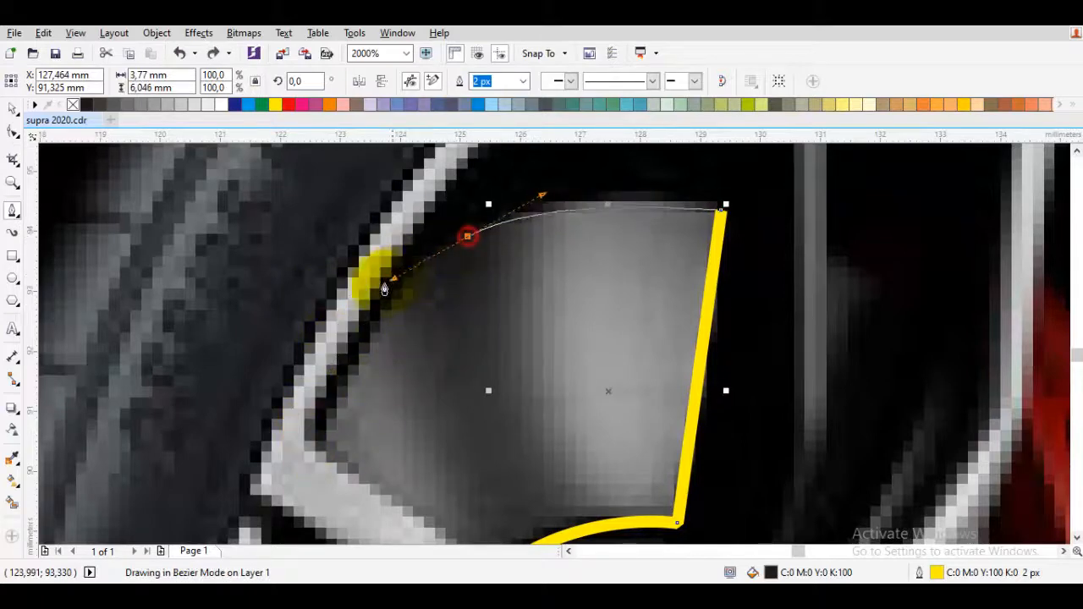
drag(339, 424, 344, 339)
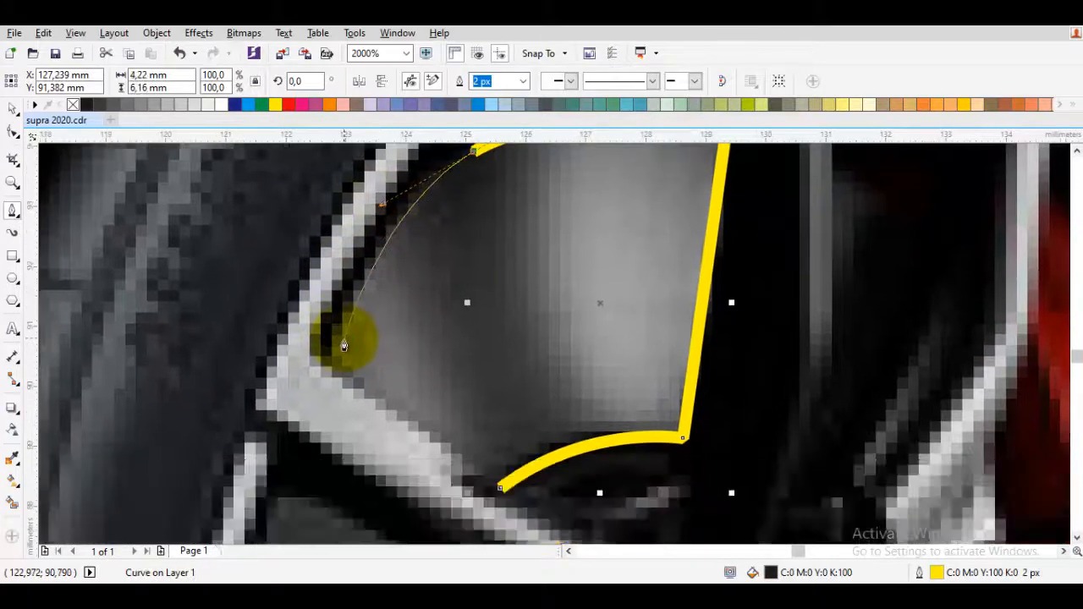
click(337, 360)
click(437, 441)
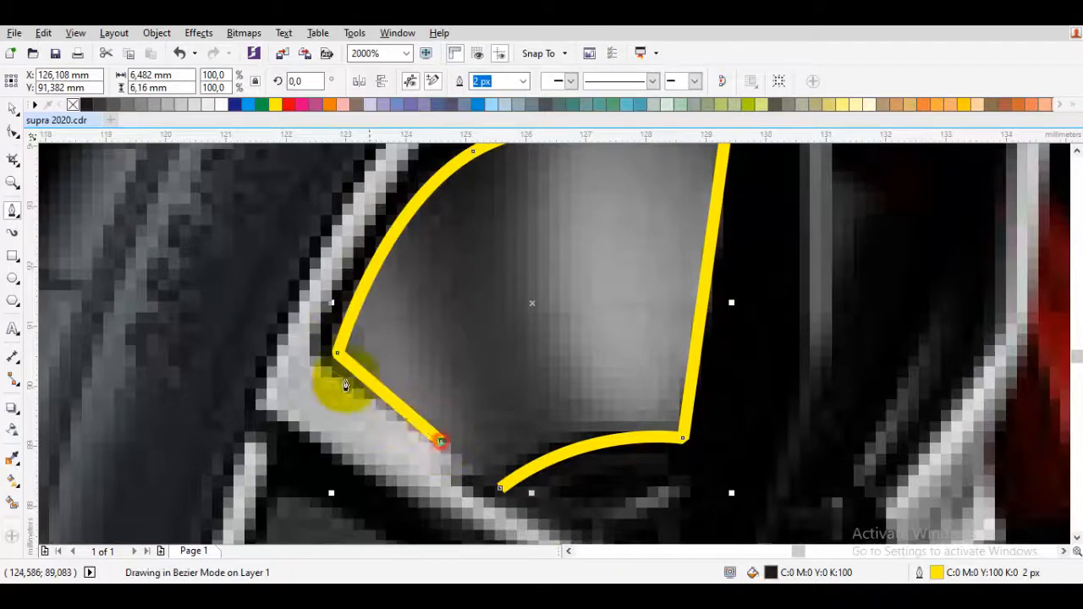
- Turn the path back to the rim and trace the rim's inner curve up to the vertical spoke
scroll(314, 364, down, 2)
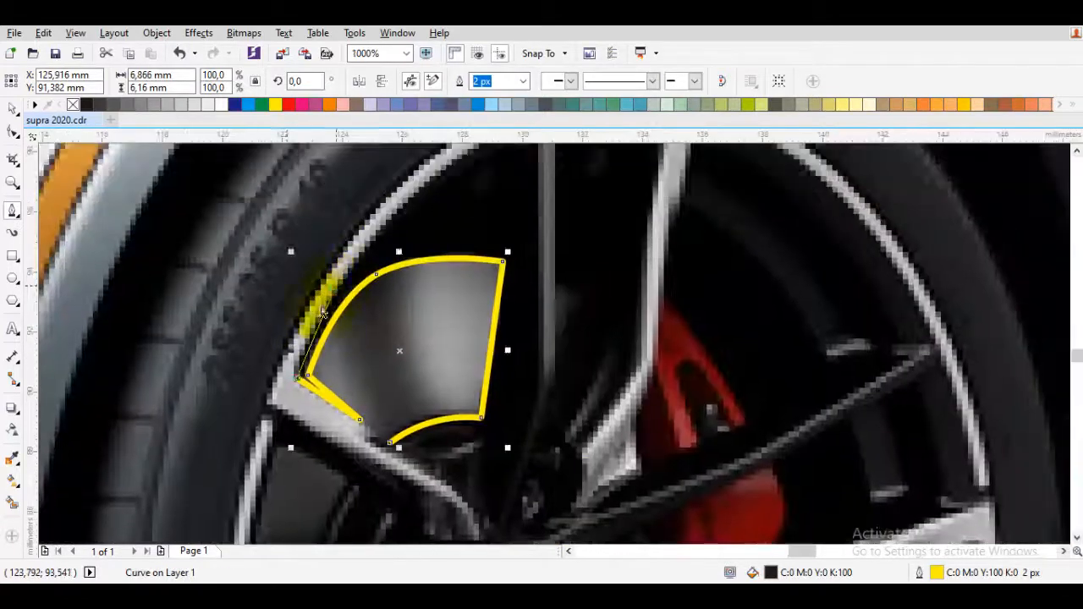
click(291, 377)
drag(383, 216, 365, 294)
click(375, 291)
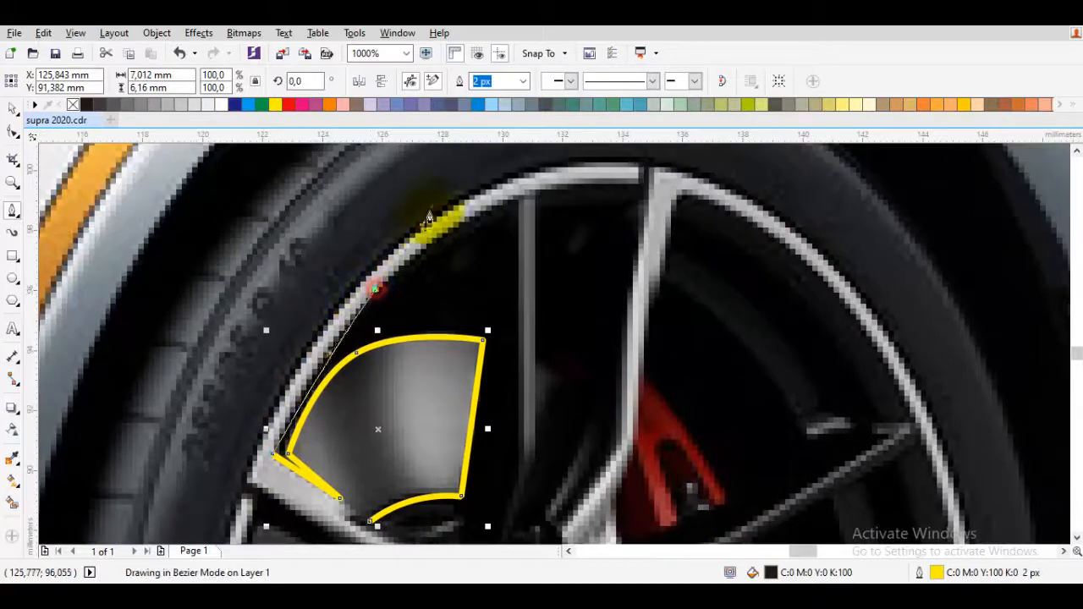
click(455, 204)
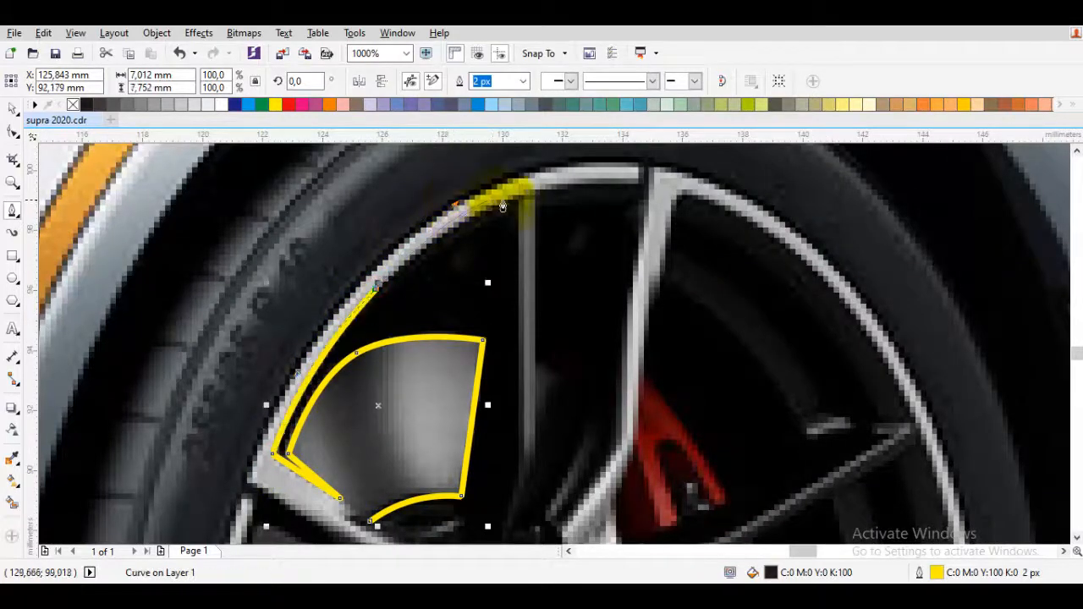
click(516, 215)
- Run the path down the vertical spoke to the hub, back along the silver spoke, and close it at the starting node
scroll(516, 254, down, 3)
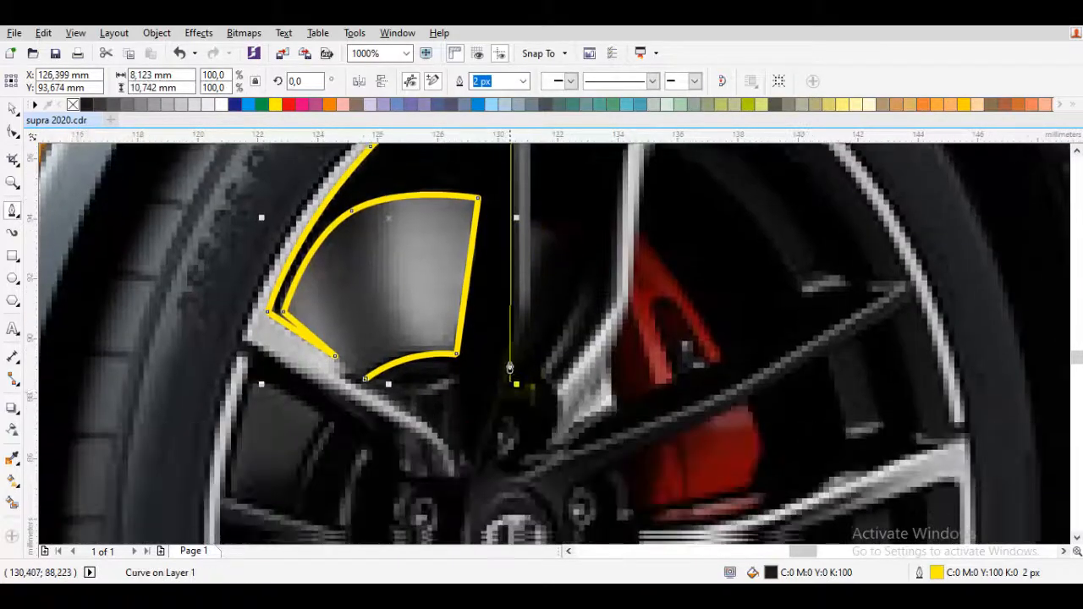
scroll(471, 450, up, 1)
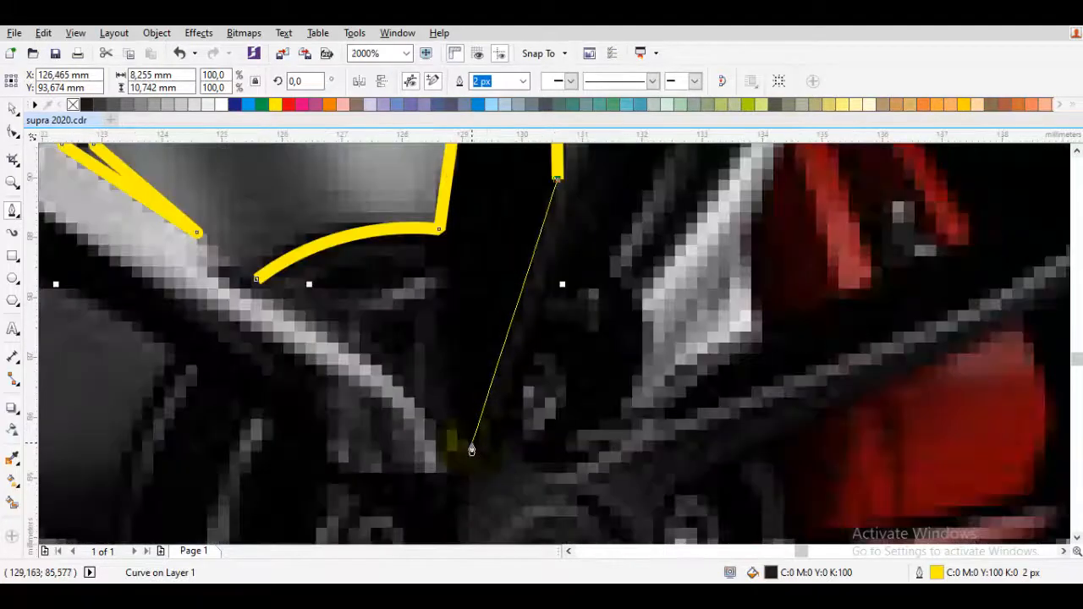
click(471, 450)
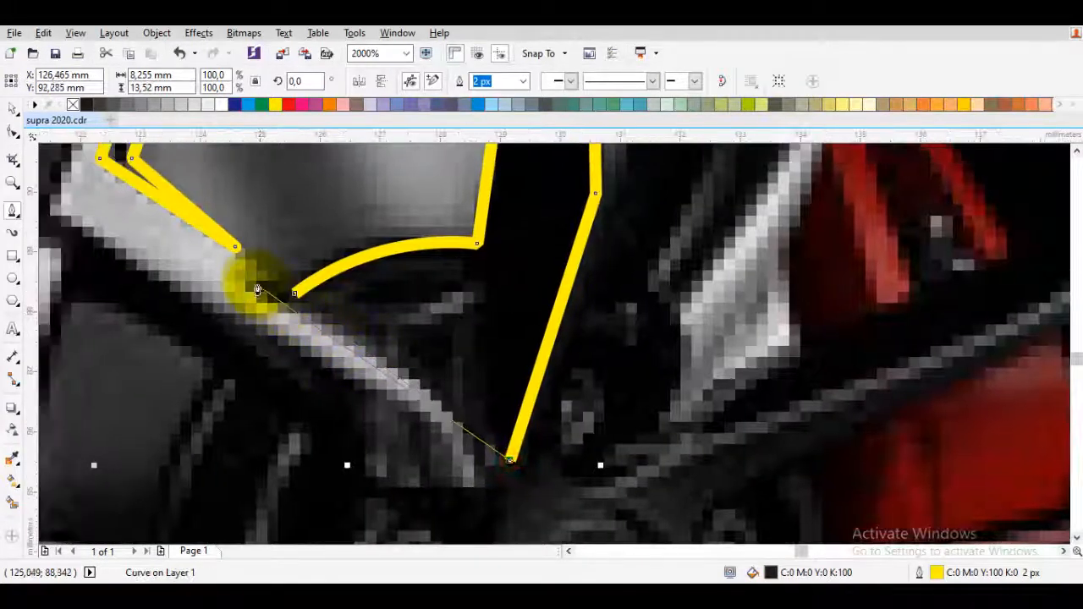
click(254, 282)
click(296, 303)
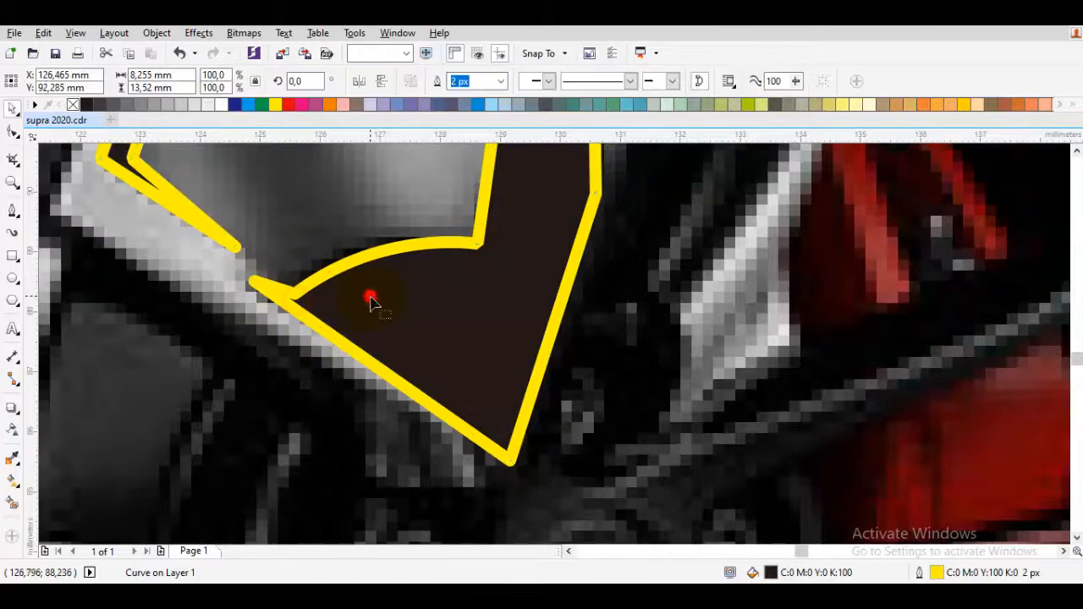
- With nothing selected, set the default uniform fill to C 100, M 100, Y 100, K 100
scroll(372, 296, down, 4)
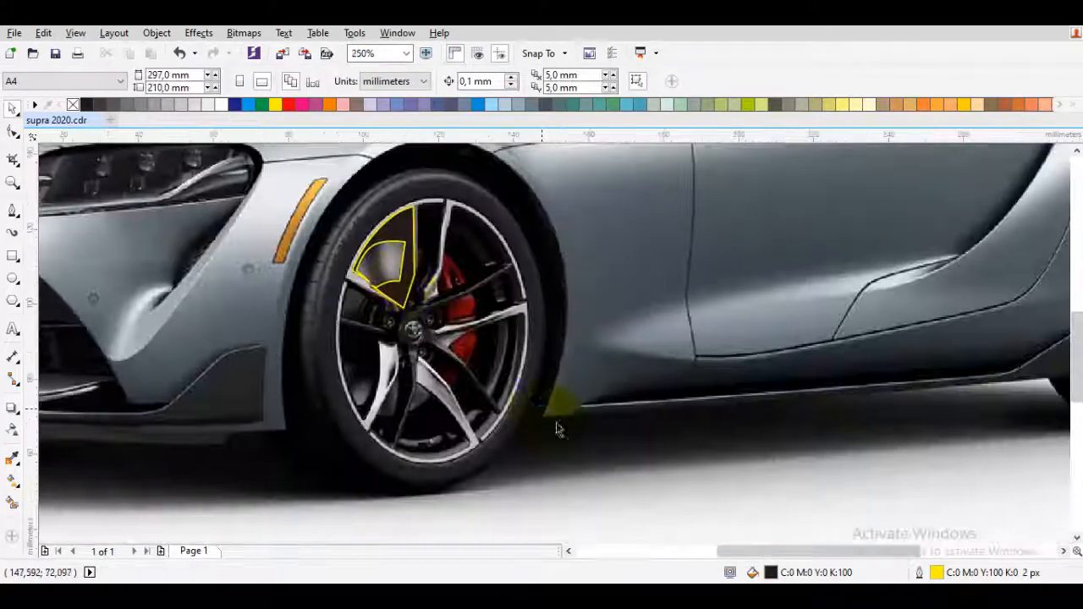
scroll(553, 430, down, 1)
click(758, 459)
click(1015, 459)
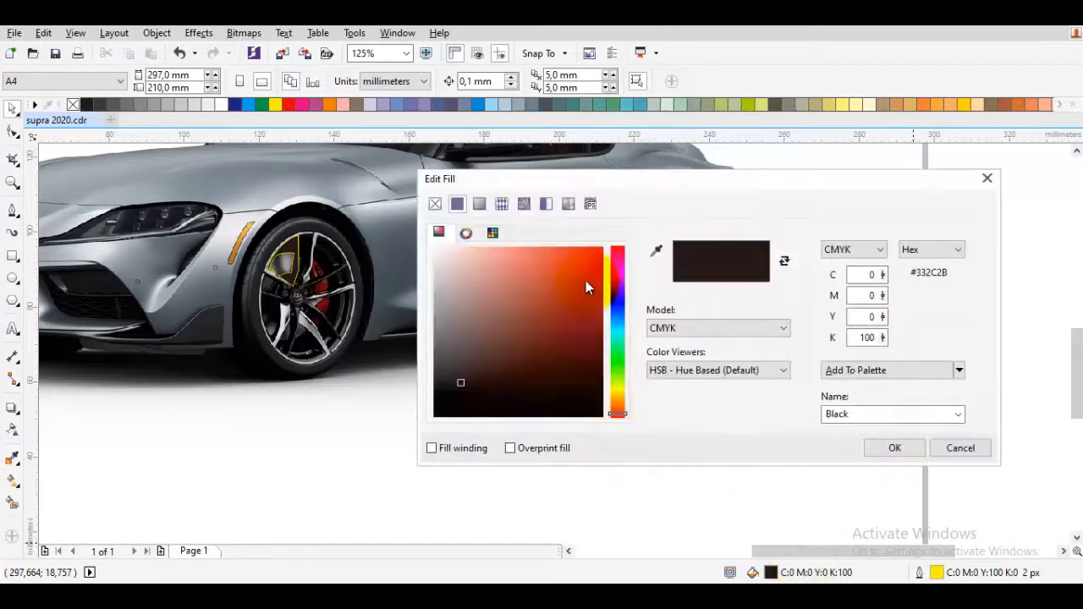
drag(882, 274, 898, 176)
drag(882, 295, 878, 181)
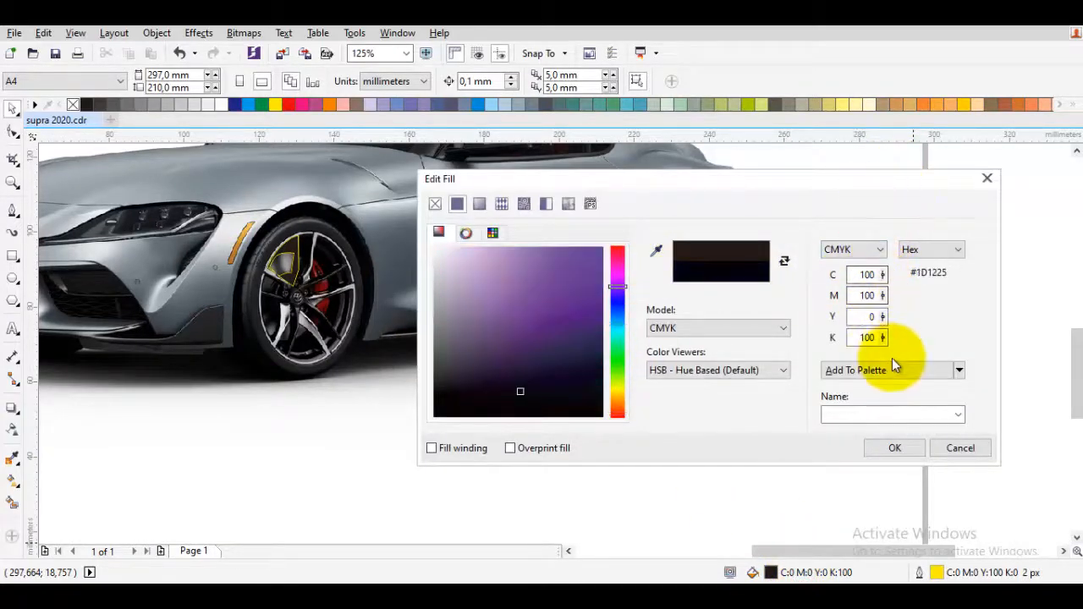
drag(882, 316, 884, 225)
click(861, 274)
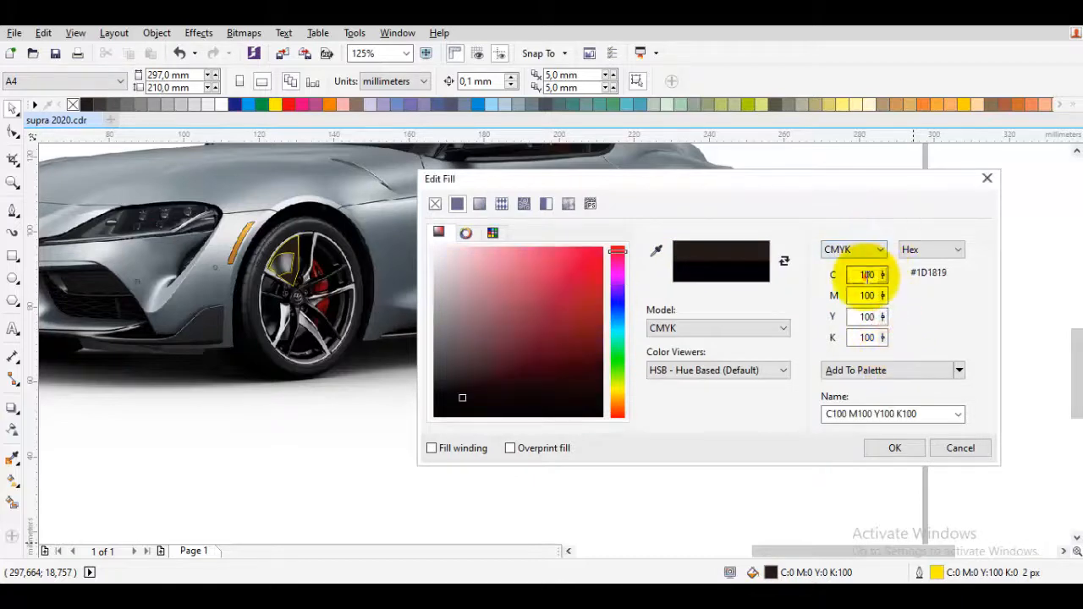
click(892, 448)
scroll(442, 366, up, 4)
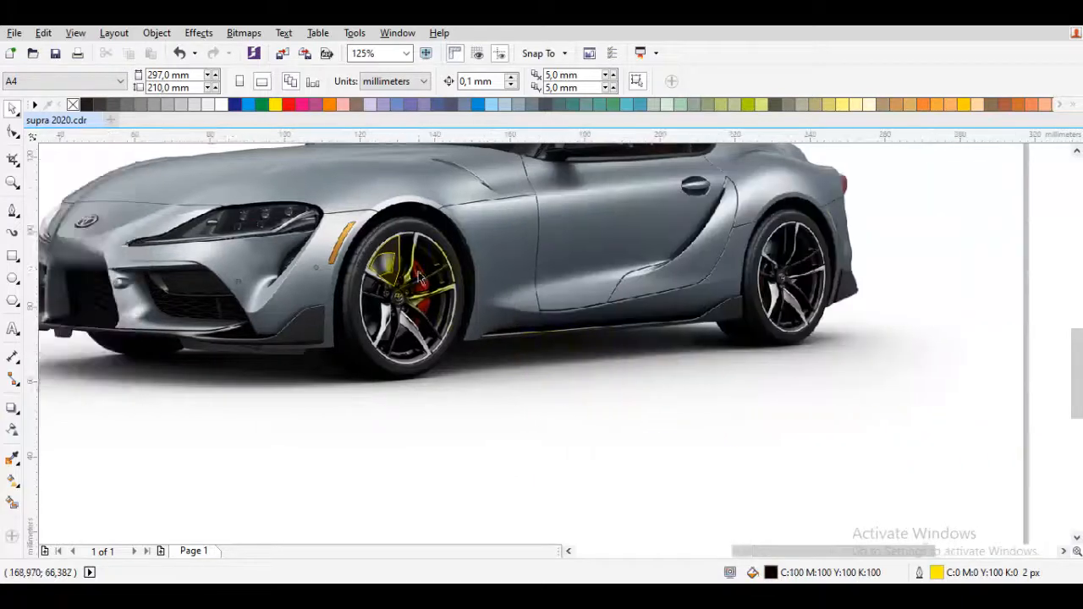
scroll(466, 290, down, 1)
click(562, 281)
double_click(562, 282)
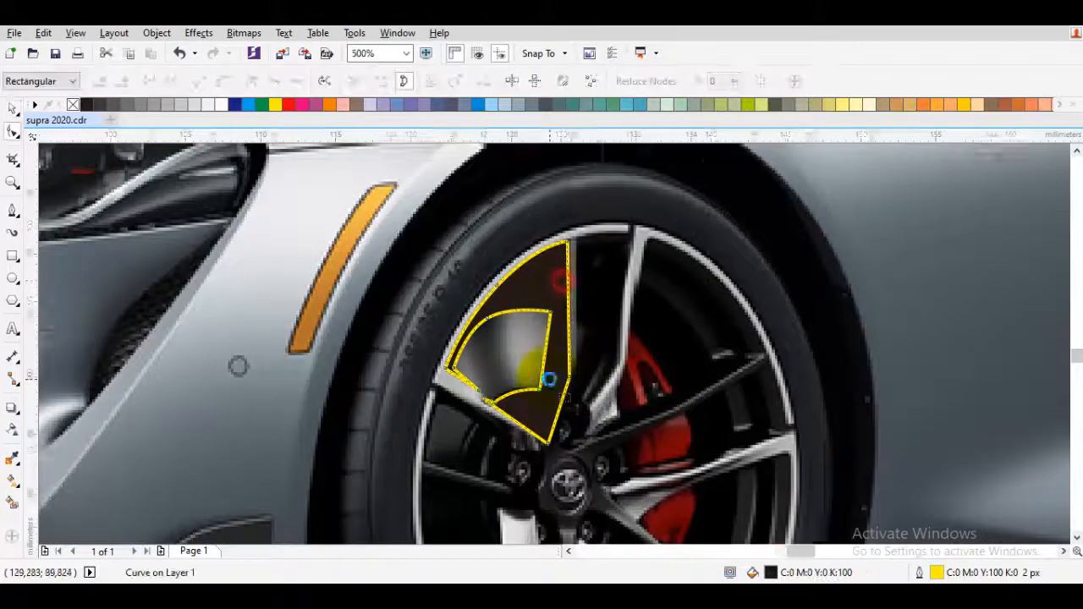
scroll(565, 402, up, 1)
key(F5)
drag(546, 372, 581, 359)
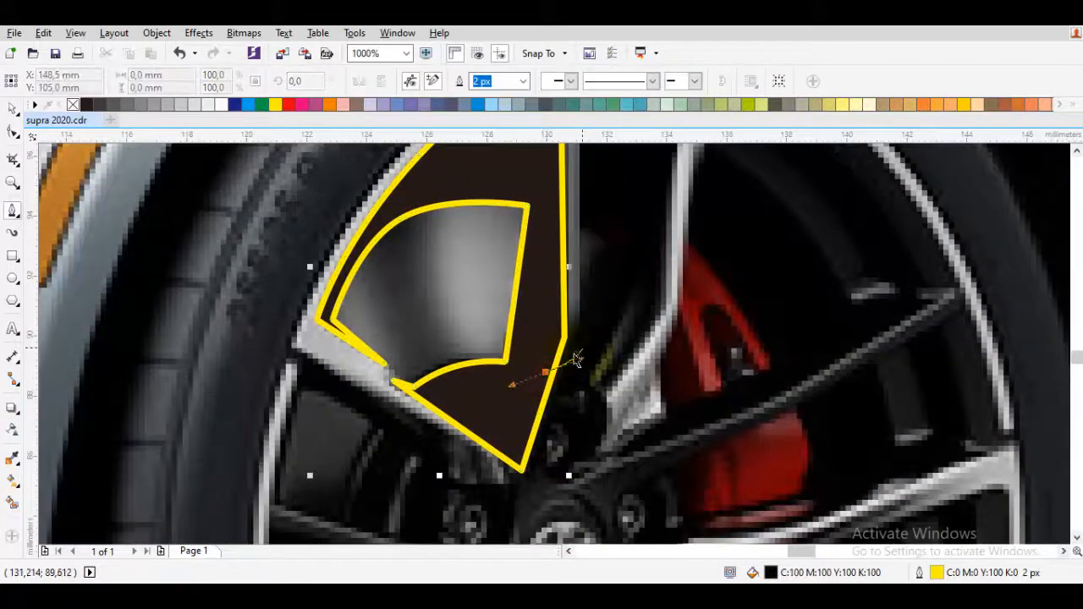
key(space)
key(space)
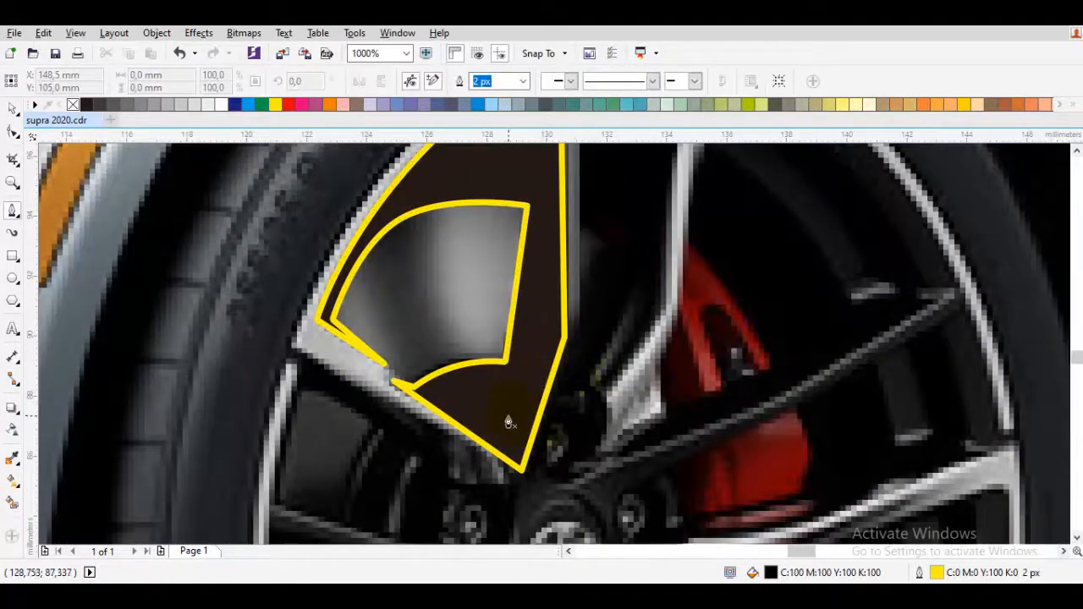
- Start a new path near the hub and trace it up the vertical spoke's right edge to the rim
scroll(556, 402, up, 1)
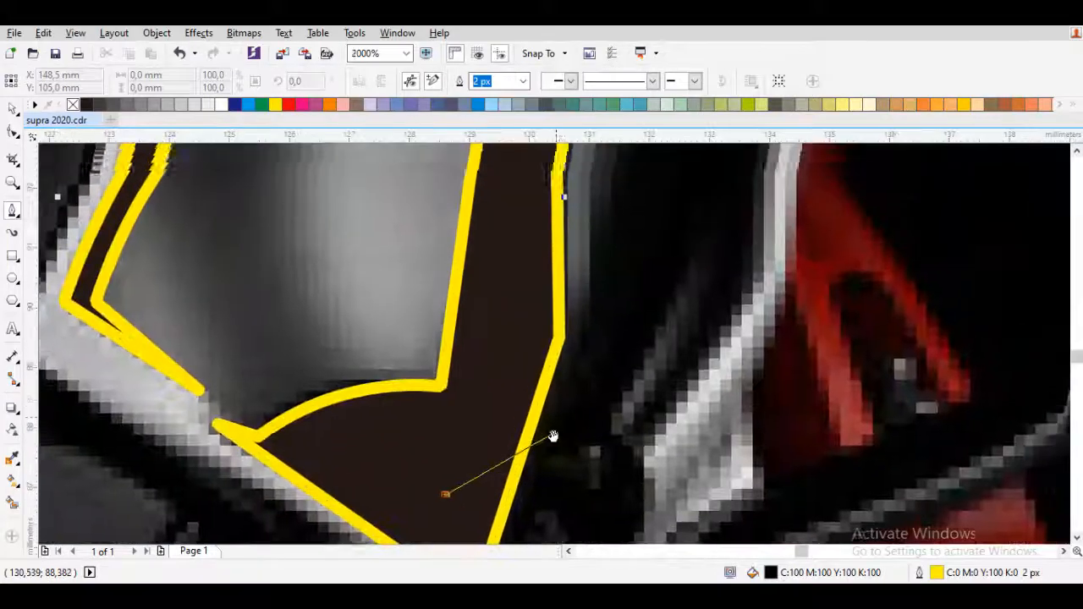
click(553, 439)
scroll(563, 380, down, 1)
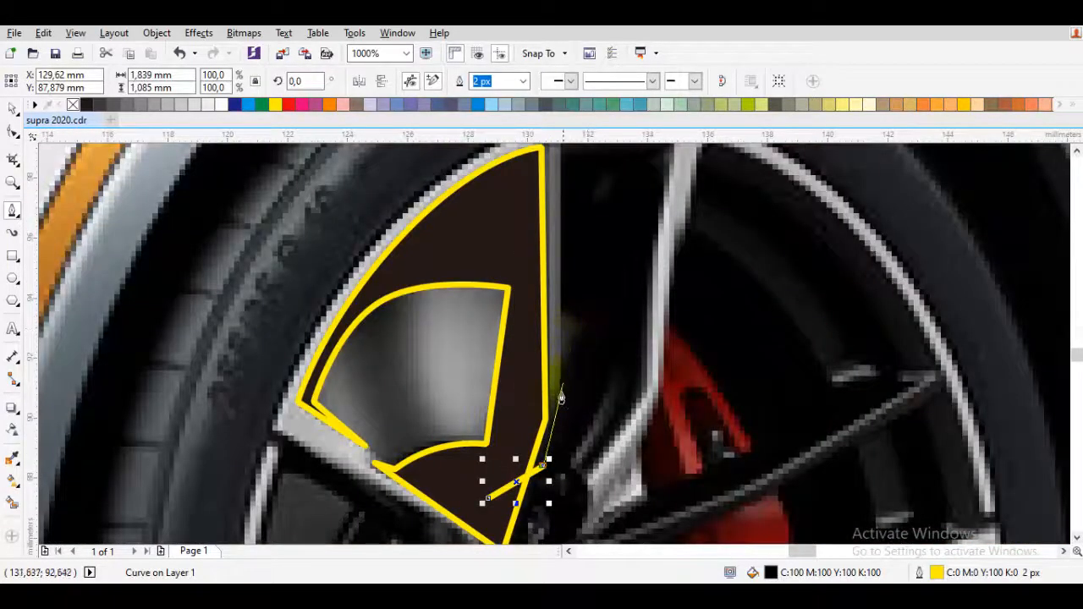
scroll(561, 396, up, 1)
click(566, 401)
scroll(566, 358, down, 1)
scroll(565, 360, up, 3)
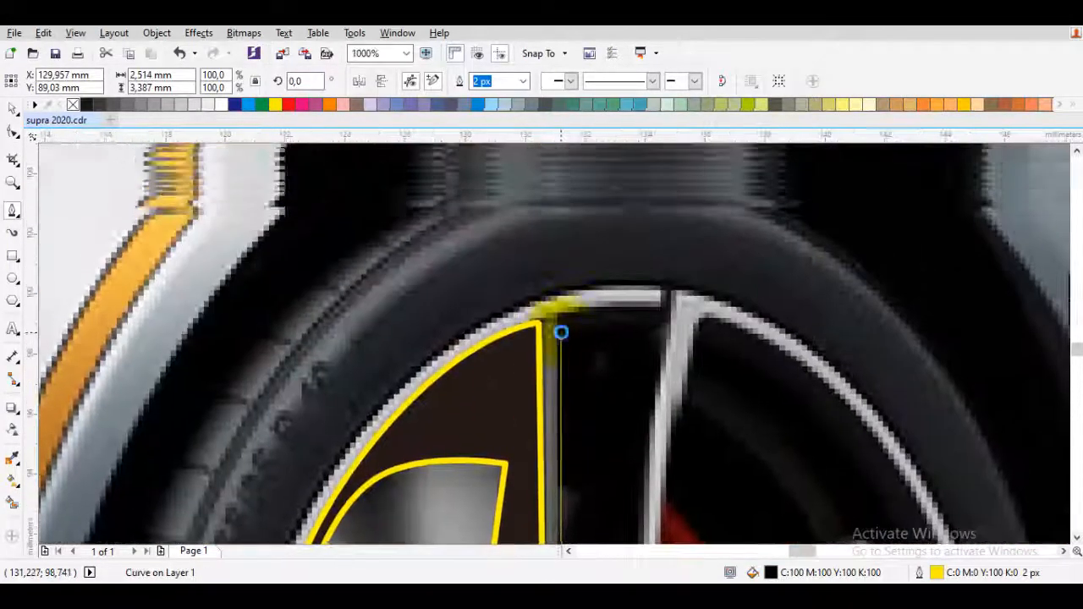
click(559, 318)
- Continue the path as a curve along the rim's inner edge to the top of the next silver spoke
scroll(607, 317, up, 1)
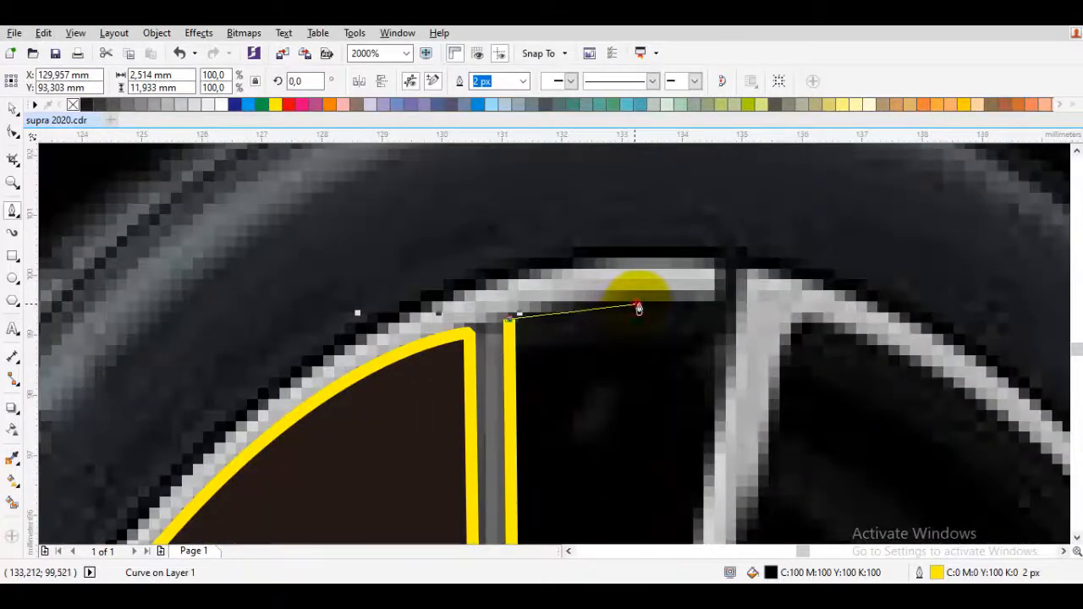
mouse_move(638, 309)
mouse_down()
mouse_move(713, 308)
mouse_move(703, 308)
mouse_up()
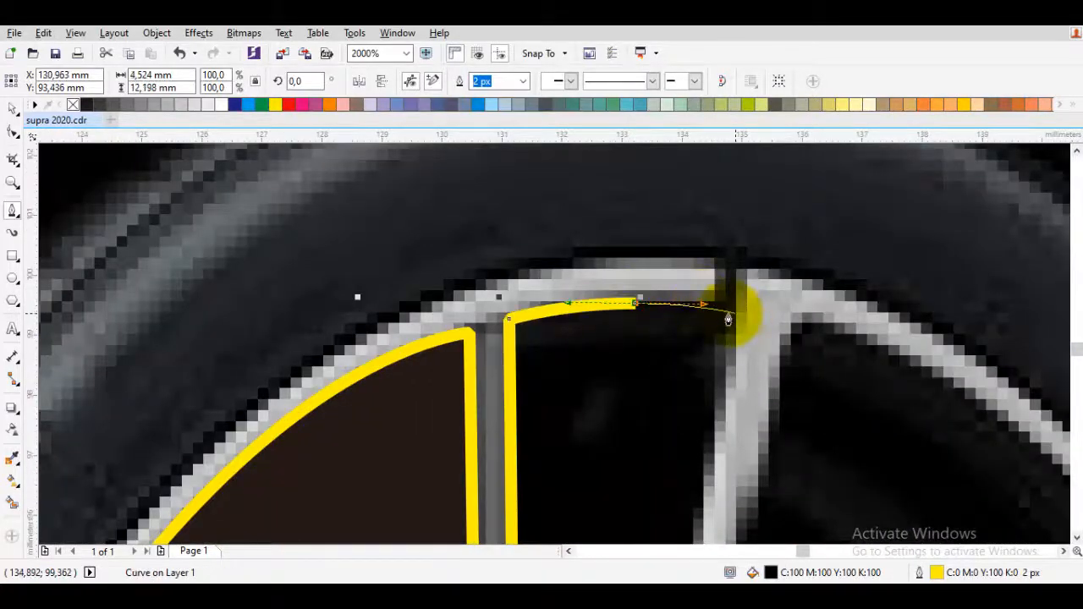
key(ctrl+z)
drag(628, 302, 696, 304)
click(735, 318)
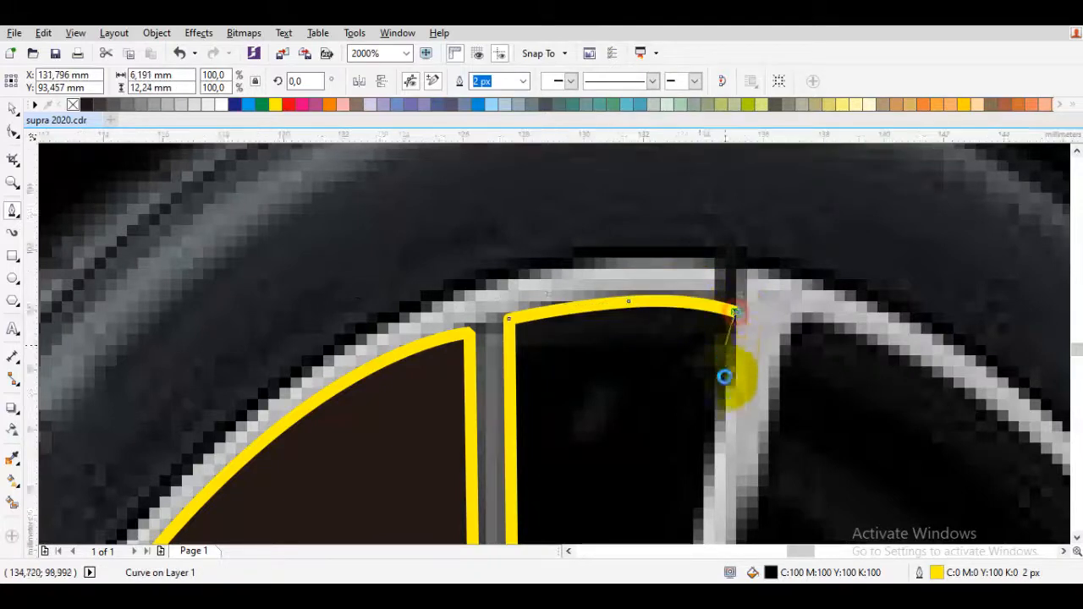
- Trace the path down the silver spoke's left edge, then add the narrow notch beside the spoke just above the hub
scroll(720, 321, down, 2)
scroll(752, 359, up, 2)
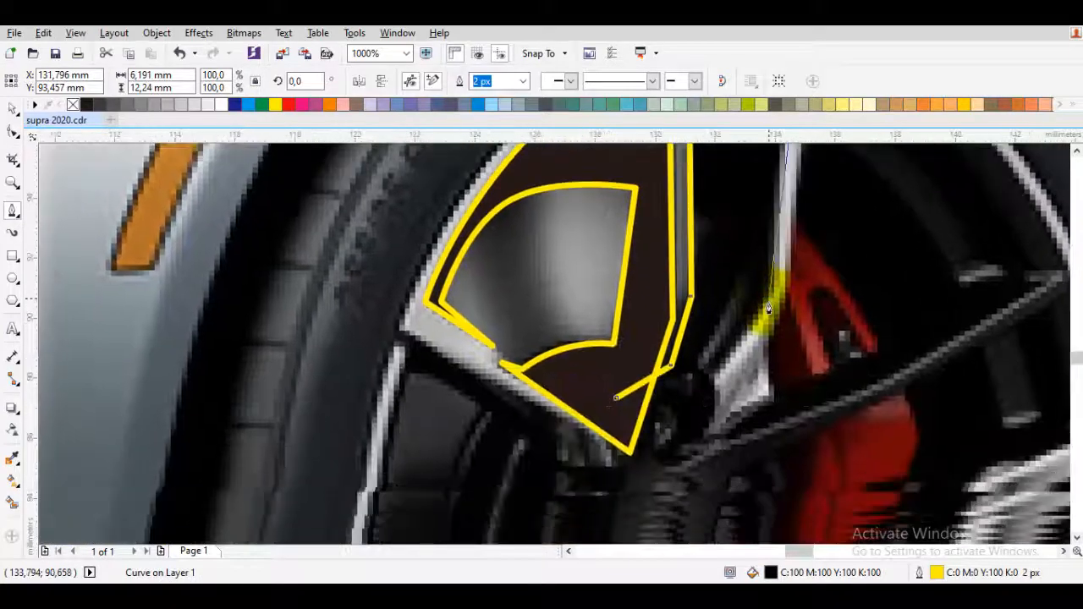
click(653, 423)
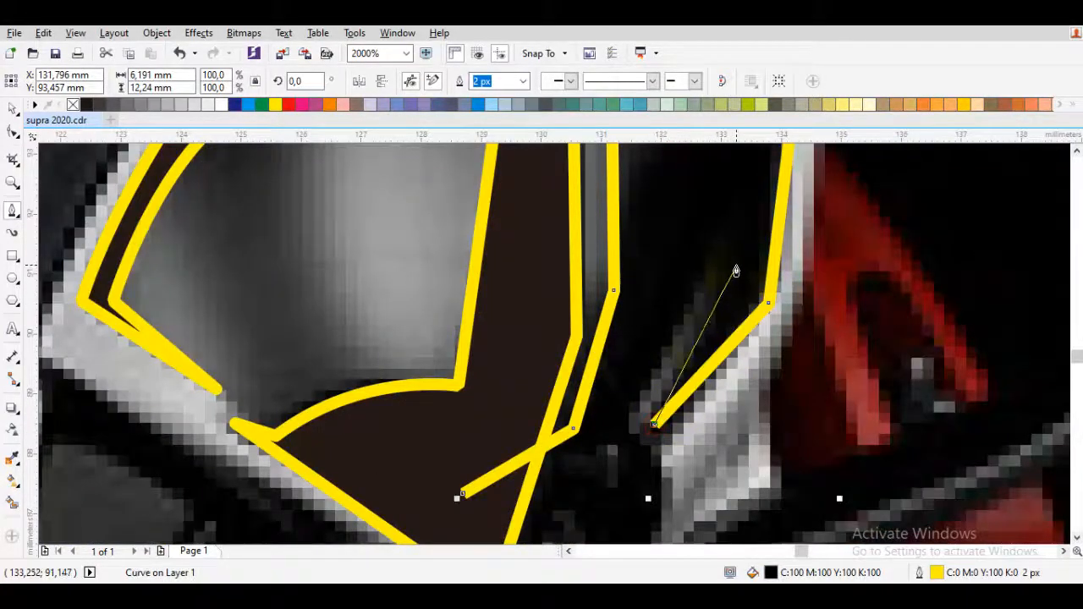
drag(622, 419, 692, 290)
click(696, 290)
drag(721, 344, 724, 302)
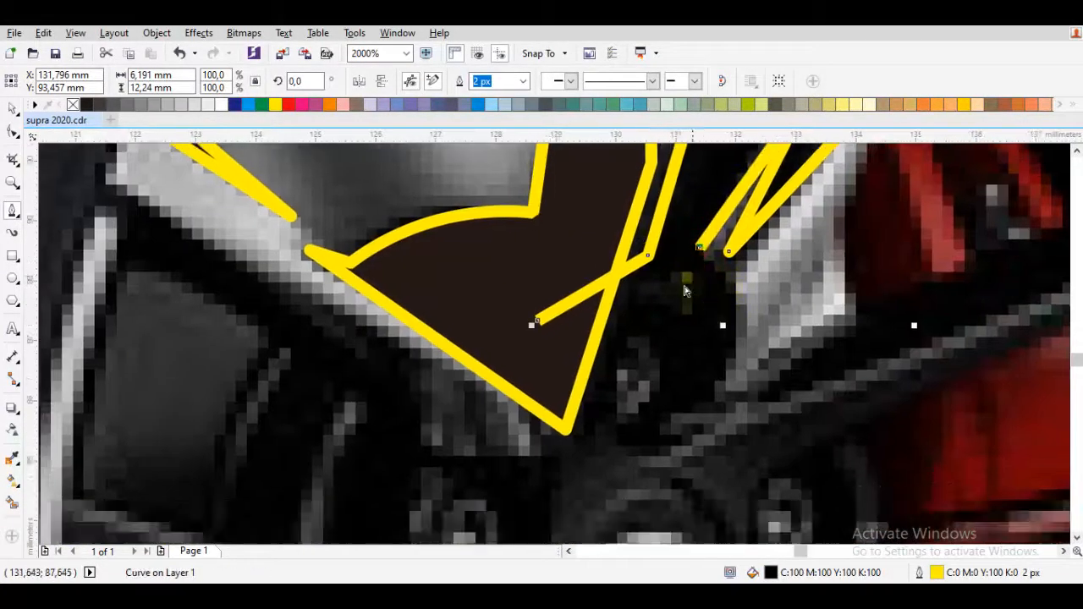
key(ctrl+z)
click(693, 262)
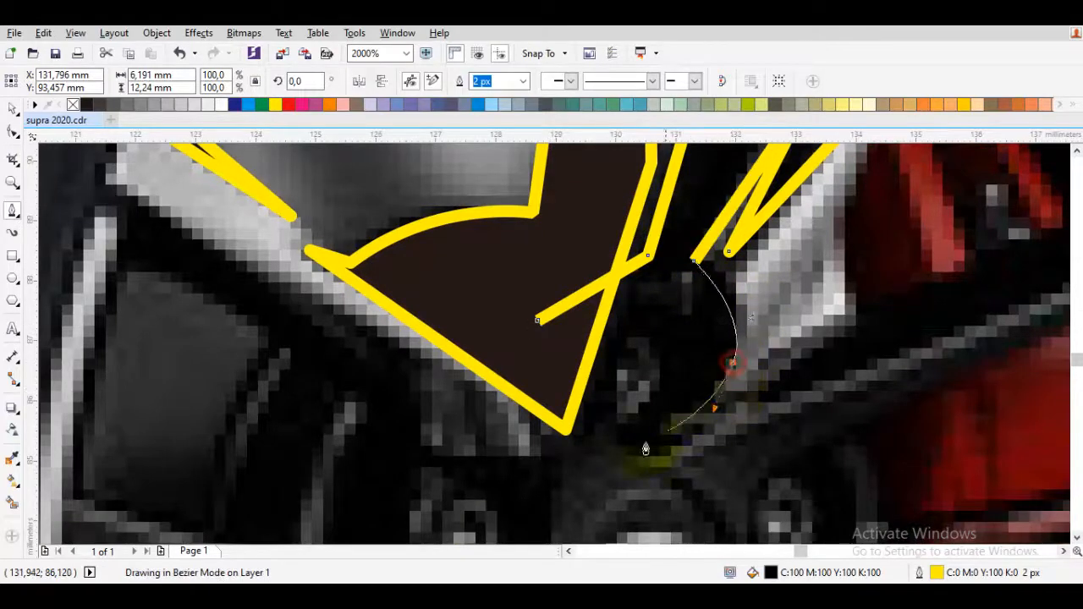
- Curve the path around the dark area above the hub to the first shape's lower tip and close it at the starting node
drag(631, 455, 663, 436)
key(ctrl+z)
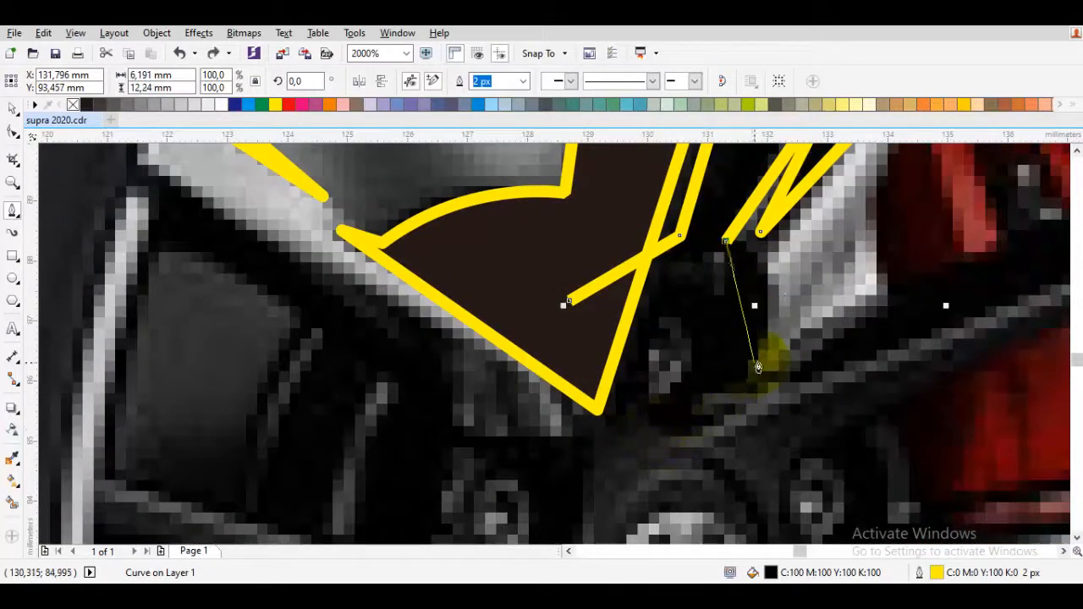
drag(754, 431, 737, 443)
drag(655, 448, 688, 446)
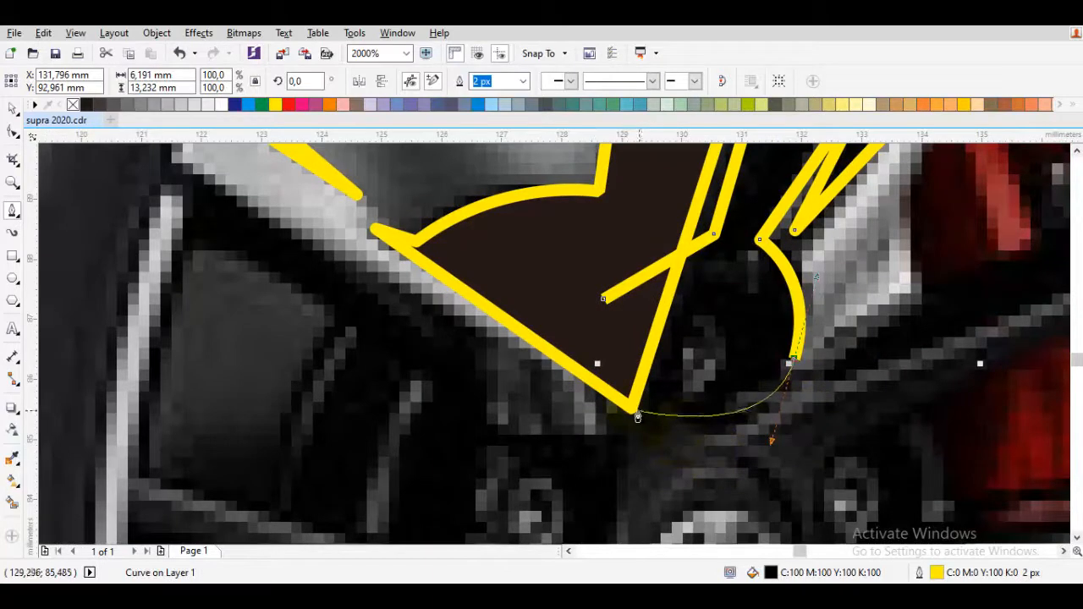
drag(636, 414, 639, 325)
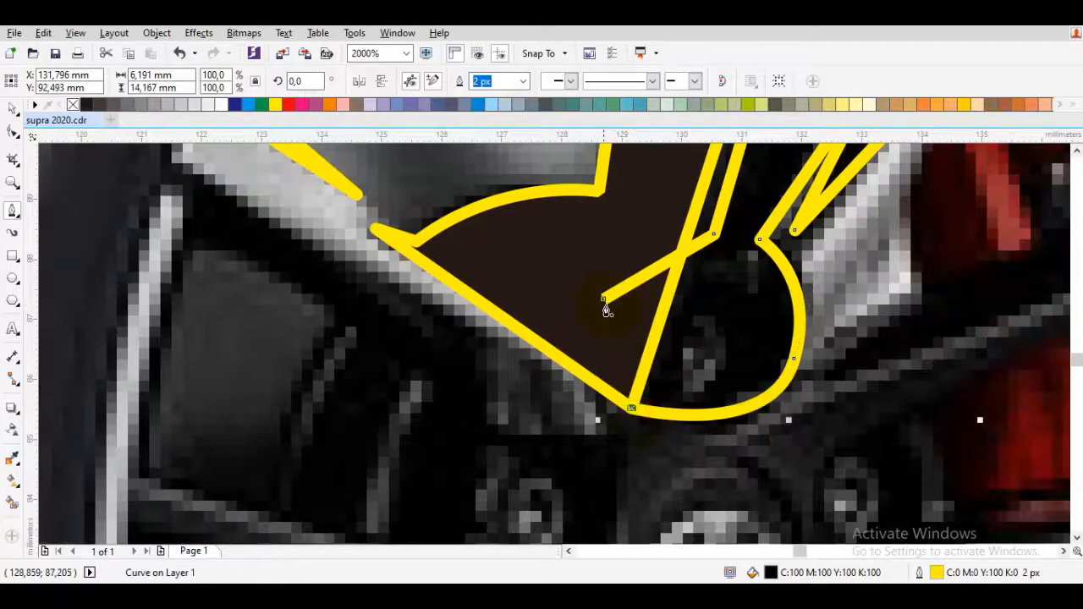
click(604, 304)
- Delete the extra node on the right side of the new shape's curve near the hub
key(F10)
click(696, 308)
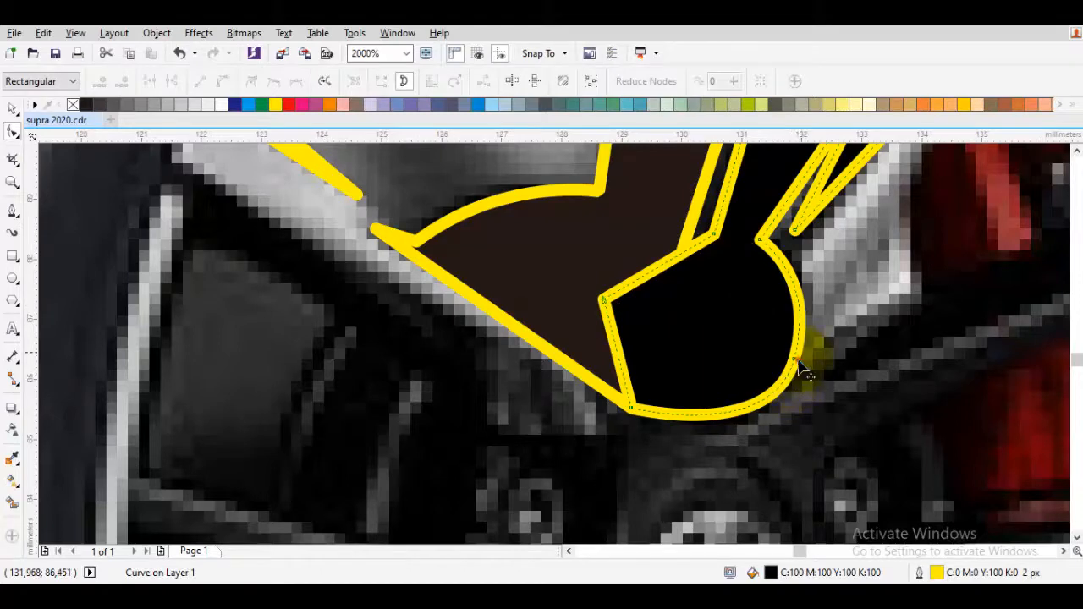
double_click(796, 360)
scroll(798, 362, down, 1)
drag(798, 362, 736, 499)
key(space)
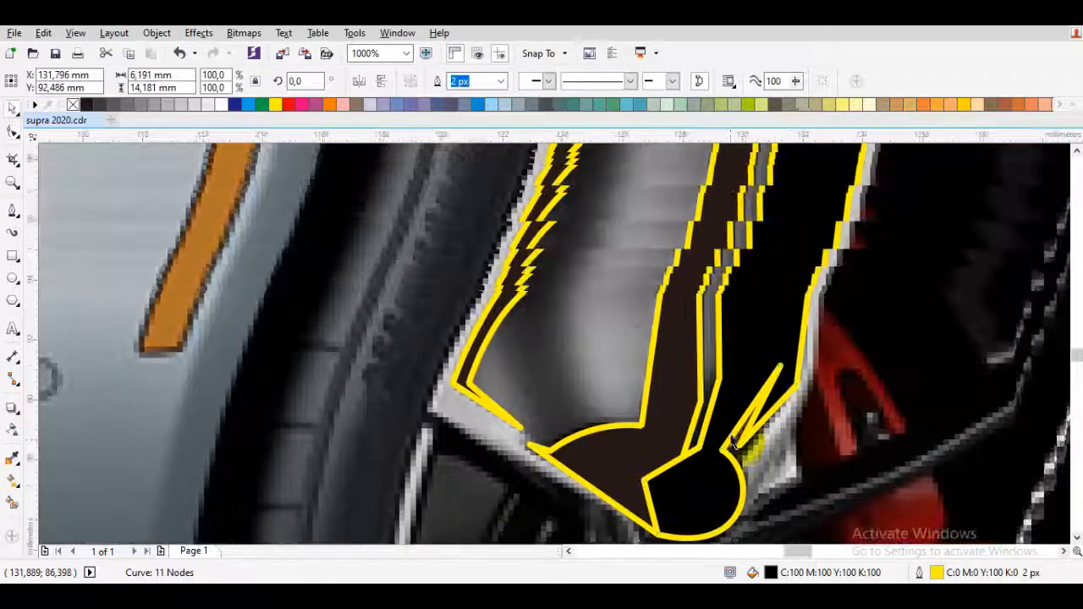
- Sample the new shape's black fill and apply it to the dark brown shape across the vertical spoke
key(Escape)
click(738, 337)
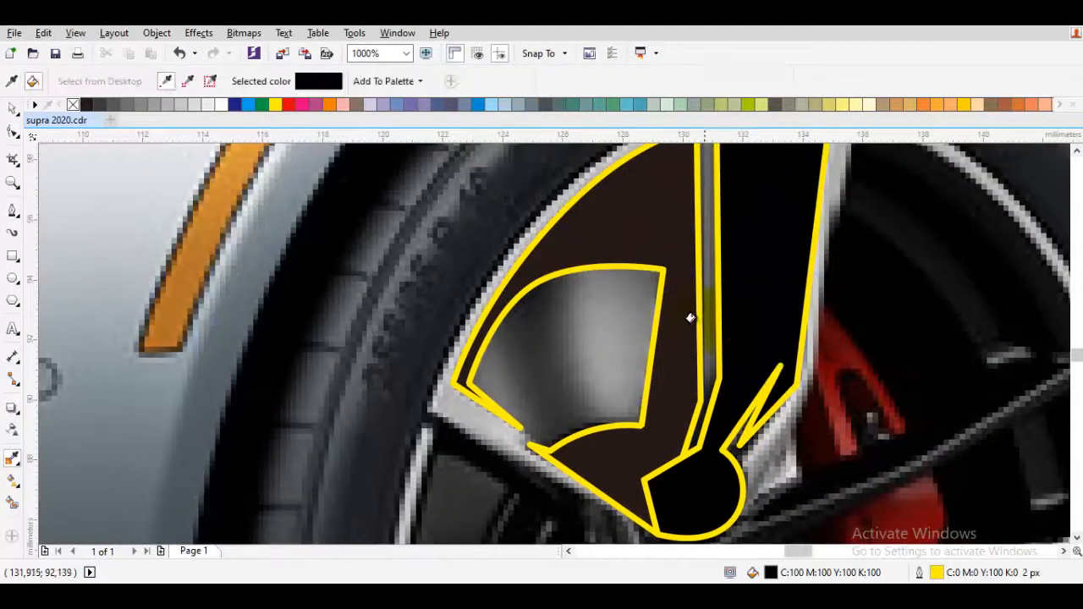
click(678, 319)
key(space)
scroll(682, 333, down, 2)
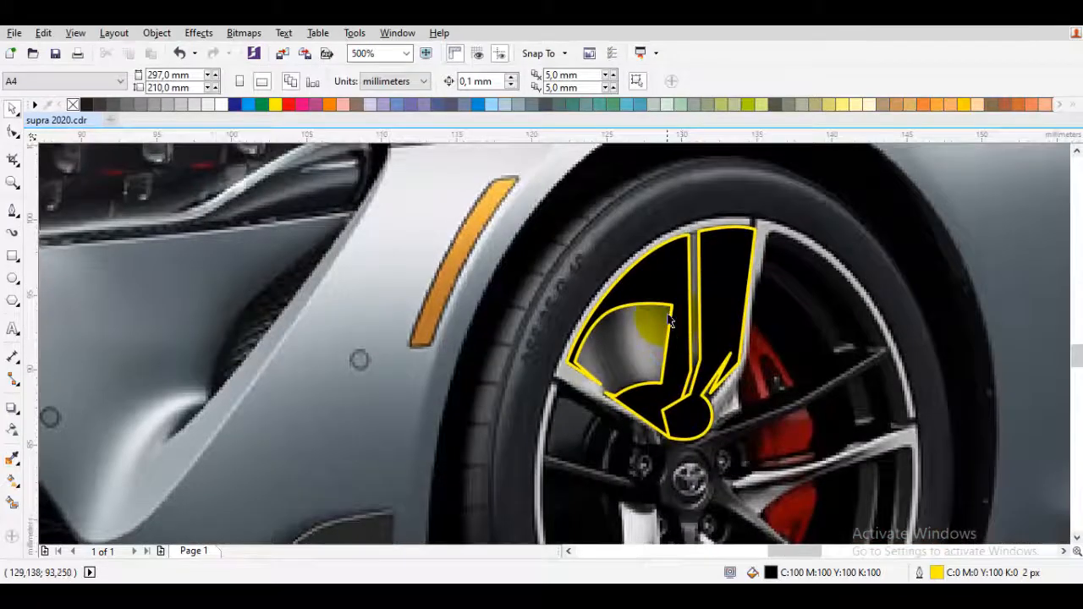
scroll(686, 338, up, 2)
drag(694, 367, 626, 346)
drag(726, 397, 593, 395)
scroll(593, 395, down, 2)
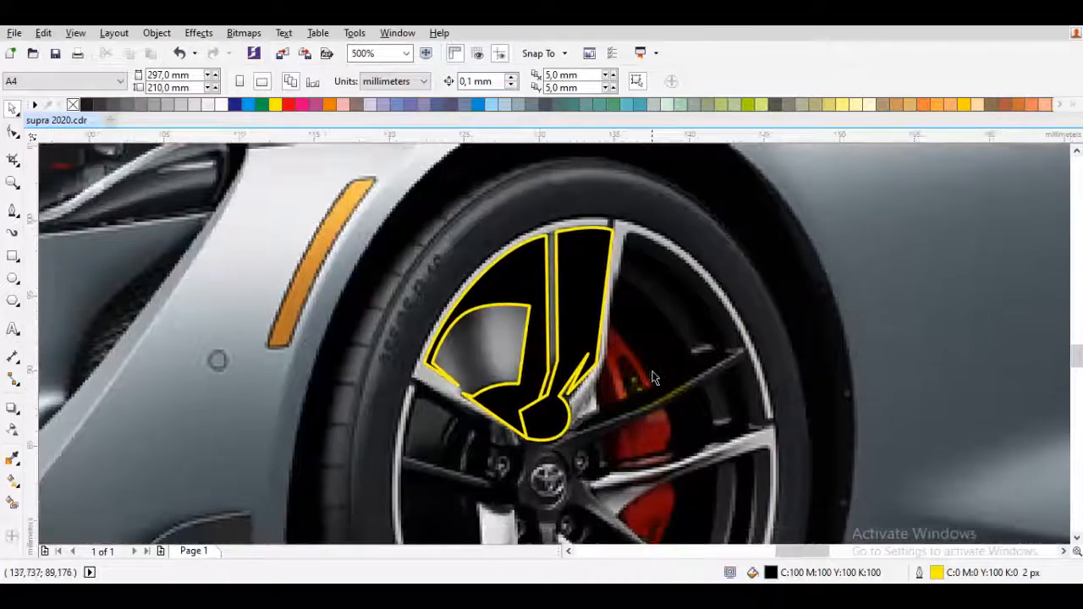
scroll(638, 315, up, 2)
scroll(632, 334, down, 2)
- Start a new Pen path near the thin spoke's outer end and curve it along the rim to the silver spoke's top
key(space)
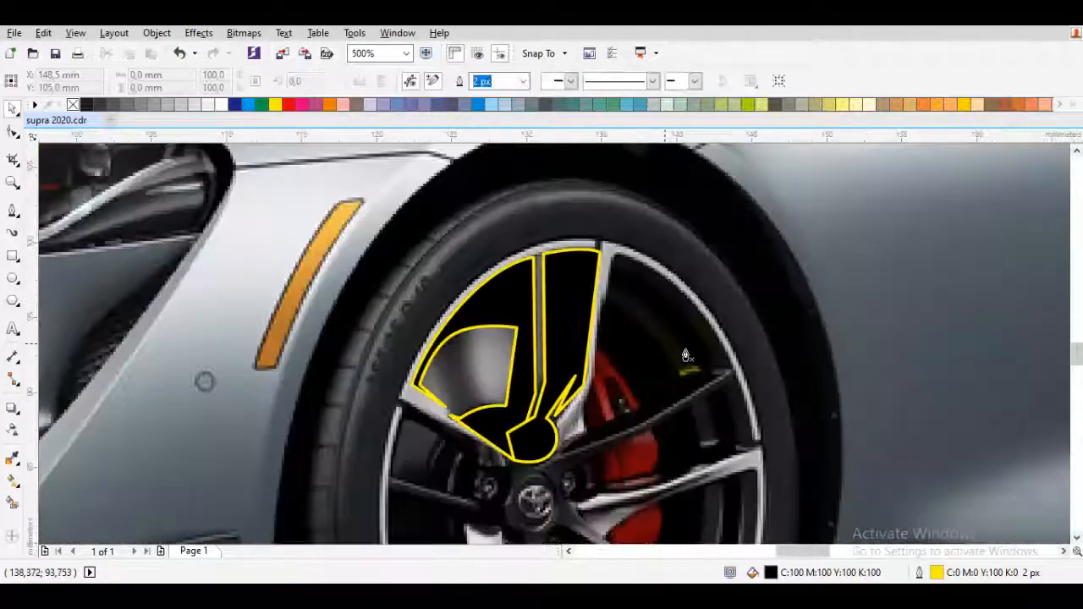
scroll(694, 336, down, 1)
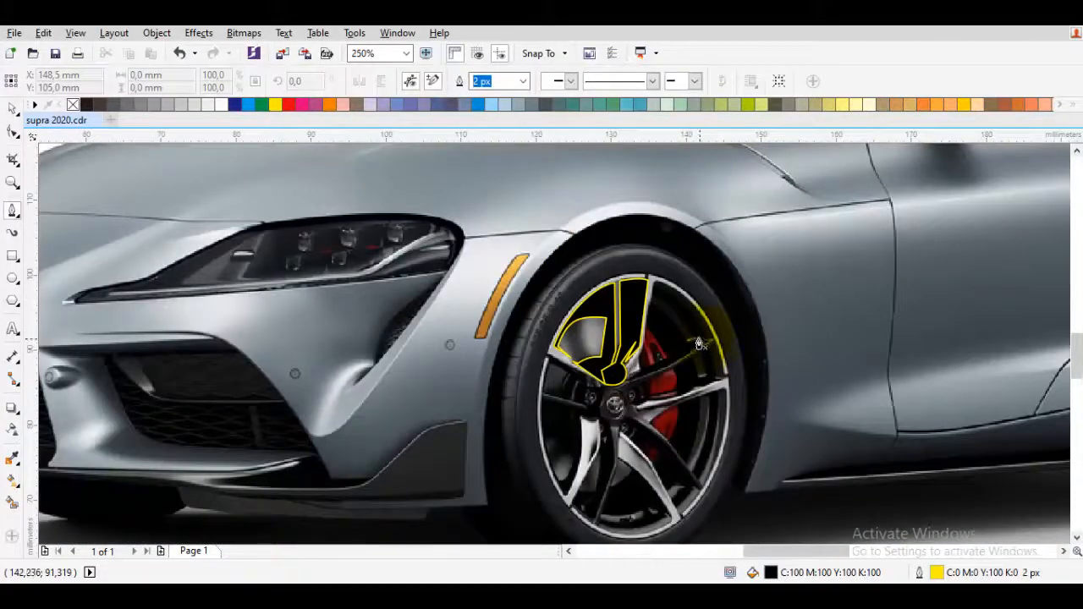
scroll(696, 338, up, 1)
scroll(694, 347, up, 1)
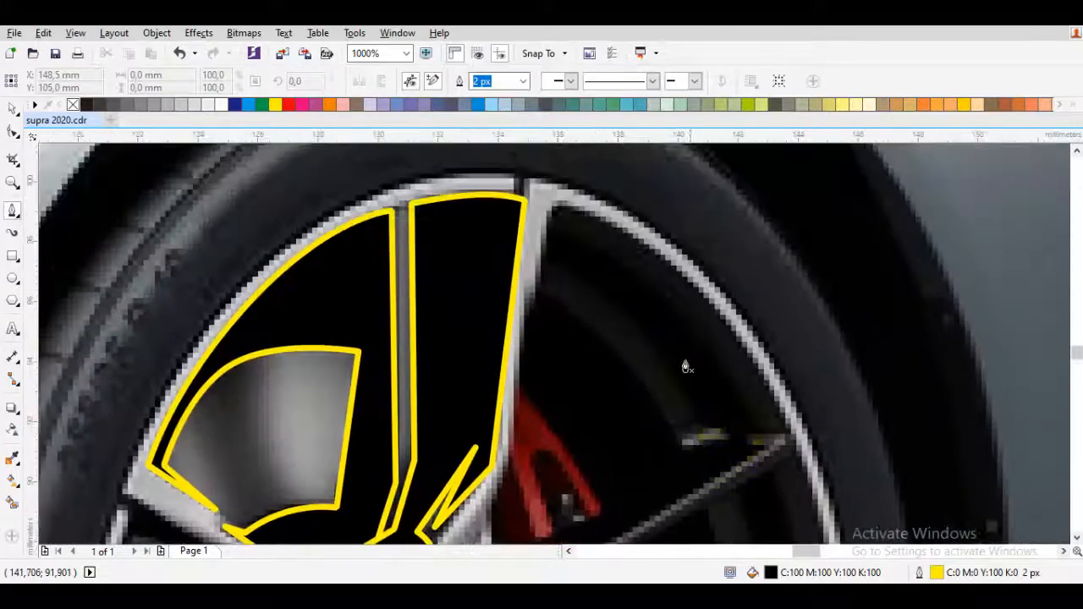
drag(689, 363, 639, 321)
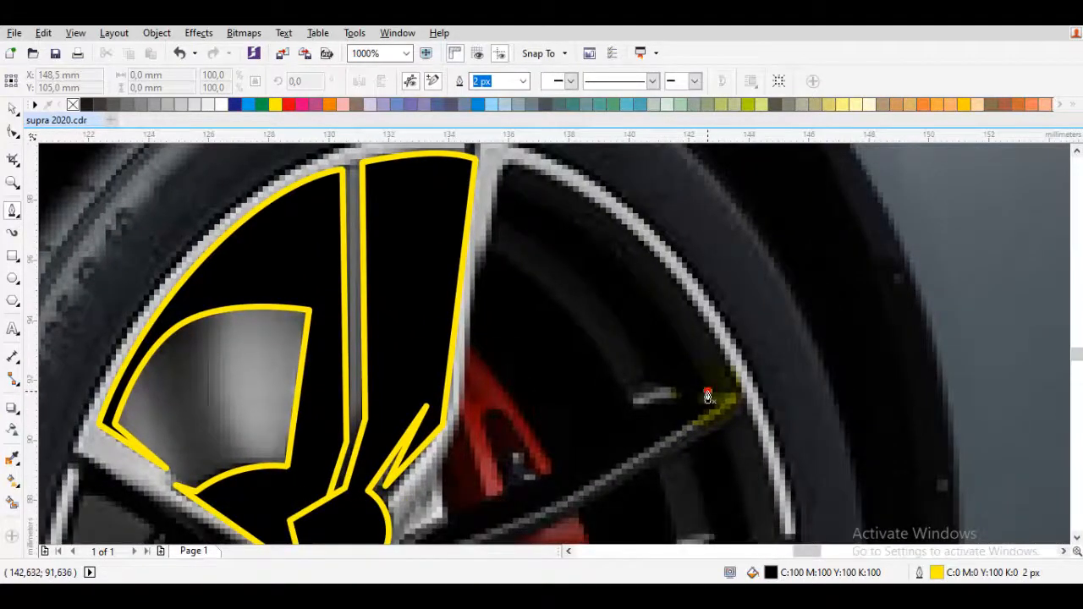
drag(707, 394, 645, 260)
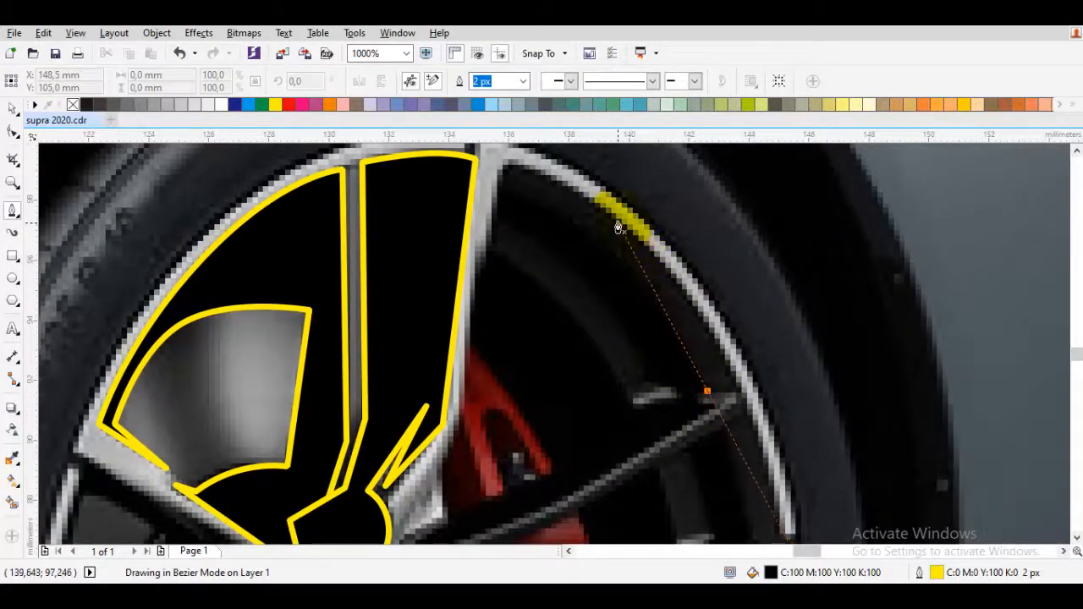
drag(617, 227, 618, 224)
click(500, 184)
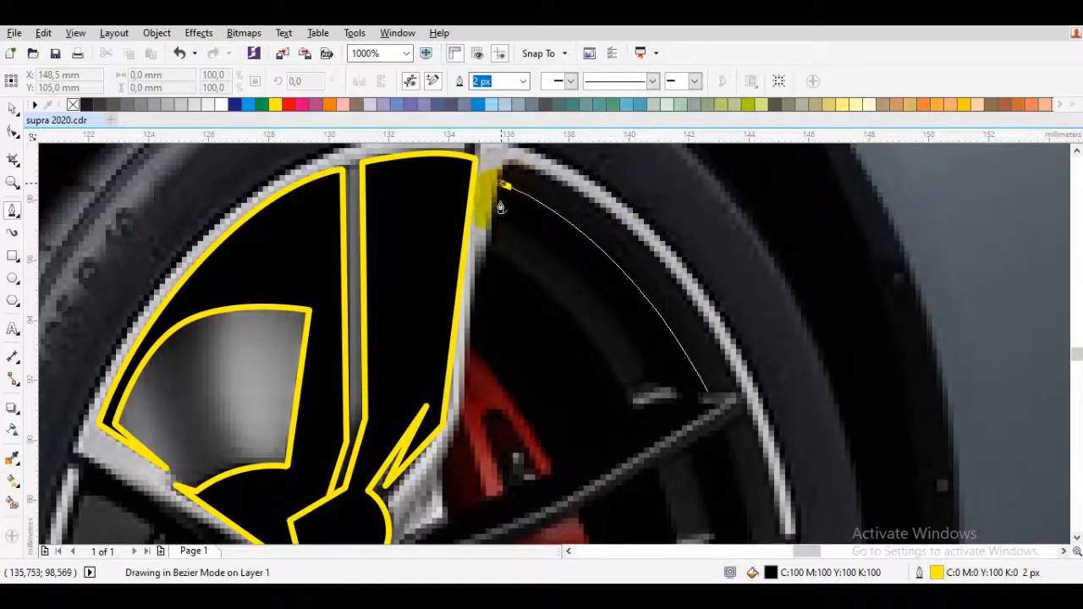
- Run the path down the silver spoke's right edge and across to the top corner of the red brake caliper
drag(496, 200, 500, 183)
drag(483, 353, 502, 265)
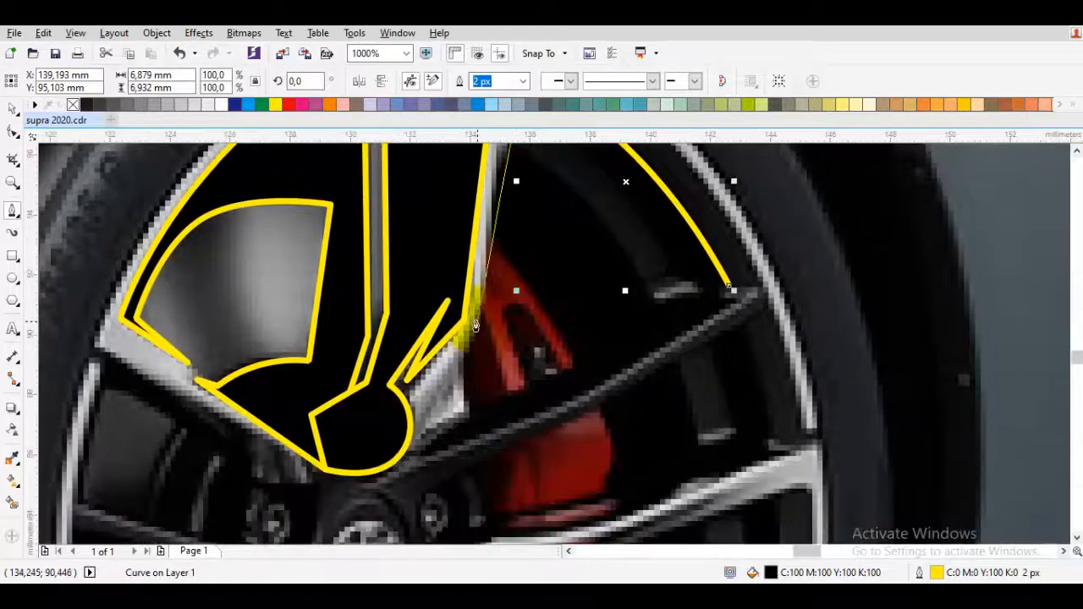
drag(473, 315, 494, 399)
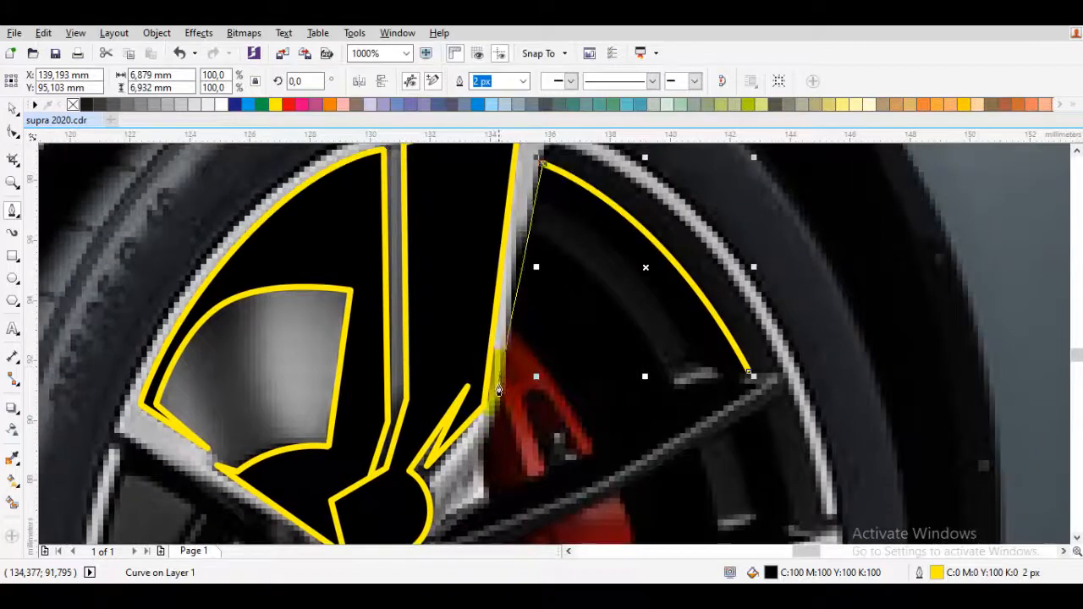
click(499, 400)
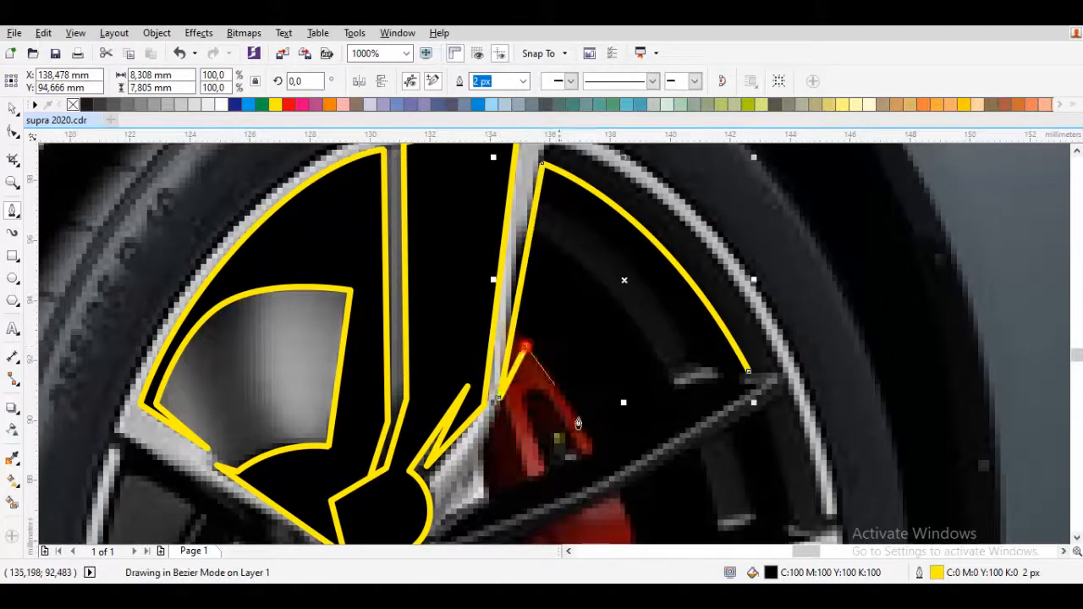
- Trace the red caliper's curved outer edge, the gap between its two prongs, and the inner prong back up toward the spoke
scroll(578, 423, up, 2)
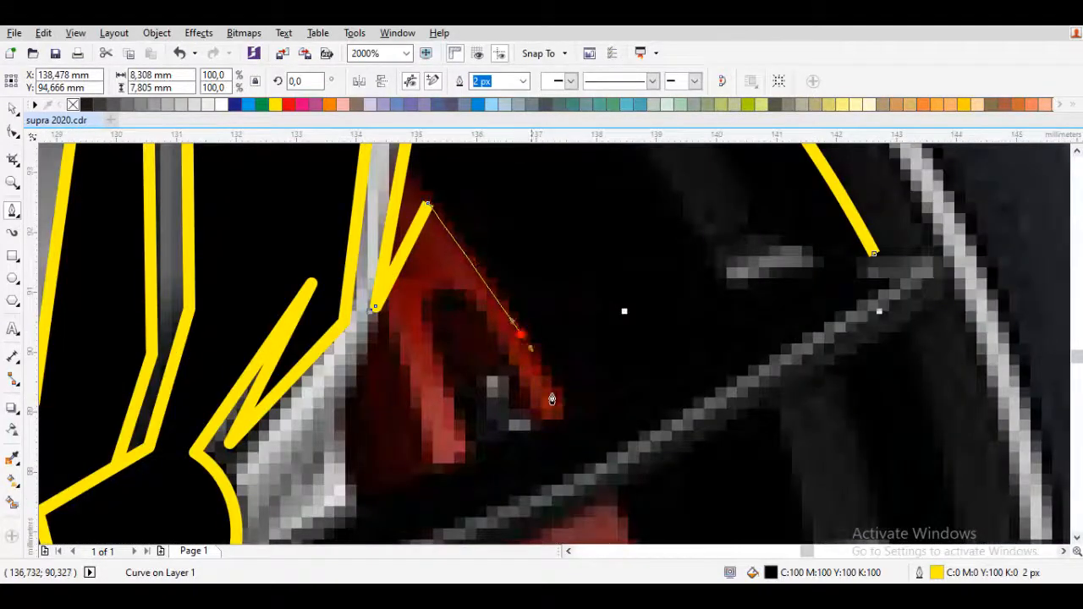
click(565, 417)
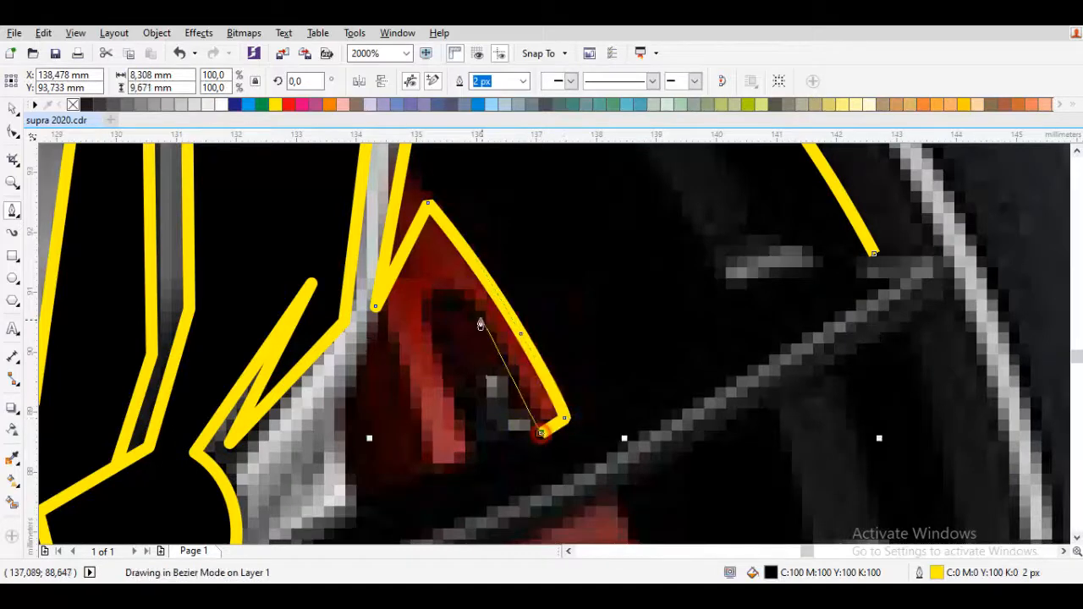
click(458, 292)
click(429, 310)
scroll(430, 310, down, 1)
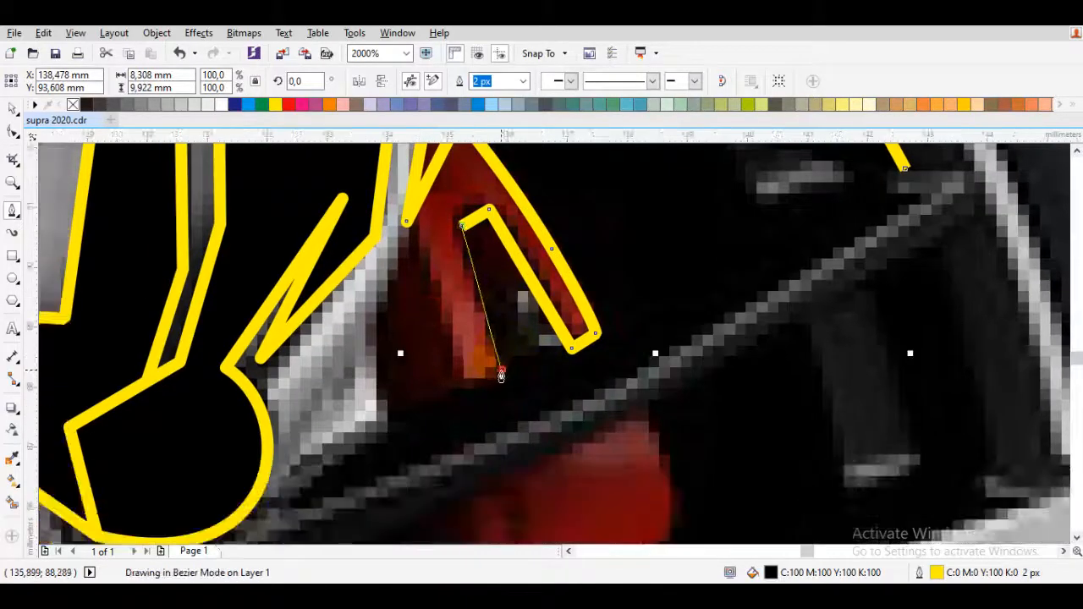
click(501, 370)
click(467, 396)
click(419, 267)
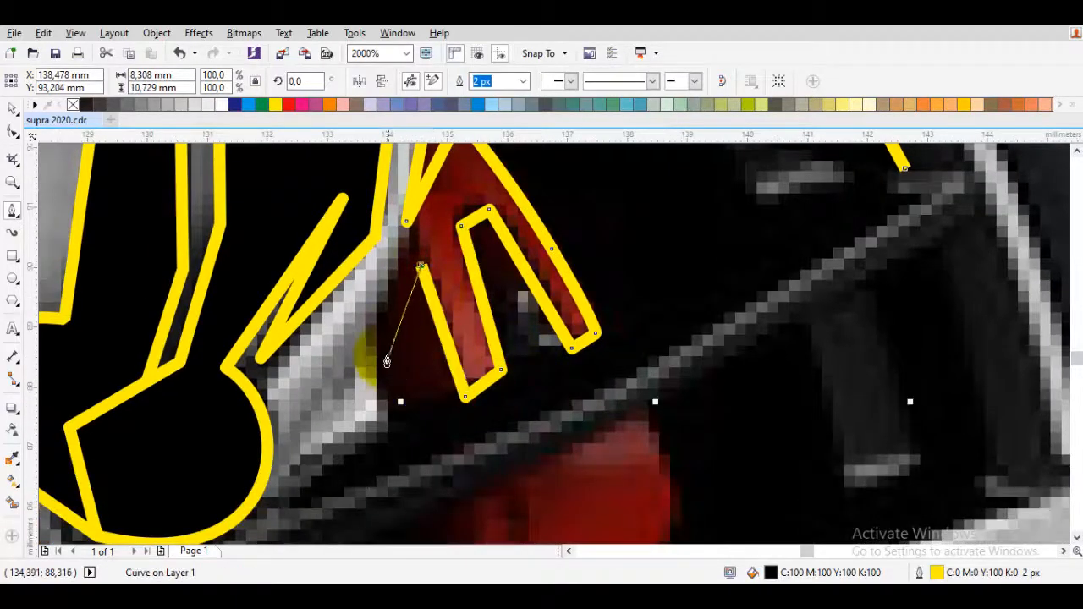
- Continue the path down beside the silver spoke's lower end and in to the hub end of the thin dark spoke
drag(411, 329, 440, 351)
key(ctrl+z)
click(445, 266)
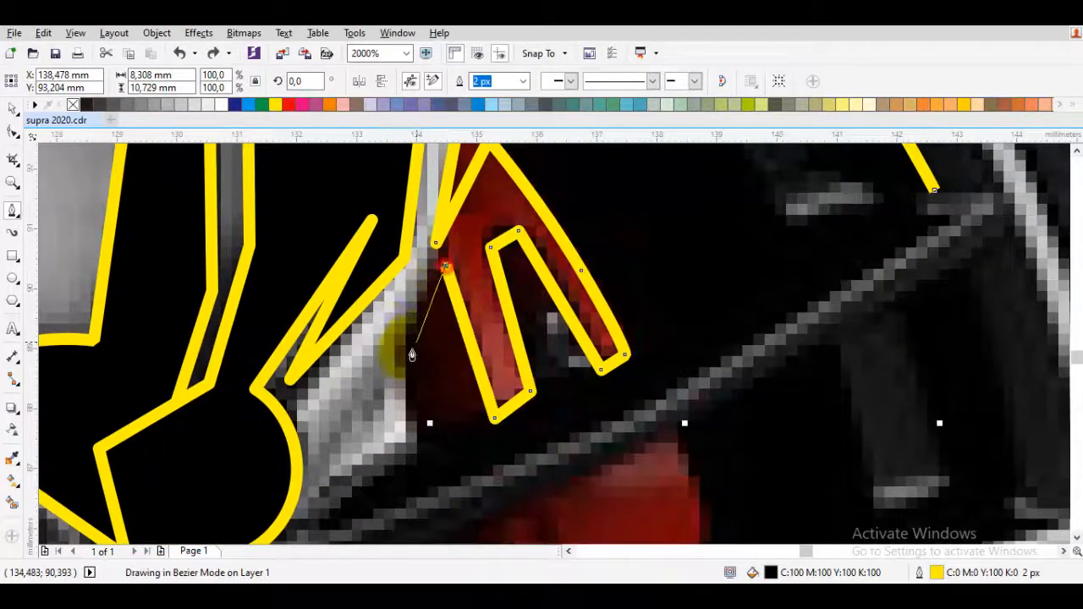
click(410, 354)
drag(414, 453, 443, 351)
click(447, 352)
drag(331, 453, 486, 371)
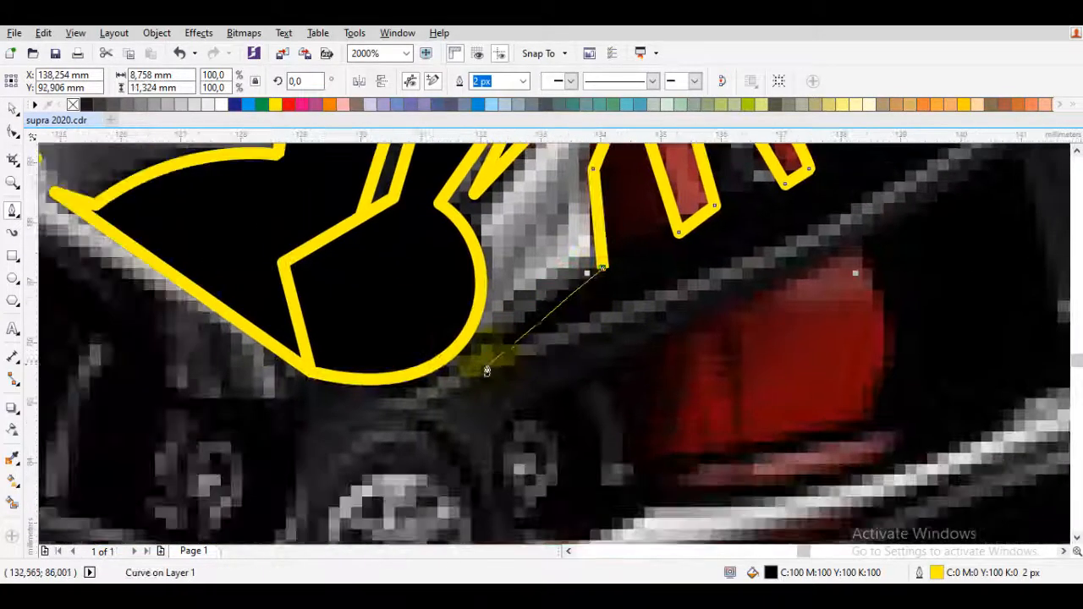
click(482, 367)
- Extend the path along the thin dark spoke's upper edge out to its outer end near the rim
scroll(498, 360, down, 1)
drag(784, 226, 708, 304)
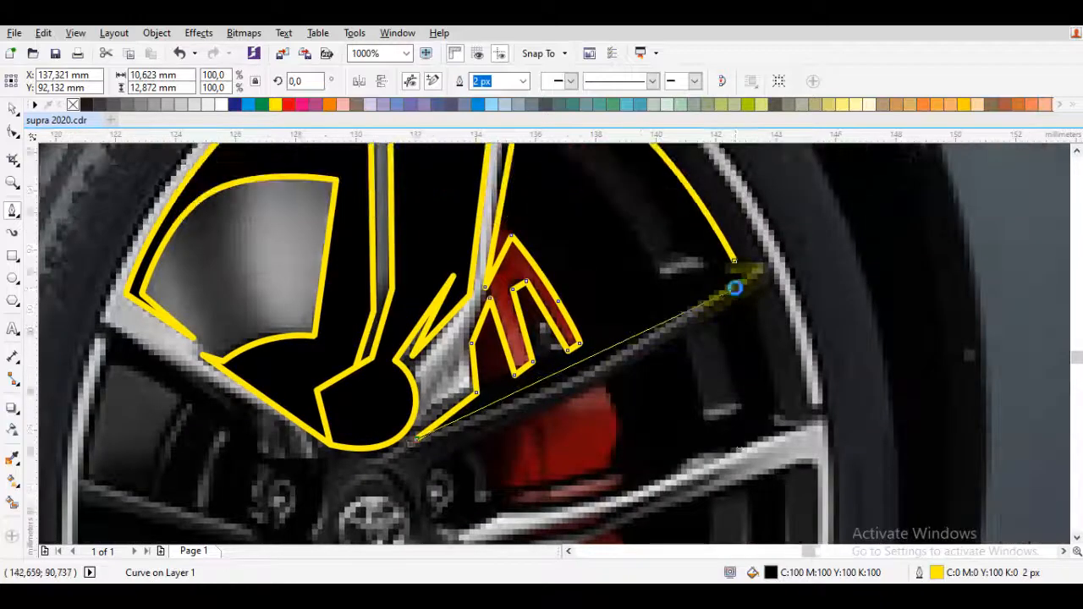
scroll(734, 288, up, 1)
click(736, 290)
drag(604, 283, 633, 356)
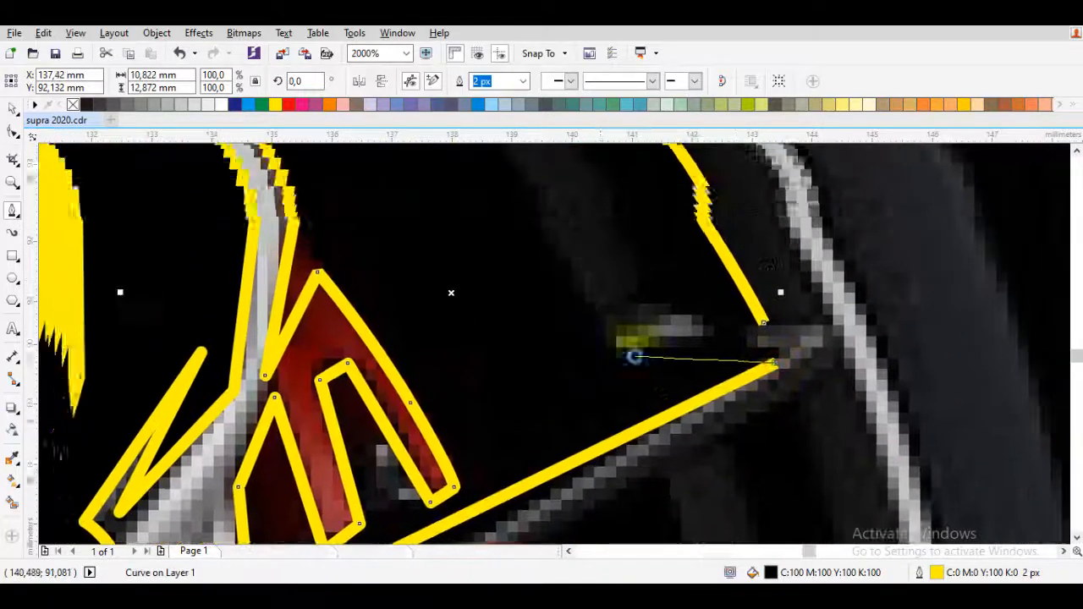
- Continue the path from the rim along the dark curved strip's inner edge and across its short end beside the silver spoke
click(631, 356)
drag(510, 201, 592, 357)
drag(534, 273, 582, 343)
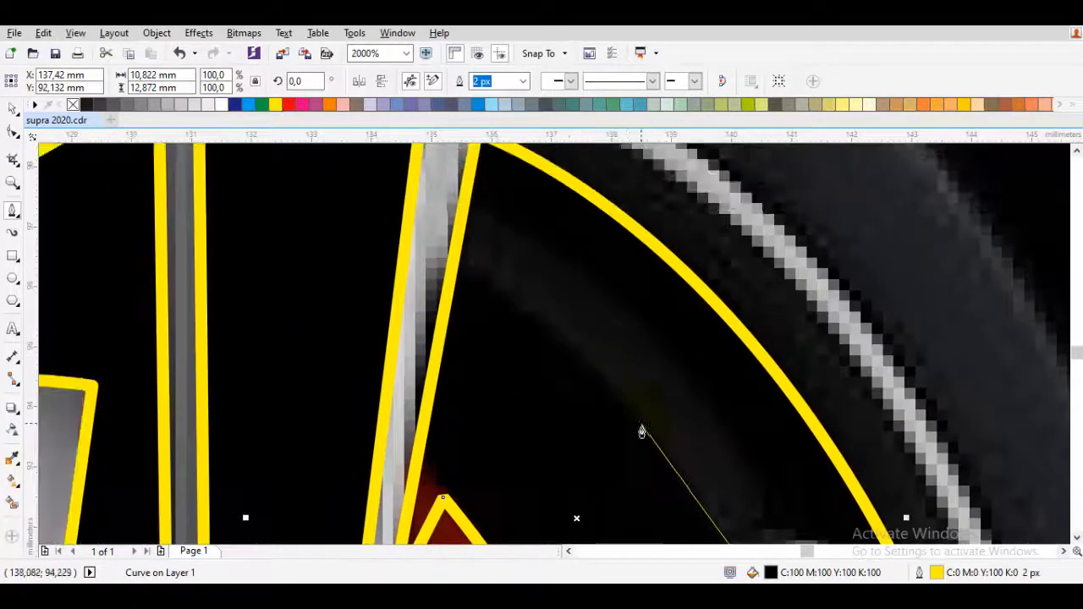
click(480, 273)
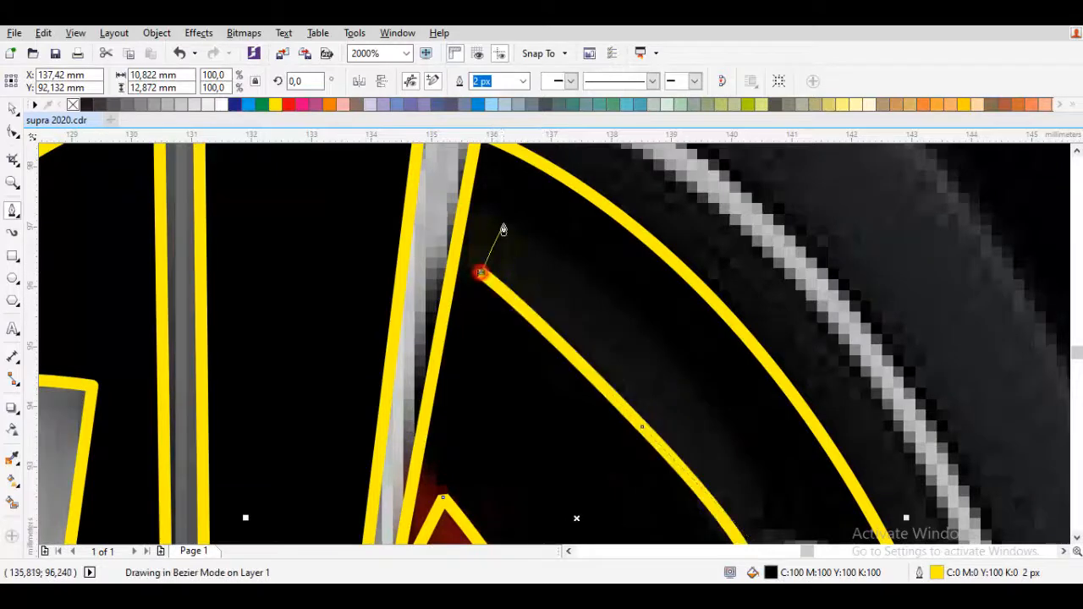
click(491, 218)
- Trace the curved strip's outer edge back down to the rim and close the path at its starting point
scroll(666, 359, down, 1)
drag(668, 360, 519, 299)
scroll(464, 212, up, 1)
drag(566, 367, 453, 314)
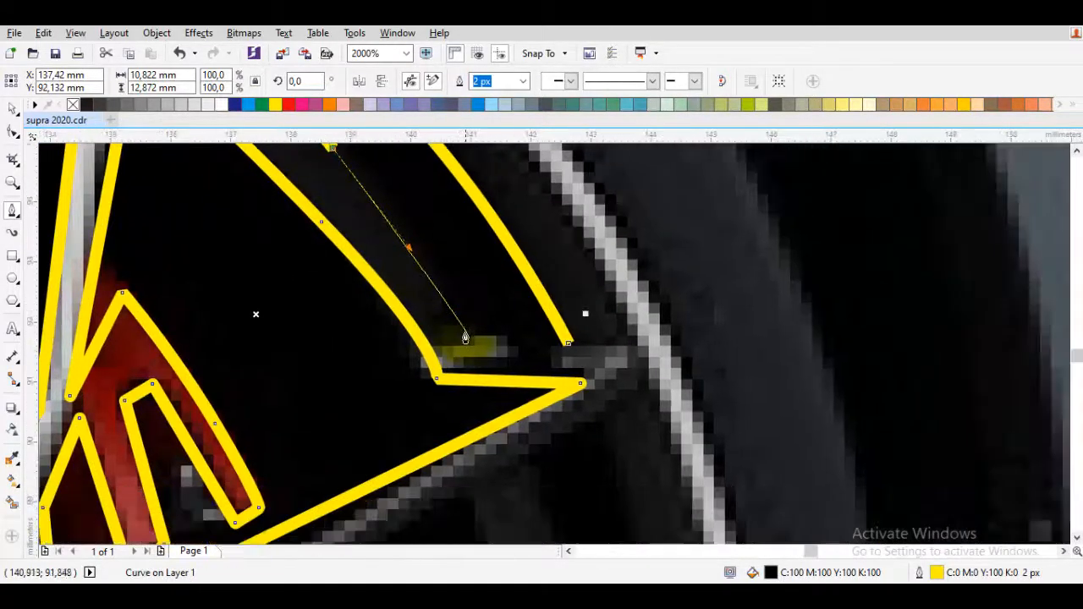
click(464, 331)
click(567, 344)
scroll(435, 366, down, 1)
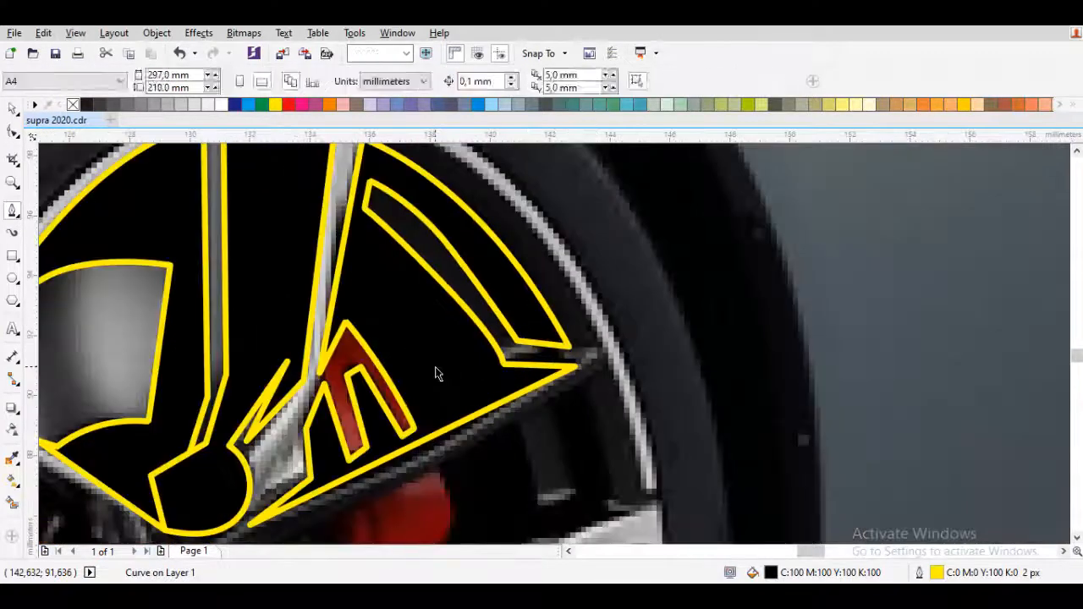
- Delete the extra node on the curved strip's outer edge, convert all the shape's nodes to curves and make them cusps
key(F10)
click(450, 288)
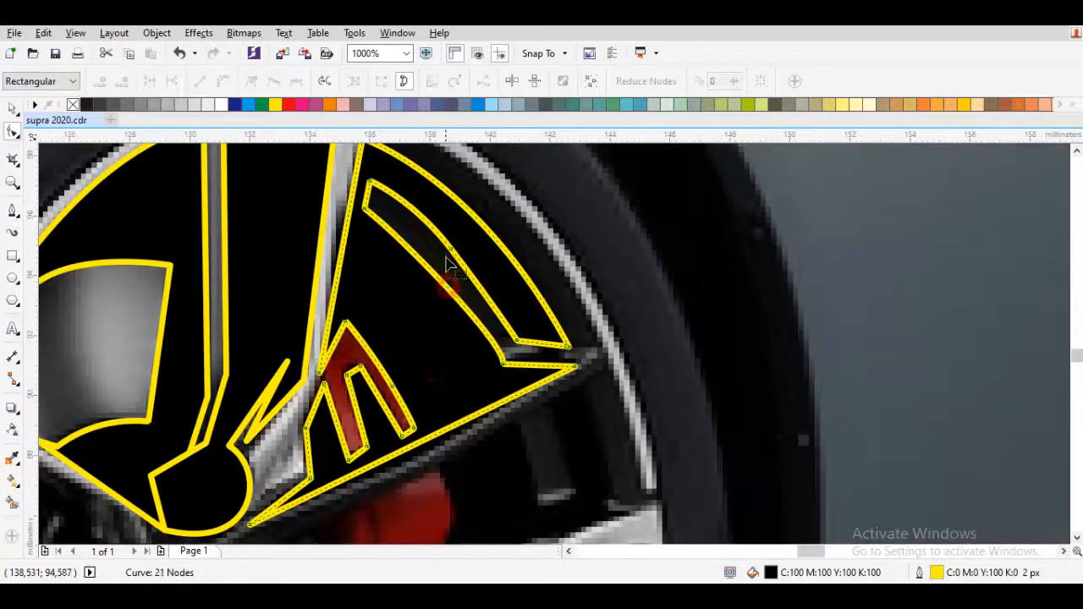
double_click(446, 250)
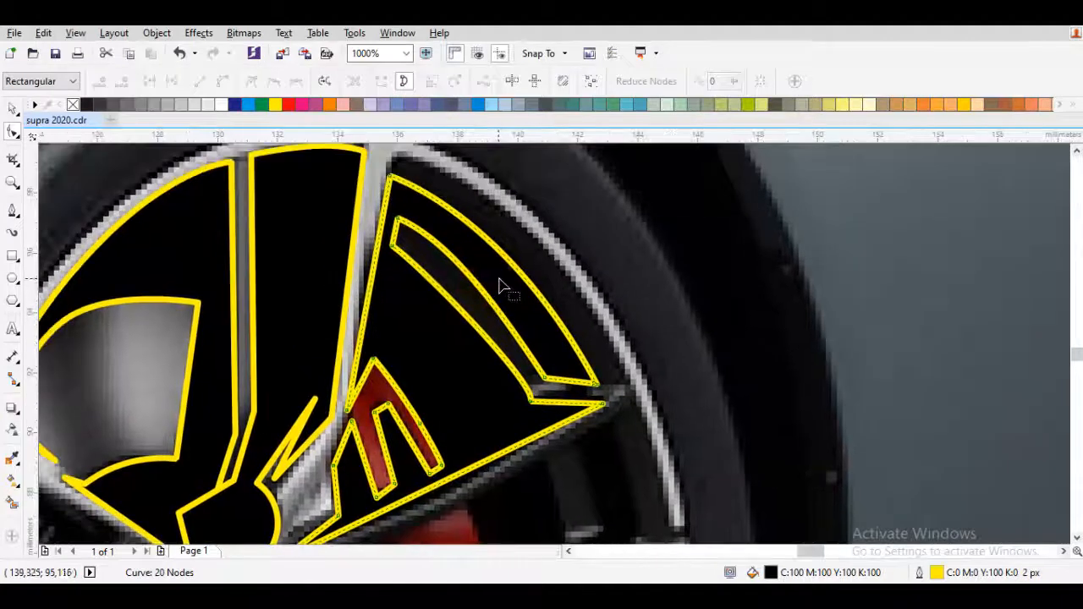
right_click(504, 284)
click(545, 345)
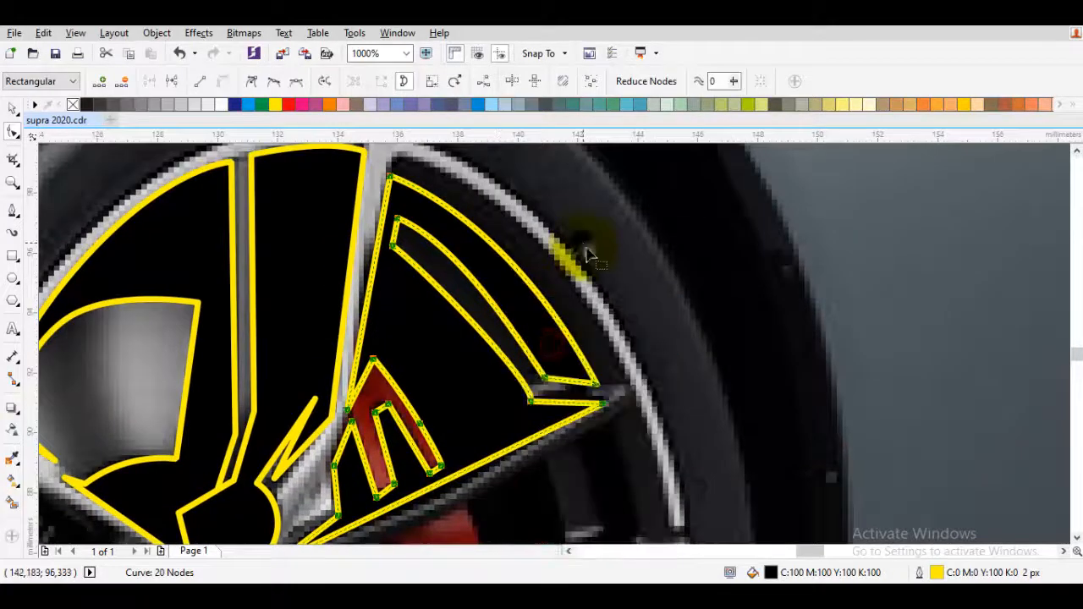
right_click(584, 247)
click(620, 336)
- Bend the curved strip's inner edge into a smooth arc by adjusting the control handles at its rim end
scroll(518, 385, up, 2)
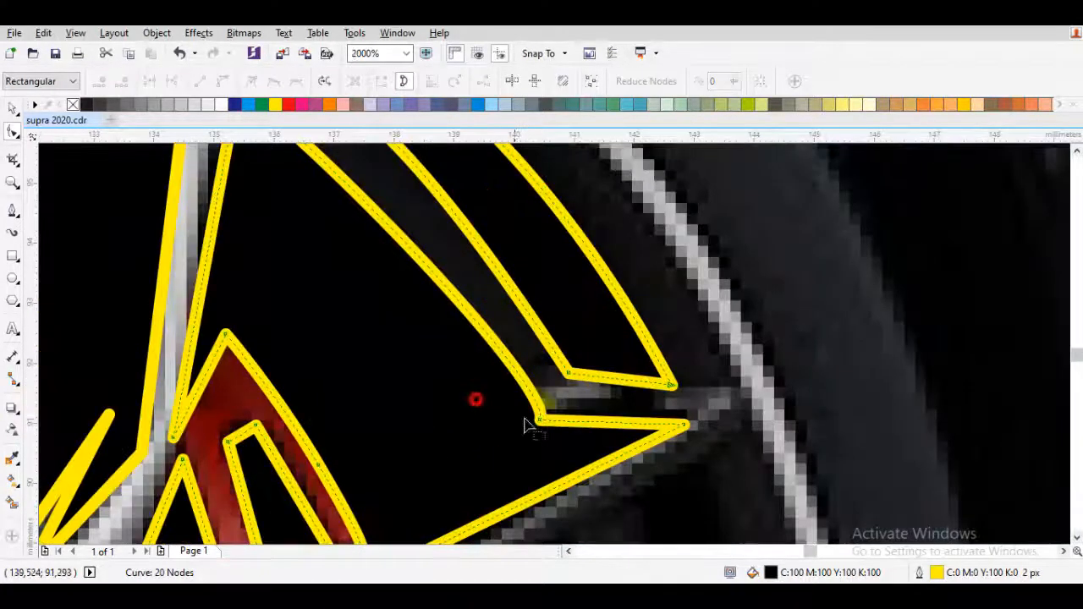
click(542, 422)
drag(507, 338, 545, 413)
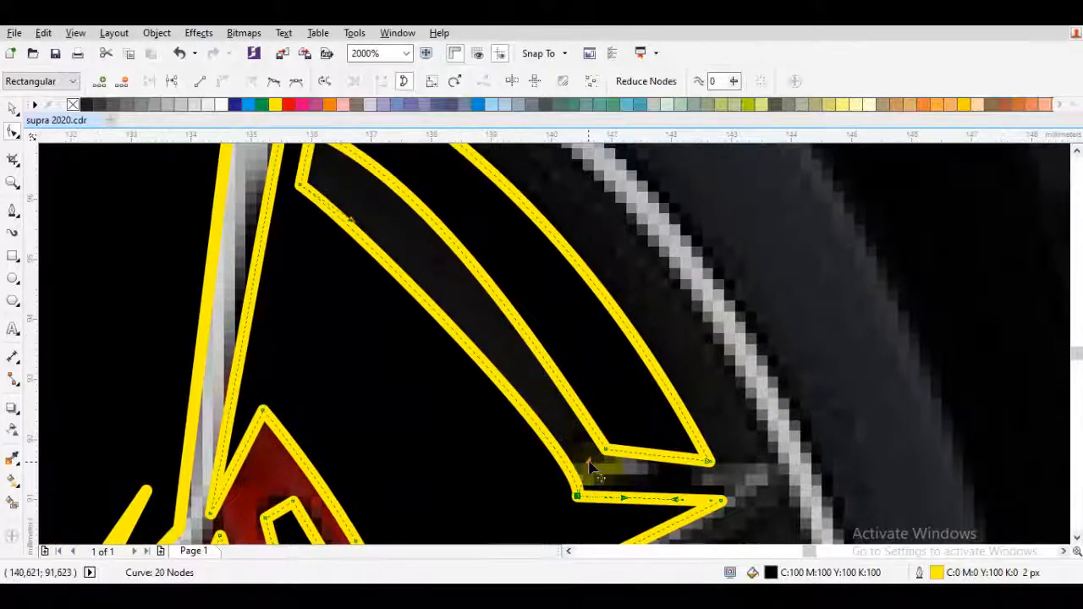
drag(590, 467, 507, 361)
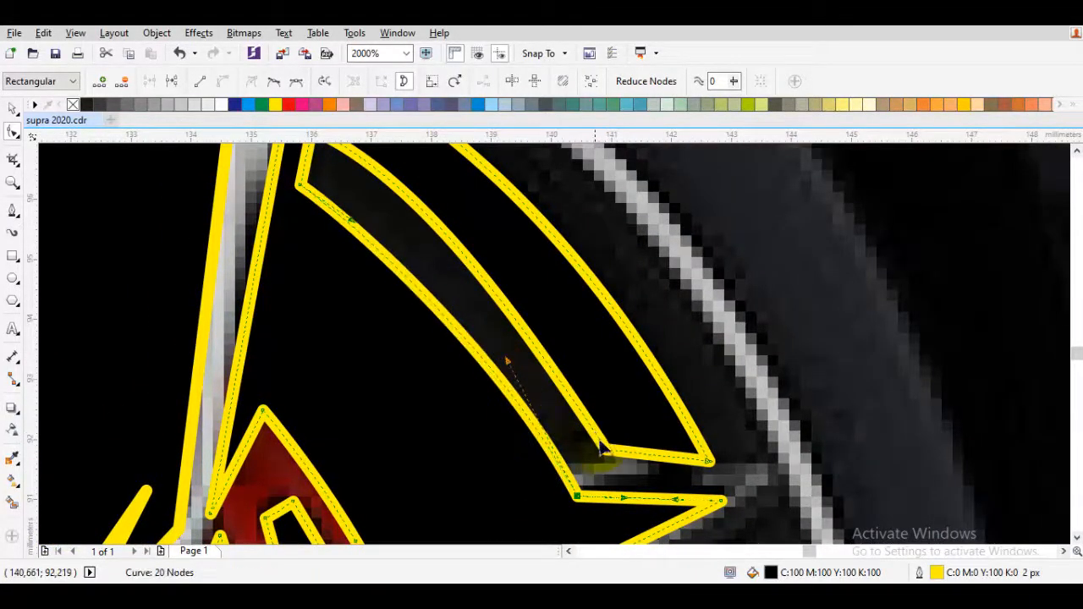
- Bend the curved strip's outer edge into a smooth arc matching the photo, and deselect the shape
drag(464, 276, 494, 329)
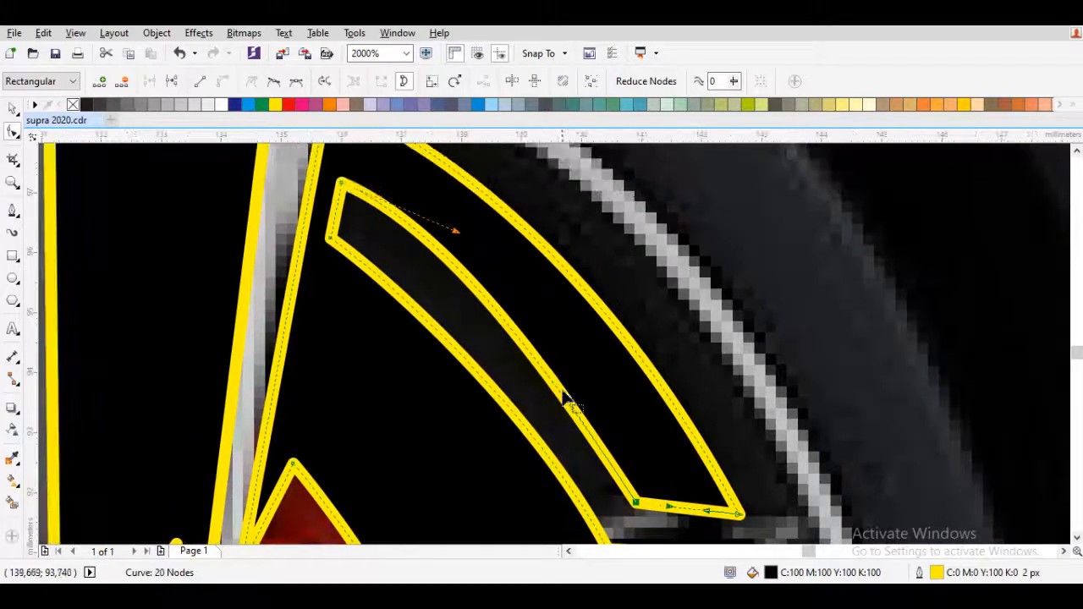
drag(573, 403, 575, 398)
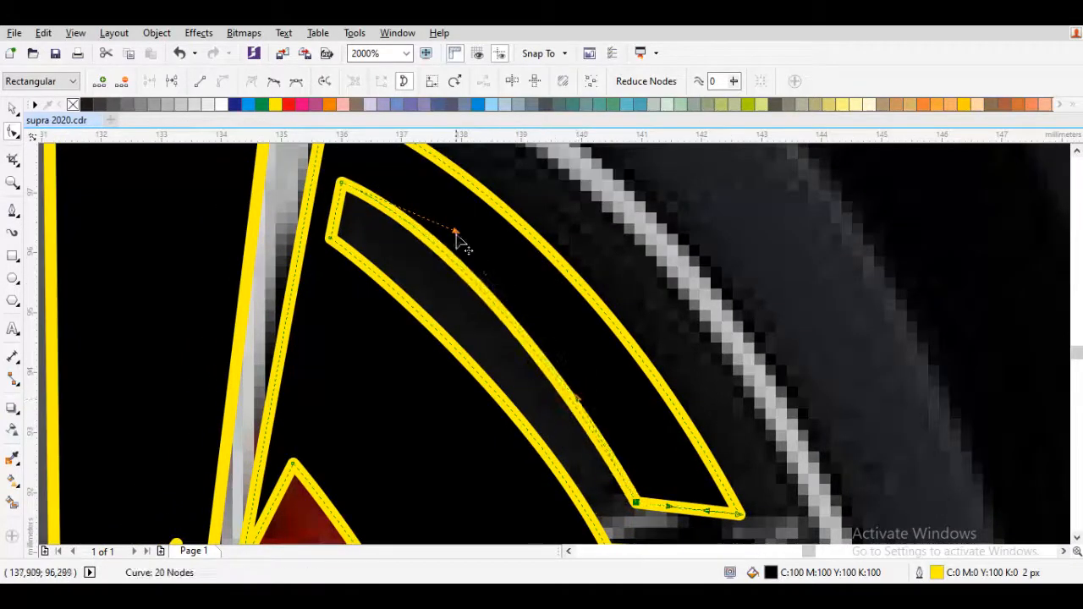
drag(464, 244, 458, 268)
key(space)
key(Escape)
scroll(433, 262, down, 1)
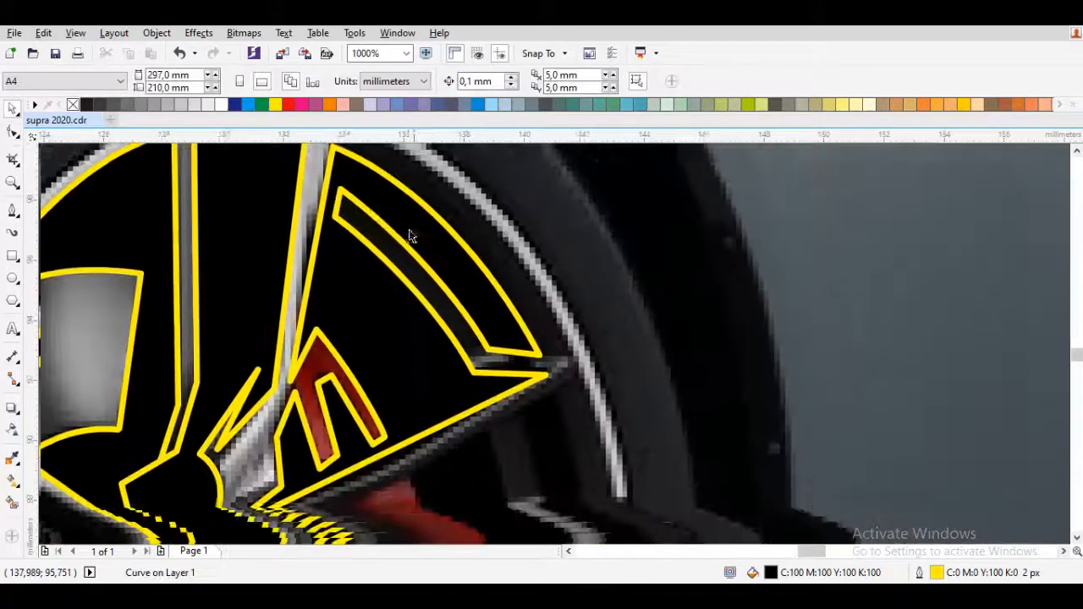
- Start a new Pen path across the rim end of the second dark strip and curve it up just inside the silver rim
key(space)
scroll(499, 305, up, 1)
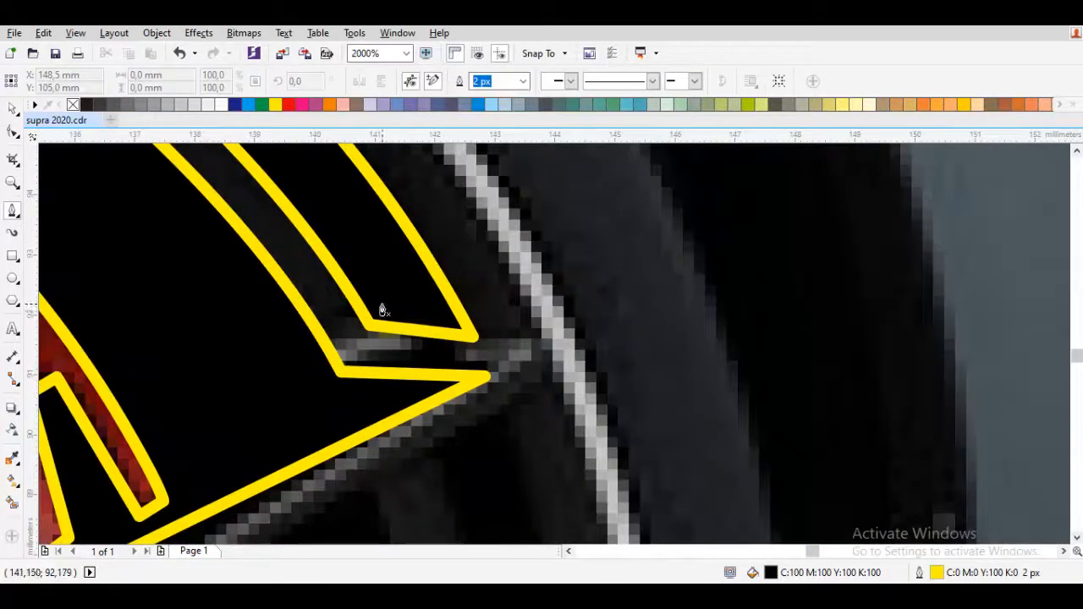
click(513, 327)
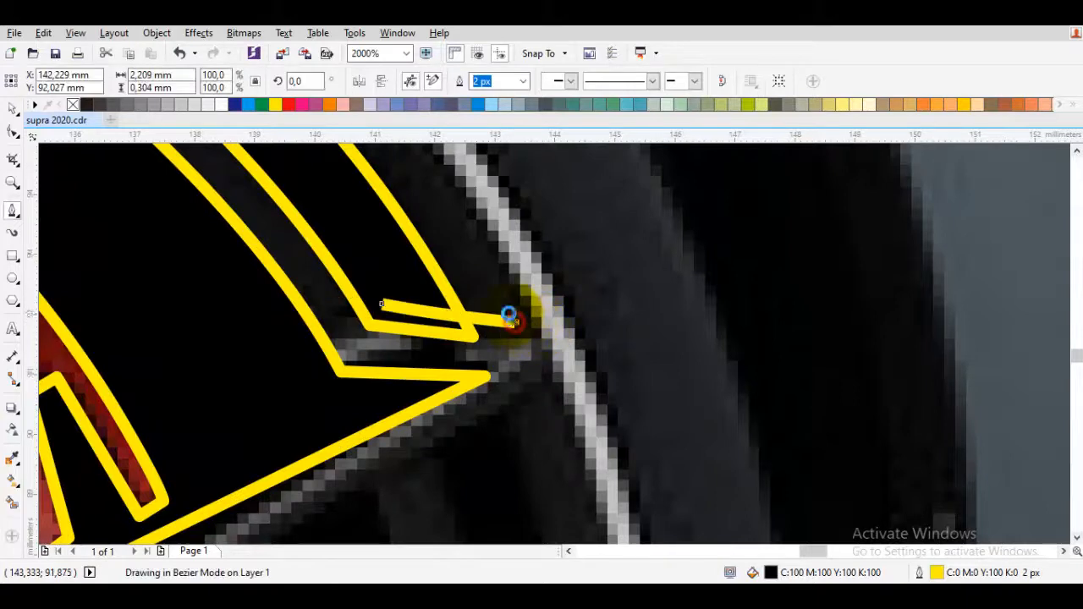
scroll(508, 309, down, 2)
scroll(496, 282, up, 1)
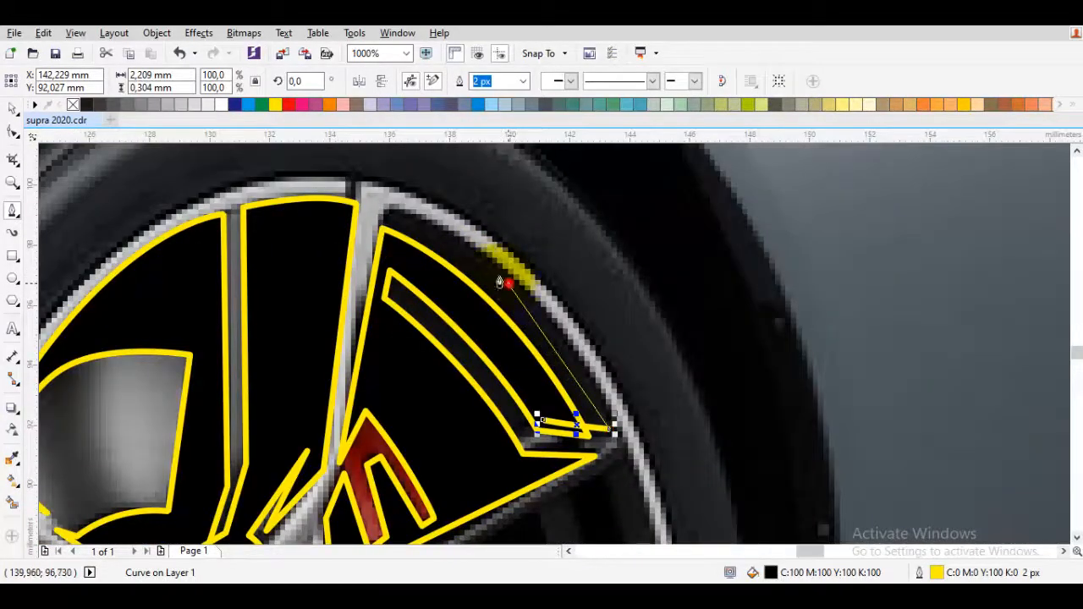
drag(506, 282, 448, 230)
scroll(391, 223, up, 1)
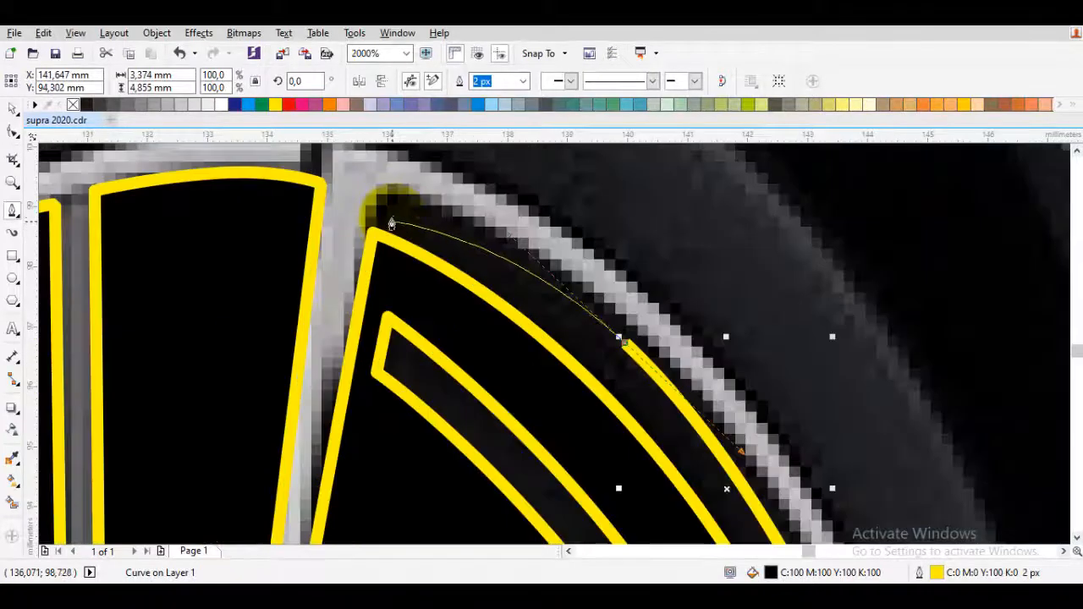
- Finish the strip's arc near the silver spoke, then run the path down to the spoke's edge and up to the opening's top corner
click(401, 220)
click(390, 275)
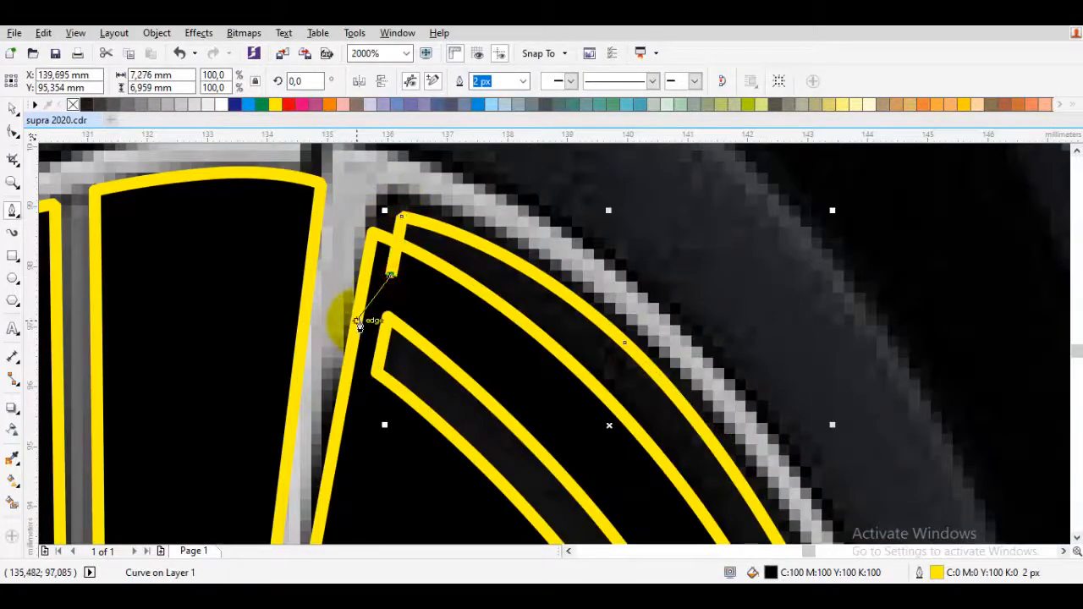
click(357, 321)
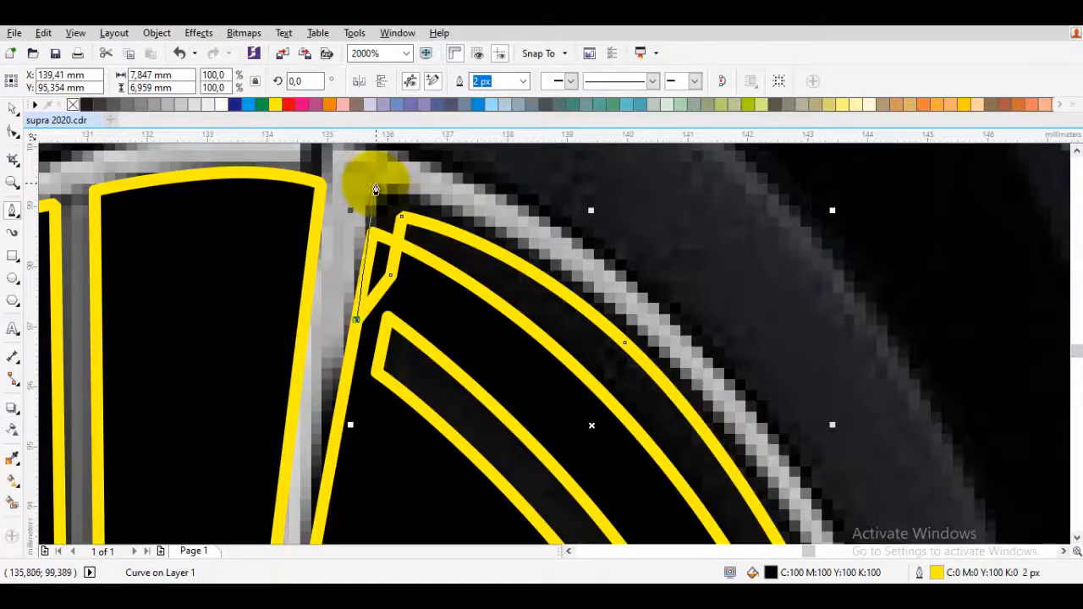
click(378, 187)
- Curve the path along the silver rim's inner edge to the opening's lower corner, then close it back at the start point
scroll(466, 227, down, 1)
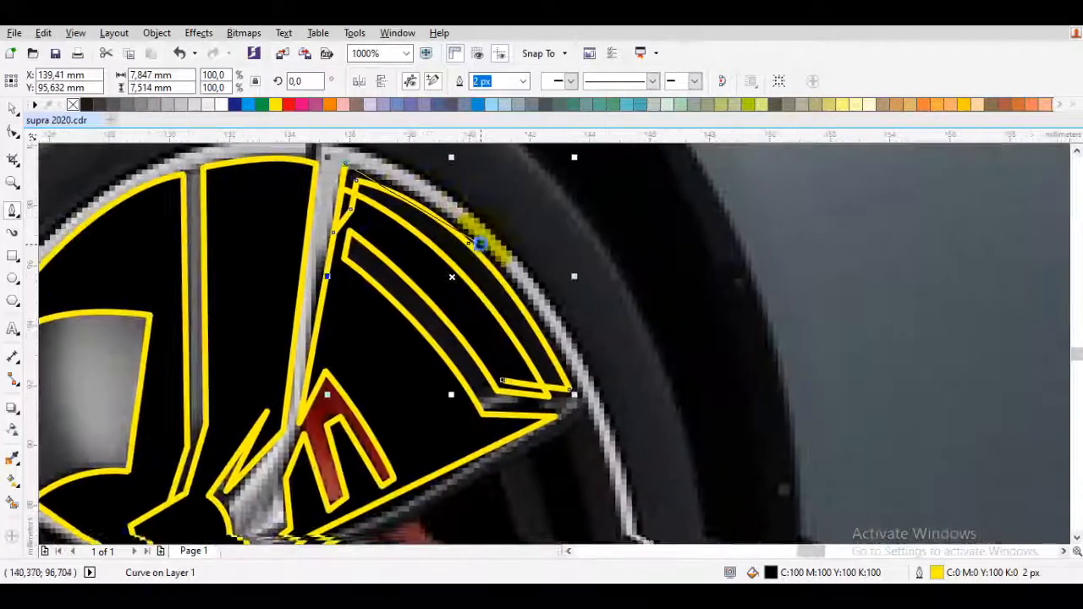
click(504, 263)
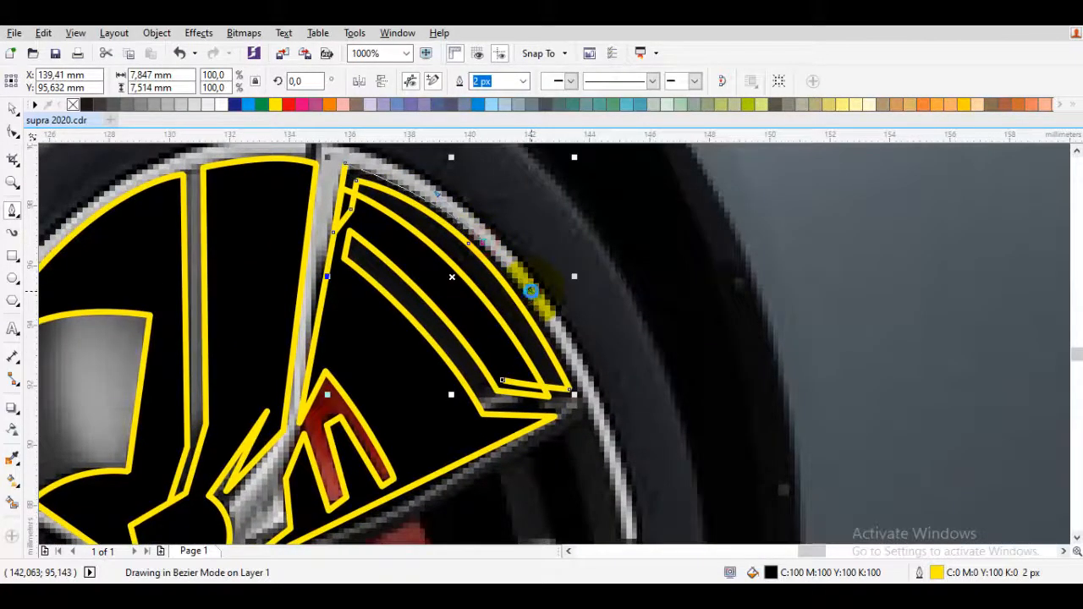
scroll(560, 371, up, 1)
click(578, 403)
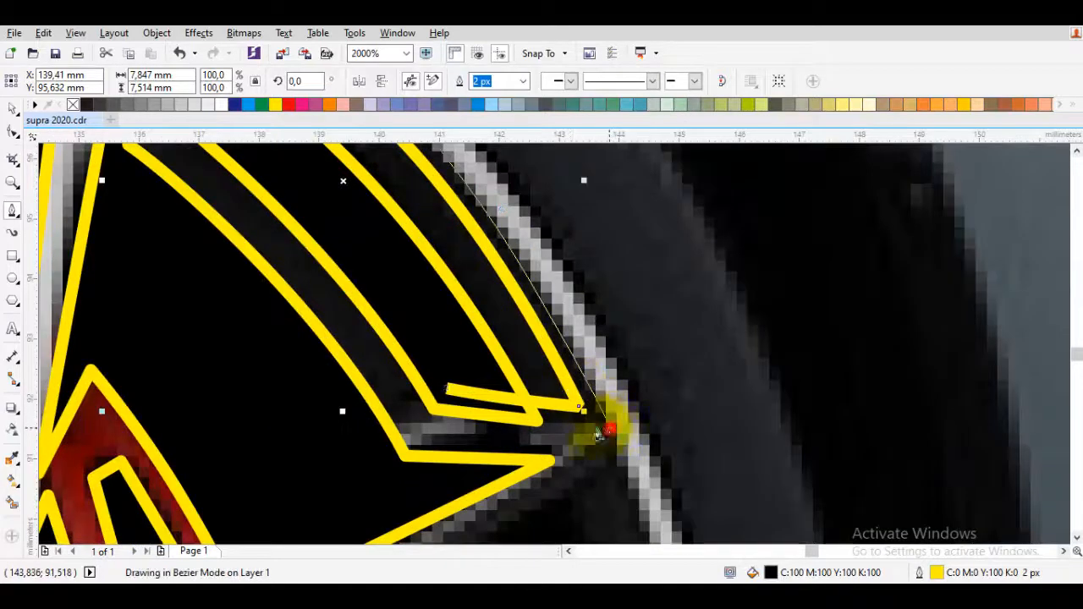
click(606, 428)
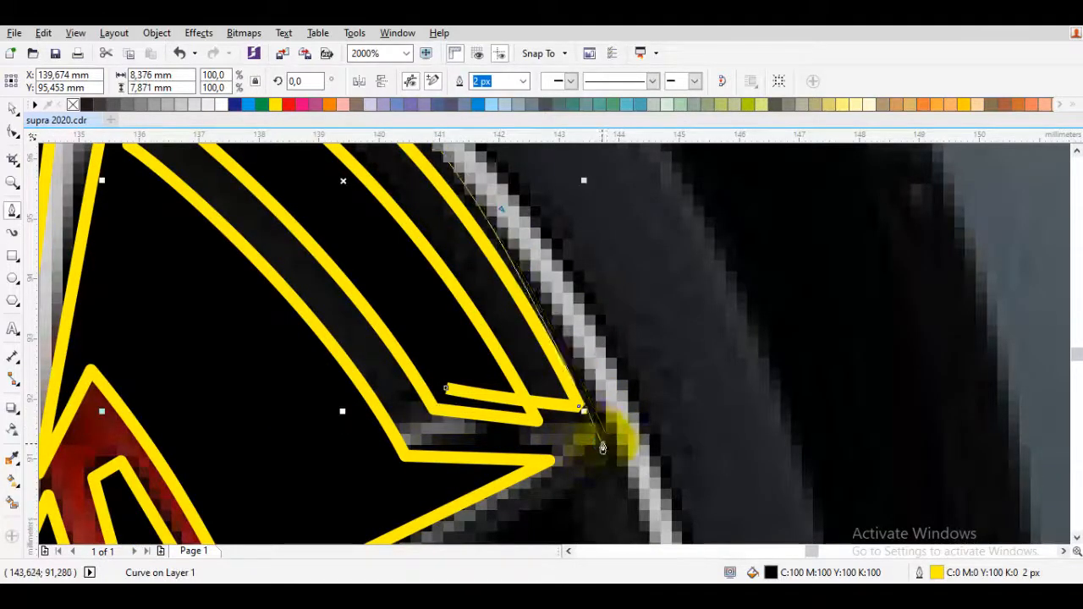
click(609, 429)
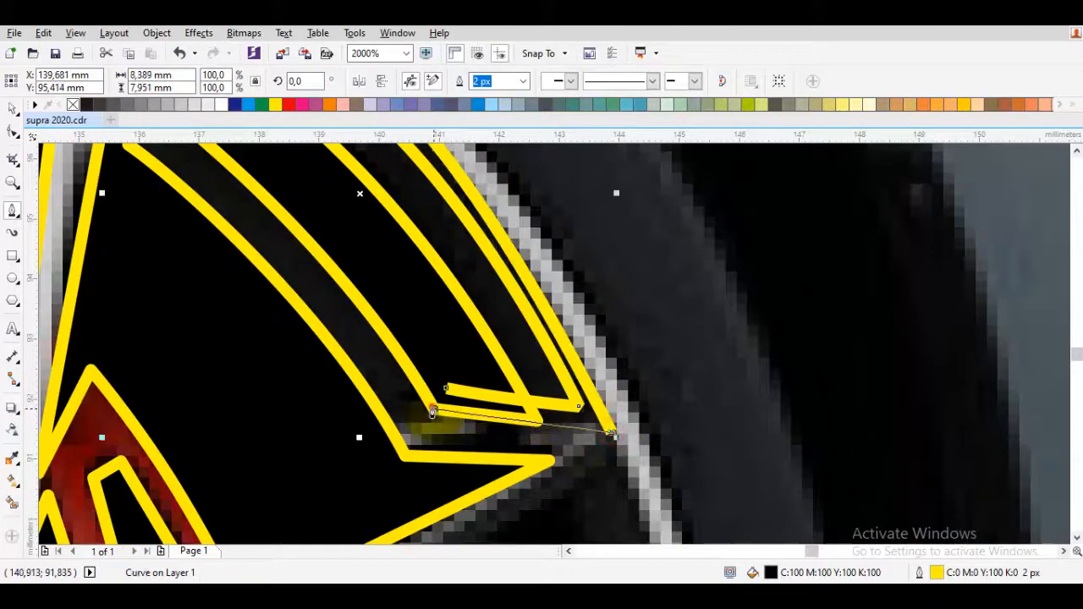
click(432, 411)
click(446, 390)
- Weld the new rim-side shape to the existing black wheel-opening shape
key(space)
shift+click(432, 330)
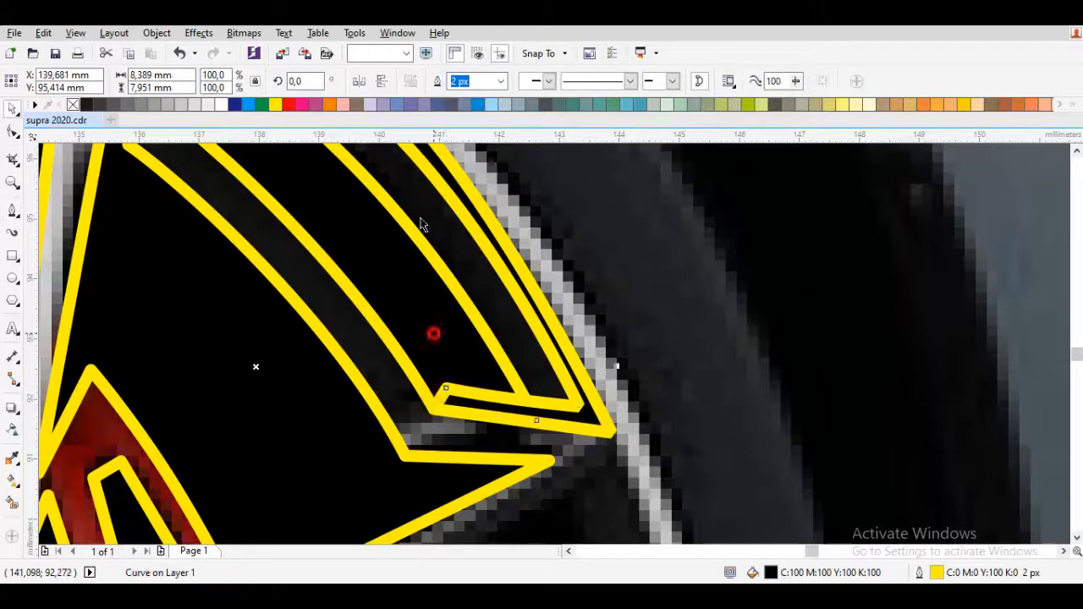
click(412, 80)
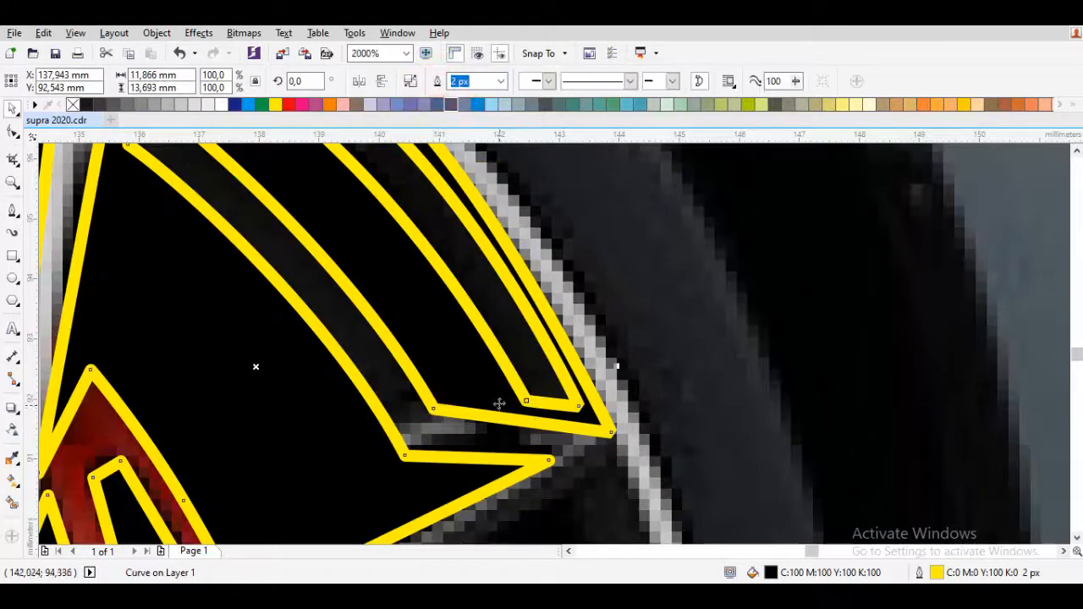
- Delete the two middle nodes on the welded shape's rim arc and on the outer strip's adjacent edge
key(F10)
scroll(495, 403, down, 2)
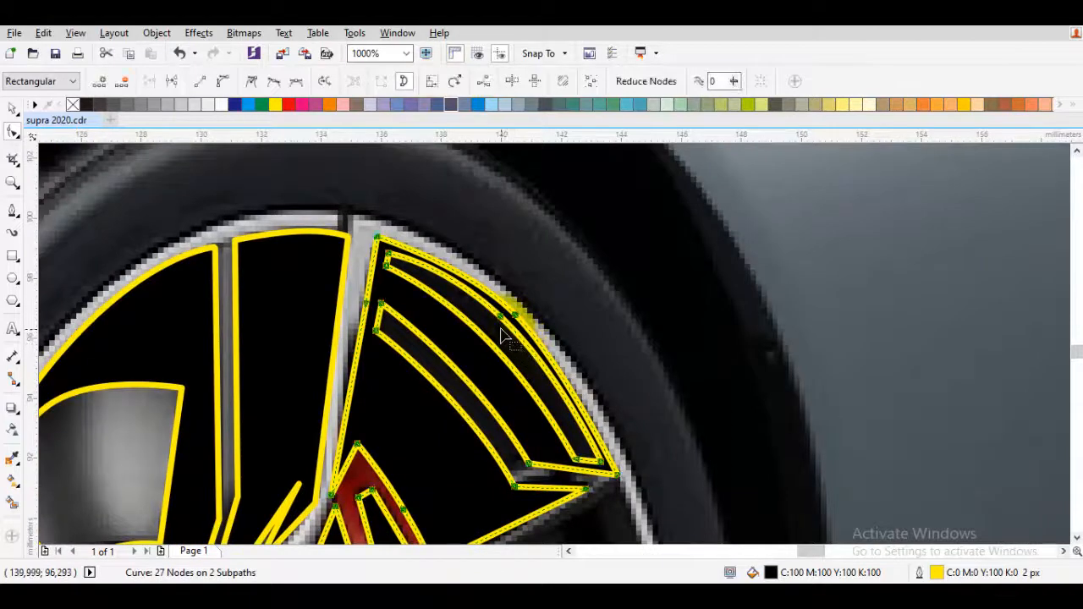
scroll(516, 313, up, 2)
key(space)
key(space)
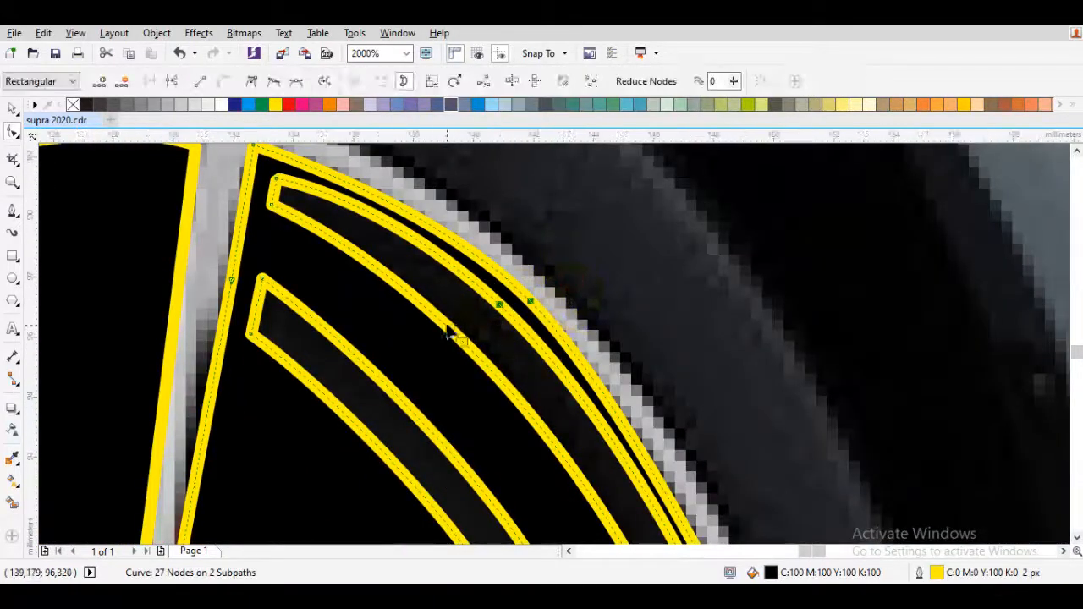
- Convert all nodes of the welded shape to curves and make them cusps
scroll(456, 334, down, 2)
right_click(521, 289)
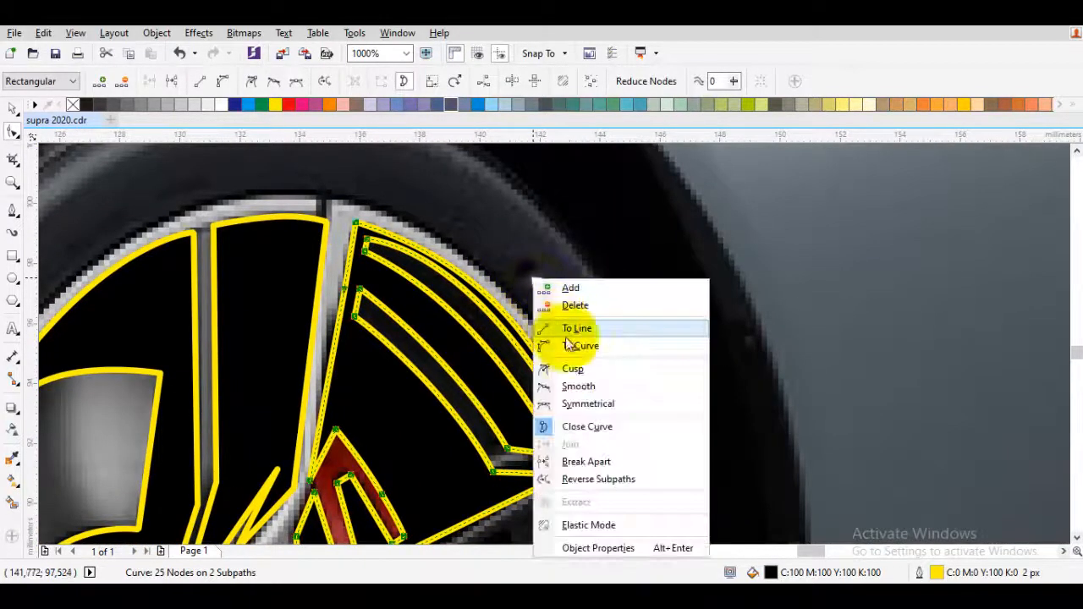
click(574, 348)
right_click(542, 254)
click(570, 330)
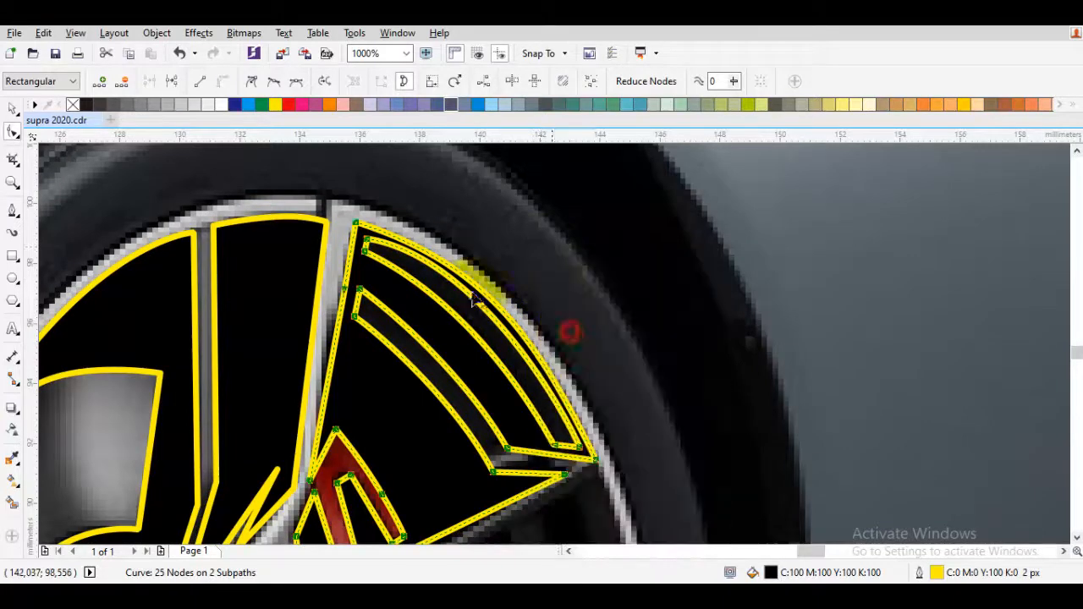
- Adjust the control handle at the outer strip's spoke-side corner to smooth its rim-facing edge into an even arc
scroll(363, 245, up, 2)
key(space)
key(space)
scroll(363, 250, down, 2)
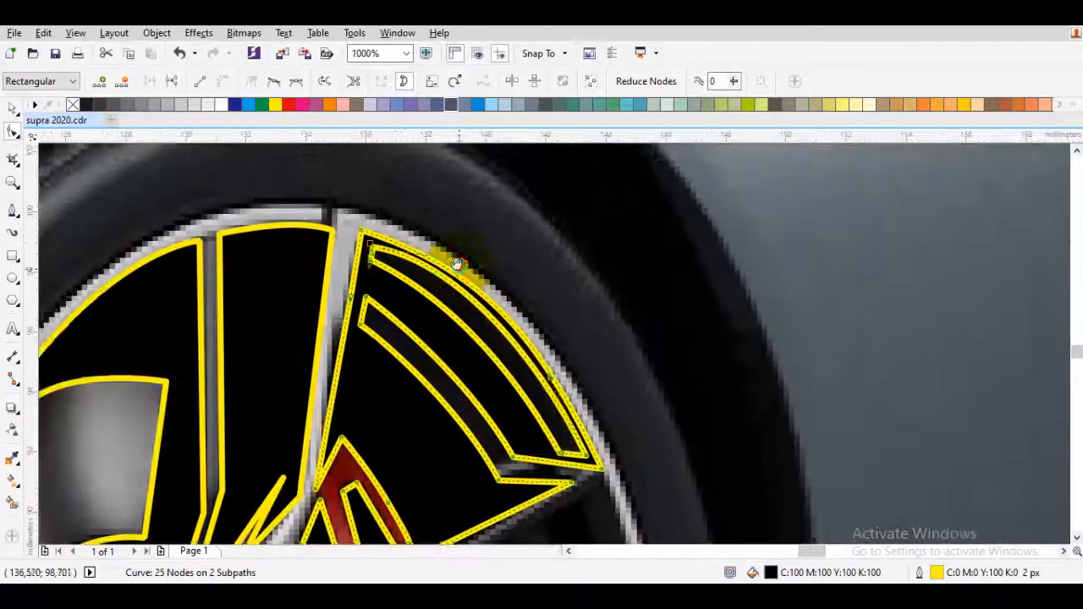
scroll(436, 237, up, 2)
drag(437, 233, 445, 260)
scroll(435, 269, down, 1)
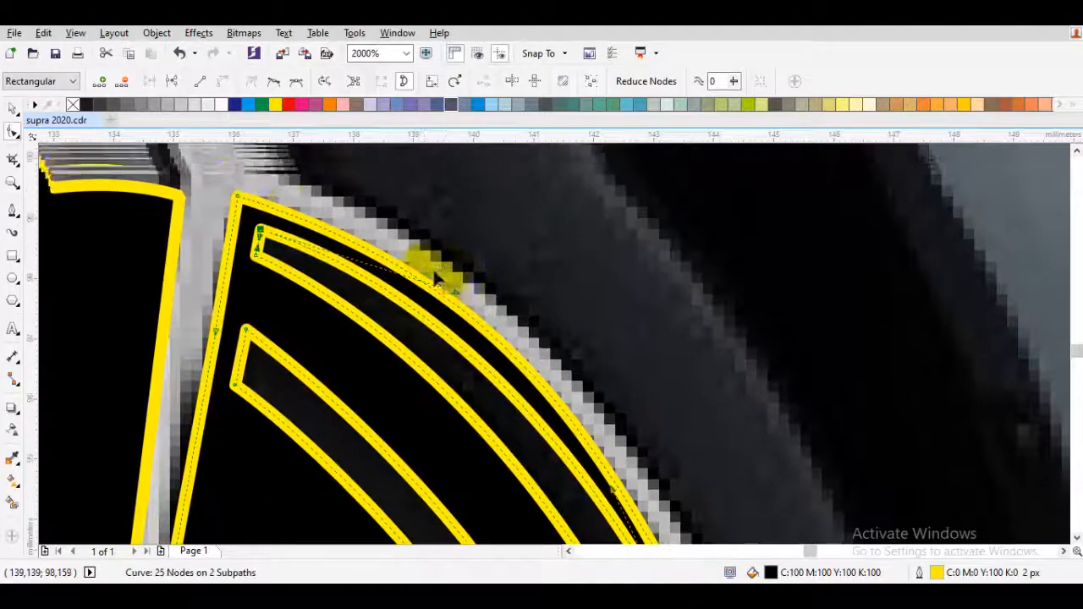
scroll(253, 203, up, 1)
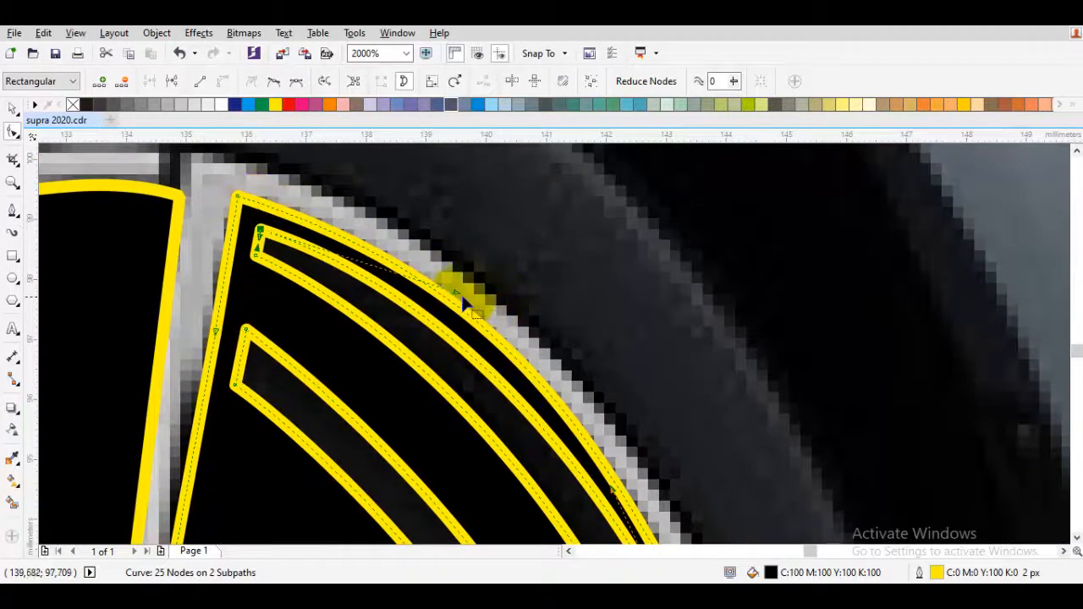
drag(459, 292, 459, 305)
scroll(338, 254, down, 1)
scroll(288, 239, up, 1)
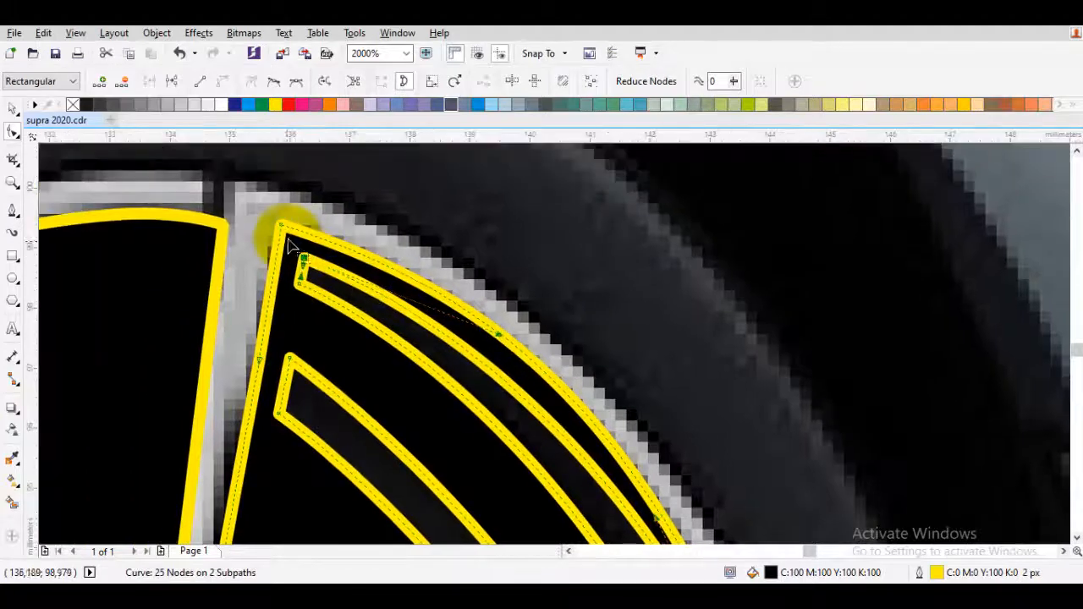
- Reshape the opening's outer arc from its top corner so that it follows the inner edge of the silver rim
click(284, 234)
drag(285, 239, 547, 322)
scroll(558, 334, down, 1)
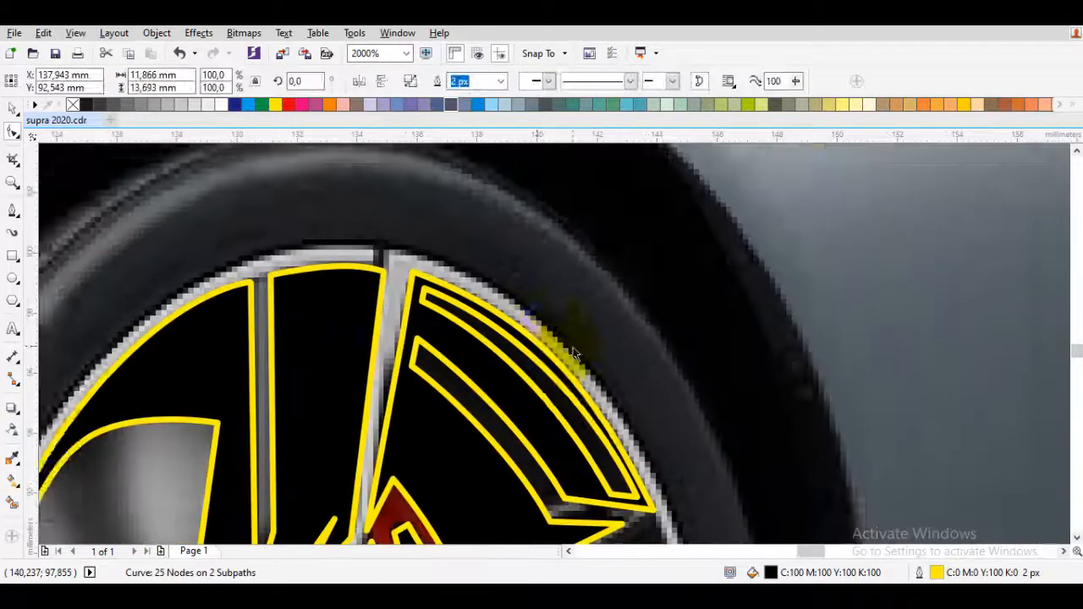
- Start a Pen path for the opening below the upper right spoke, running along the spoke's lower edge to the rim
scroll(573, 354, down, 1)
scroll(527, 304, down, 3)
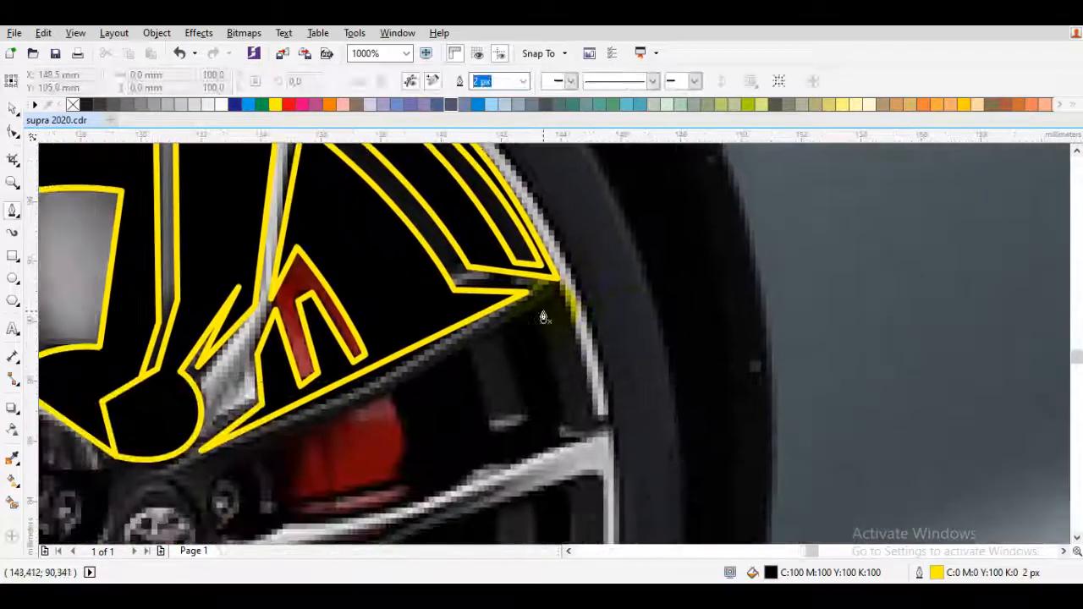
scroll(543, 318, up, 1)
drag(531, 295, 528, 300)
drag(395, 356, 591, 248)
key(Escape)
click(680, 196)
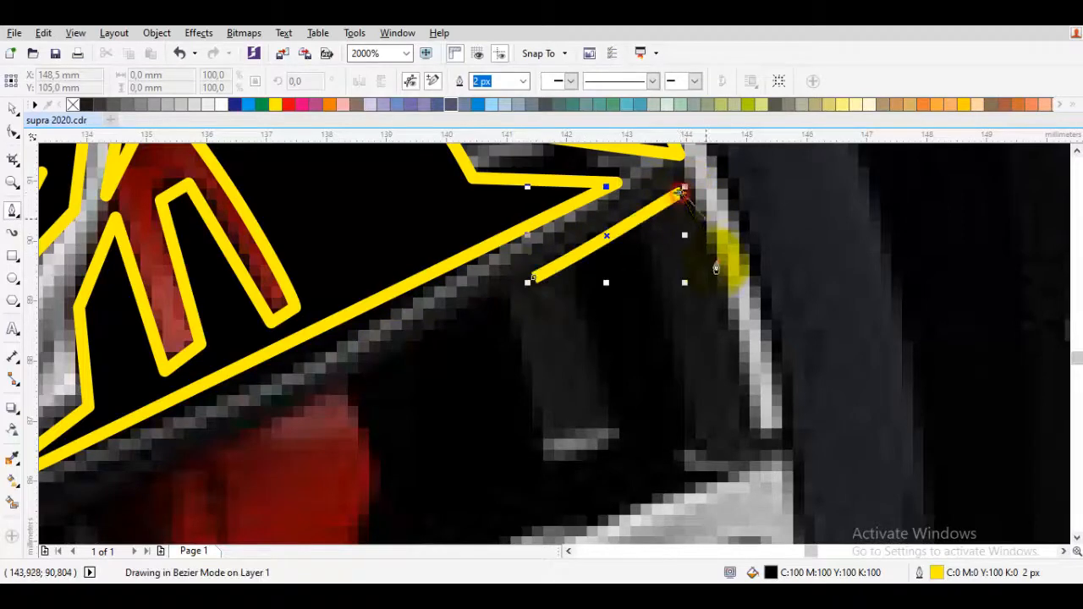
- Continue the path around the dark strip beside the rim, down to the rim-side corner of the next silver spoke
click(716, 264)
click(643, 249)
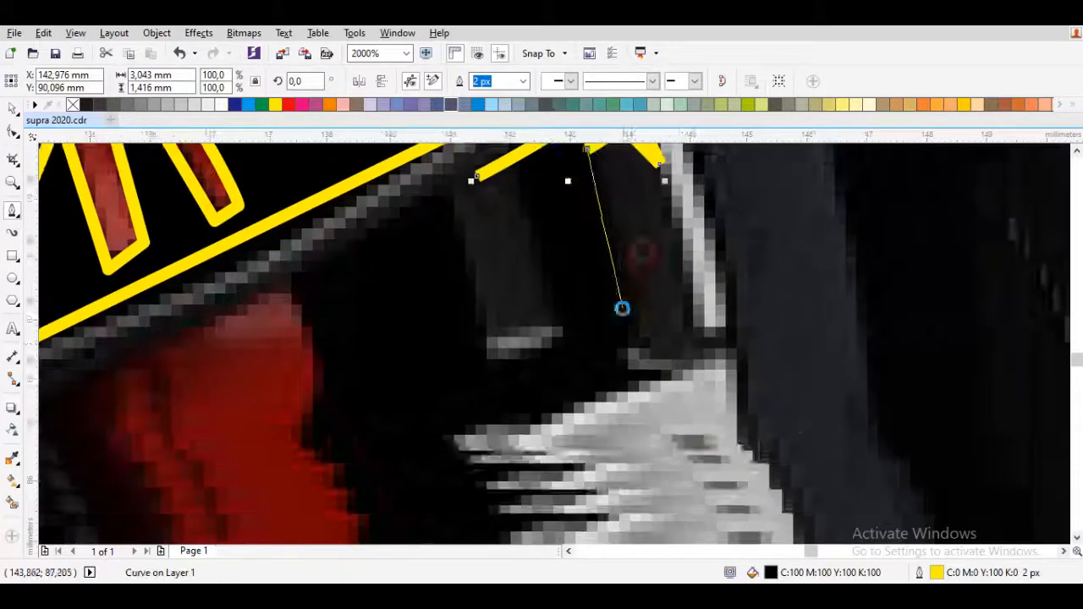
click(633, 347)
click(607, 374)
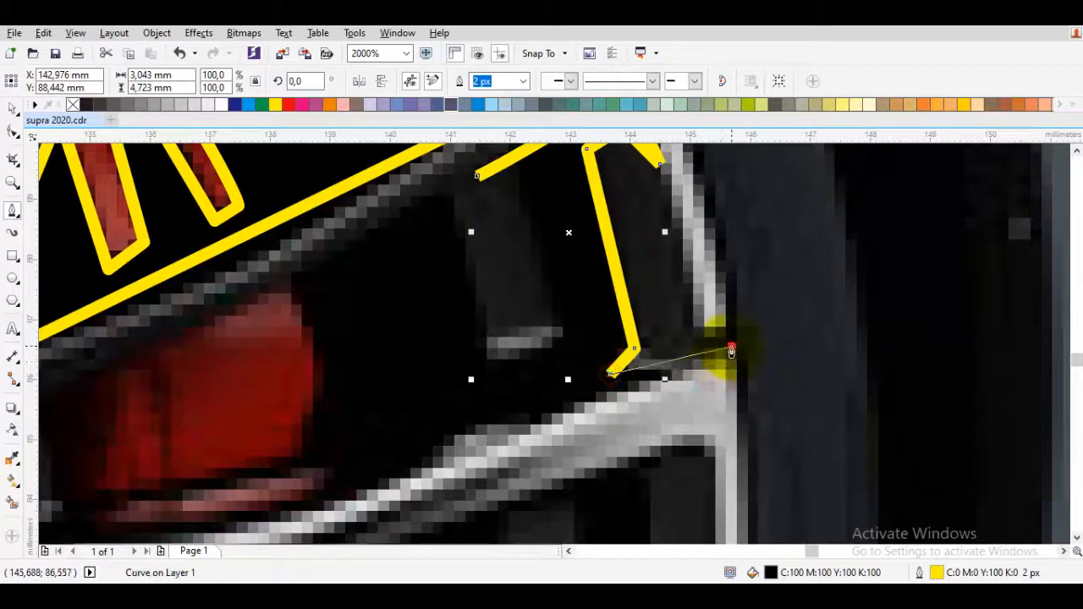
click(729, 347)
- Extend the path along the upper edge of the lower silver spoke, past the caliper toward the hub
scroll(508, 474, down, 1)
scroll(565, 394, up, 1)
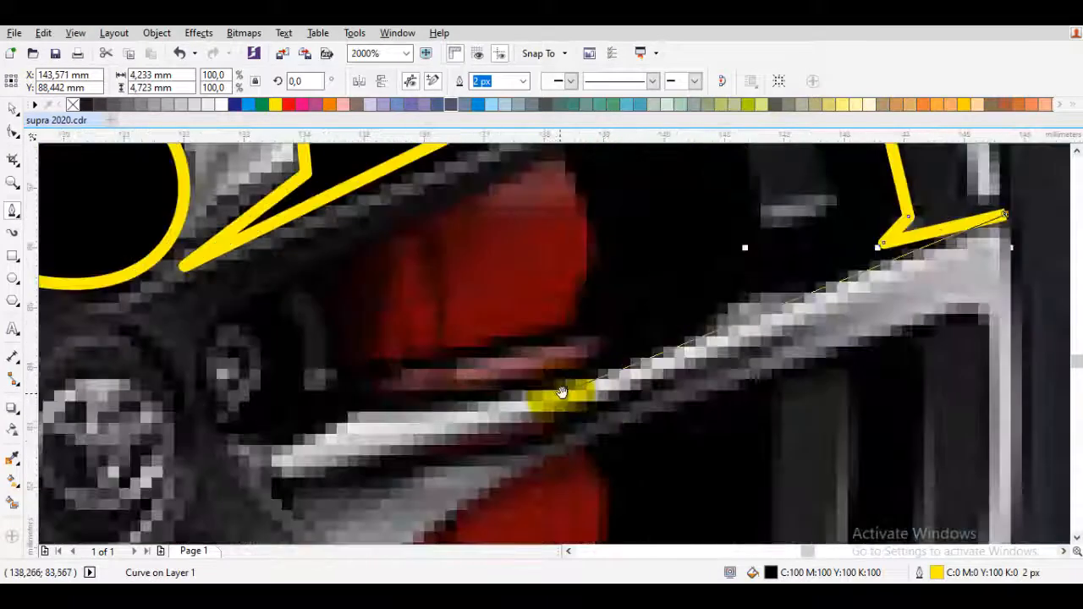
click(565, 387)
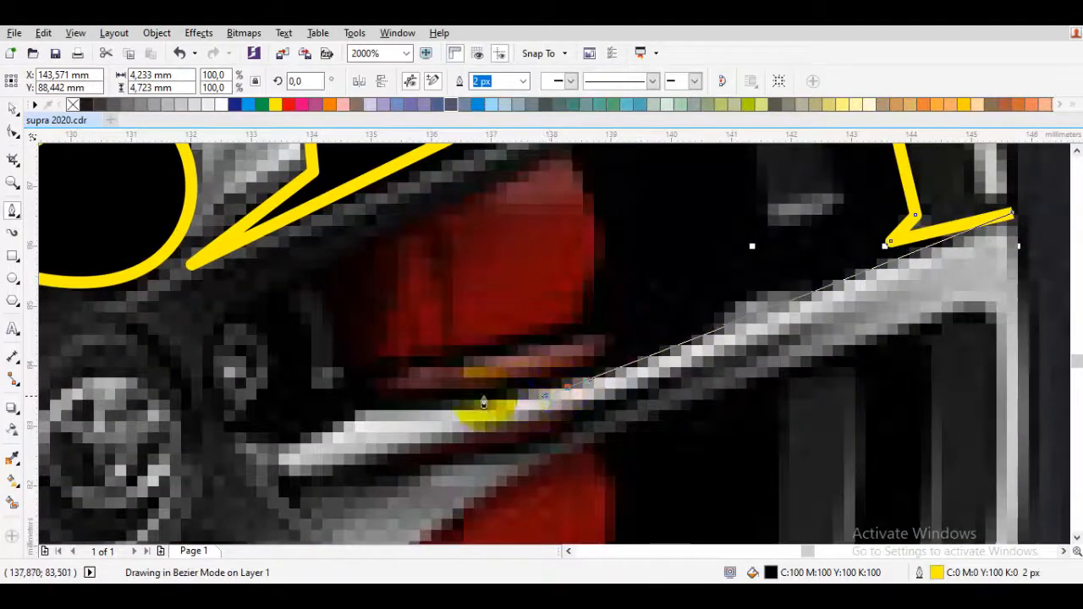
drag(333, 413, 417, 391)
click(417, 393)
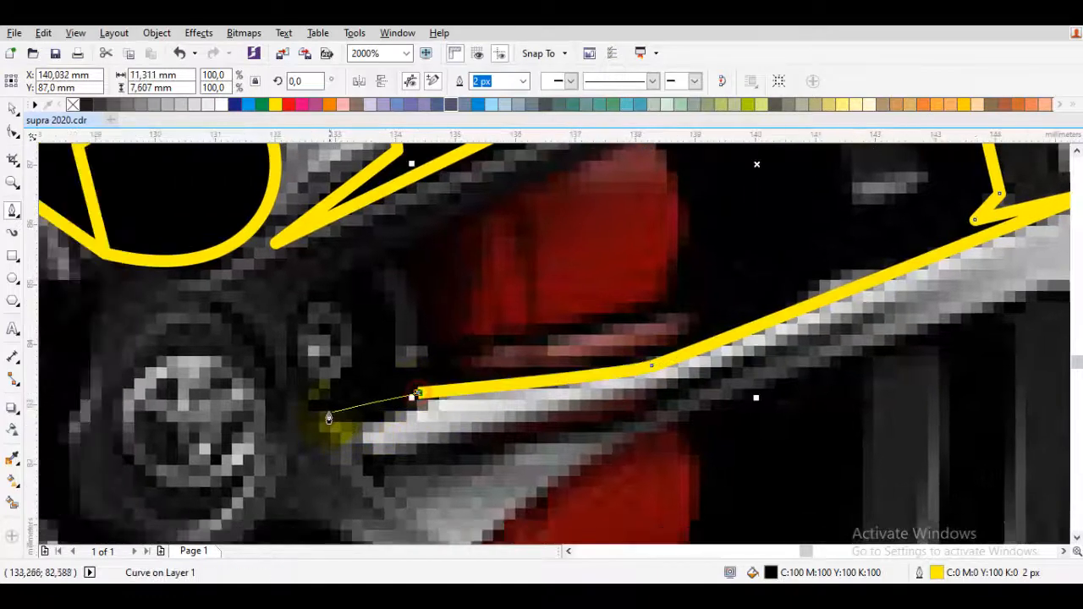
- Curve the path around the hub end of the opening and hook it around the wheel bolt
drag(314, 415, 274, 398)
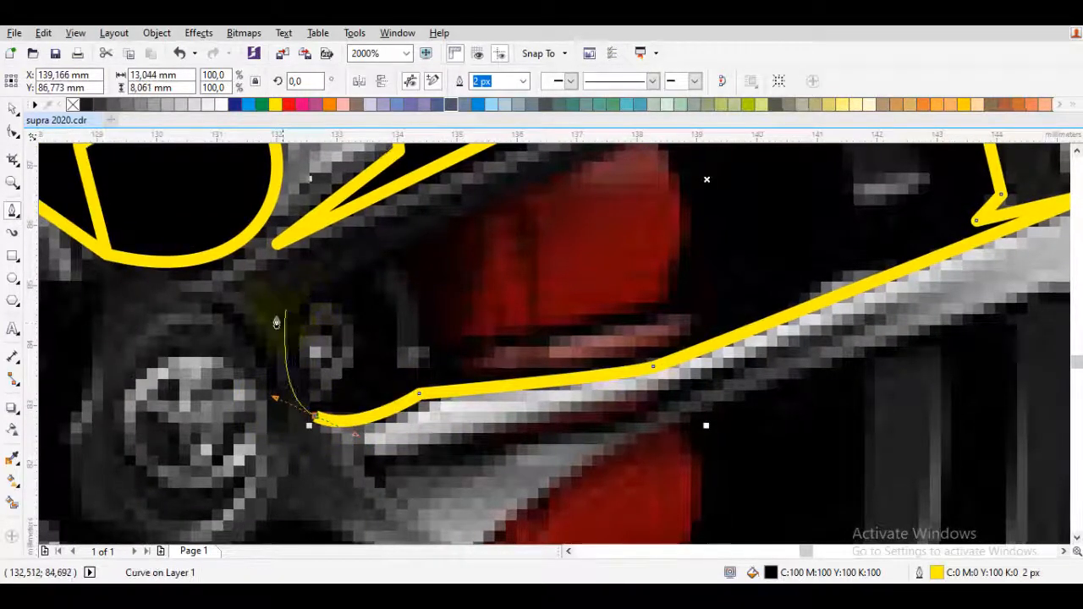
click(289, 321)
drag(329, 372, 360, 378)
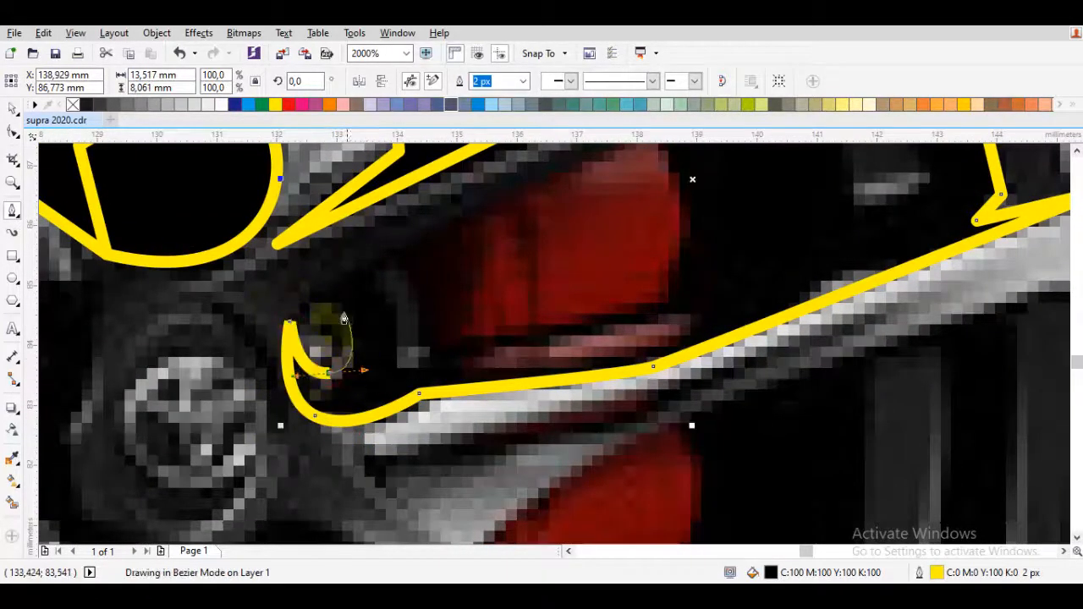
click(295, 300)
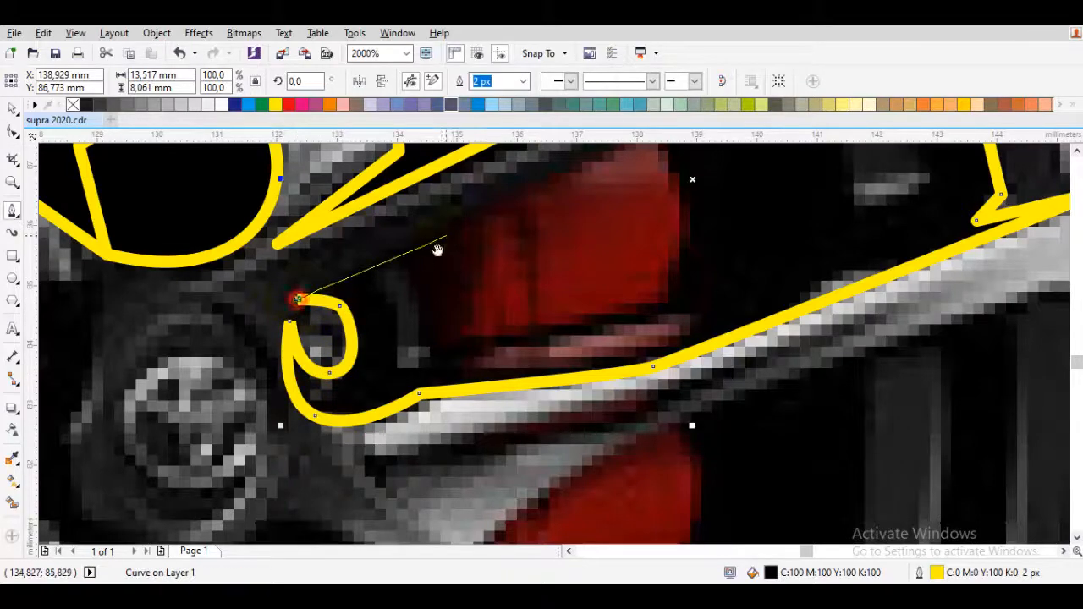
drag(437, 249, 393, 295)
- Close the opening's path along the lower edge of the upper spoke, back at its starting node
scroll(409, 282, down, 1)
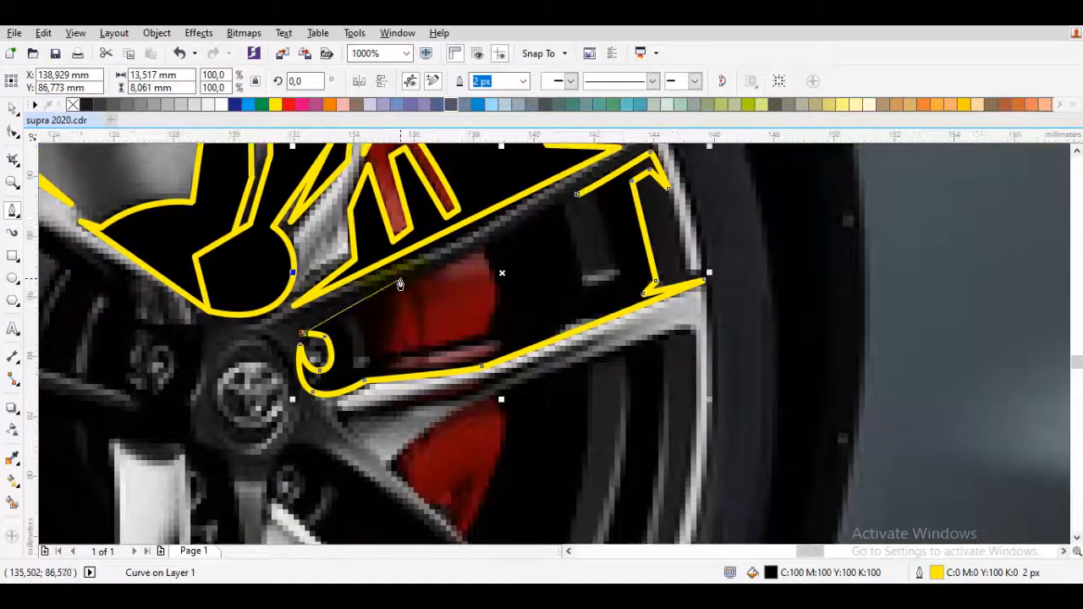
click(400, 280)
scroll(336, 329, up, 2)
scroll(380, 312, down, 3)
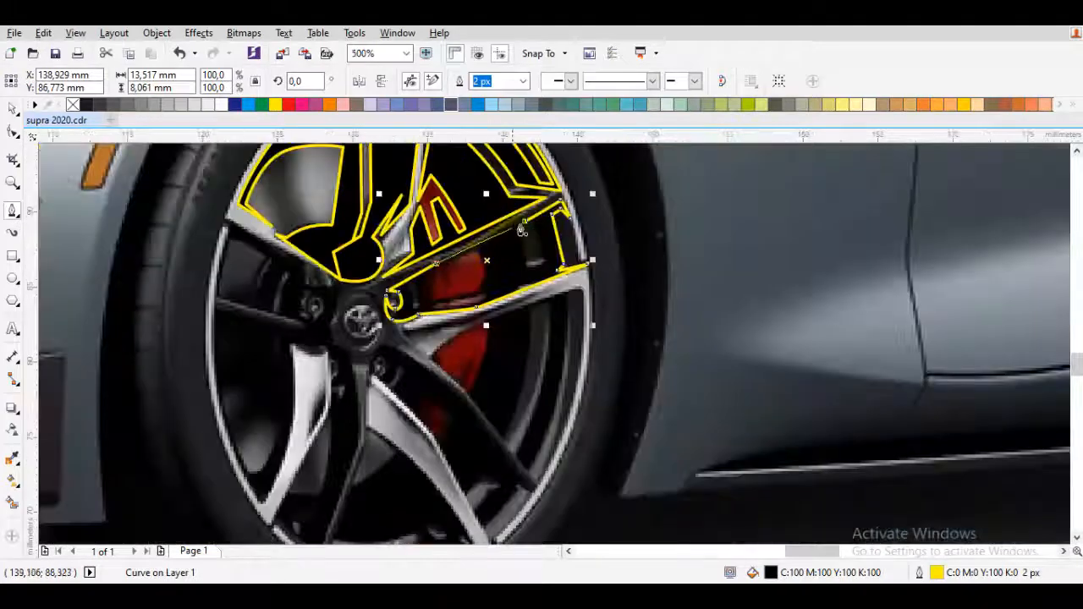
scroll(522, 230, up, 1)
click(522, 218)
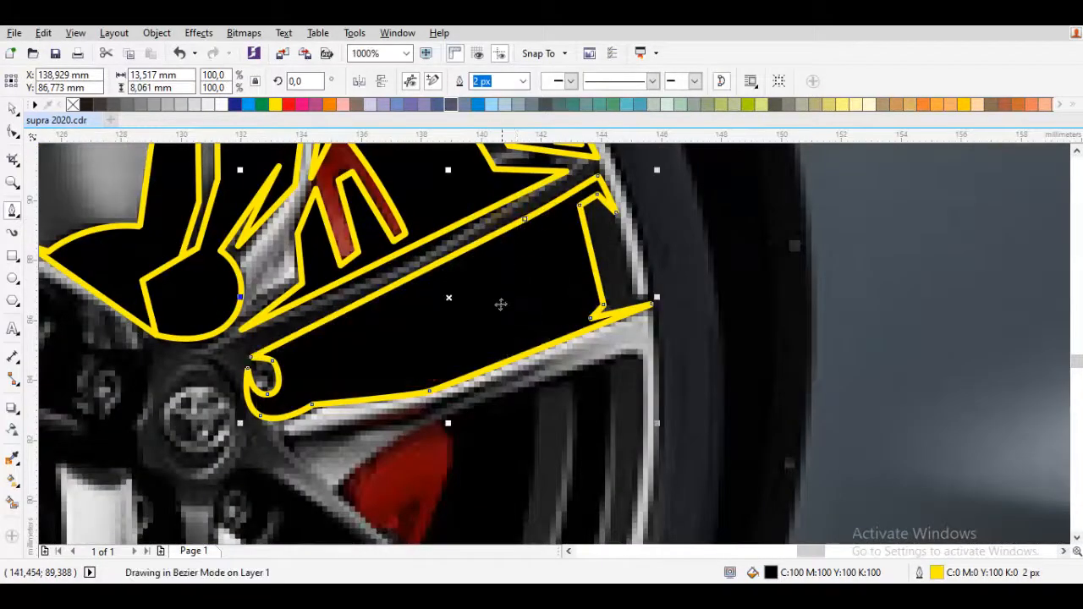
- Remove the opening's fill and delete the extra node on its long upper edge
key(space)
key(F10)
click(522, 222)
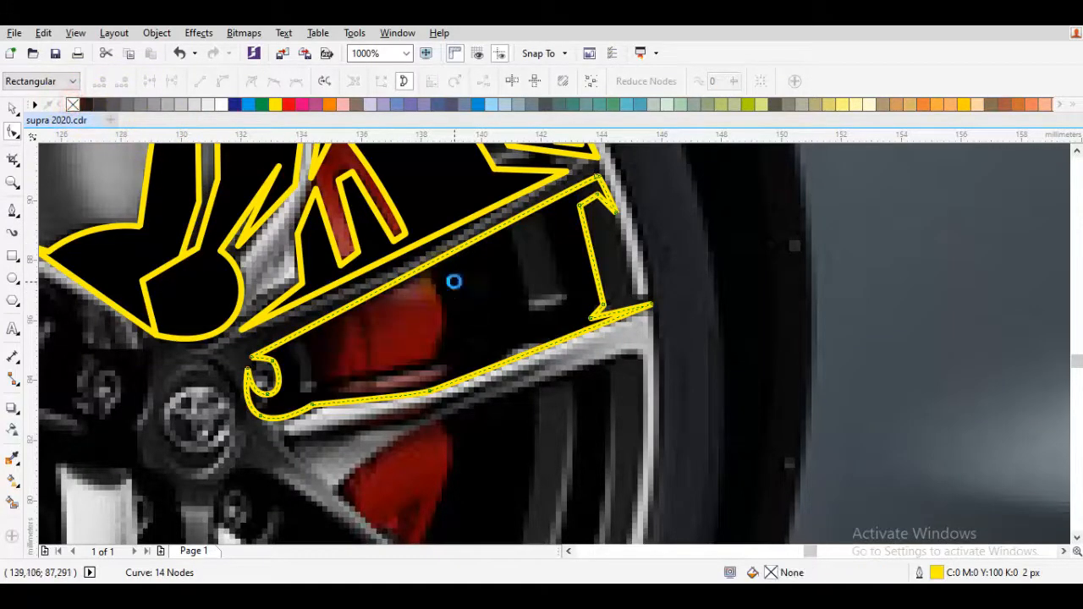
- Draw a closed Pen shape around the inner dark grey strip, letting its rounded upper end overlap the spoke
scroll(457, 282, up, 1)
key(F5)
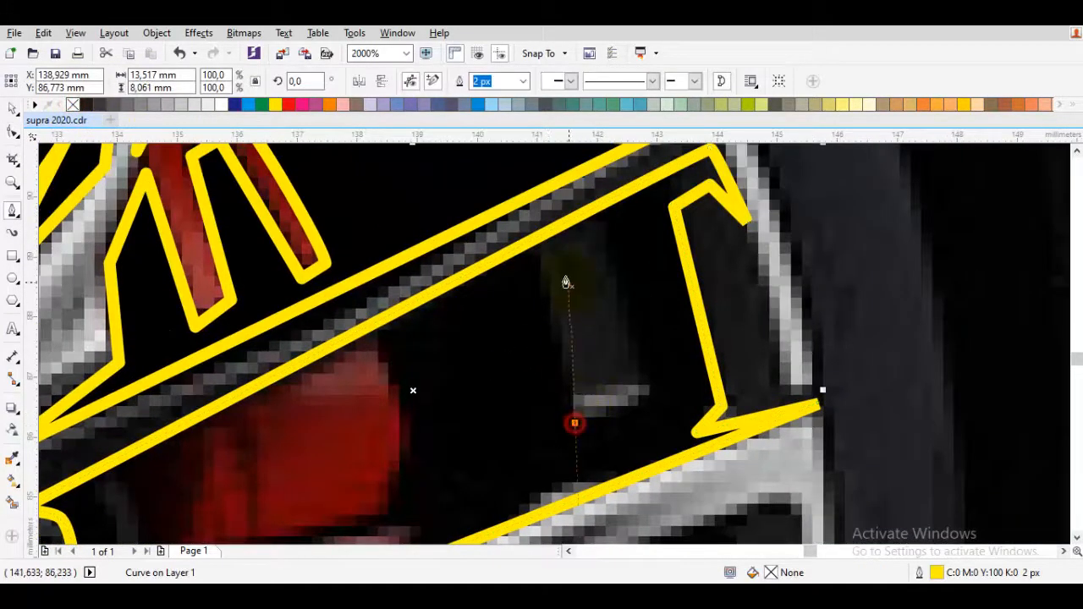
drag(522, 216, 615, 218)
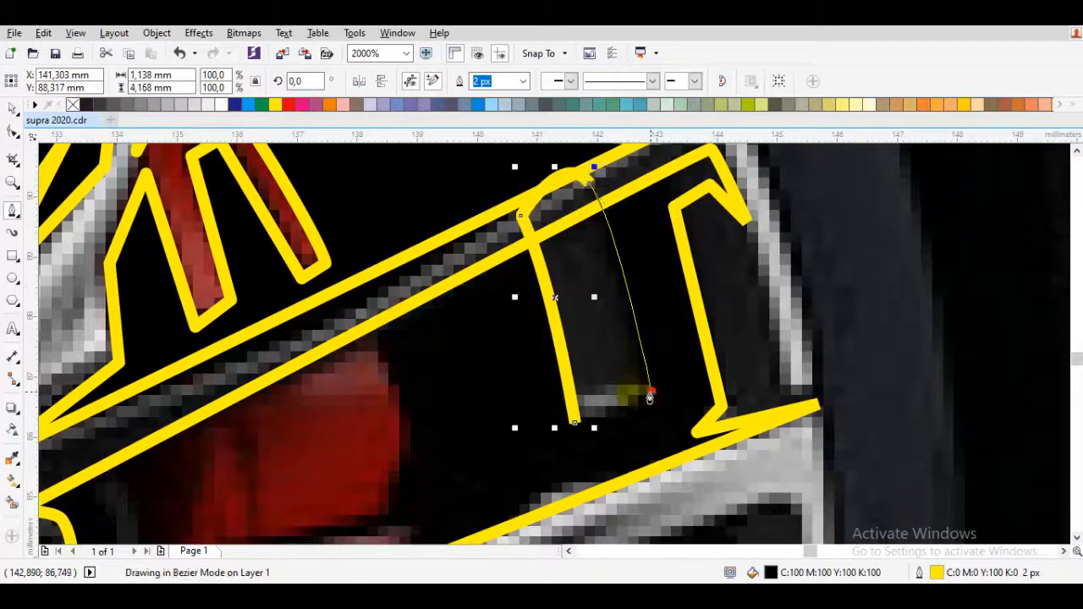
click(649, 394)
click(575, 424)
- Cut the grey strip shape out of the opening with Back Minus Front
key(space)
shift+click(501, 384)
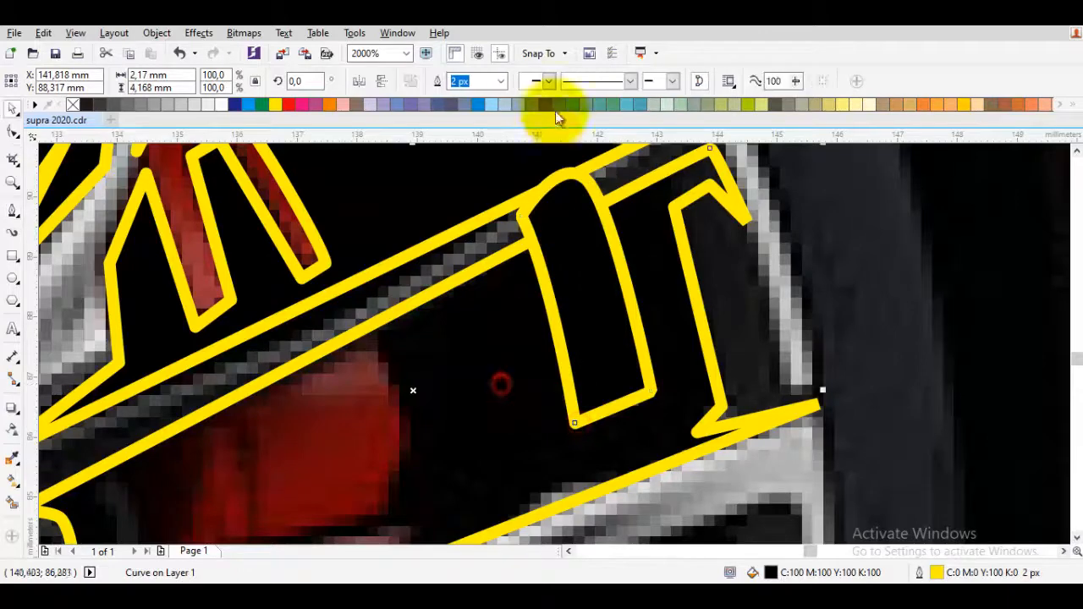
click(551, 83)
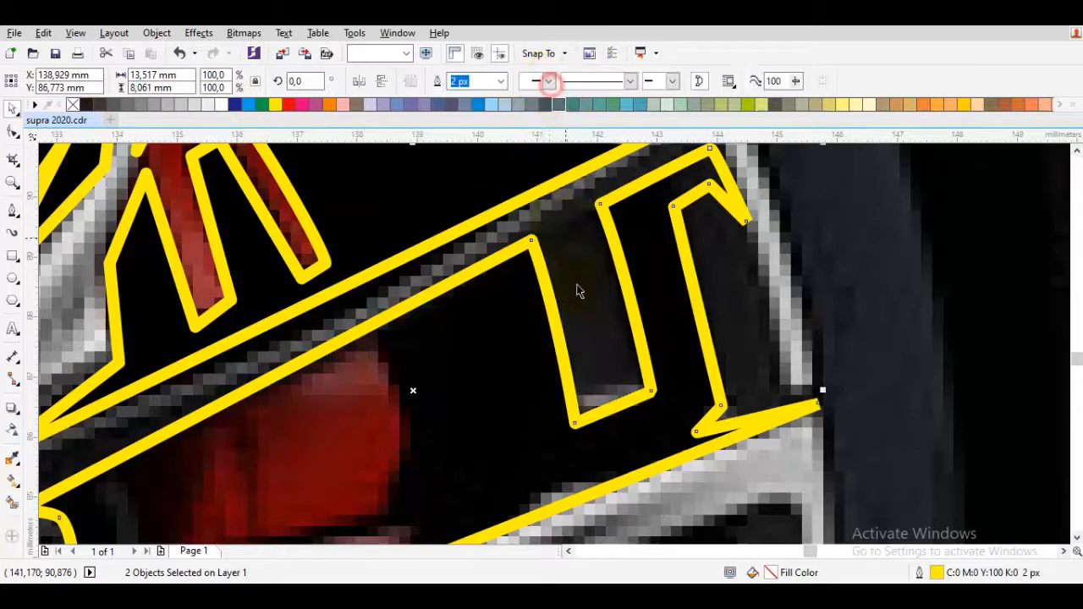
- Start a Pen path on the red caliper inside the opening, tracing its curved outer edge and its lower edge
scroll(578, 288, down, 1)
click(681, 311)
drag(481, 355, 603, 300)
scroll(600, 298, up, 1)
key(space)
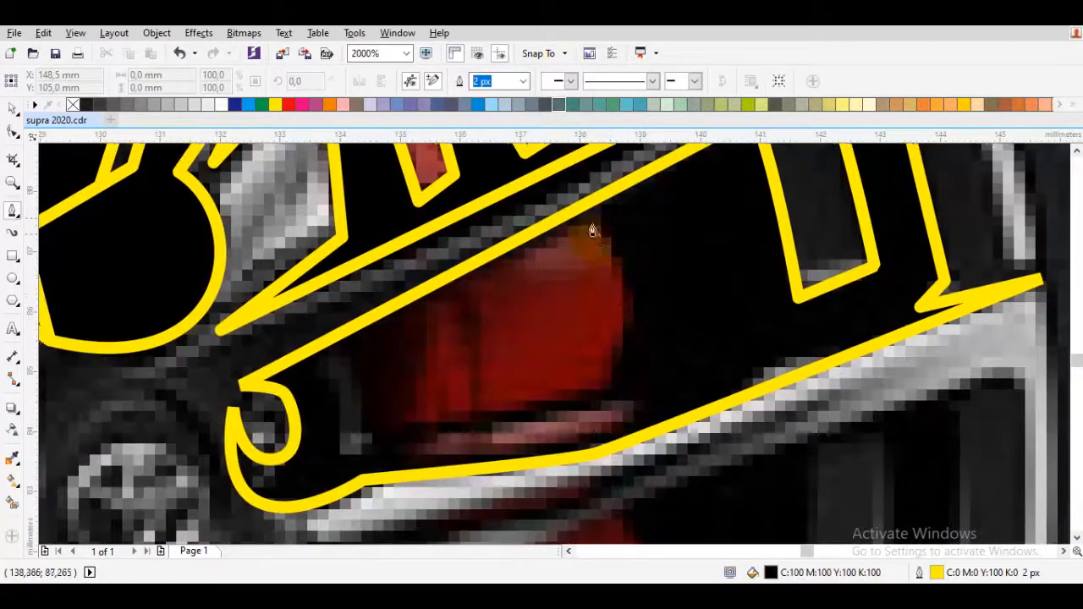
click(622, 379)
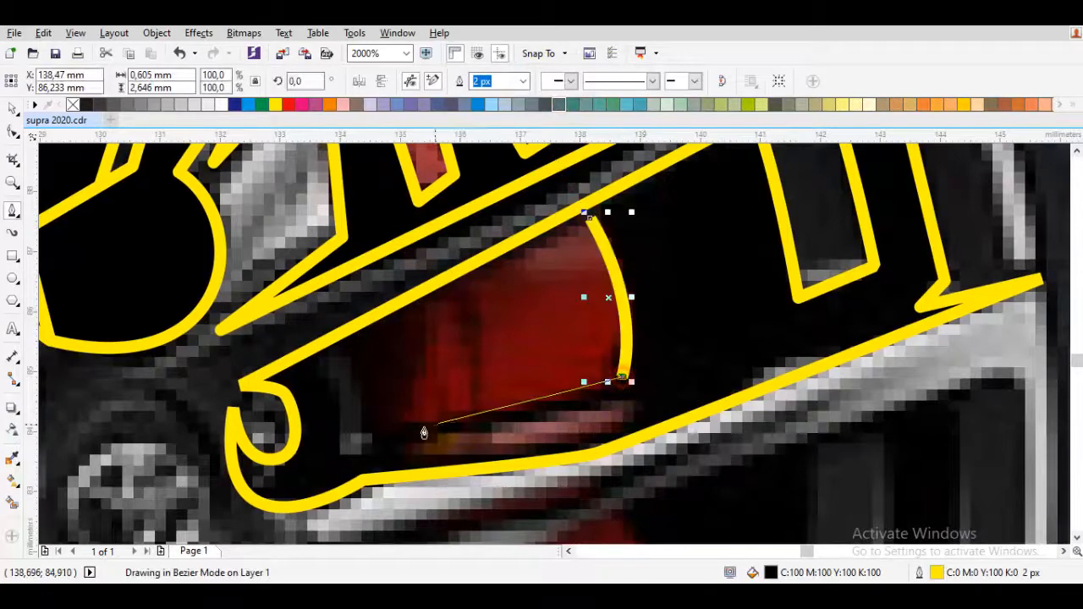
click(415, 430)
- Trace the thin red ledge below the caliper and close the path along the caliper's hub-side and upper edges
click(652, 405)
drag(471, 449, 503, 438)
click(606, 426)
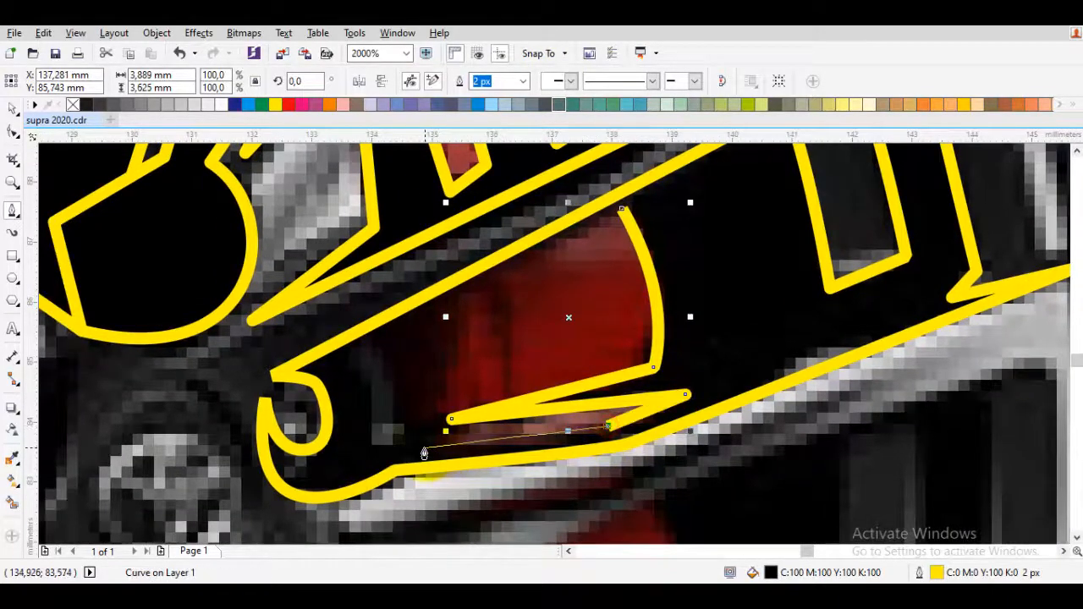
click(423, 448)
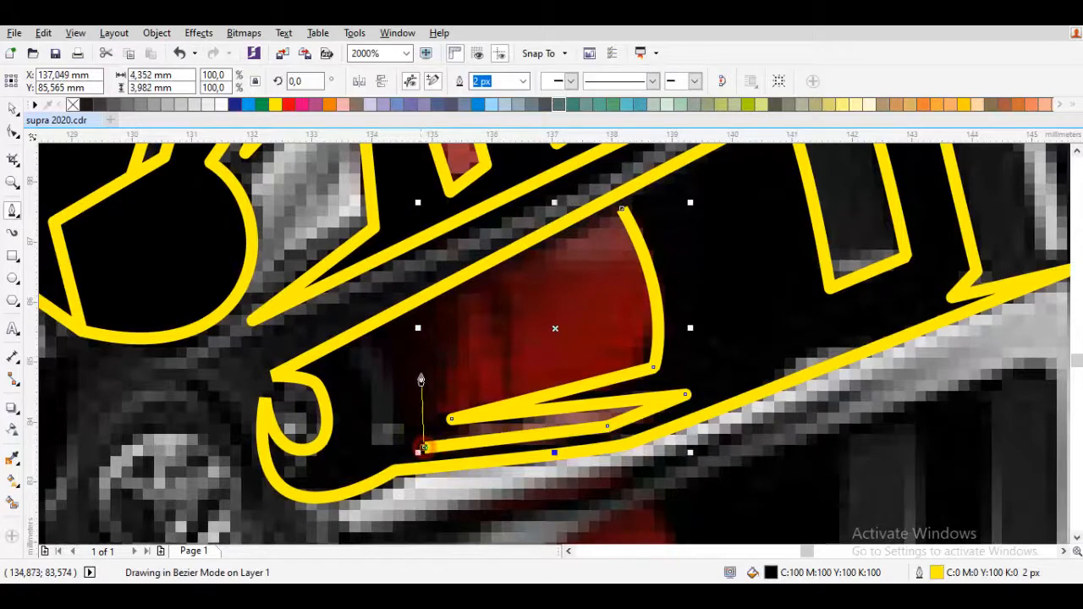
click(410, 320)
click(623, 211)
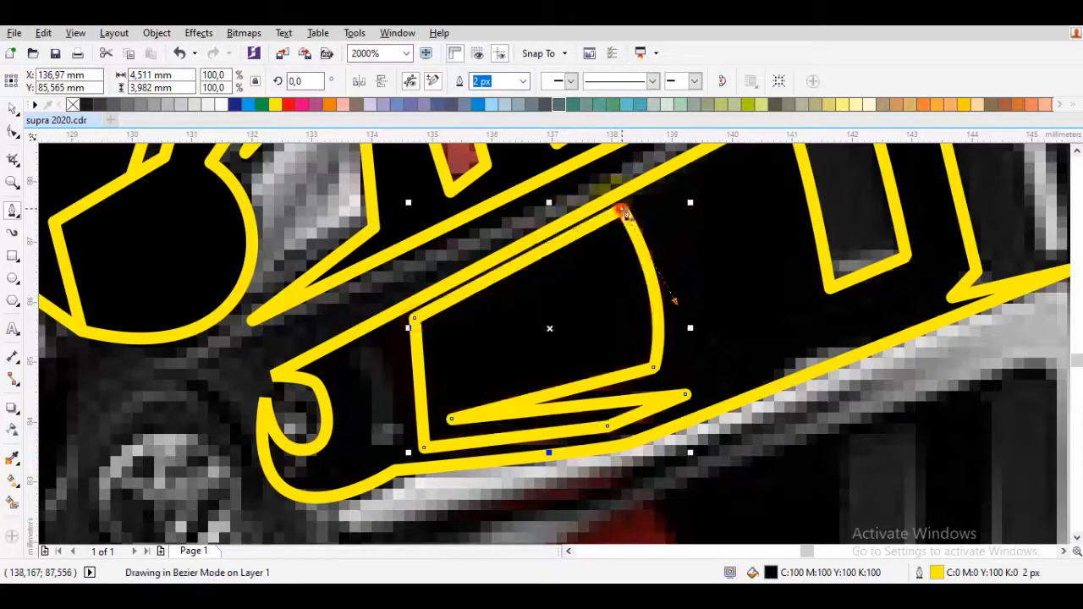
- Cut the caliper shape out of the opening with Back Minus Front
key(space)
shift+click(714, 220)
click(552, 81)
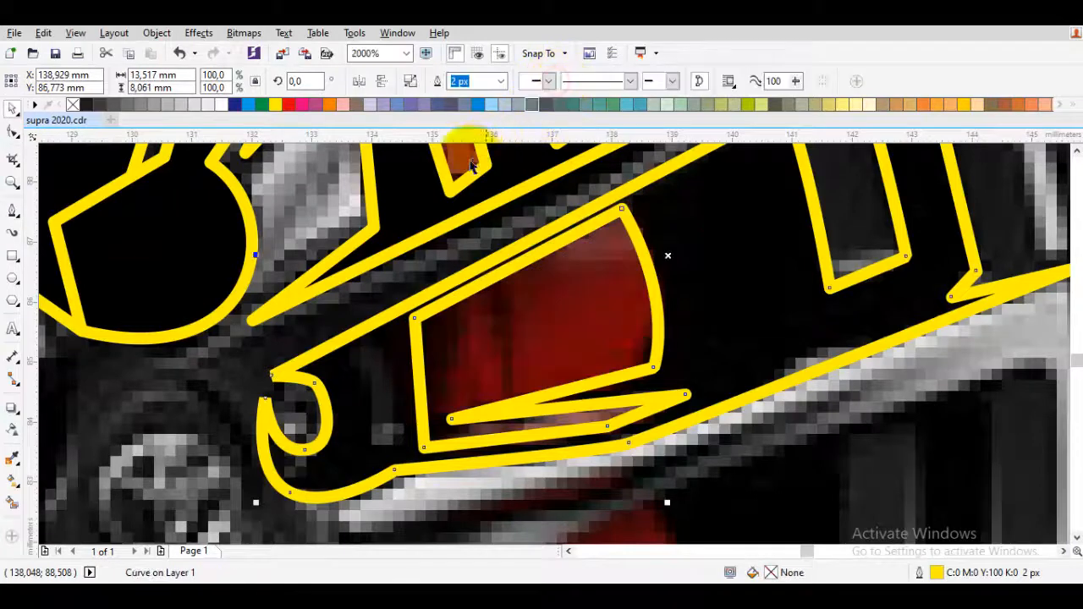
- Draw a small closed crescent with the Pen tool between the wheel bolt and the caliper cutout
mouse_move(374, 381)
mouse_down()
mouse_move(425, 302)
mouse_move(427, 279)
mouse_move(473, 352)
mouse_move(415, 377)
mouse_up()
key(space)
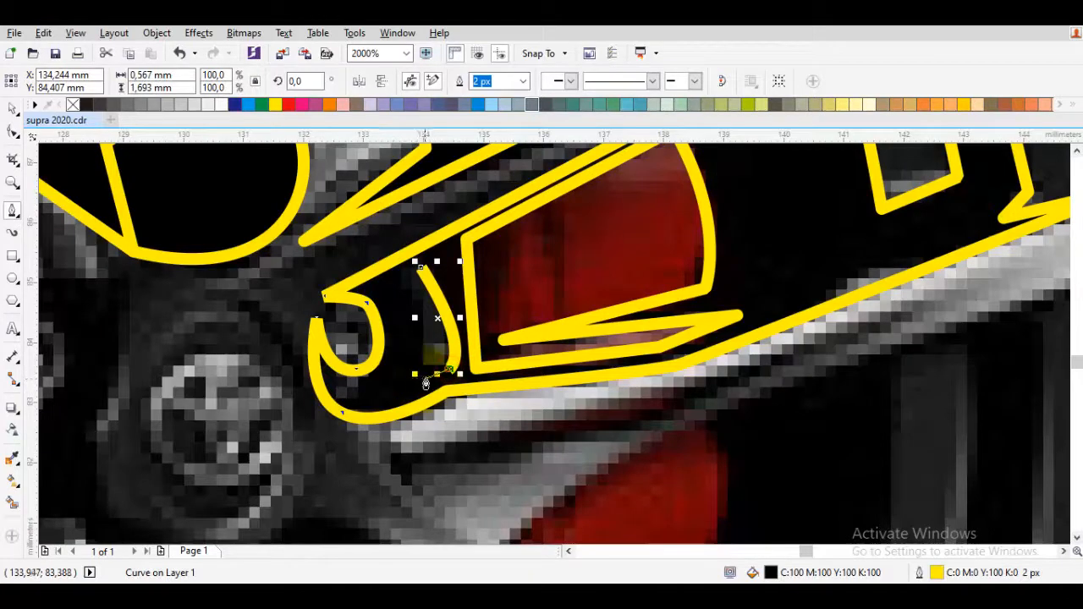
scroll(425, 380, up, 1)
scroll(426, 321, down, 1)
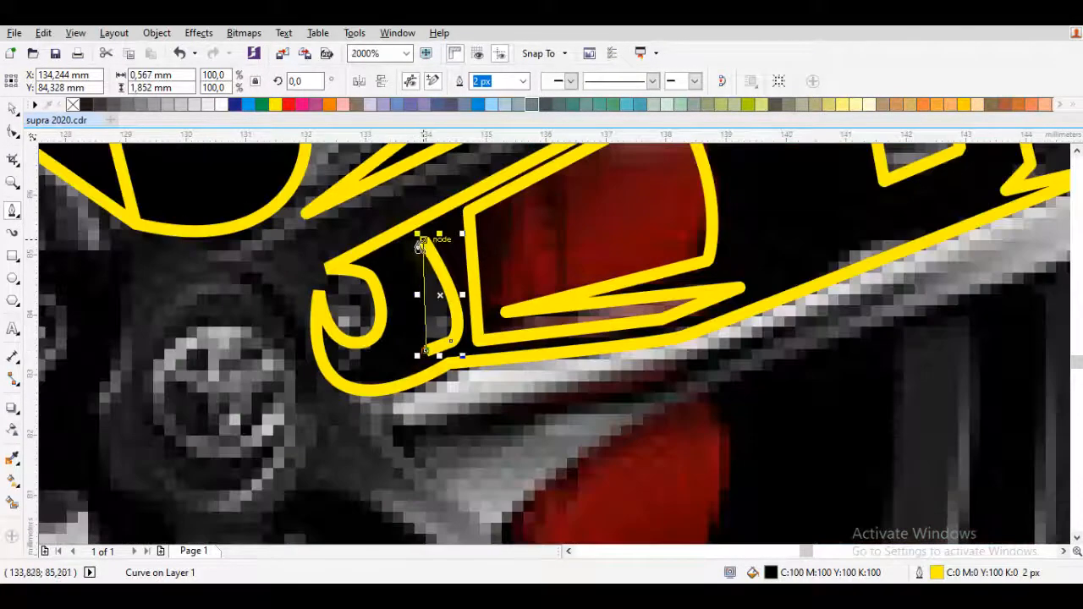
click(445, 330)
click(422, 240)
- Cut the small crescent out of the opening with Back Minus Front and open the result for node editing
key(space)
shift+click(457, 359)
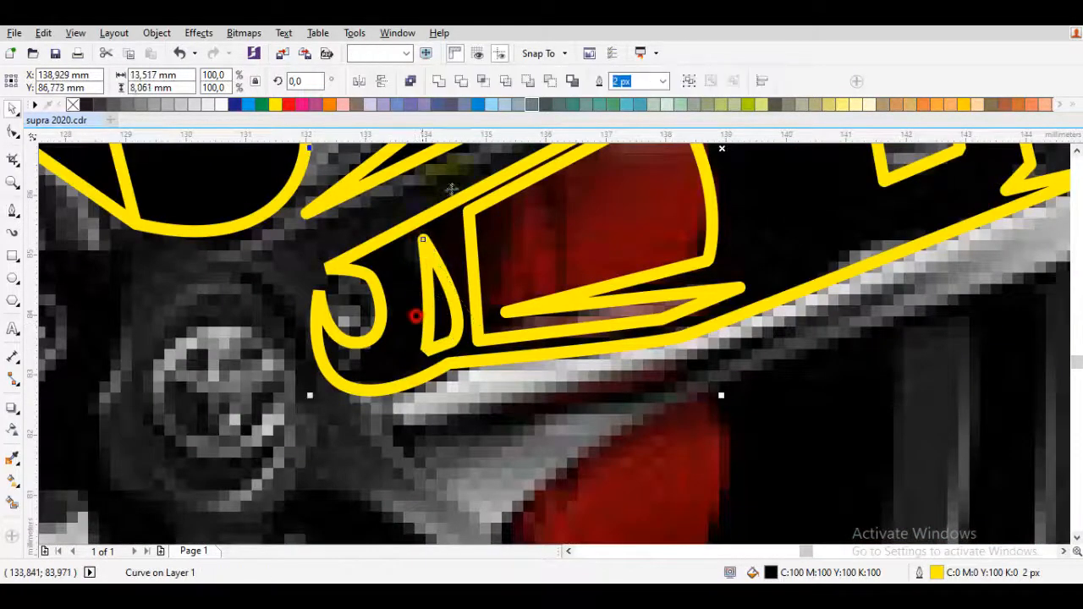
click(561, 81)
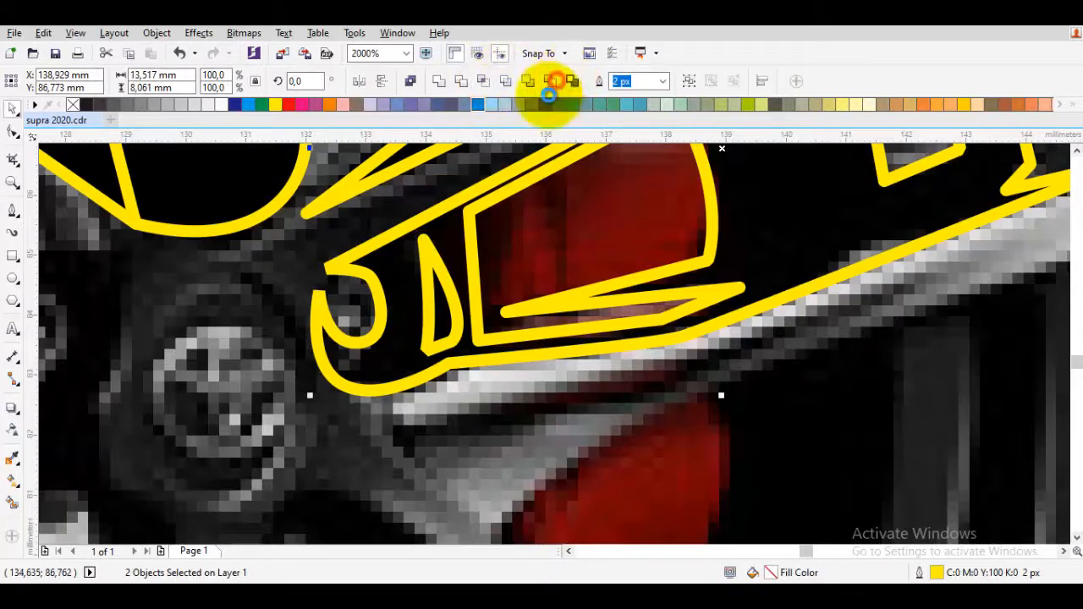
double_click(396, 363)
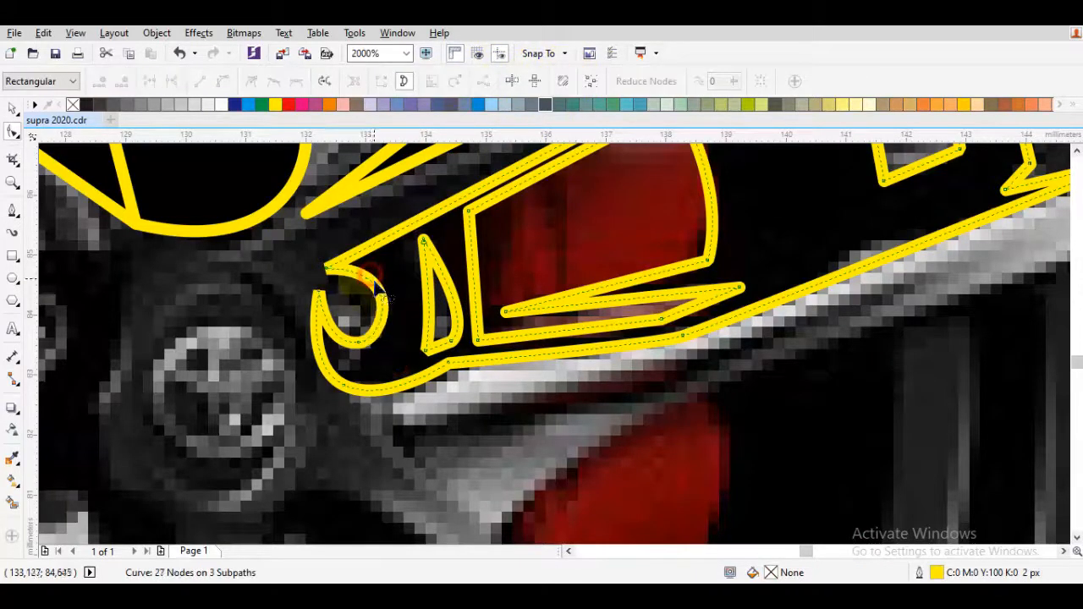
- Weld the finished opening to the opening above the spoke and deselect the result
scroll(378, 285, down, 1)
key(space)
shift+click(429, 266)
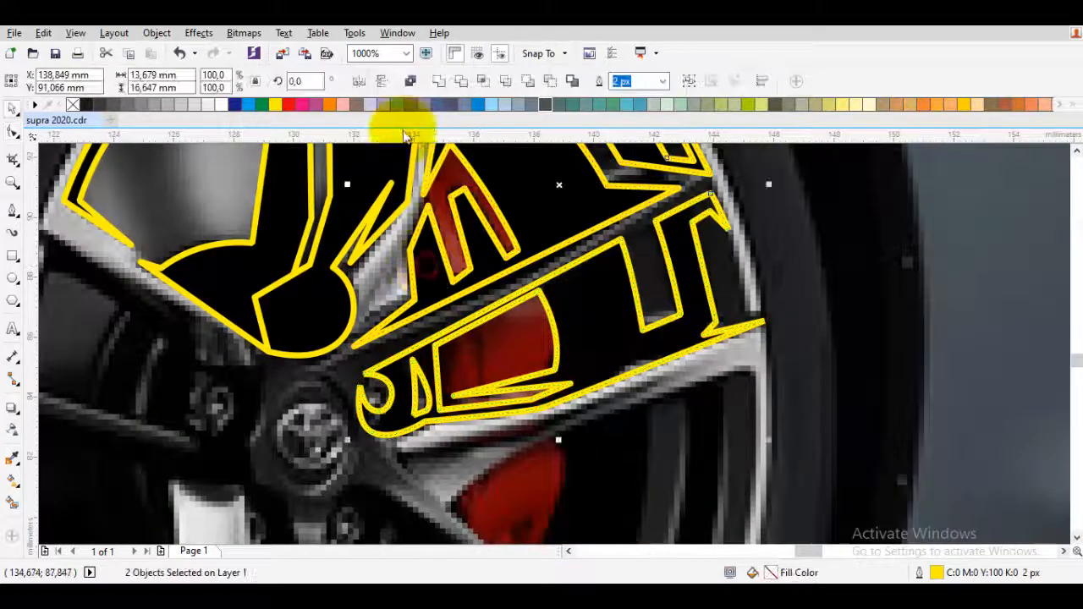
click(436, 81)
scroll(611, 325, down, 1)
key(Escape)
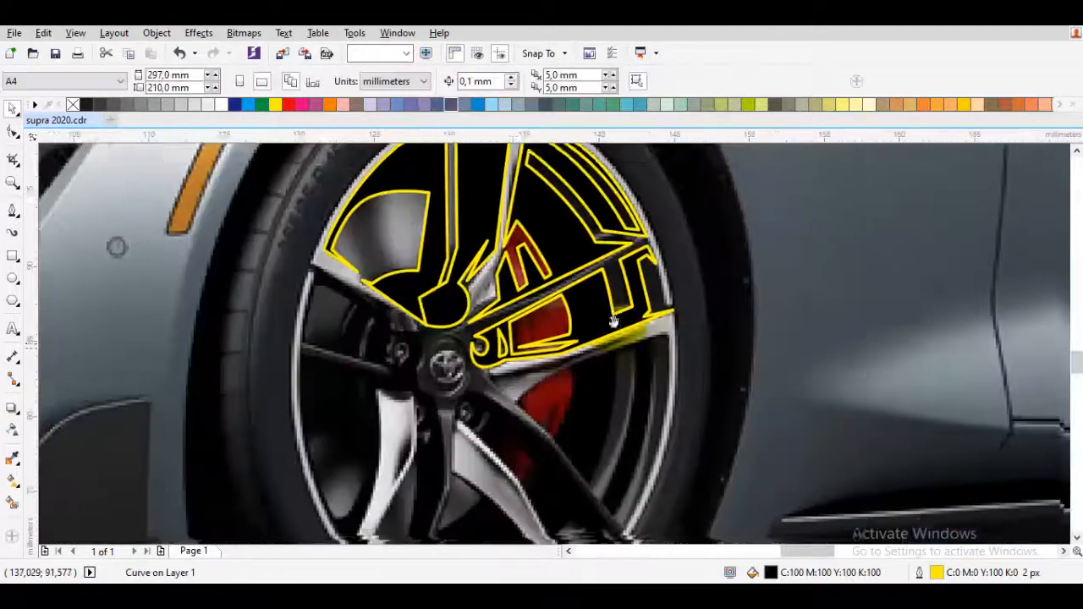
- Start a new wheel opening with the Pen tool by tracing the red caliper's outer curved edge below the spoke
key(space)
scroll(597, 384, up, 1)
scroll(582, 394, down, 1)
click(505, 308)
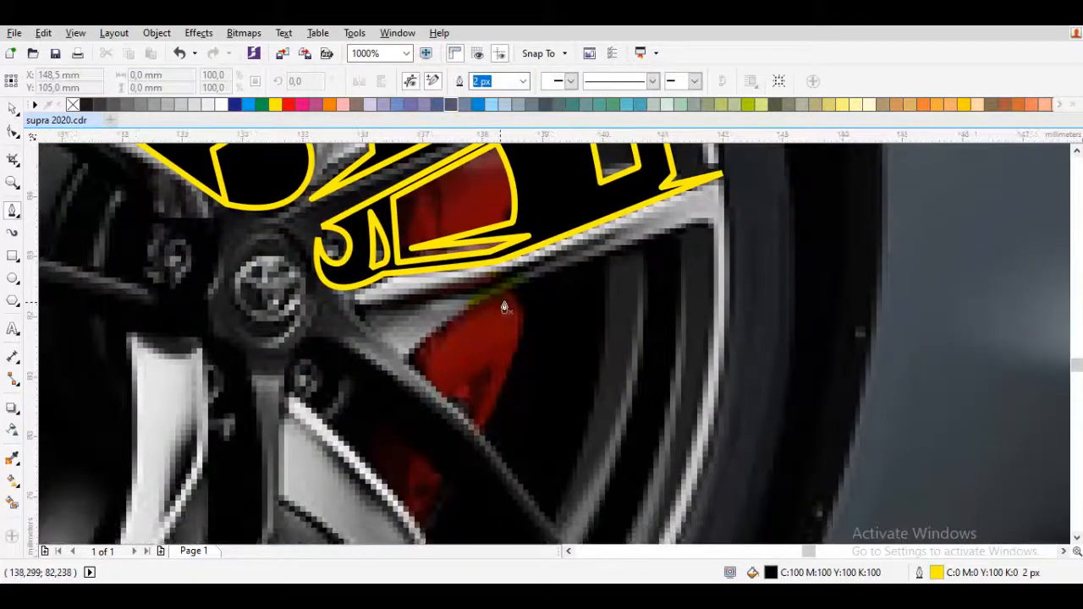
scroll(492, 343, up, 1)
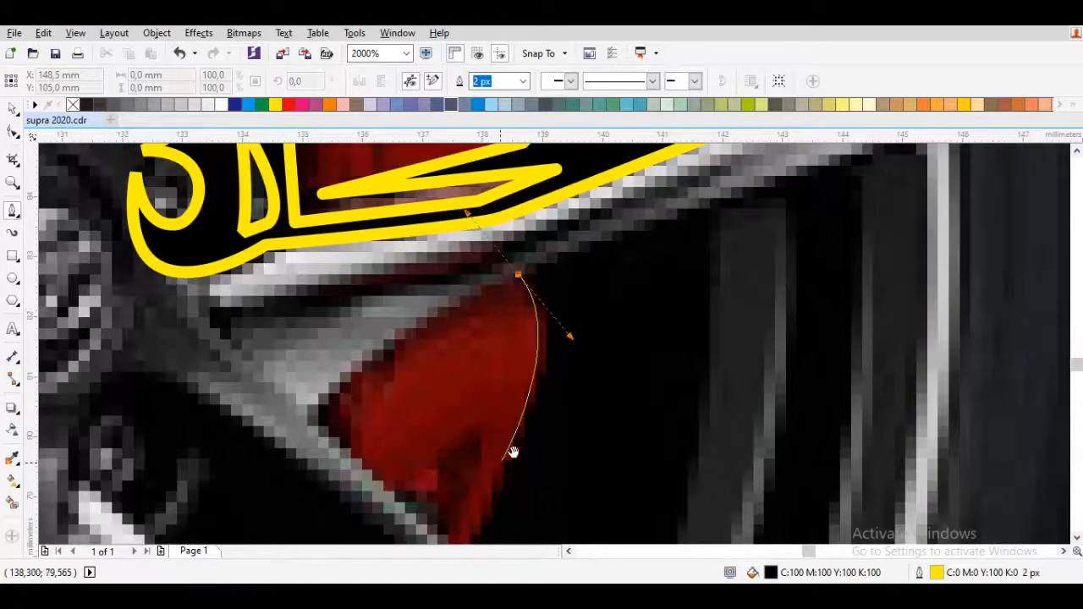
drag(513, 453, 544, 353)
click(512, 448)
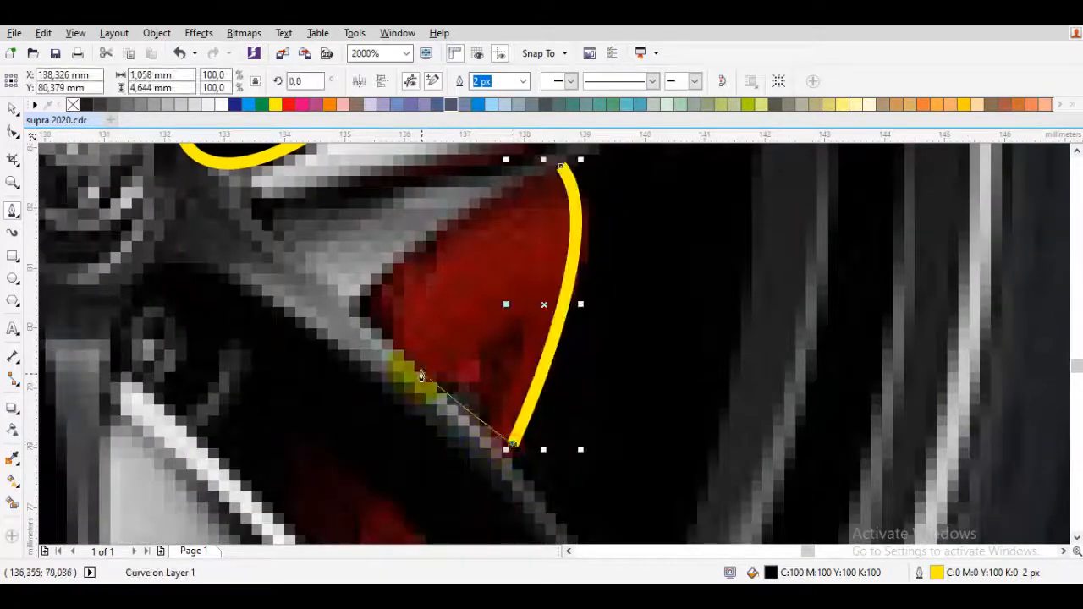
- Continue the outline back along the caliper's lower edge and down the lower spoke's edge to the first grey strip
drag(418, 361, 398, 323)
click(395, 318)
drag(573, 526, 486, 378)
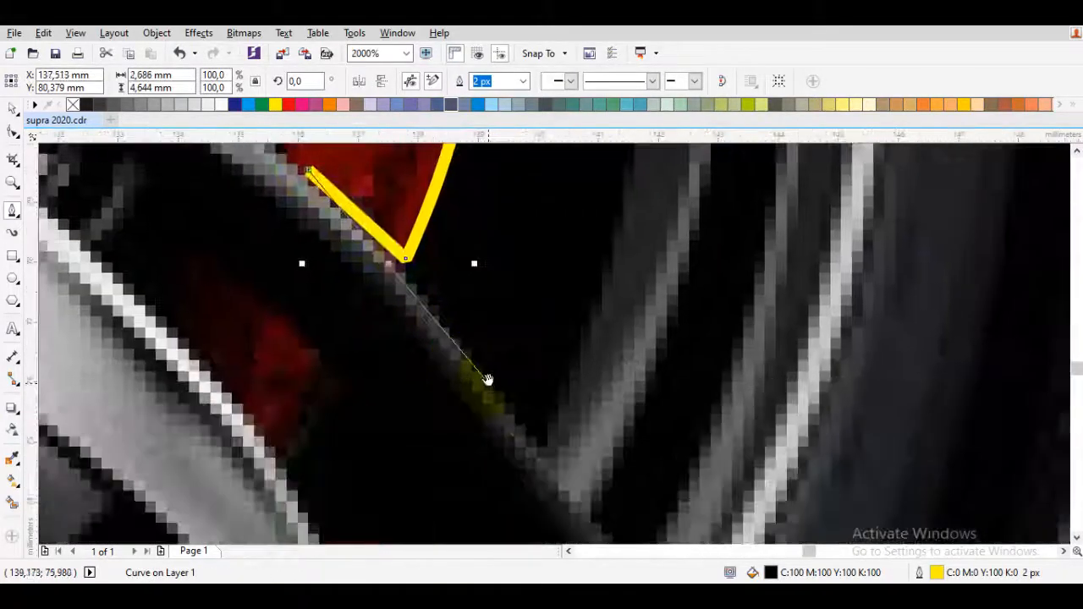
click(543, 461)
scroll(554, 380, down, 2)
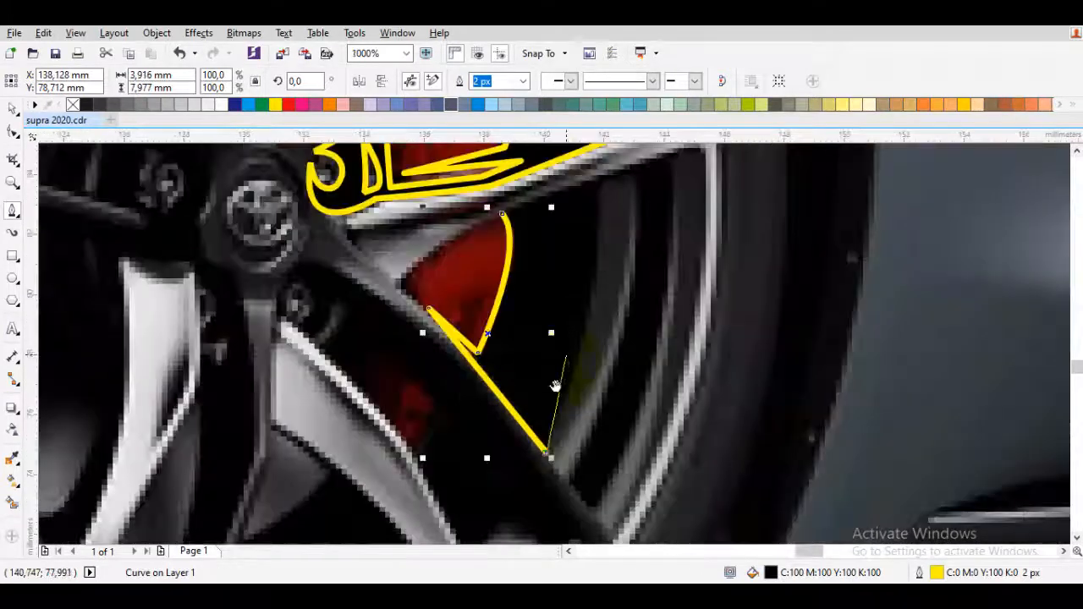
- Trace the outline up, across and back down around the first curved grey strip inside the opening
drag(573, 367, 581, 275)
click(583, 263)
scroll(597, 260, up, 2)
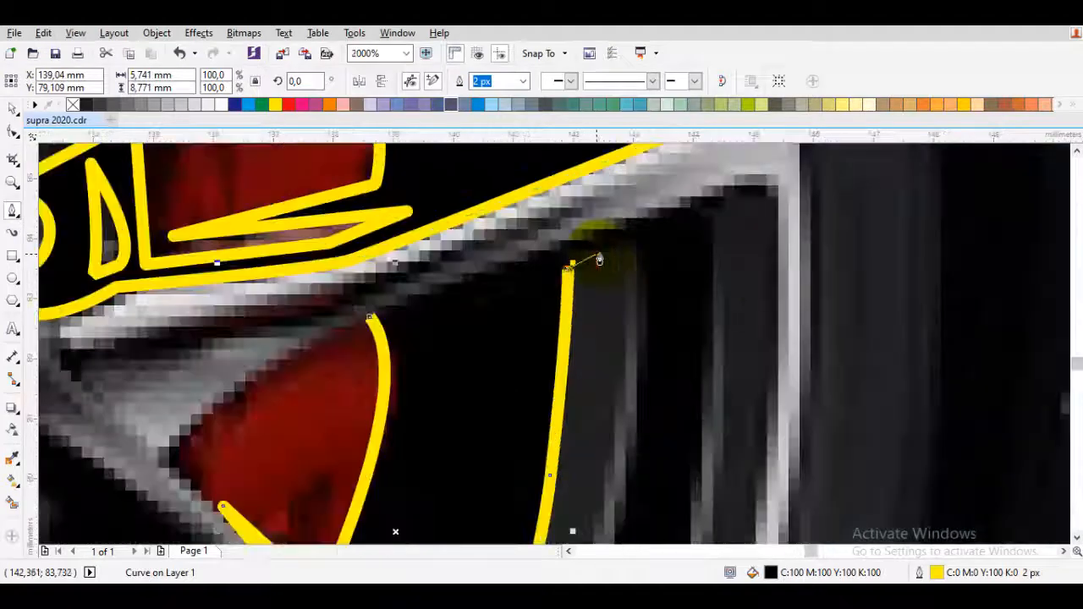
click(633, 250)
scroll(634, 254, down, 2)
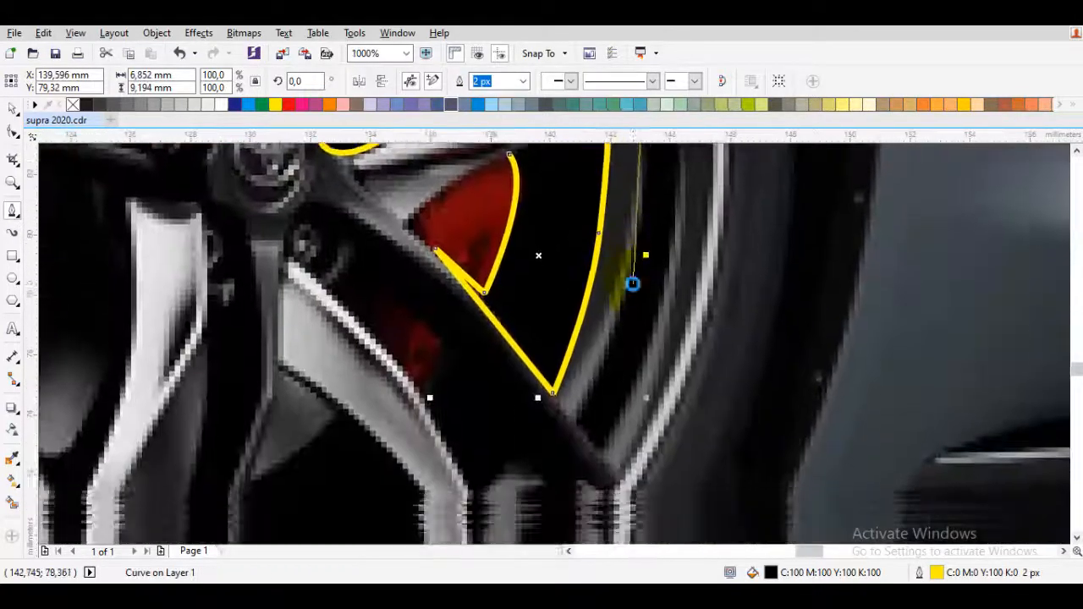
click(606, 370)
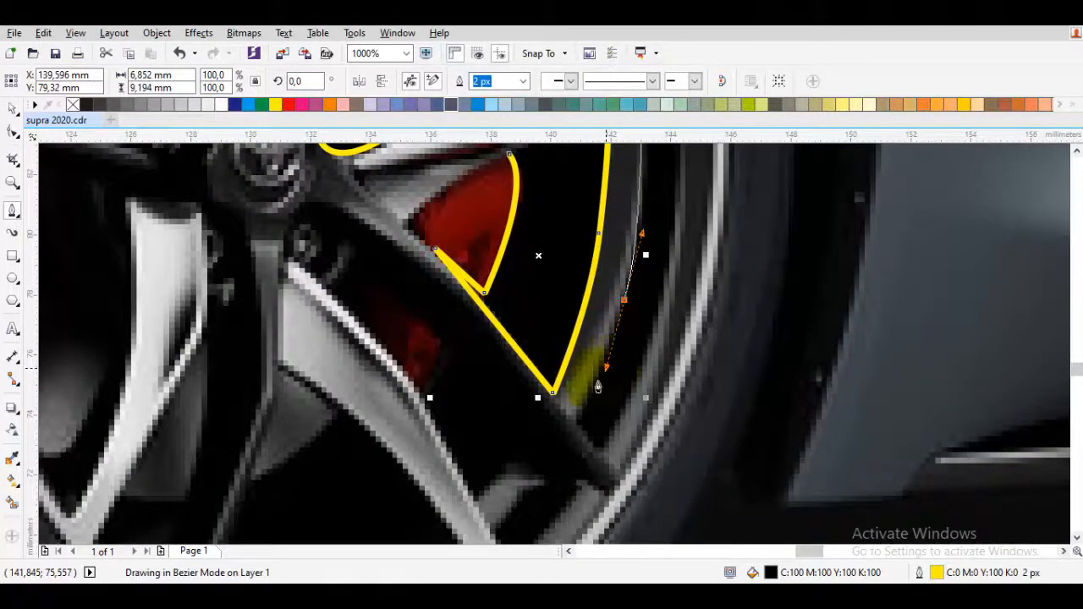
click(575, 422)
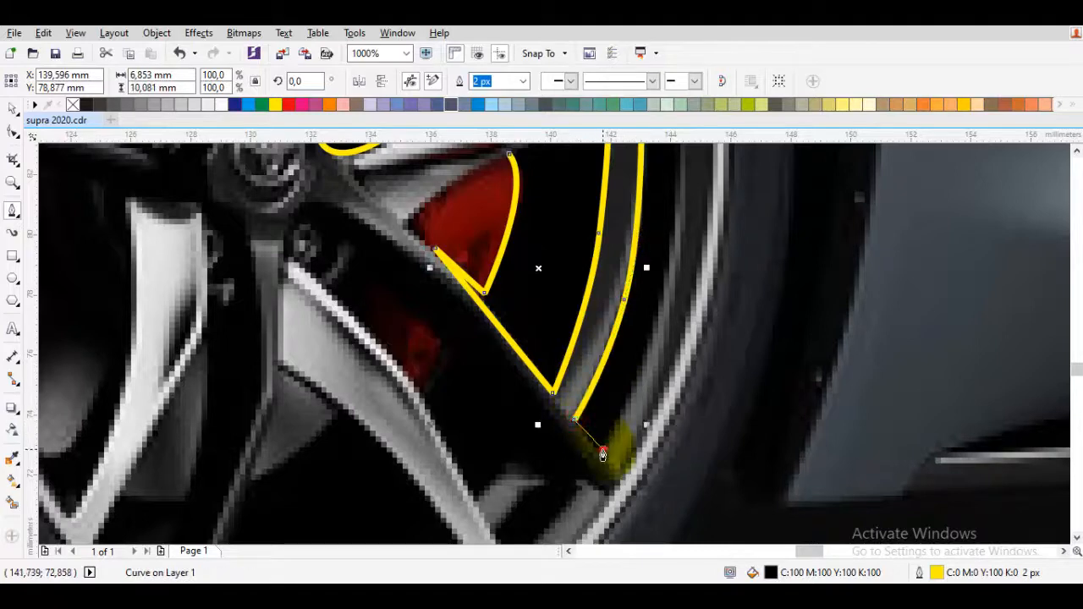
- Continue along the spoke to the second grey strip, then trace its inner edge upward and across its upper end
click(602, 451)
drag(670, 295, 616, 436)
click(617, 414)
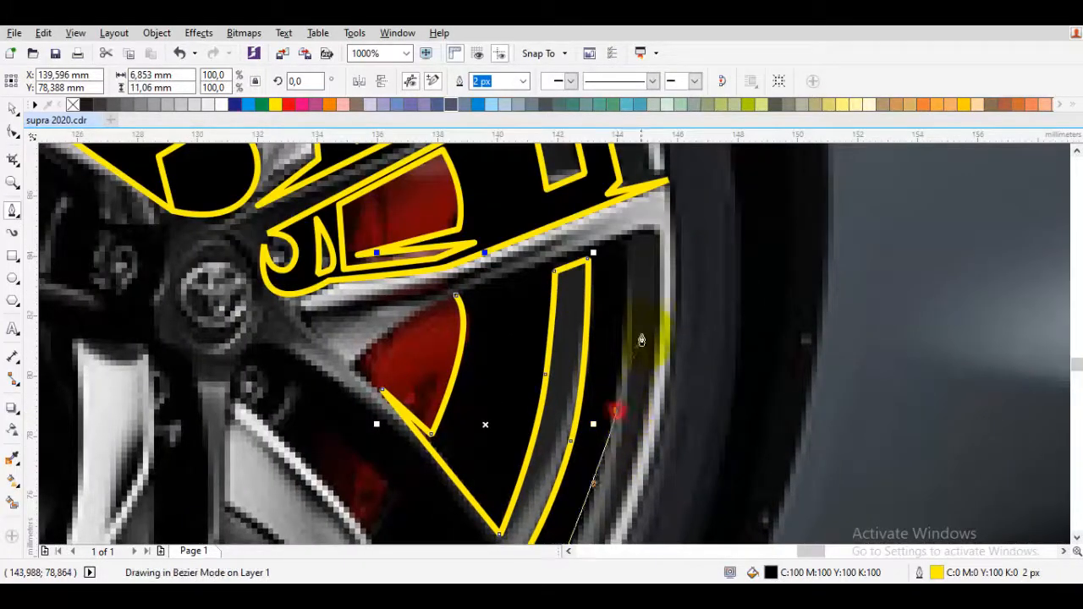
click(622, 252)
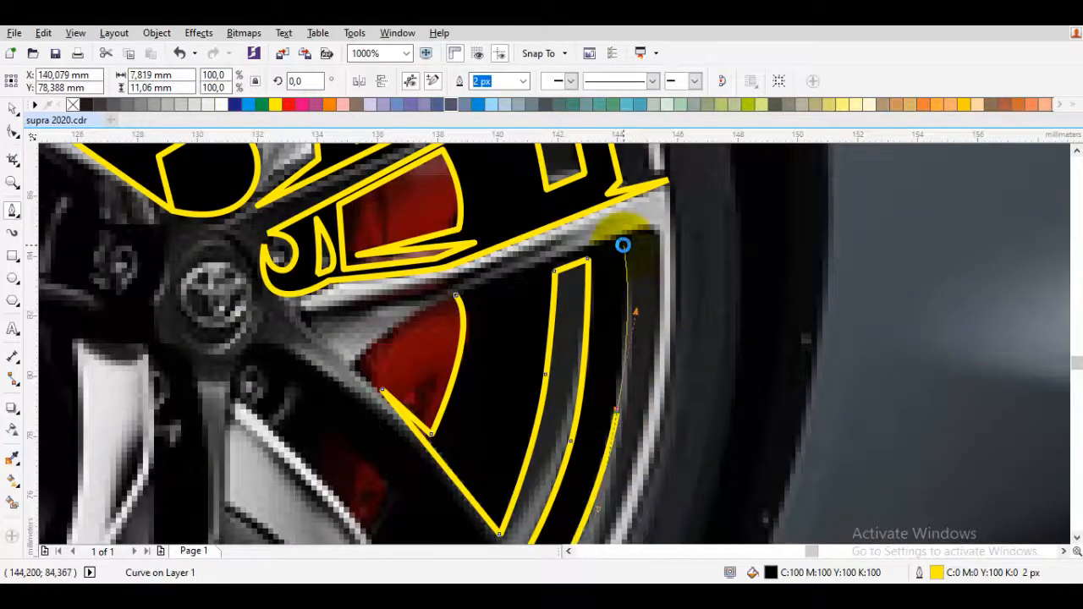
scroll(623, 245, up, 1)
click(652, 234)
scroll(681, 269, down, 1)
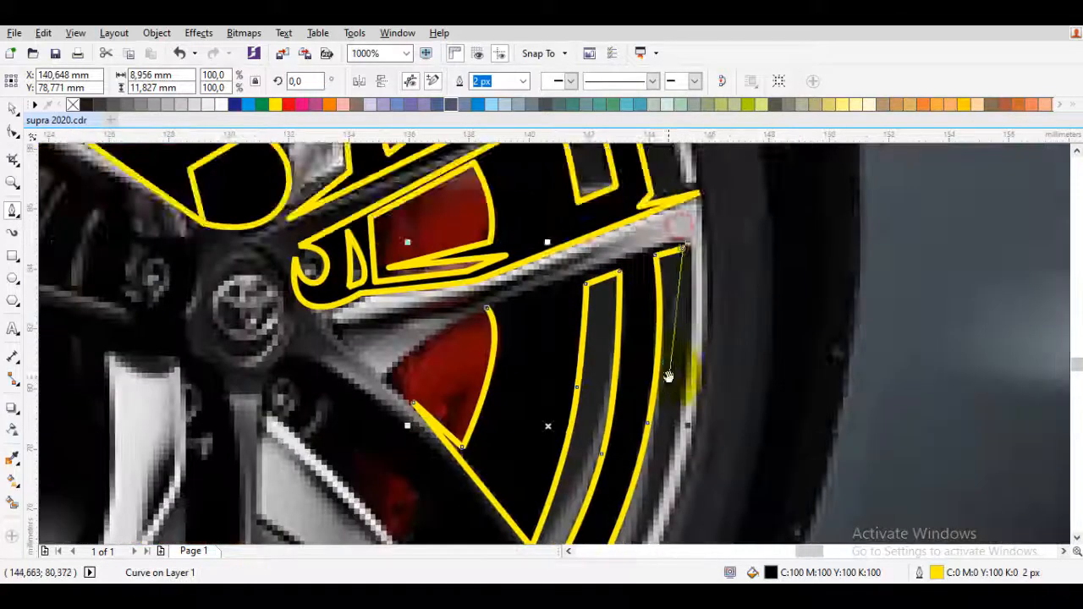
- Trace down the second strip's outer edge and back up along the rim to the corner below the upper spoke
drag(668, 377, 672, 424)
click(622, 507)
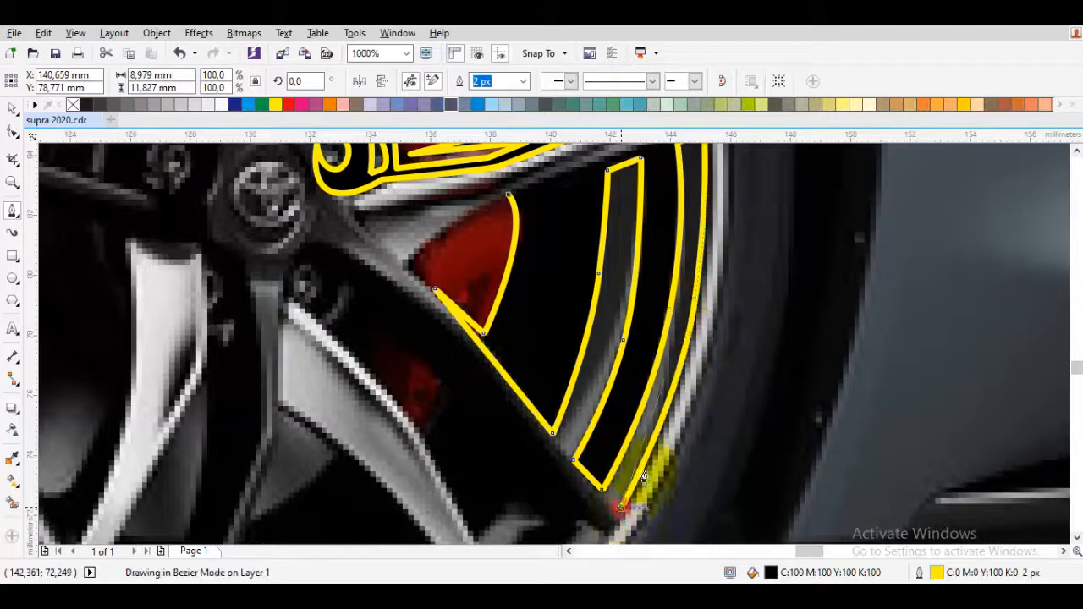
mouse_move(680, 332)
mouse_down()
mouse_move(654, 426)
mouse_move(697, 244)
mouse_move(699, 259)
mouse_up()
scroll(682, 213, up, 1)
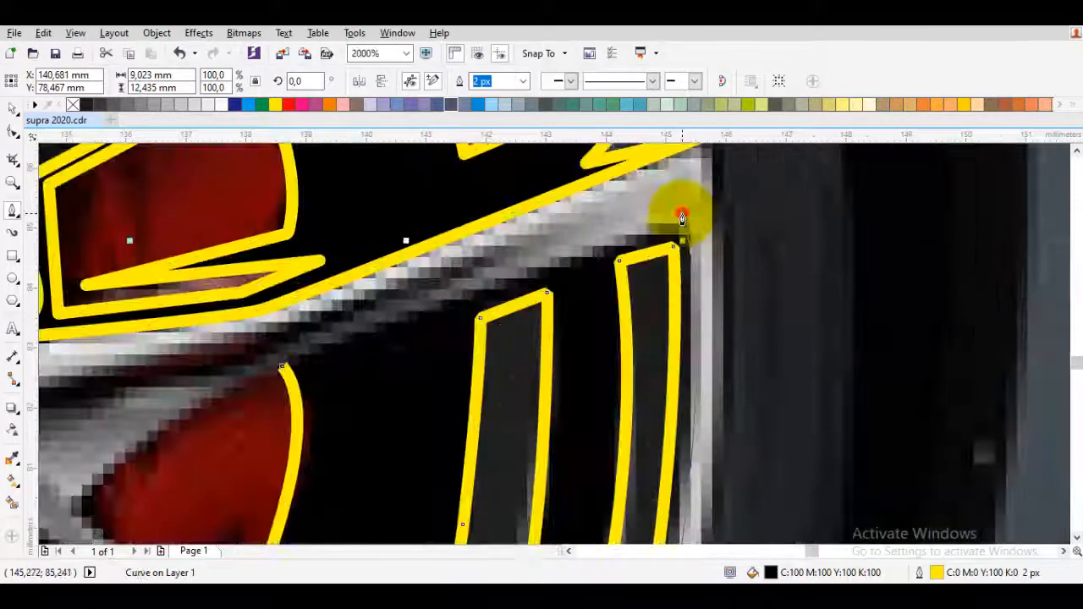
click(684, 214)
scroll(684, 223, down, 1)
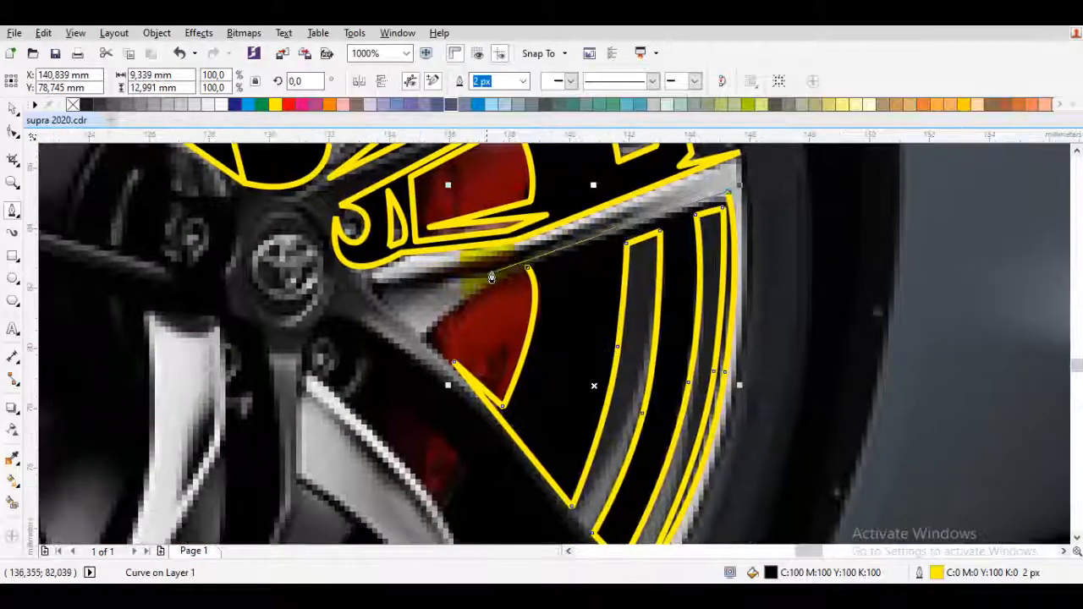
- Trace the upper spoke's lower edge past the caliper and close the opening along the caliper's upper edge
mouse_move(506, 265)
mouse_down()
mouse_move(442, 296)
mouse_move(420, 341)
mouse_up()
scroll(421, 341, up, 2)
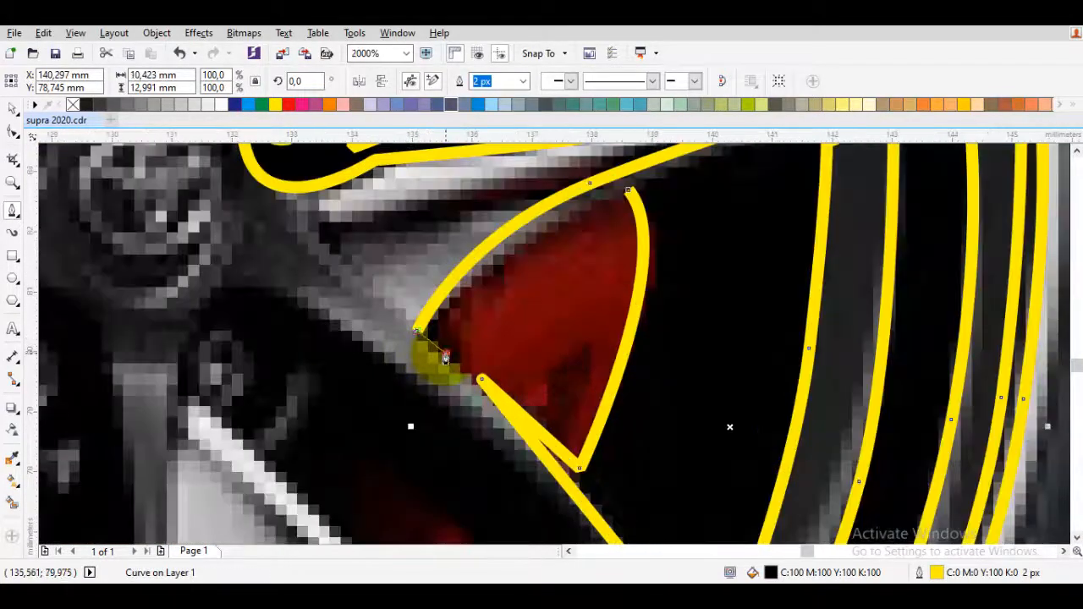
click(446, 354)
drag(629, 190, 479, 279)
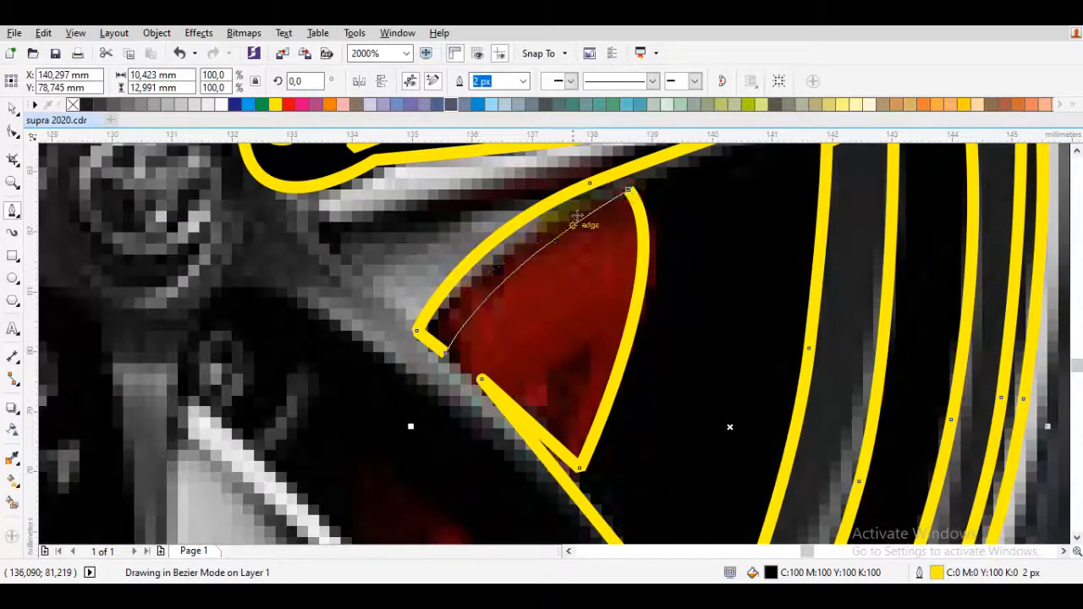
- Shift the node on the opening's upper edge above the caliper along the spoke, and undo the last change
key(F10)
drag(590, 182, 611, 175)
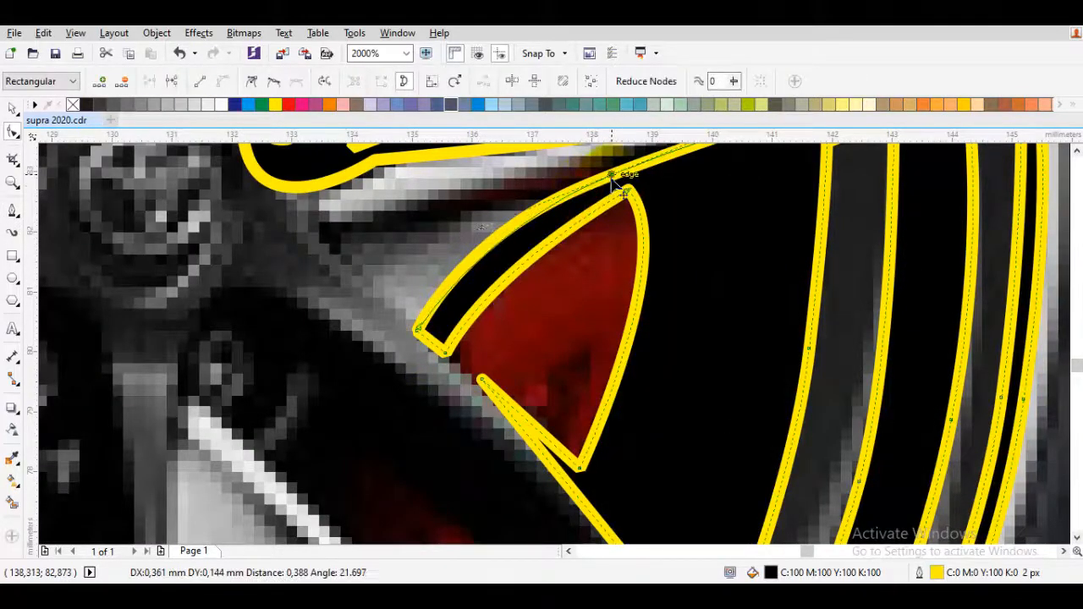
scroll(615, 180, down, 2)
scroll(641, 300, down, 1)
drag(640, 302, 786, 328)
key(space)
key(ctrl+z)
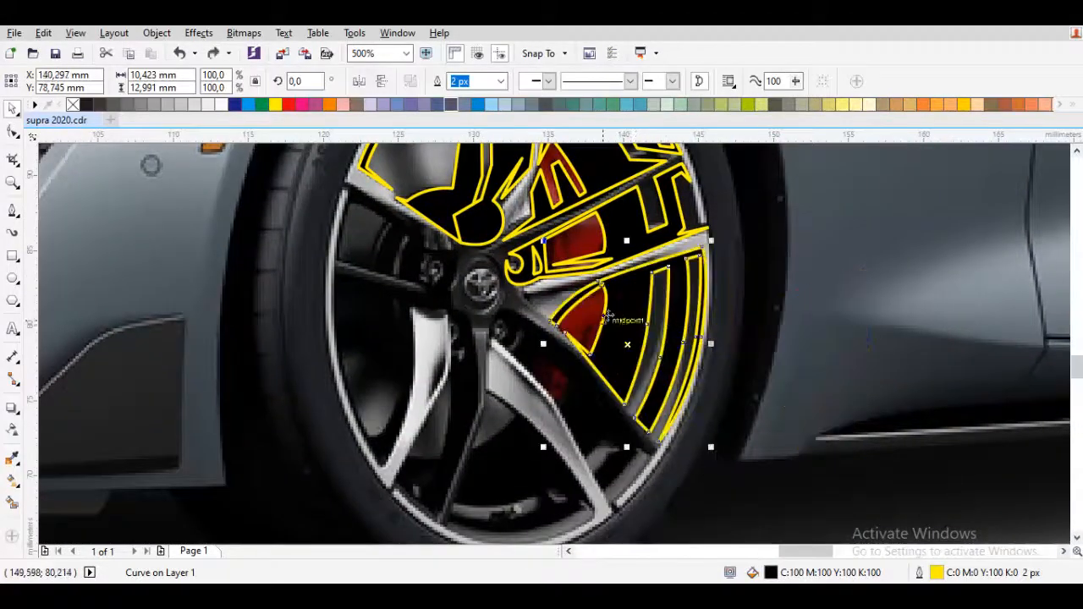
- Draw a closed Pen shape covering the gap between the caliper's lower edge and the lower spoke
scroll(607, 312, up, 1)
drag(626, 346, 641, 314)
key(space)
scroll(627, 356, up, 1)
click(637, 367)
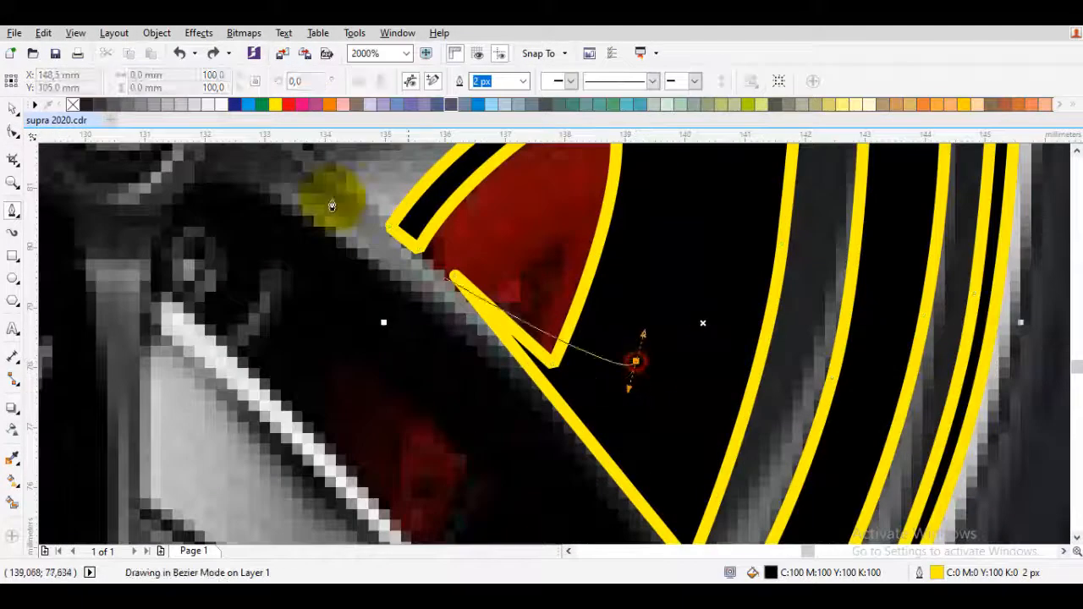
click(413, 225)
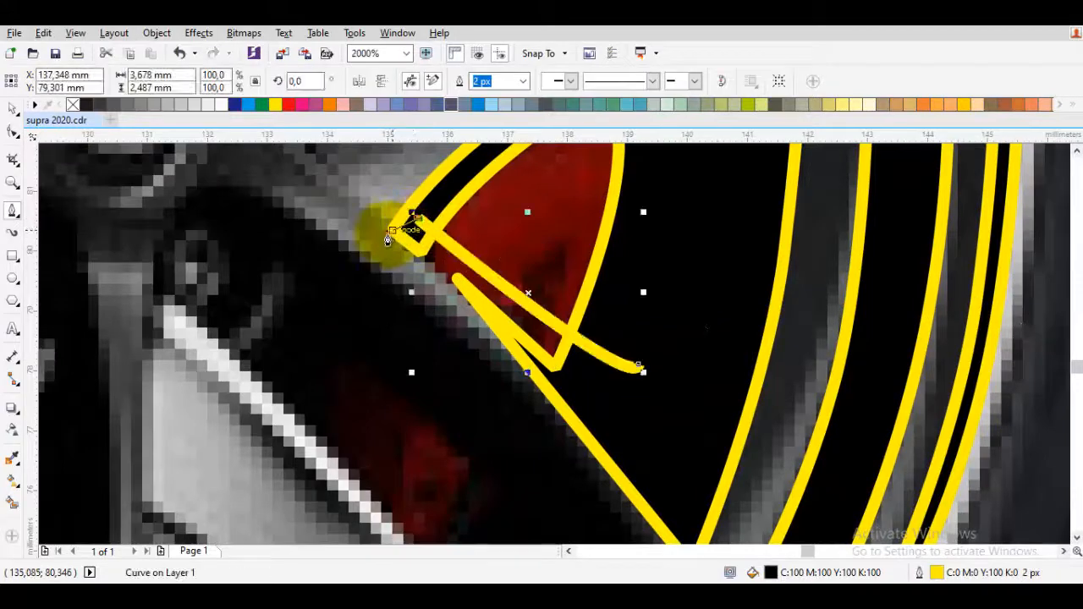
click(394, 229)
drag(540, 406, 477, 293)
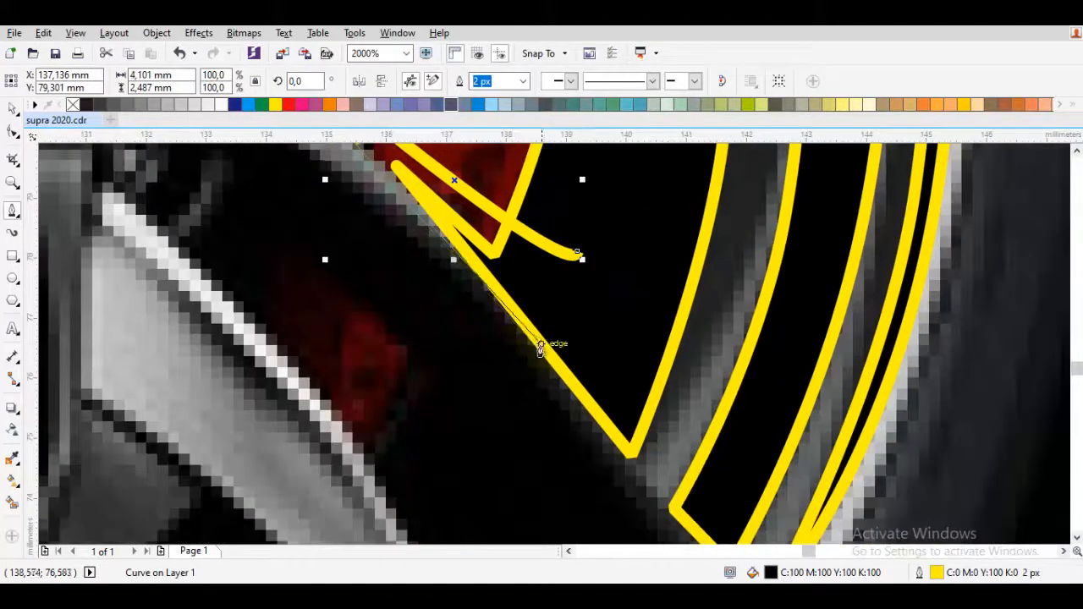
click(579, 257)
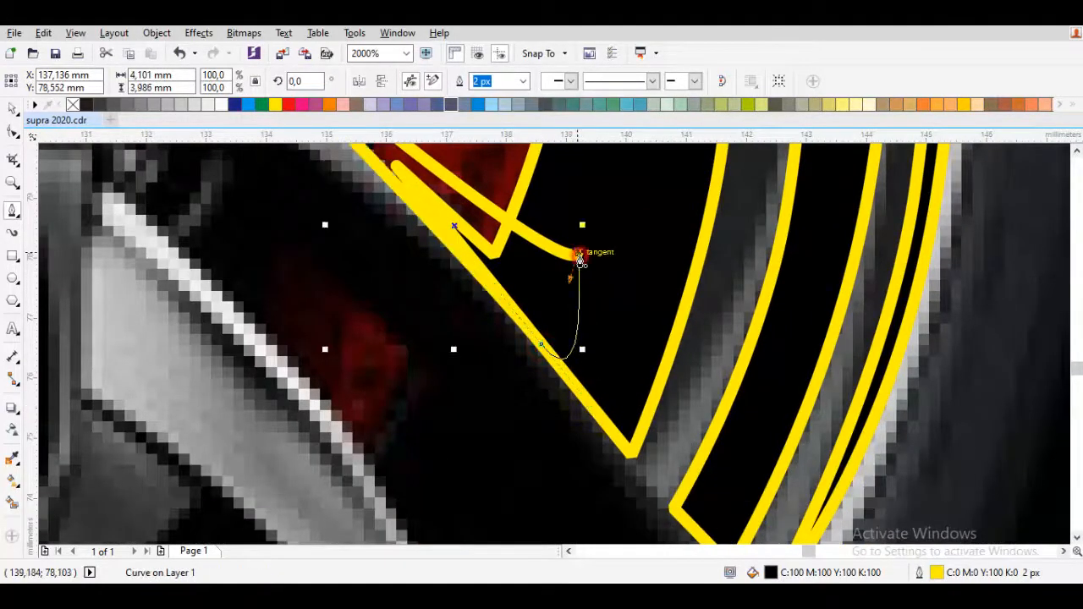
- Weld the gap-filling shape to the wheel opening
key(space)
shift+click(635, 221)
click(441, 81)
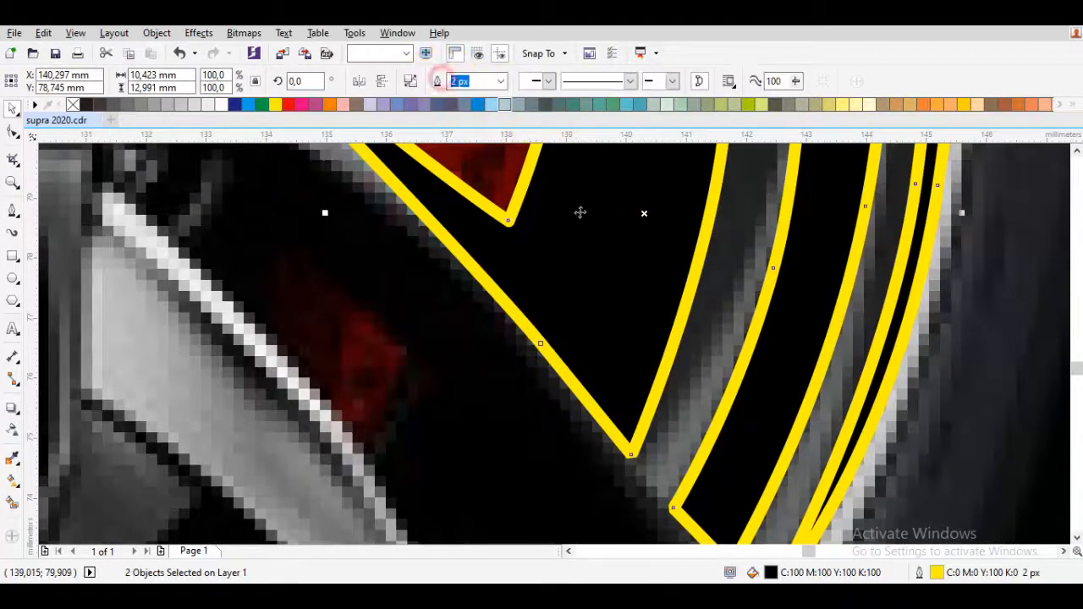
- Delete the extra node on the welded opening's lower spoke edge and deselect the shape
key(F10)
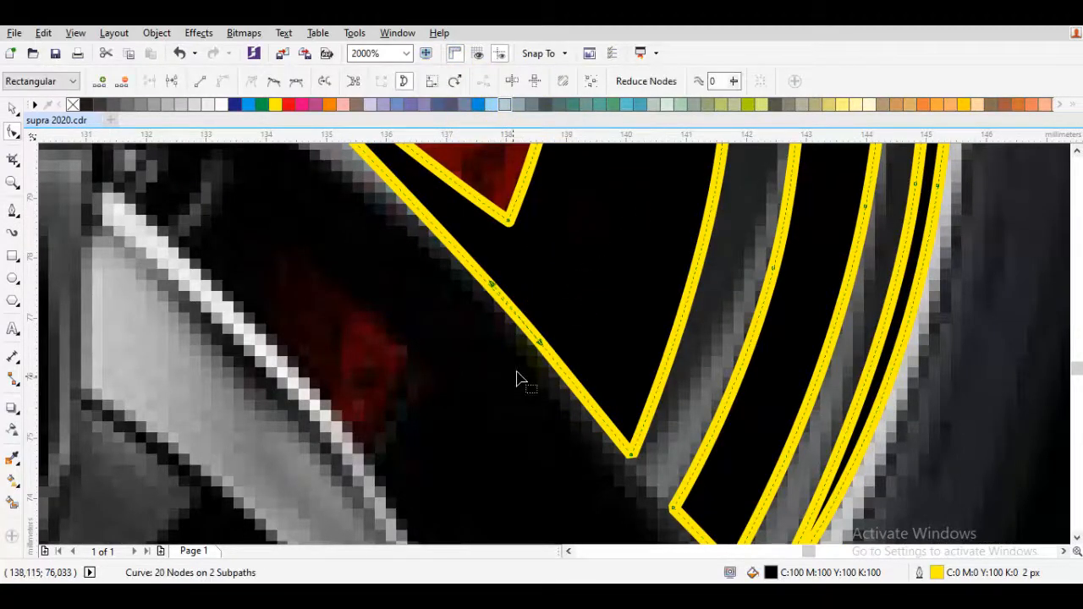
scroll(516, 379, down, 2)
key(space)
scroll(609, 398, down, 2)
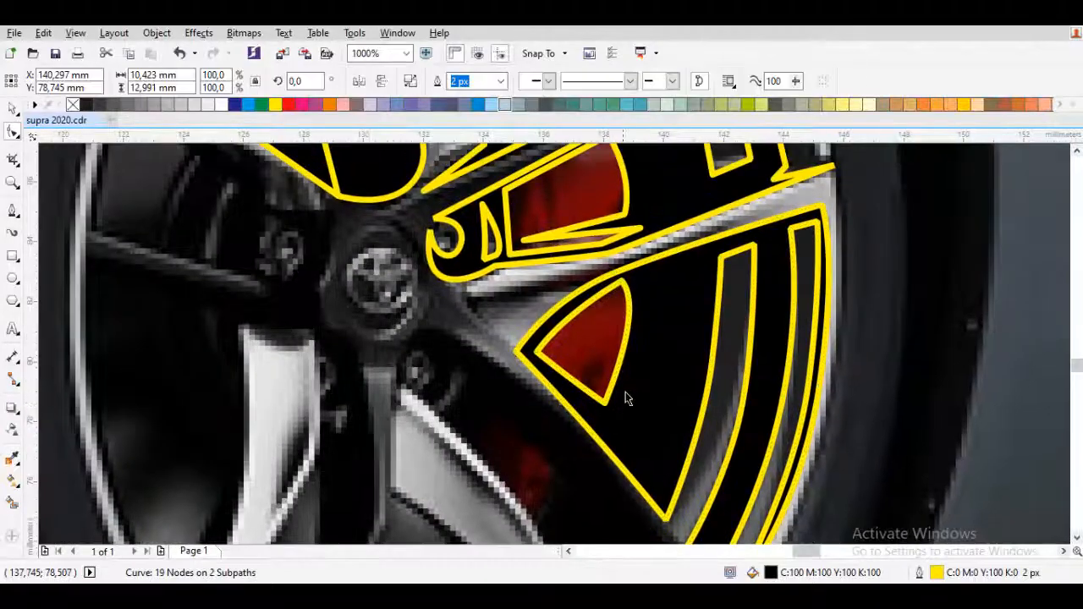
key(Escape)
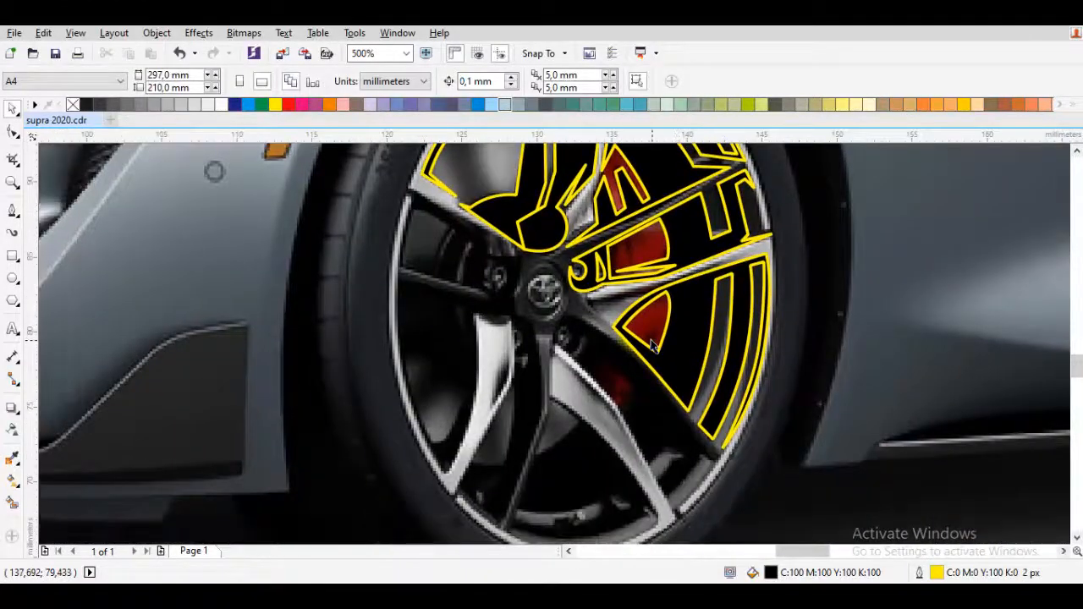
- Start the next wheel opening with the Pen tool, curving around the wheel bolt below the hub
scroll(651, 340, up, 1)
drag(655, 356, 580, 338)
scroll(615, 300, down, 1)
key(F5)
key(space)
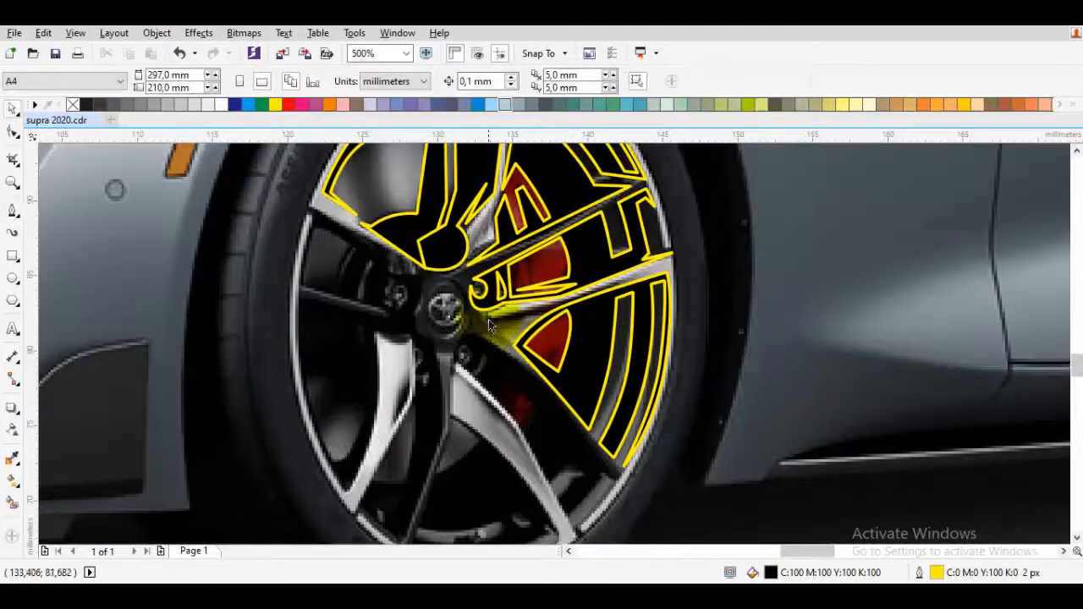
scroll(475, 343, up, 2)
scroll(469, 314, down, 1)
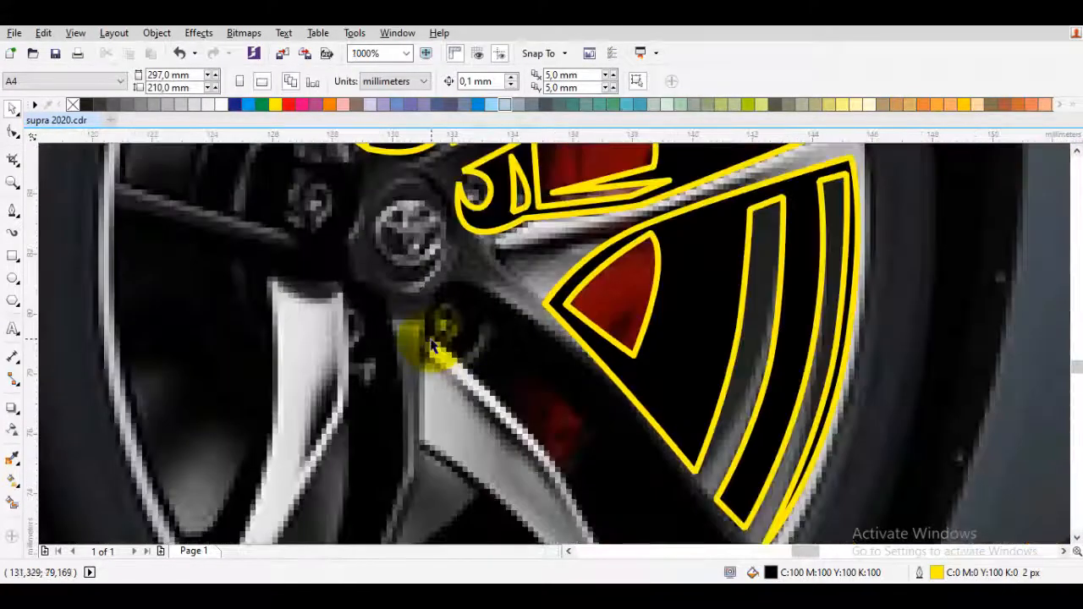
scroll(436, 346, up, 1)
key(space)
click(427, 341)
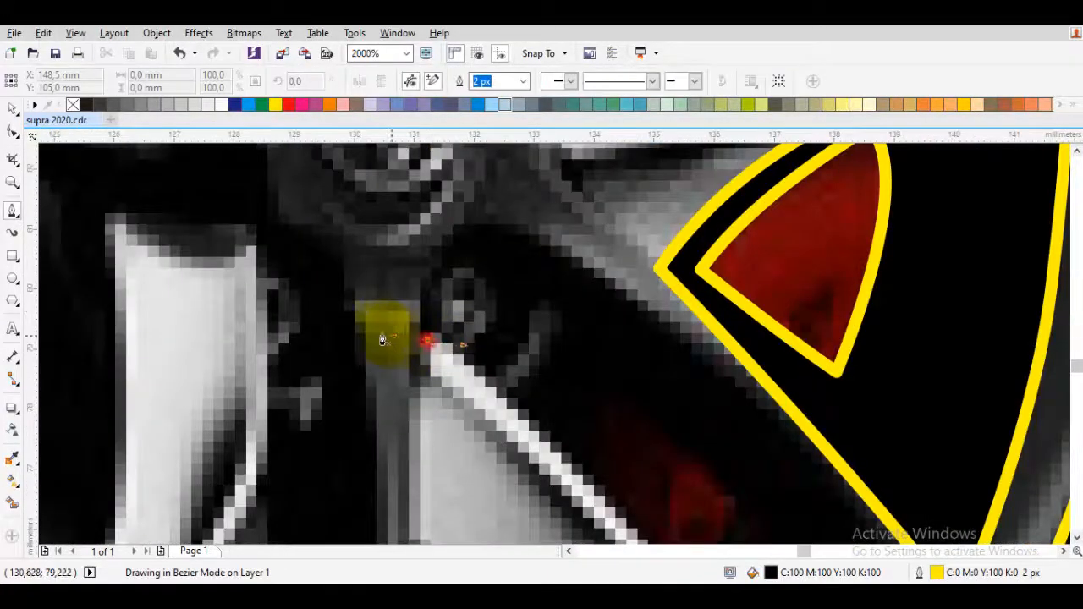
click(478, 217)
- Continue the new outline along the spoke's lower edge from the hub down to the rim
scroll(550, 241, down, 1)
drag(635, 316, 486, 275)
drag(514, 308, 490, 291)
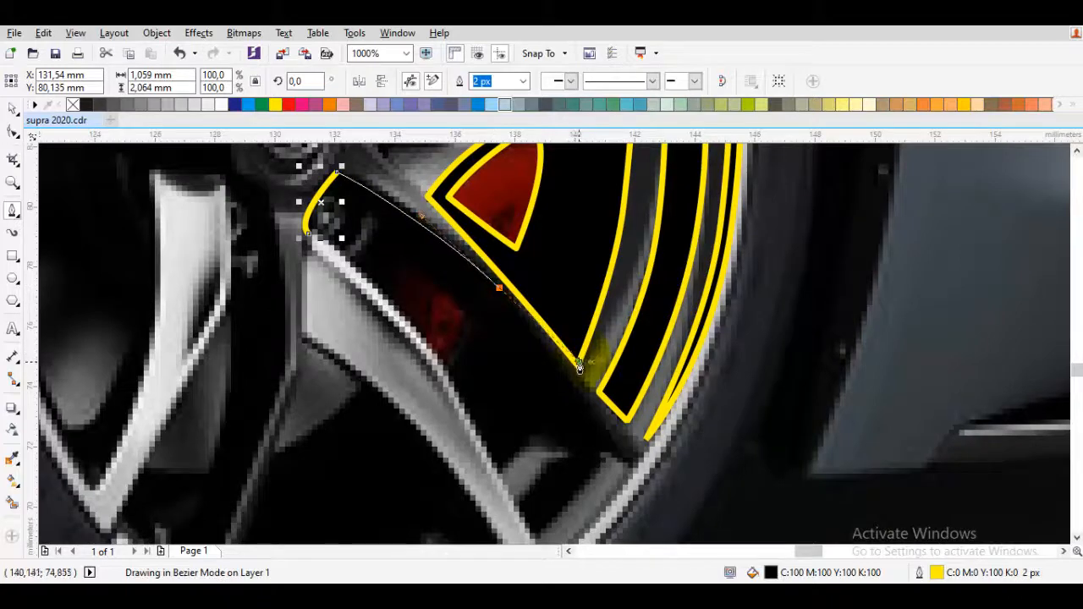
click(616, 448)
scroll(617, 448, up, 2)
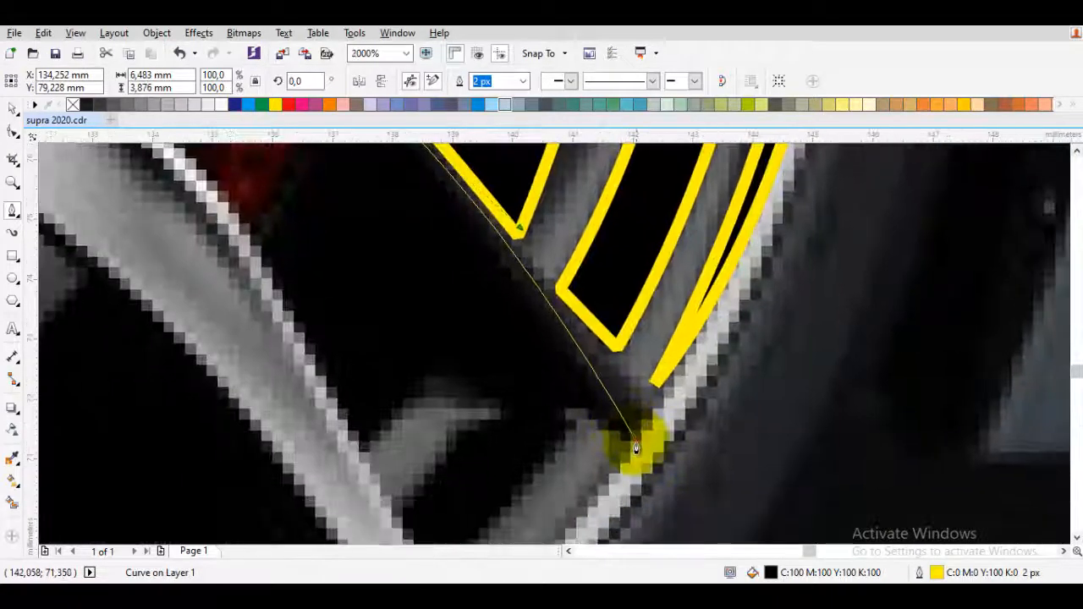
click(636, 444)
- Continue the opening's outline with a small notch at the rim, along the inner rim edge and to the next spoke's outer end
click(558, 403)
drag(575, 433, 587, 344)
click(579, 356)
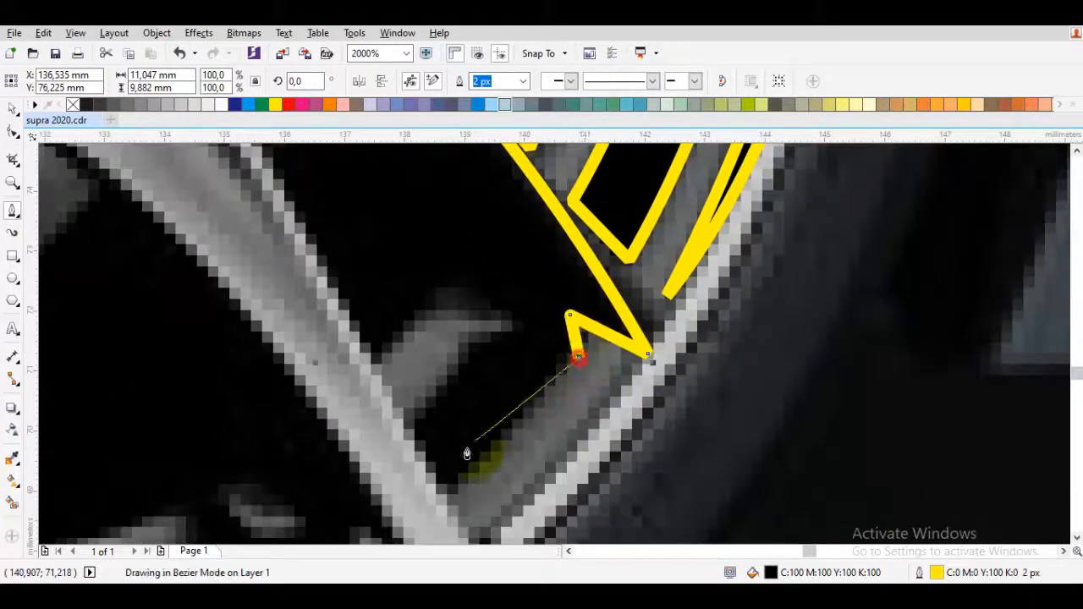
click(480, 445)
click(512, 501)
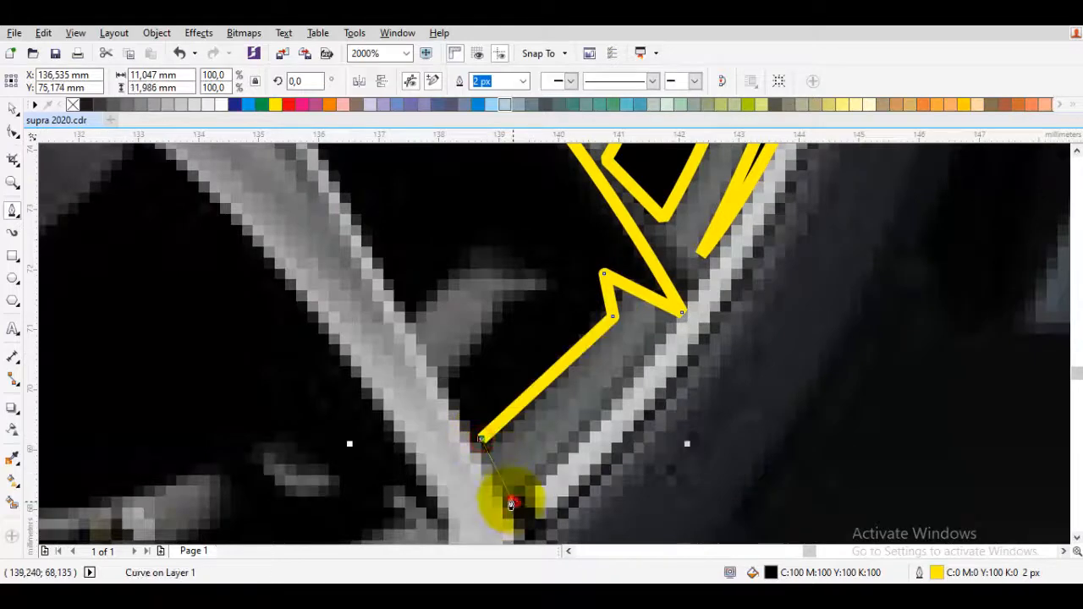
- Trace the outline up the spoke edge and around the grey bracket near the rim, leaving it outside the opening
click(428, 386)
click(507, 358)
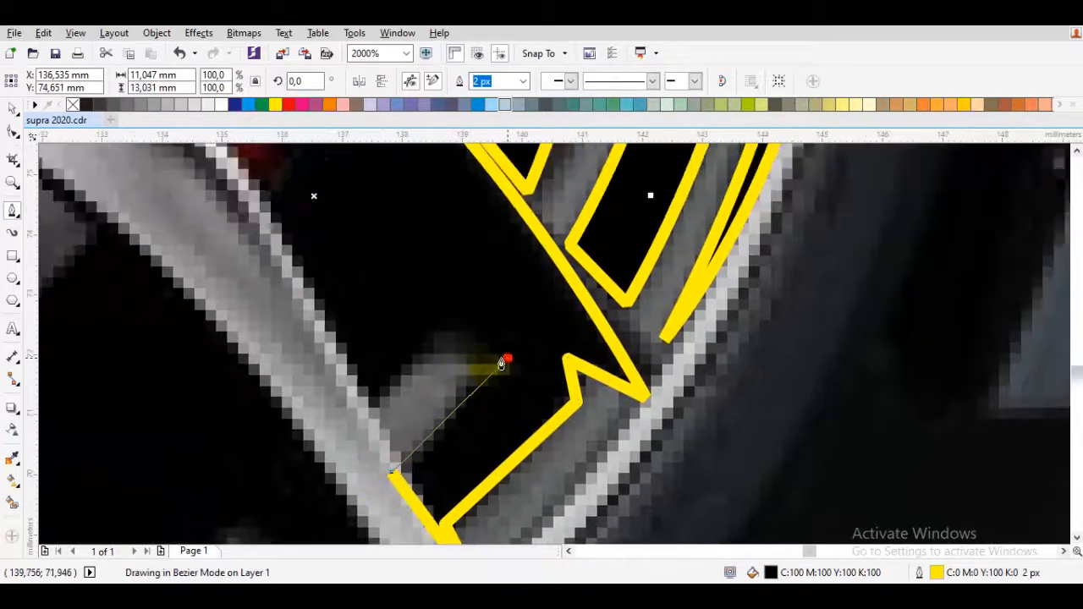
click(447, 330)
scroll(400, 384, down, 2)
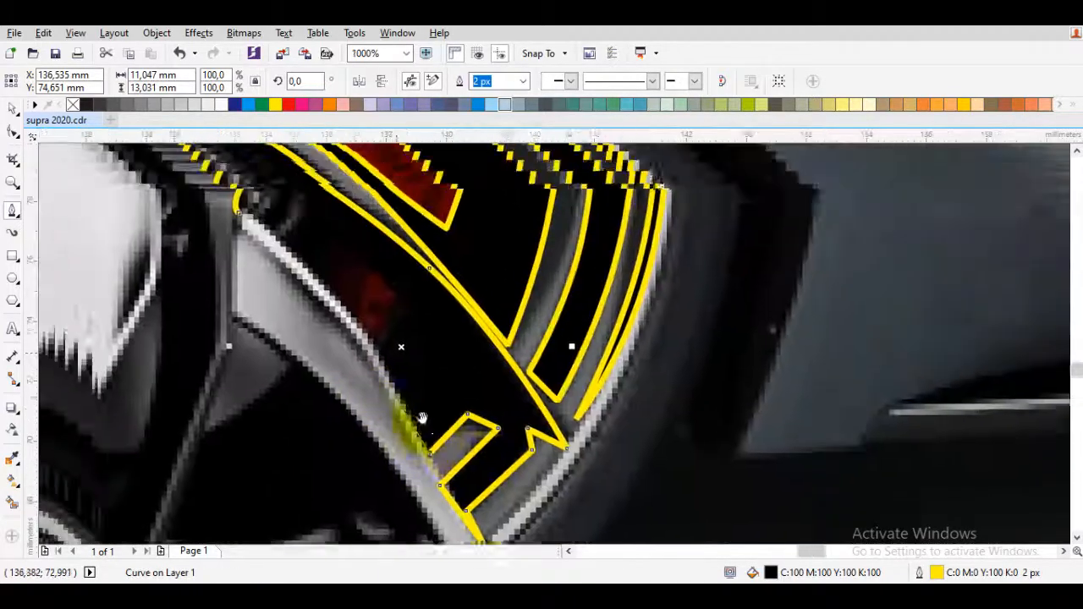
- Continue the outline up the spoke edge and around the dark red caliper part, ending back at the spoke
scroll(398, 385, up, 2)
drag(430, 408, 383, 341)
click(382, 339)
click(421, 357)
drag(474, 283, 467, 342)
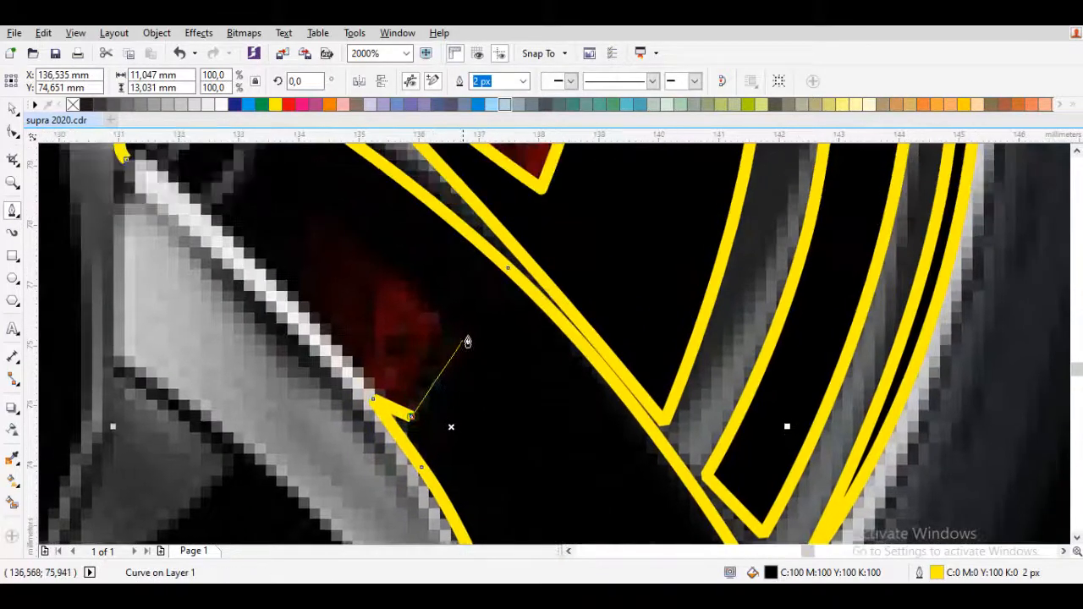
click(453, 334)
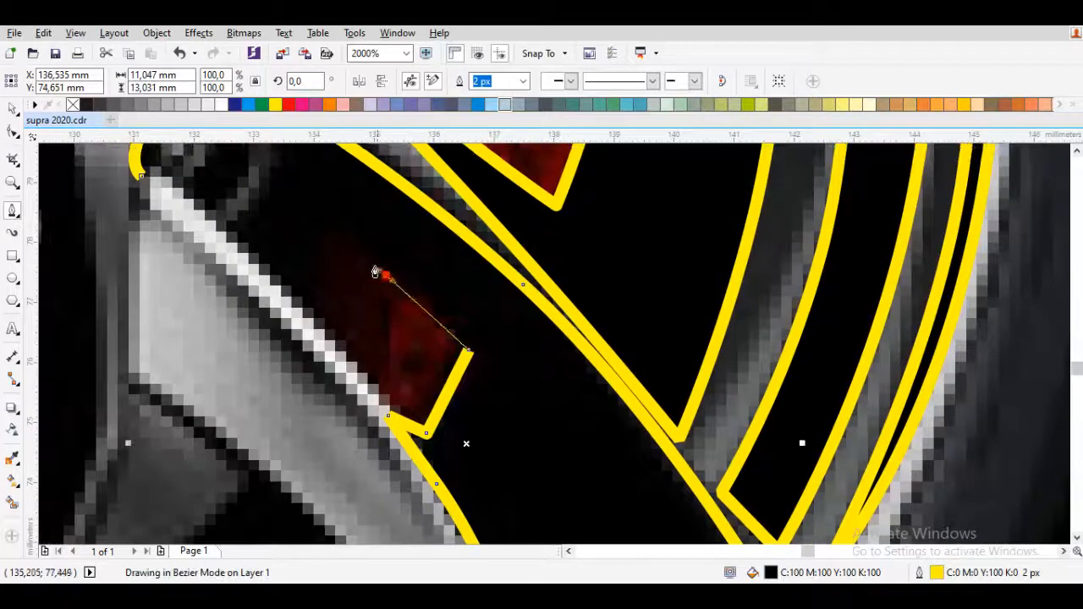
drag(330, 241, 322, 238)
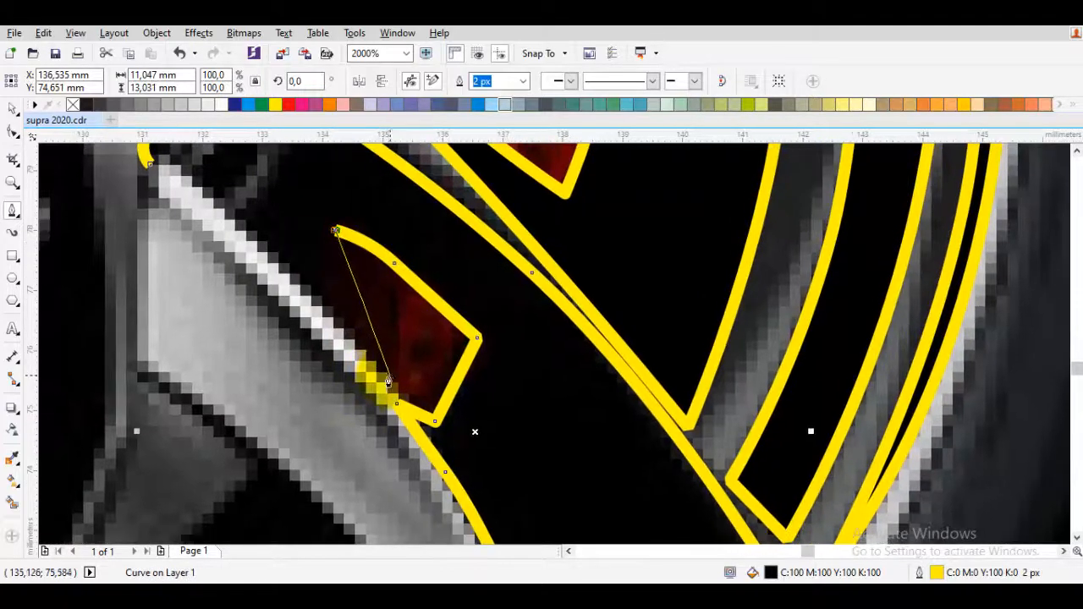
click(378, 363)
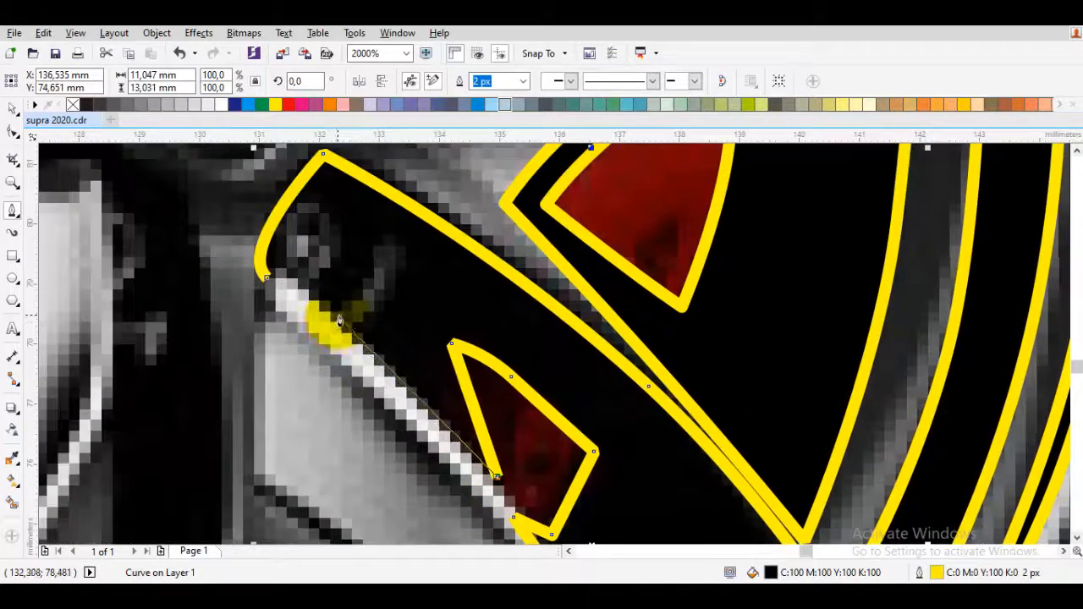
- Trace the spoke edge towards the hub, notch around the grey detail and the wheel bolt, and close the opening's outline
scroll(338, 319, up, 1)
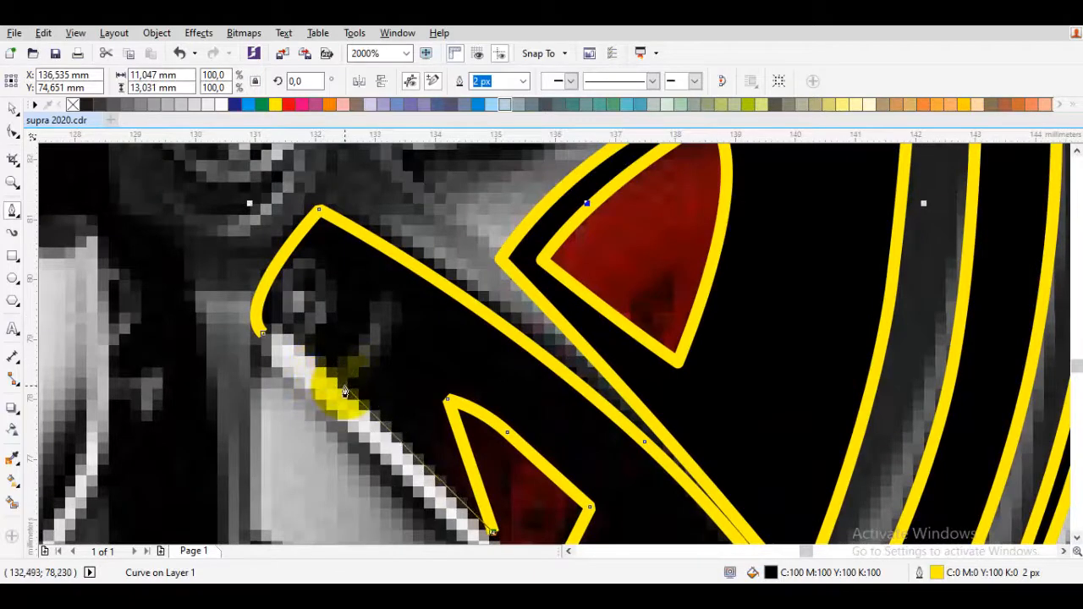
click(344, 386)
click(398, 318)
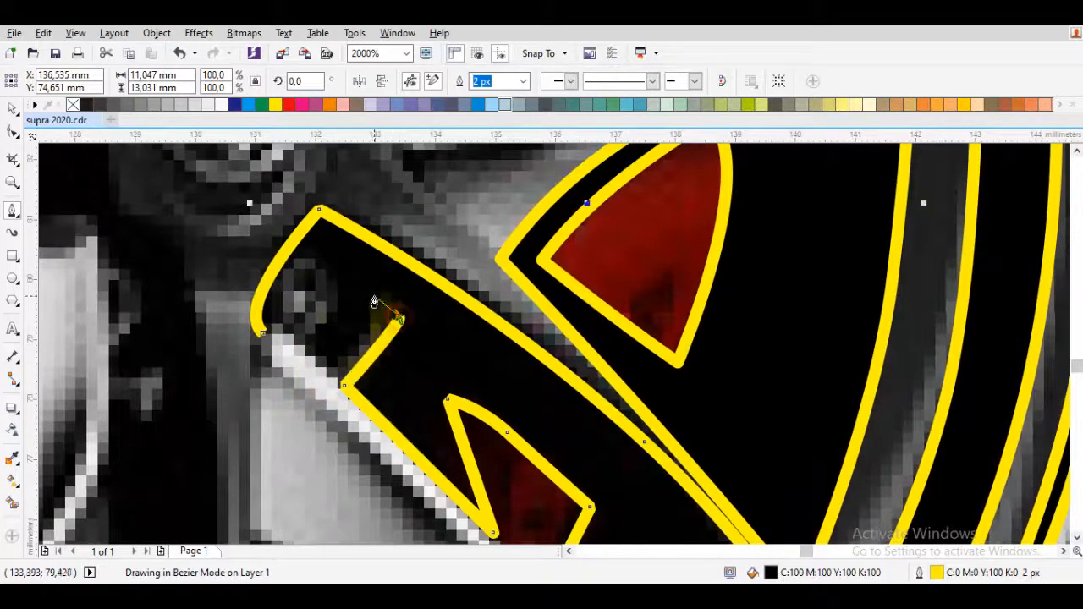
click(374, 298)
click(325, 364)
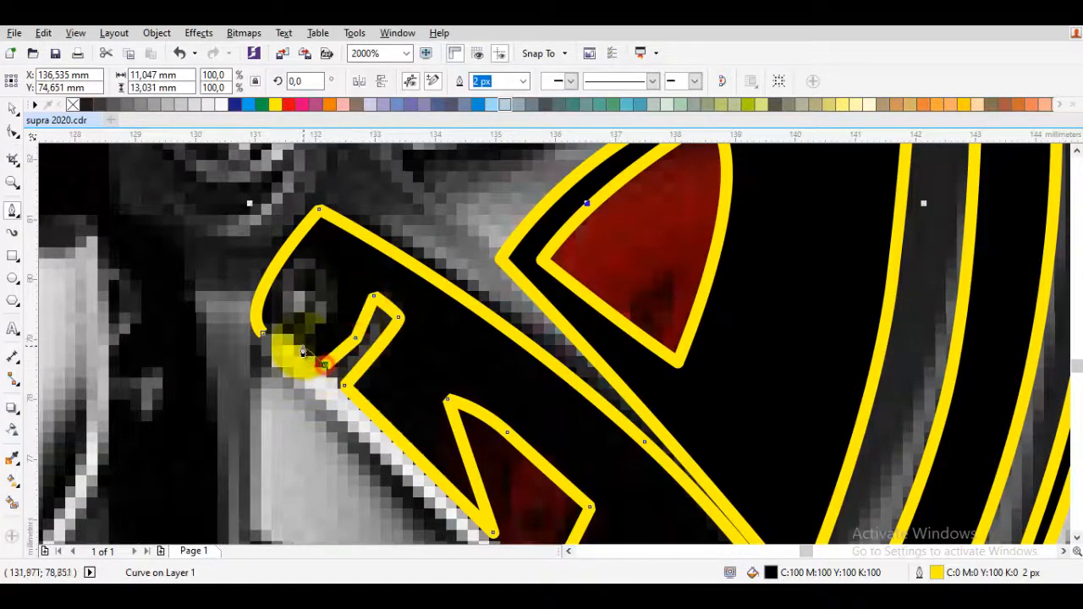
drag(302, 345, 260, 333)
key(space)
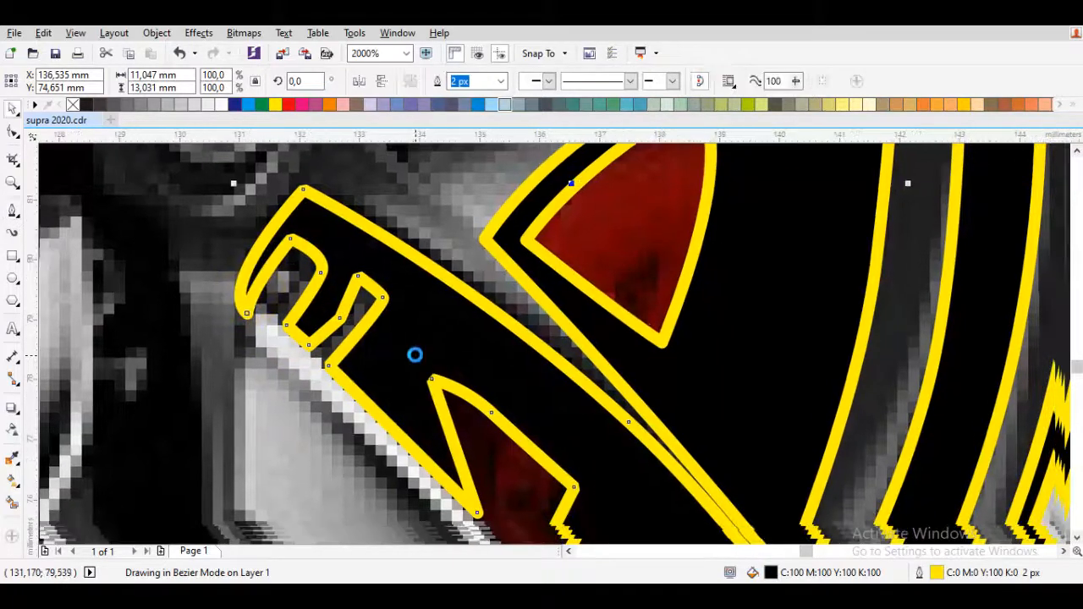
- Delete the extra nodes on the opening's caliper cutout, the small notch near the hub and the spoke edge
key(F10)
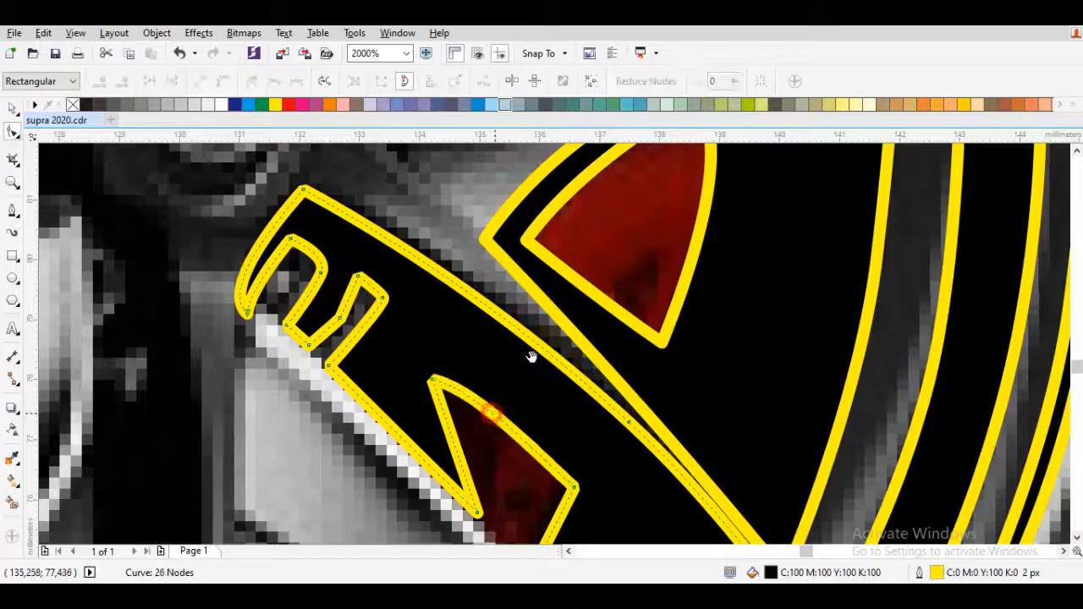
scroll(508, 338, down, 2)
scroll(474, 304, left, 1)
double_click(394, 232)
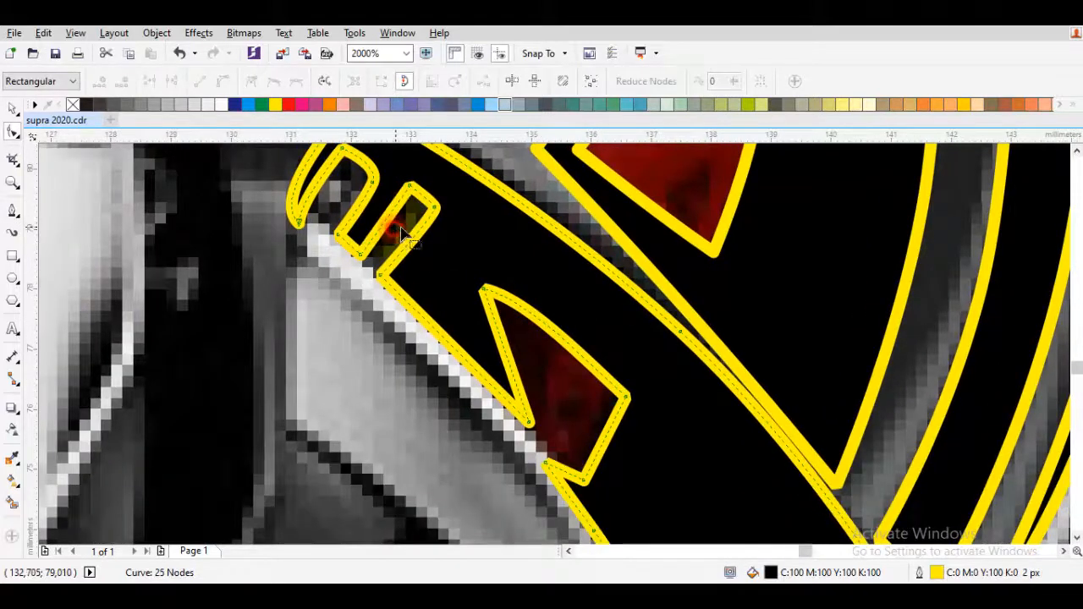
scroll(471, 259, down, 2)
scroll(471, 259, right, 1)
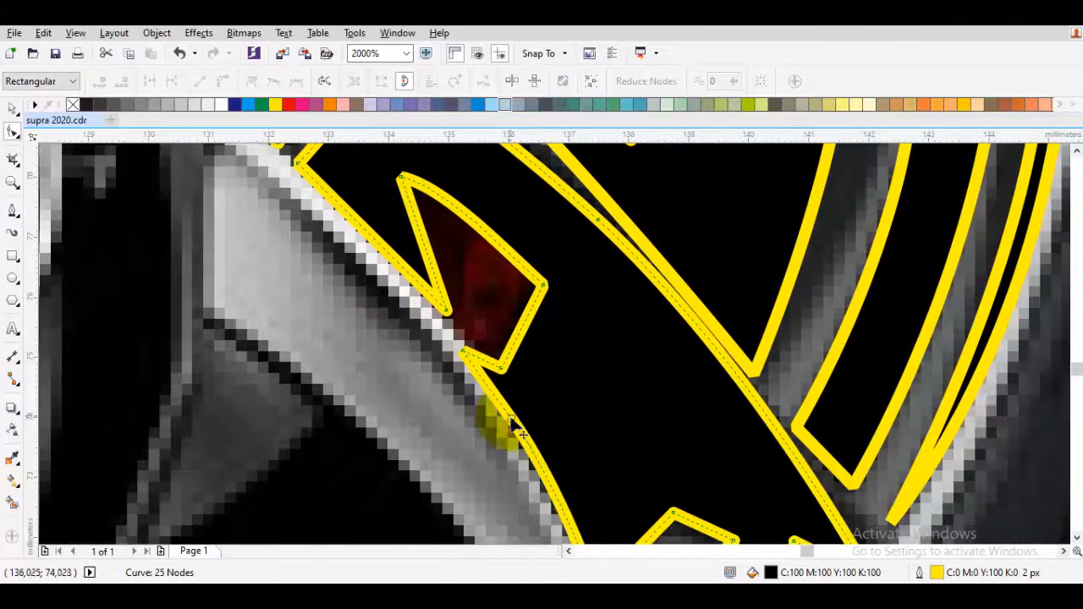
double_click(510, 420)
click(546, 288)
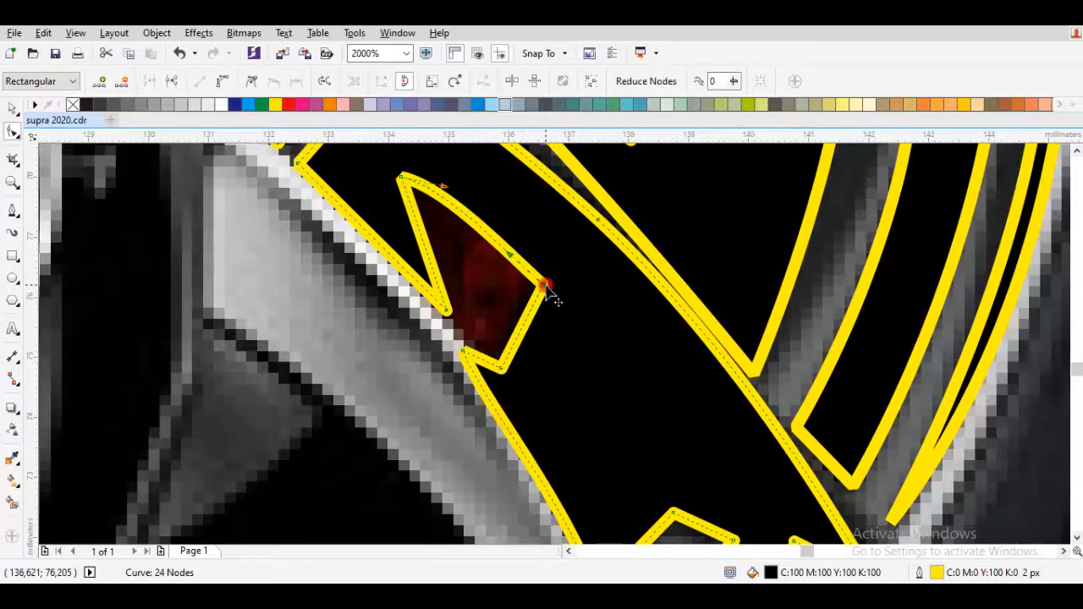
double_click(546, 288)
scroll(547, 289, down, 2)
key(space)
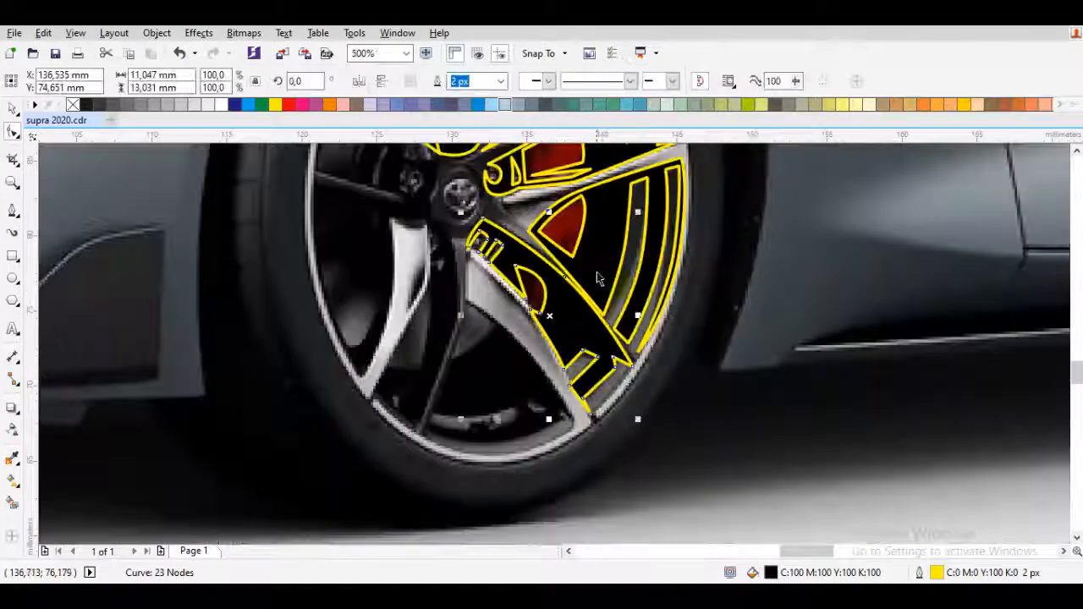
- Weld the new opening to the neighbouring opening and delete the extra nodes along their shared spoke
shift+click(596, 269)
click(459, 82)
click(438, 82)
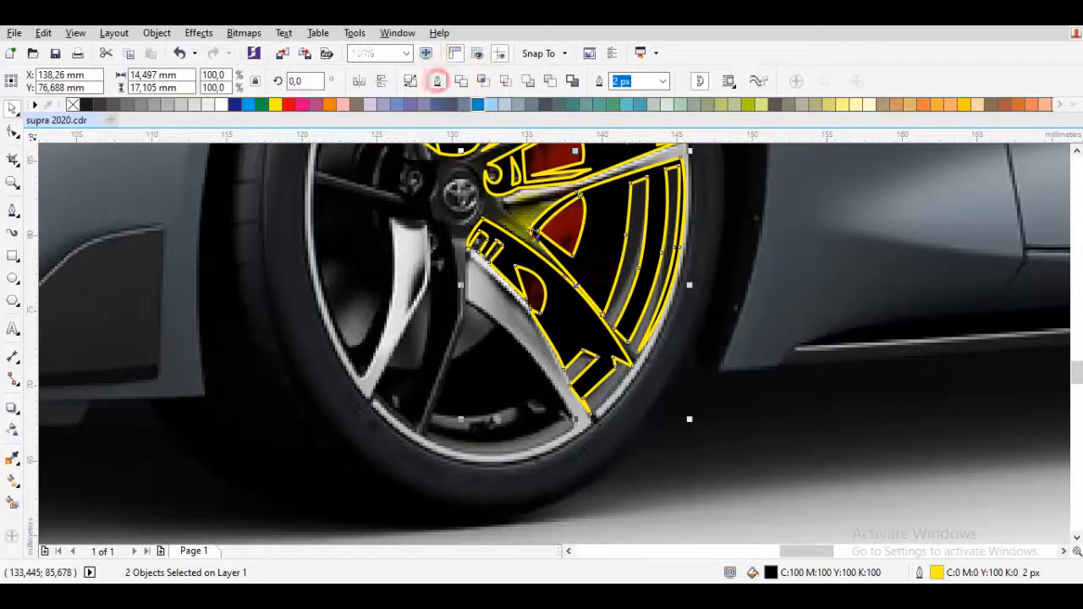
scroll(560, 292, up, 1)
double_click(562, 297)
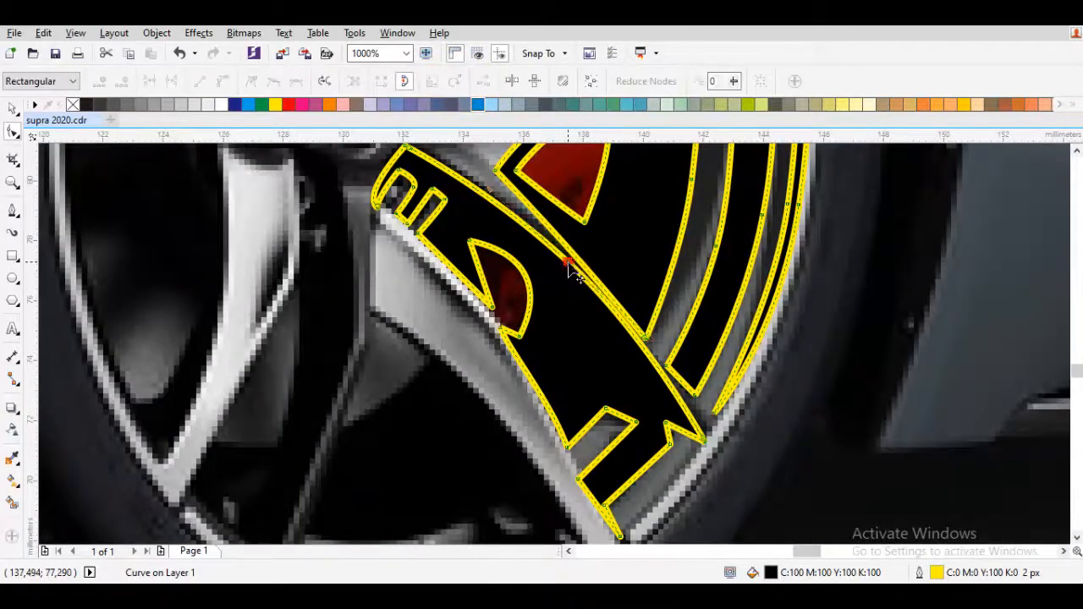
double_click(567, 262)
- Convert all nodes of the welded opening to cusp nodes and its segments to curves
right_click(715, 327)
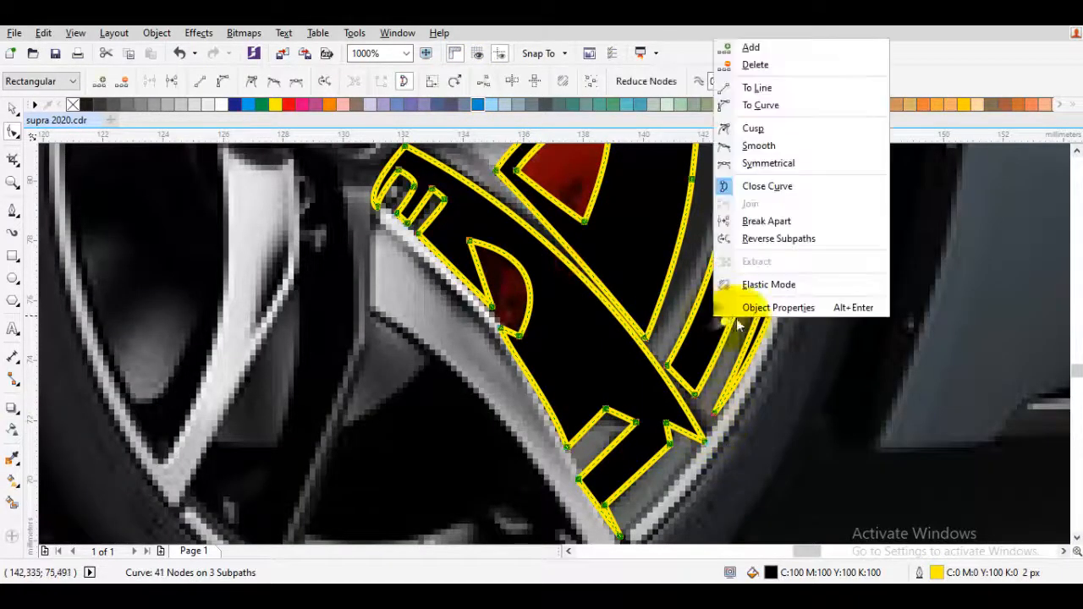
click(751, 127)
right_click(798, 218)
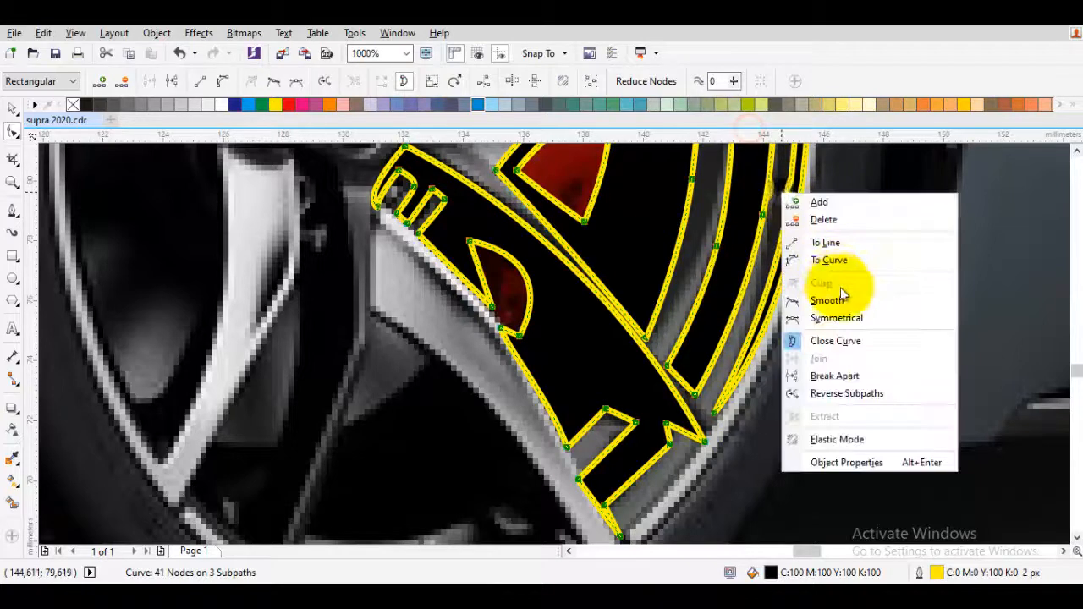
click(831, 255)
key(space)
key(space)
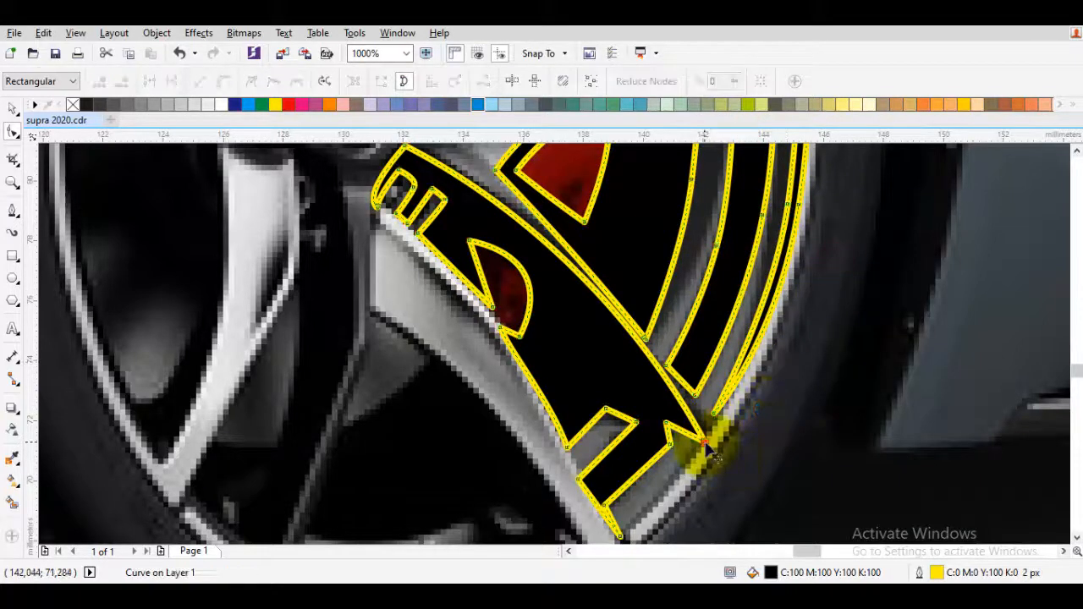
- Bend the segments along the thin spoke between the two openings to follow the photo, and deselect the shape
scroll(656, 332, up, 1)
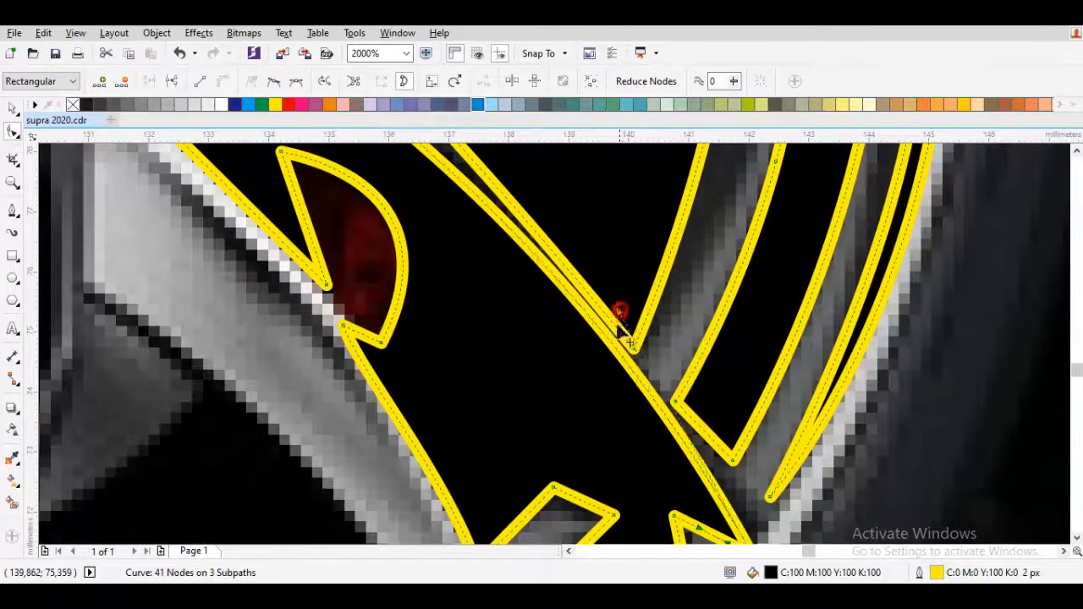
drag(620, 326, 615, 362)
scroll(615, 372, down, 2)
scroll(751, 382, down, 2)
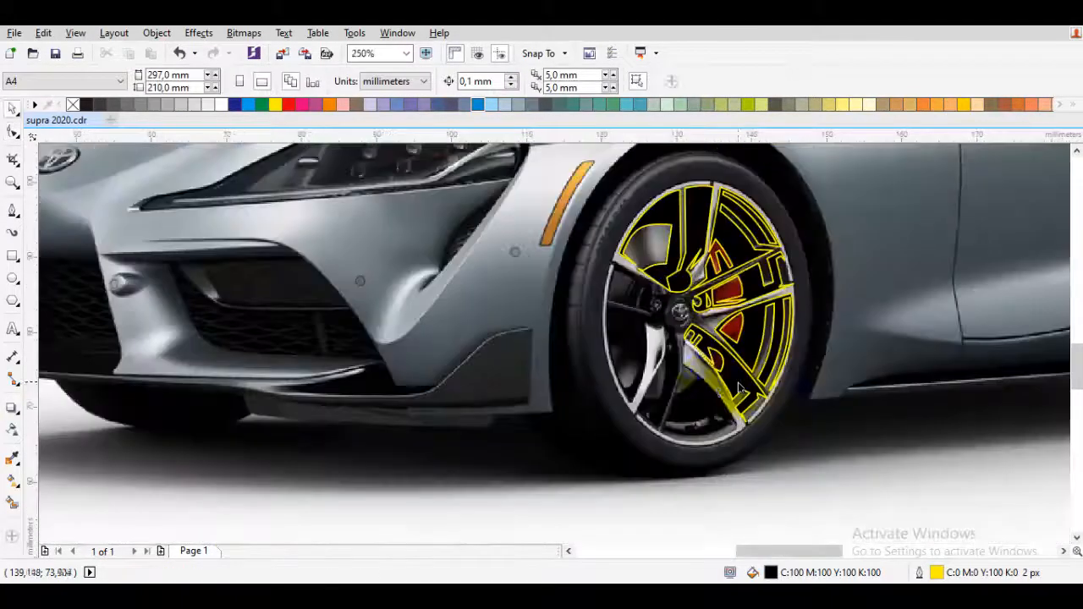
- Select all objects and remove their outlines
scroll(681, 387, up, 2)
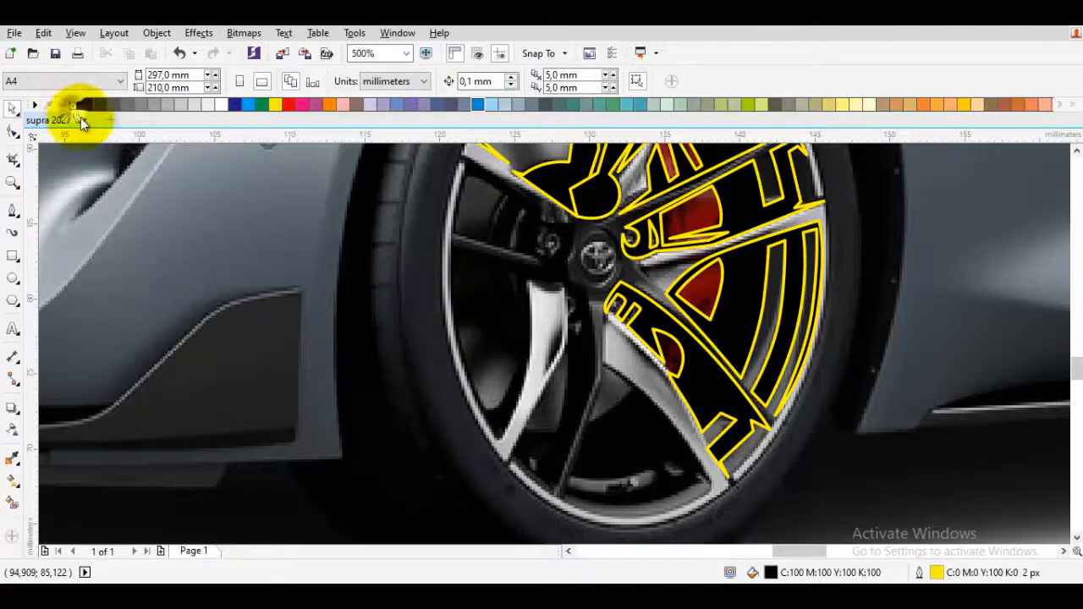
click(344, 264)
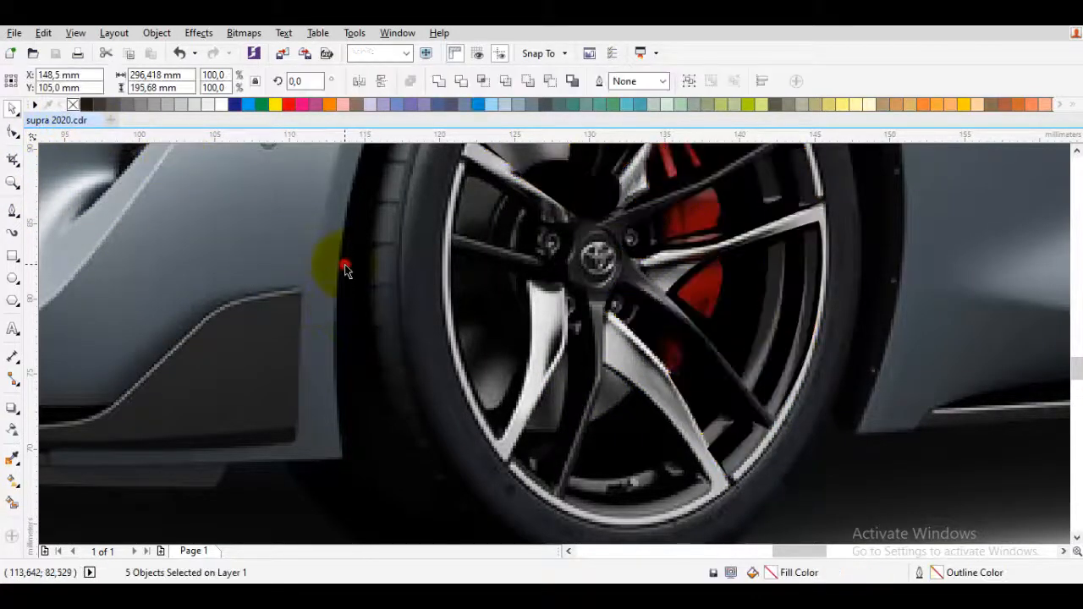
scroll(345, 266, down, 2)
drag(347, 269, 348, 326)
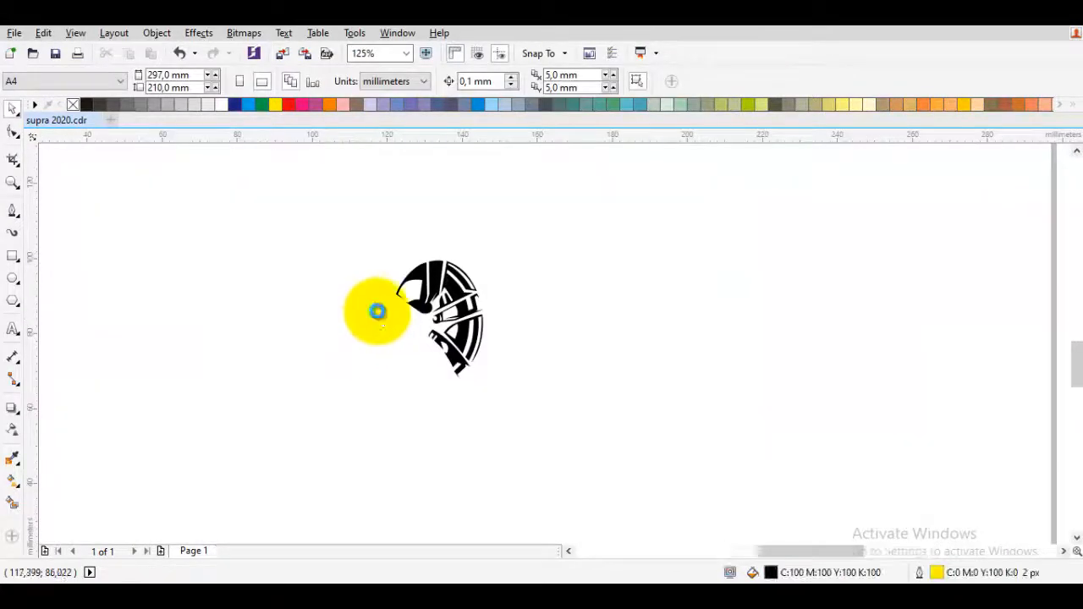
scroll(377, 310, up, 1)
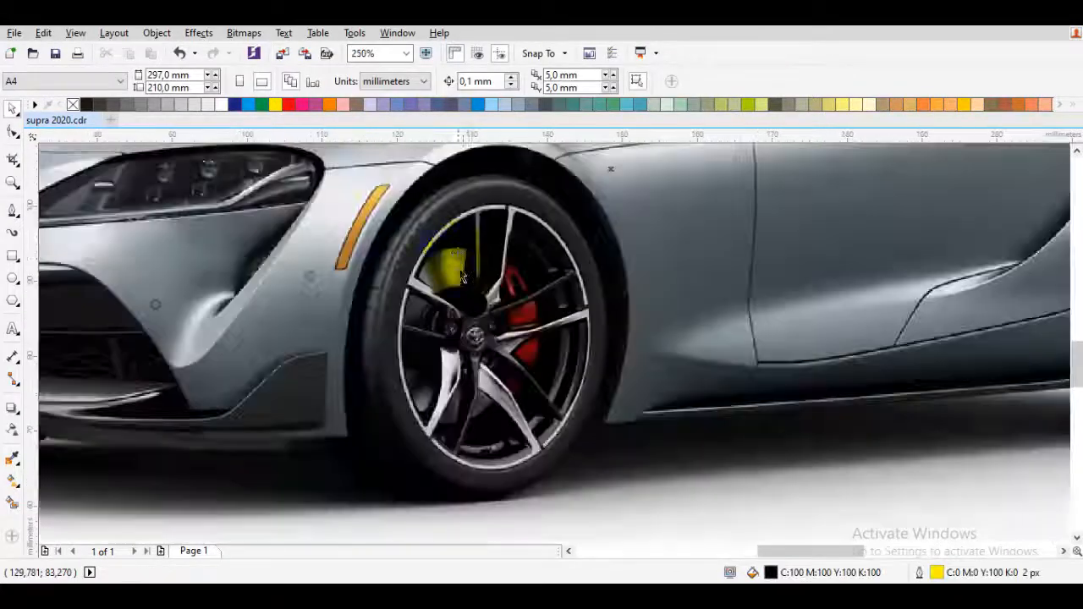
- Edit the nodes of the opening around the grey brake disc and delete the extra node on the disc's upper curve
click(451, 241)
scroll(451, 242, up, 2)
double_click(451, 242)
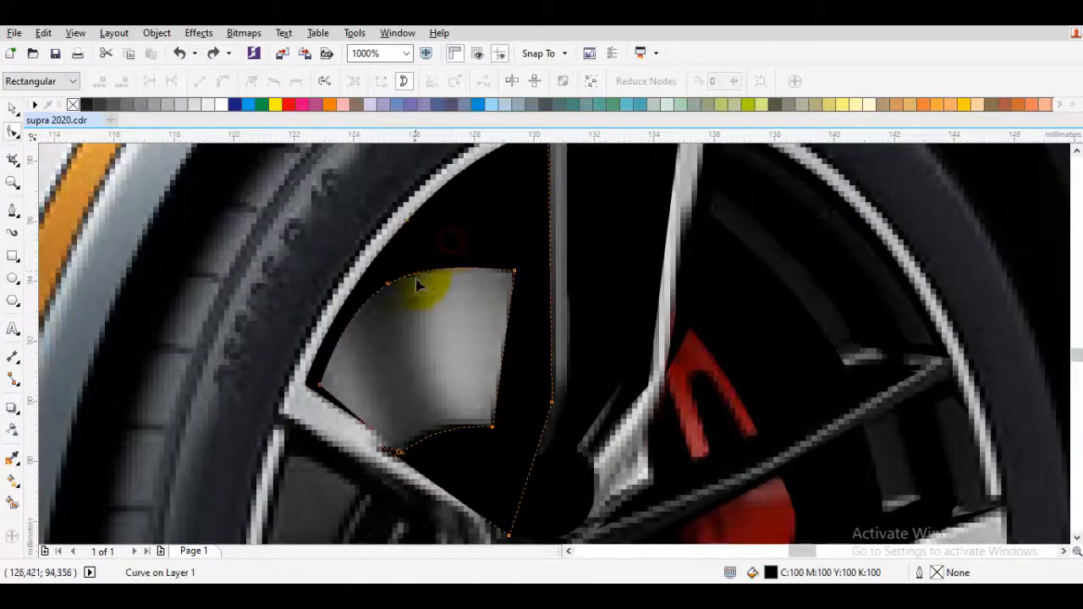
double_click(389, 285)
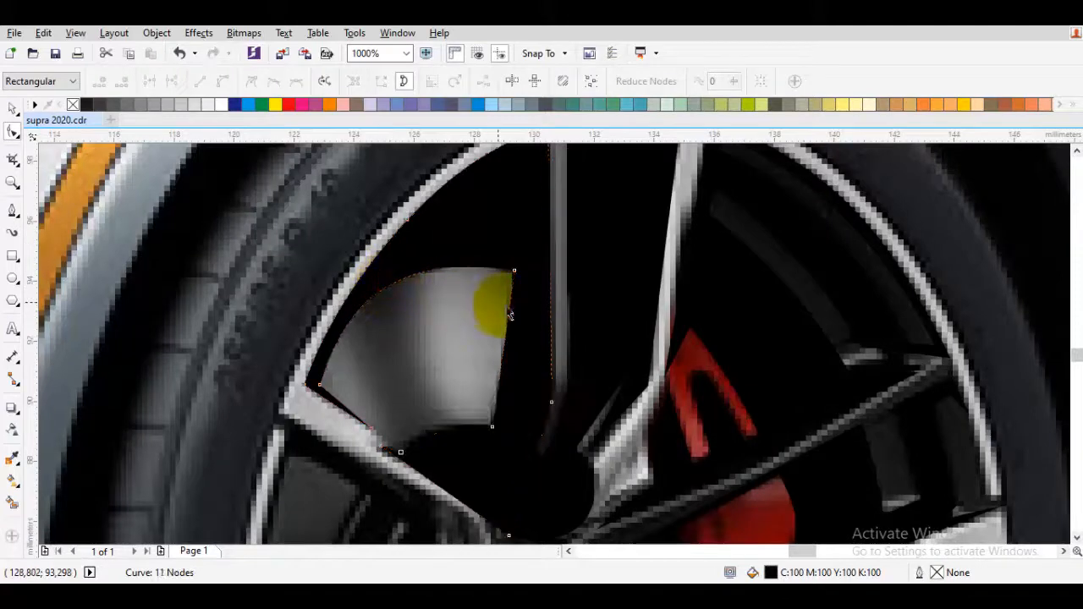
- Adjust the curve along the grey brake disc's upper edge from its corner node and deselect the shape
key(space)
drag(516, 308, 565, 314)
key(space)
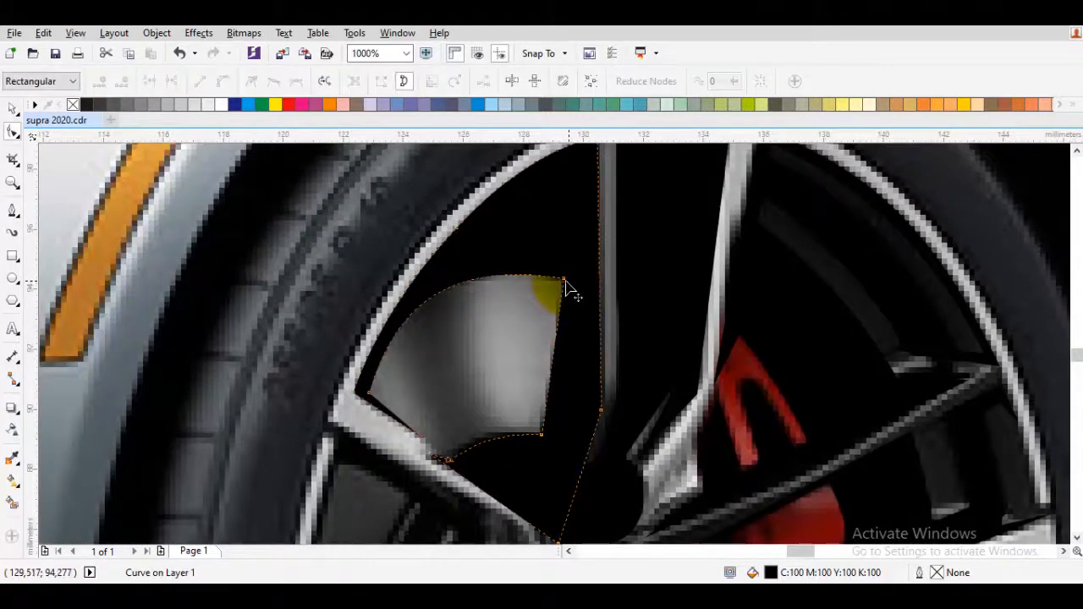
click(563, 279)
mouse_move(465, 263)
mouse_down()
mouse_move(482, 287)
mouse_move(487, 270)
mouse_up()
key(space)
key(Escape)
- Start a new Pen outline at the rim end of the upper-left silver spoke and trace its underside to the corner above the lug nut
scroll(472, 276, down, 1)
key(space)
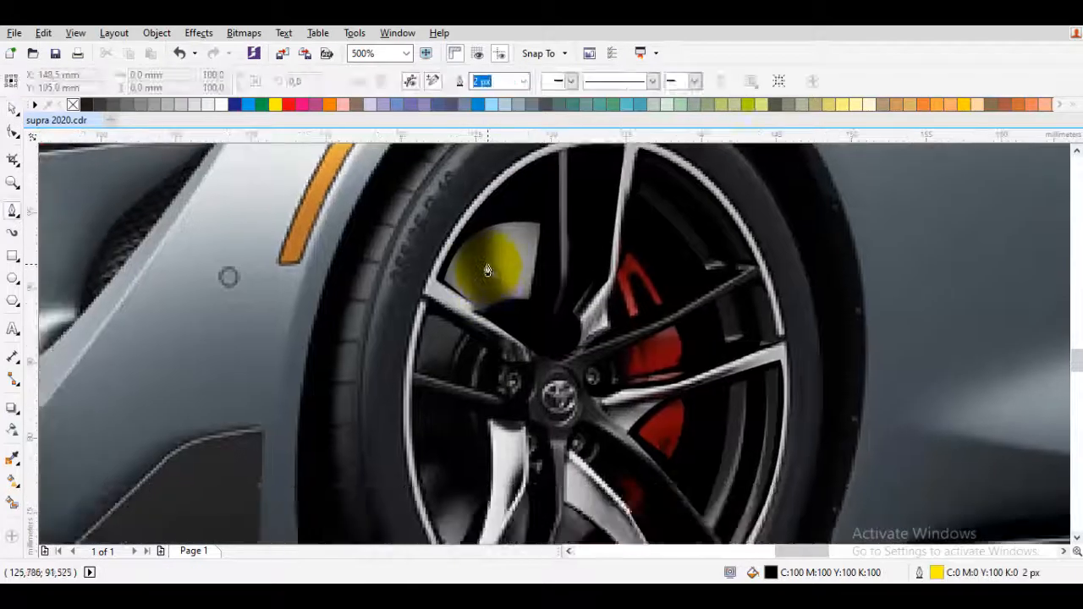
scroll(432, 322, up, 1)
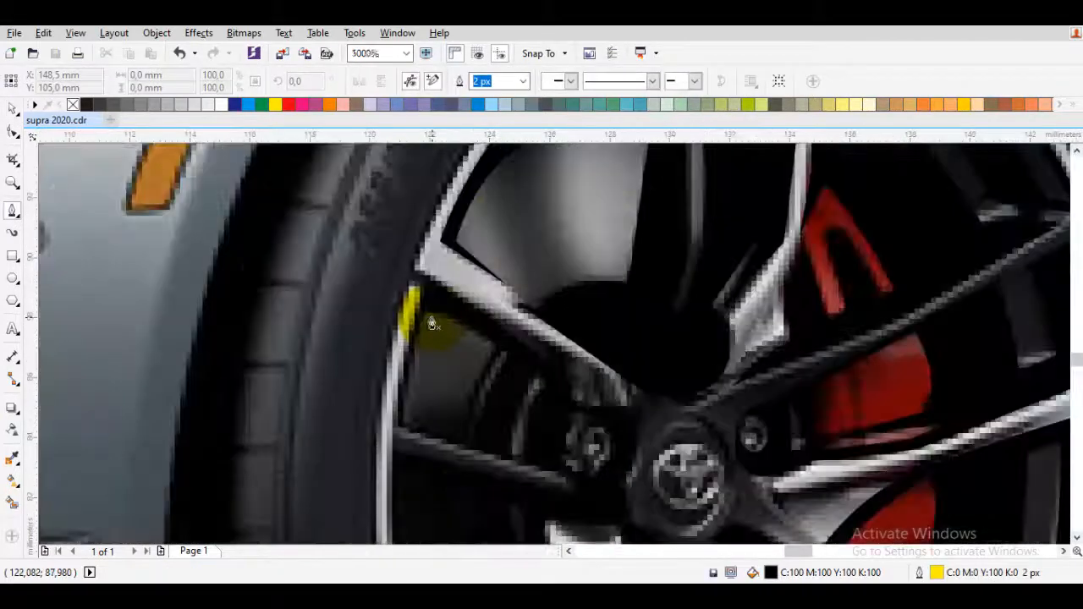
scroll(410, 320, down, 1)
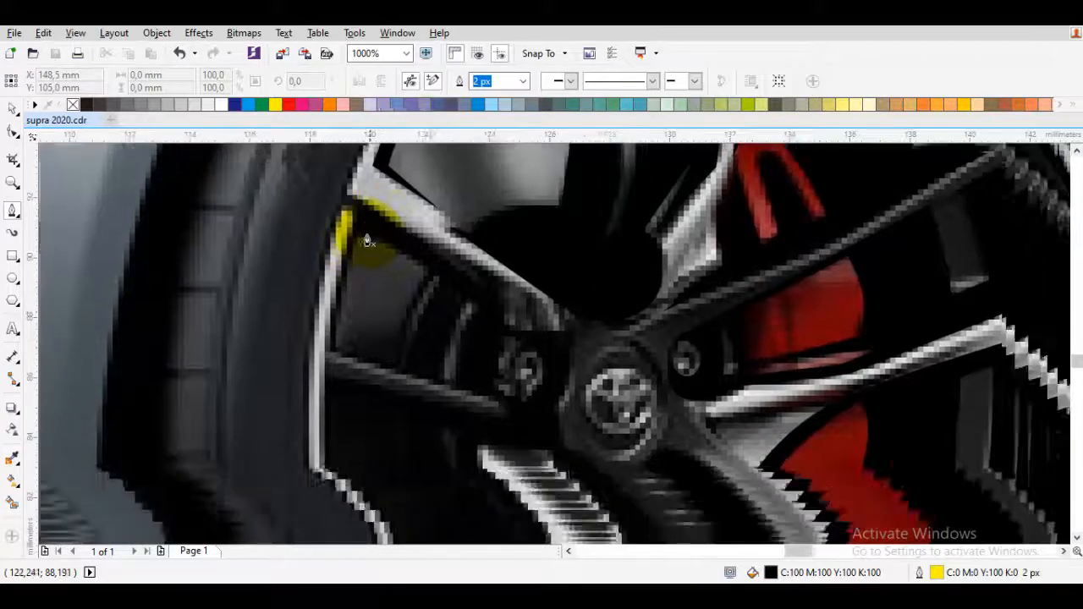
scroll(338, 227, up, 3)
click(313, 213)
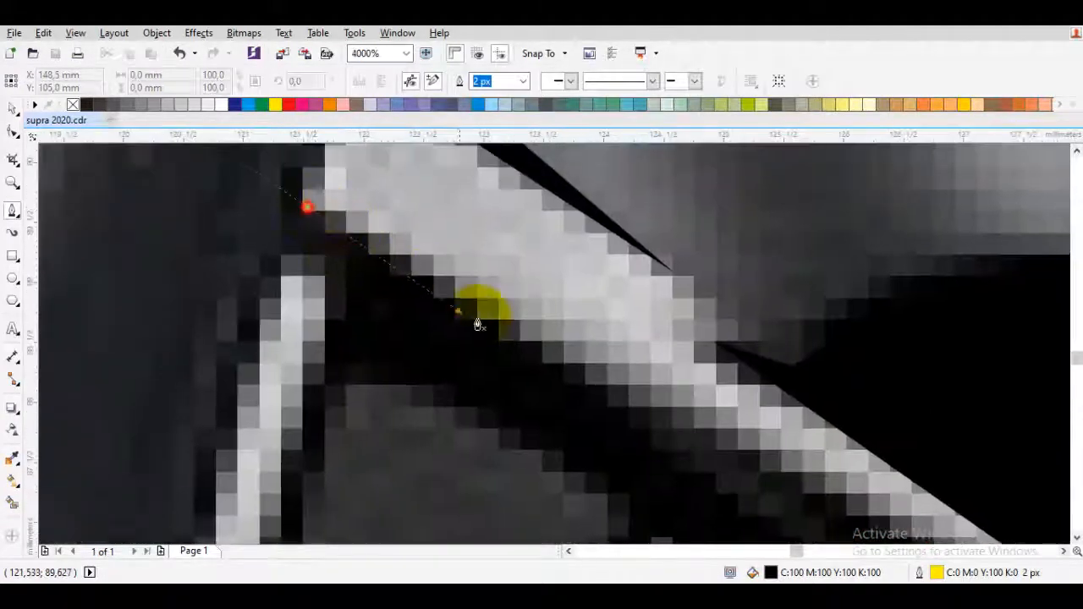
scroll(596, 376, down, 3)
drag(684, 428, 624, 380)
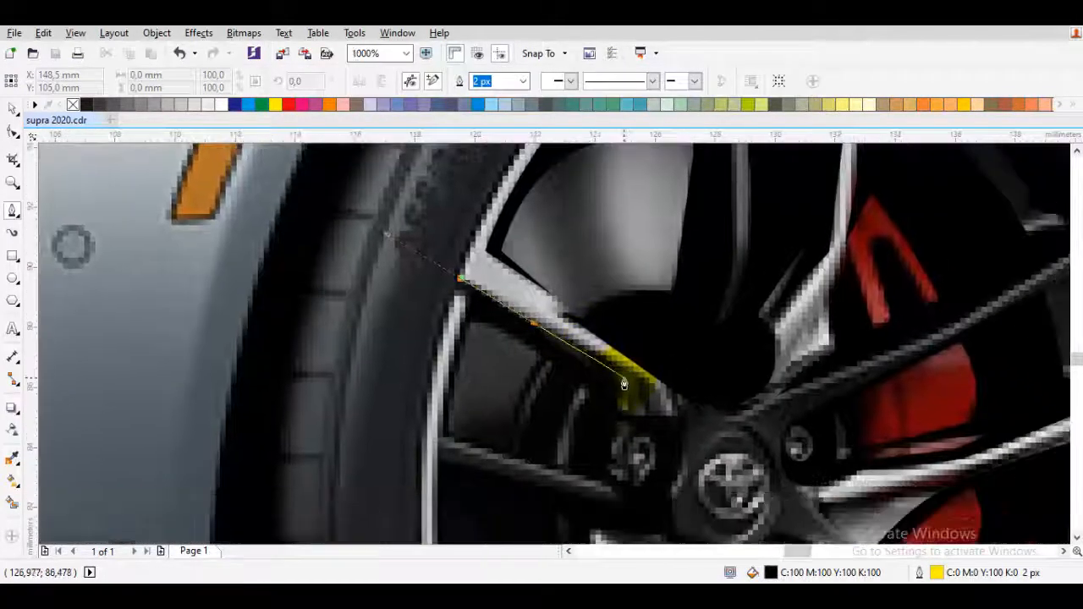
scroll(618, 378, up, 1)
click(613, 385)
drag(609, 446, 568, 322)
click(568, 320)
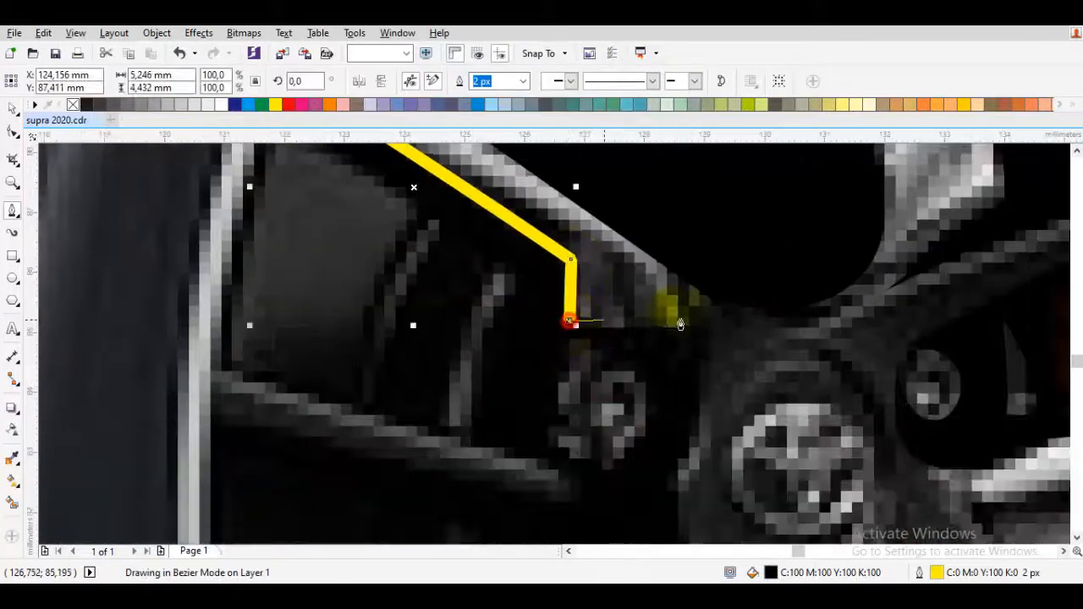
- Continue the outline over the lug nut and down the hub's edge beside the Toyota emblem
drag(694, 341, 715, 362)
drag(667, 467, 693, 338)
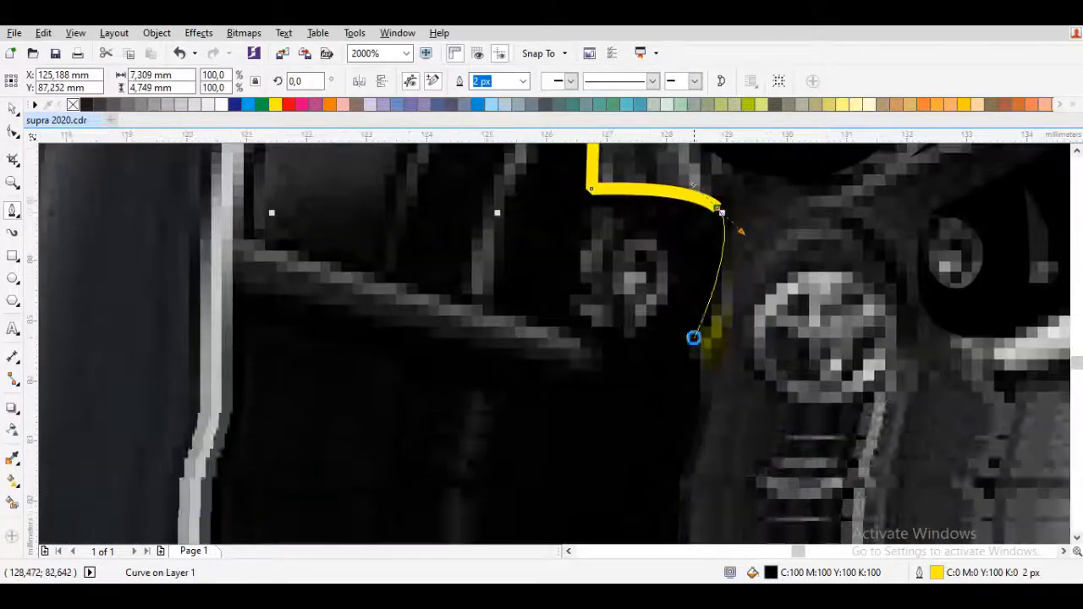
click(692, 350)
drag(714, 465, 606, 333)
click(608, 314)
- Curve the outline around the hub's lower edge to the top of the narrow dark spoke
mouse_move(675, 361)
mouse_down()
mouse_move(648, 338)
mouse_move(671, 375)
mouse_up()
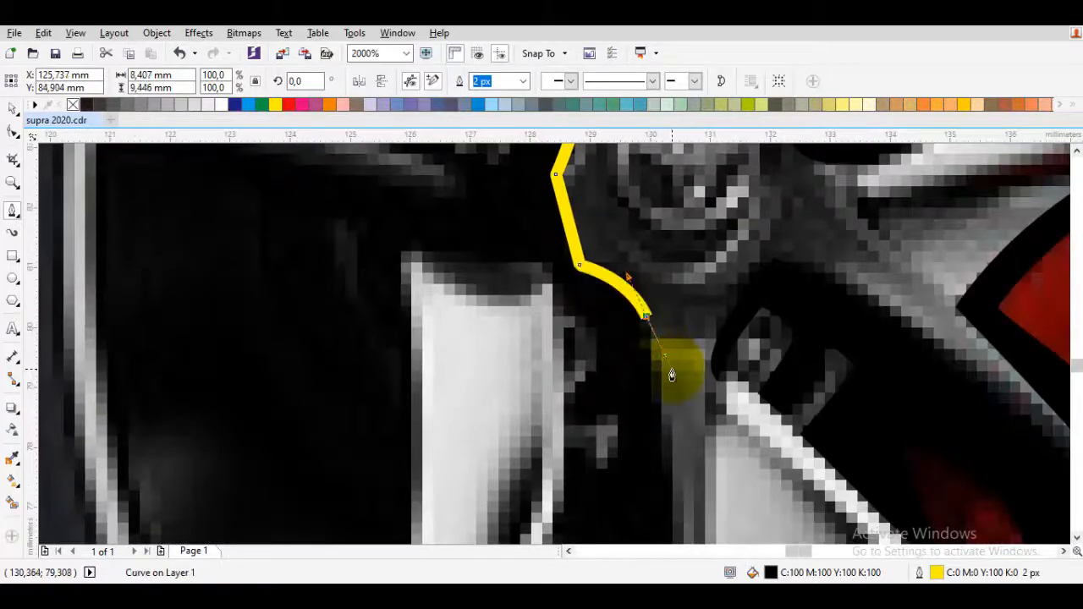
scroll(672, 375, down, 2)
scroll(670, 339, up, 1)
key(ctrl+z)
scroll(665, 318, up, 1)
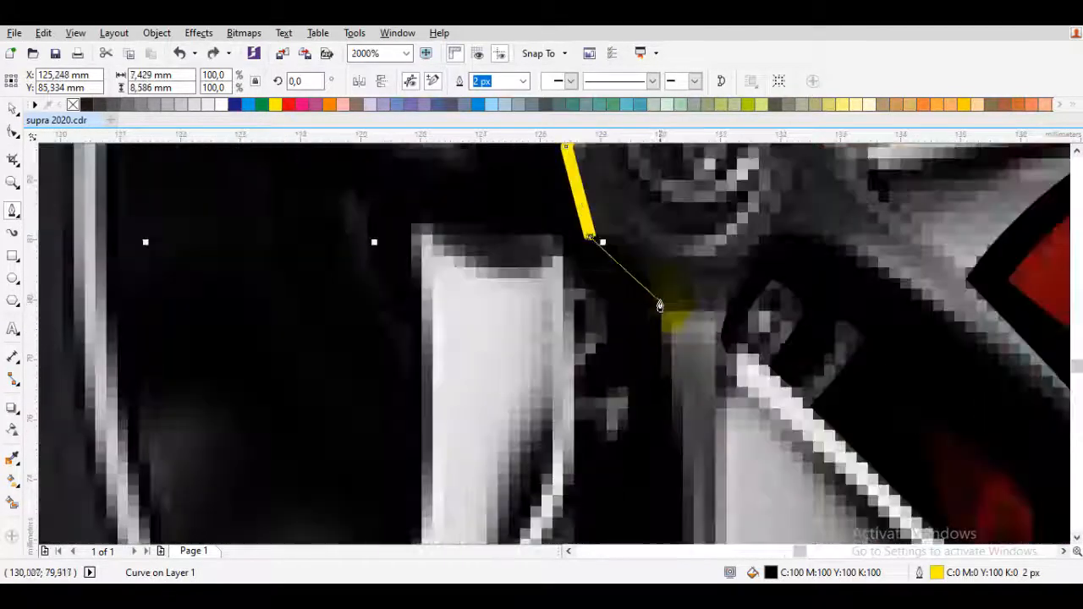
mouse_move(670, 345)
mouse_down()
mouse_move(678, 362)
mouse_move(670, 356)
mouse_up()
- Trace the narrow dark spoke down to the rim, and follow the rim to the base of the silver spoke
scroll(673, 346, down, 3)
scroll(677, 328, up, 2)
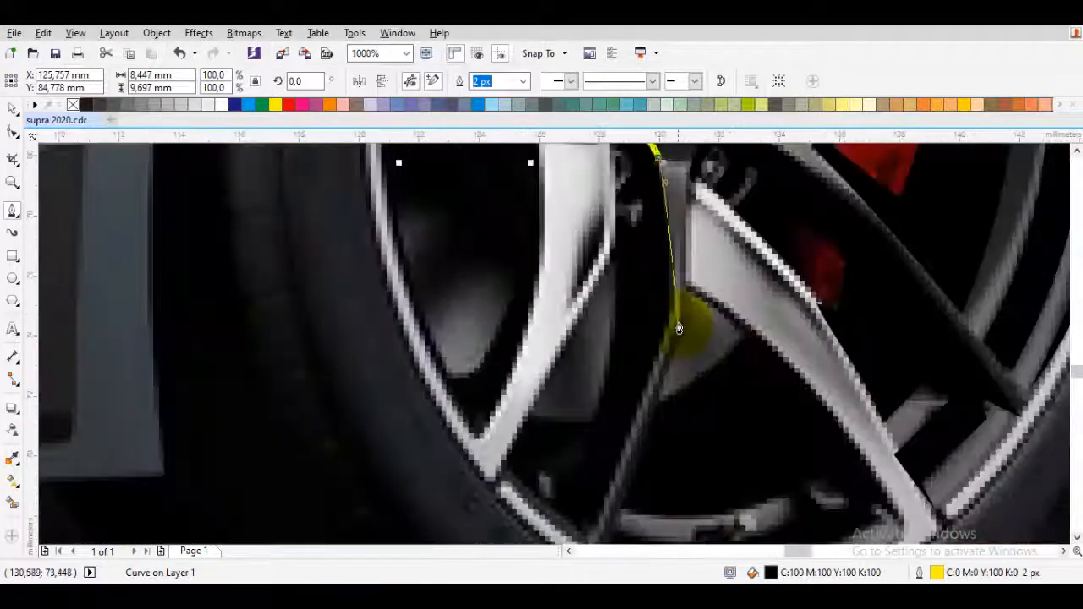
click(671, 314)
scroll(592, 499, down, 1)
scroll(620, 446, up, 1)
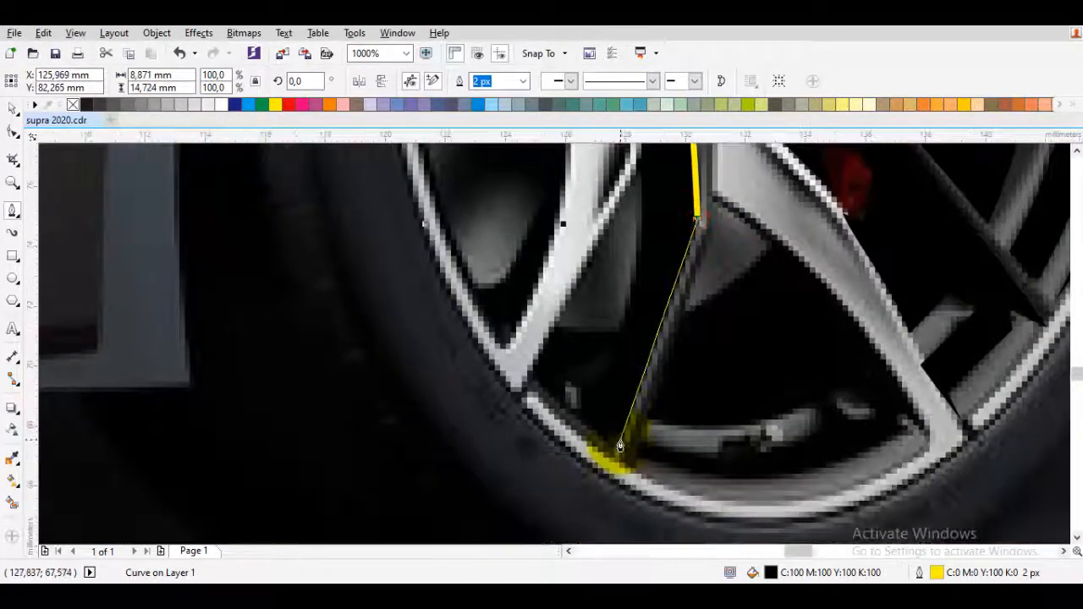
click(615, 446)
scroll(615, 448, down, 1)
scroll(541, 398, up, 1)
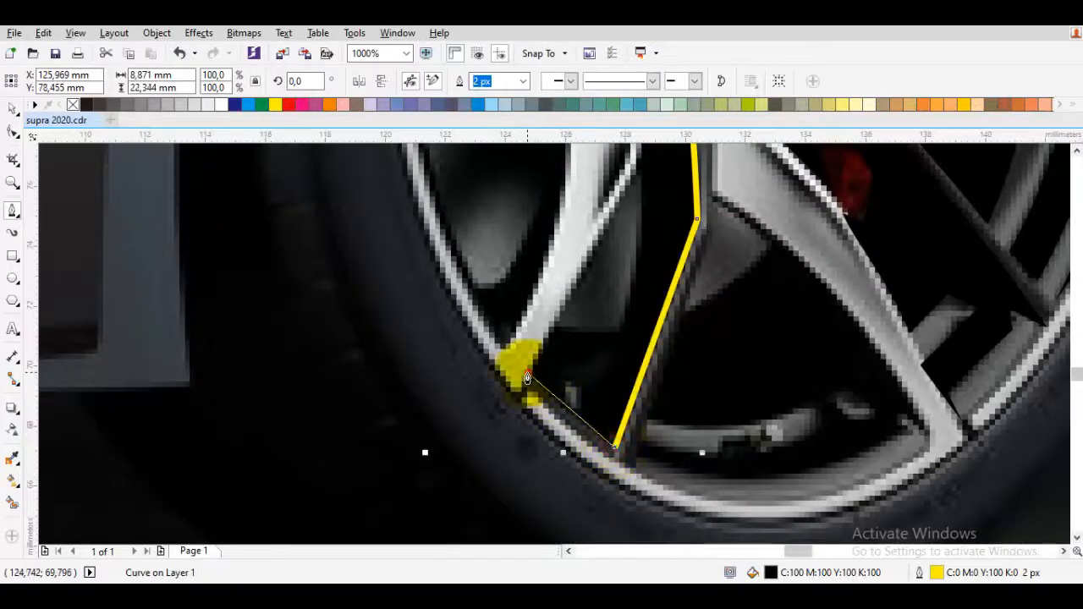
click(526, 378)
- Run the outline up the silver spoke's edge and back down to the lower corner of the dark grey panel
scroll(541, 339, down, 1)
scroll(542, 339, up, 1)
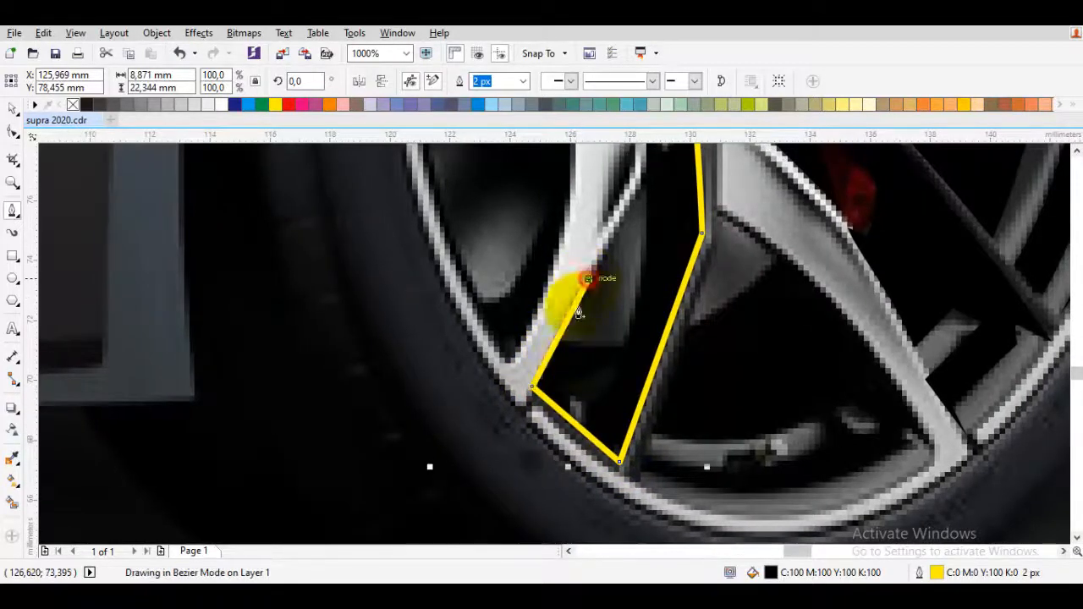
scroll(577, 313, up, 1)
click(561, 330)
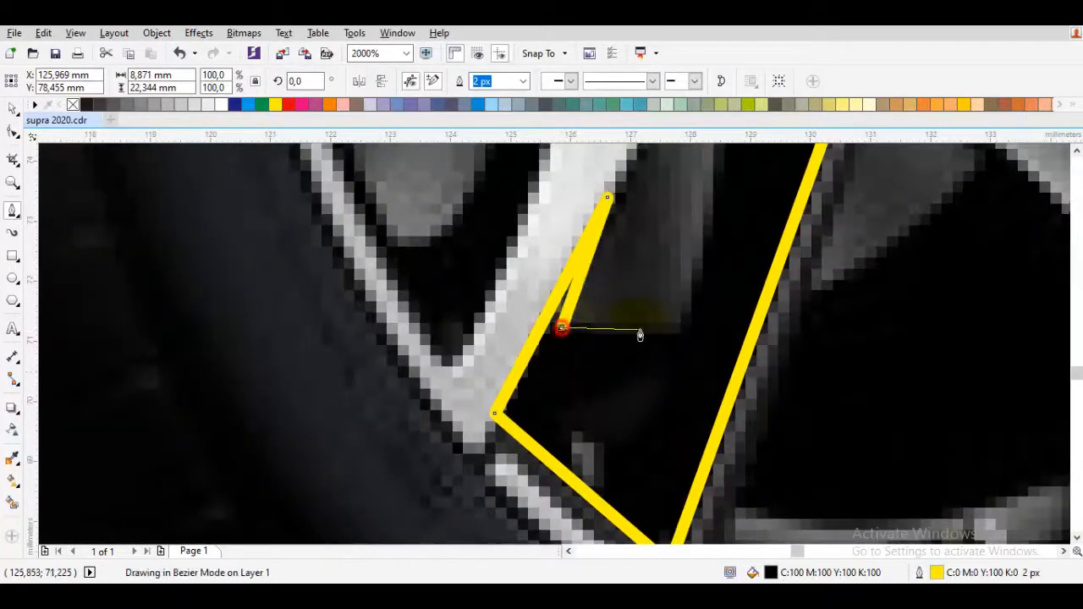
scroll(640, 334, down, 1)
scroll(587, 417, up, 1)
click(611, 412)
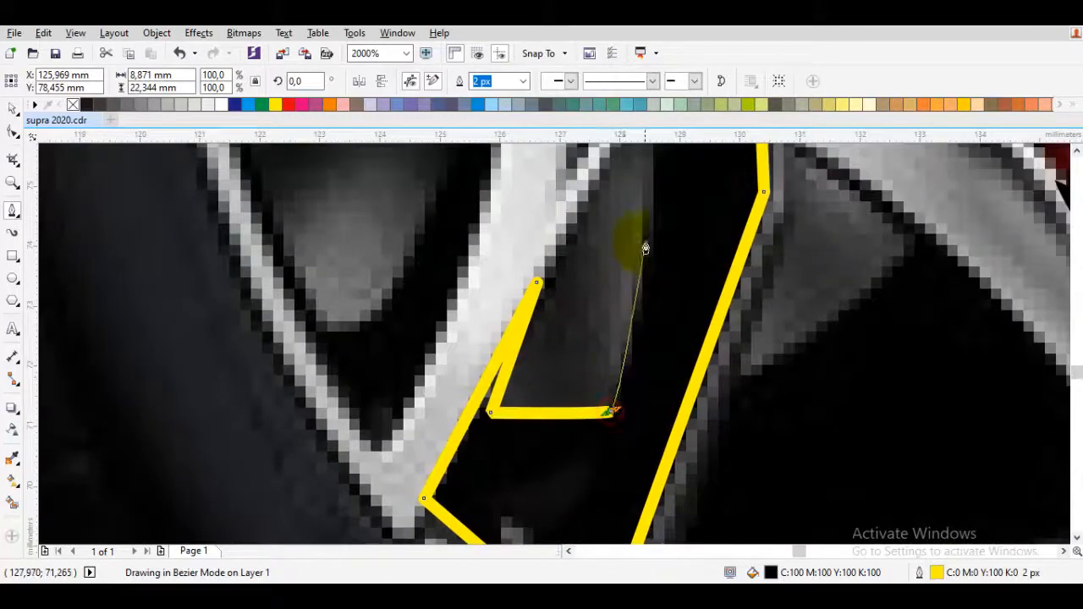
drag(641, 173, 603, 321)
drag(608, 428, 645, 307)
key(ctrl+z)
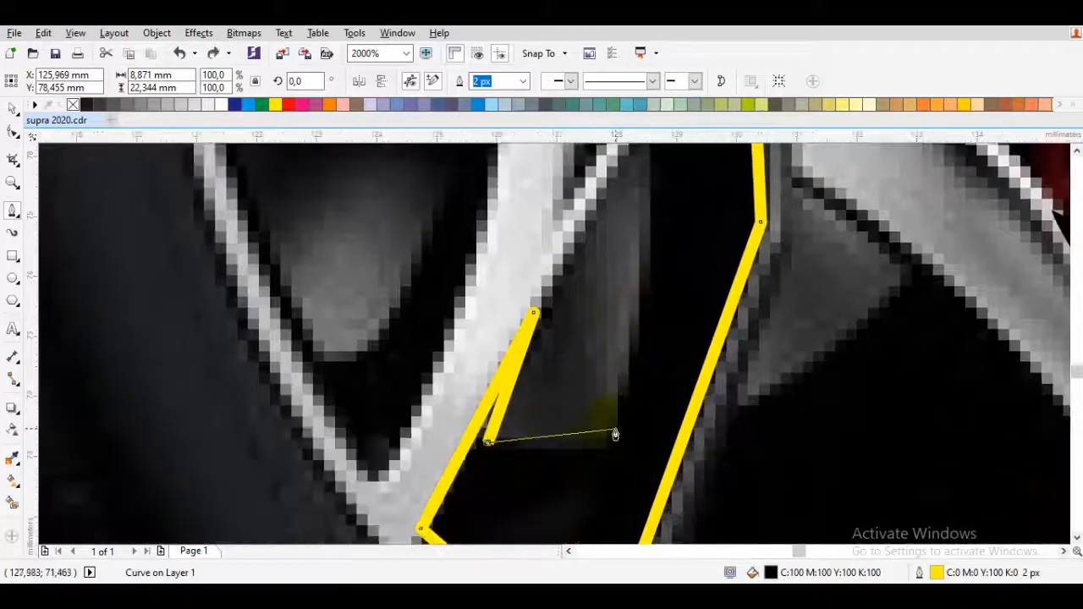
- Trace the dark grey panel's lower and hub-side edges up to its tip, and return down along the silver spoke
click(622, 428)
drag(646, 258, 621, 375)
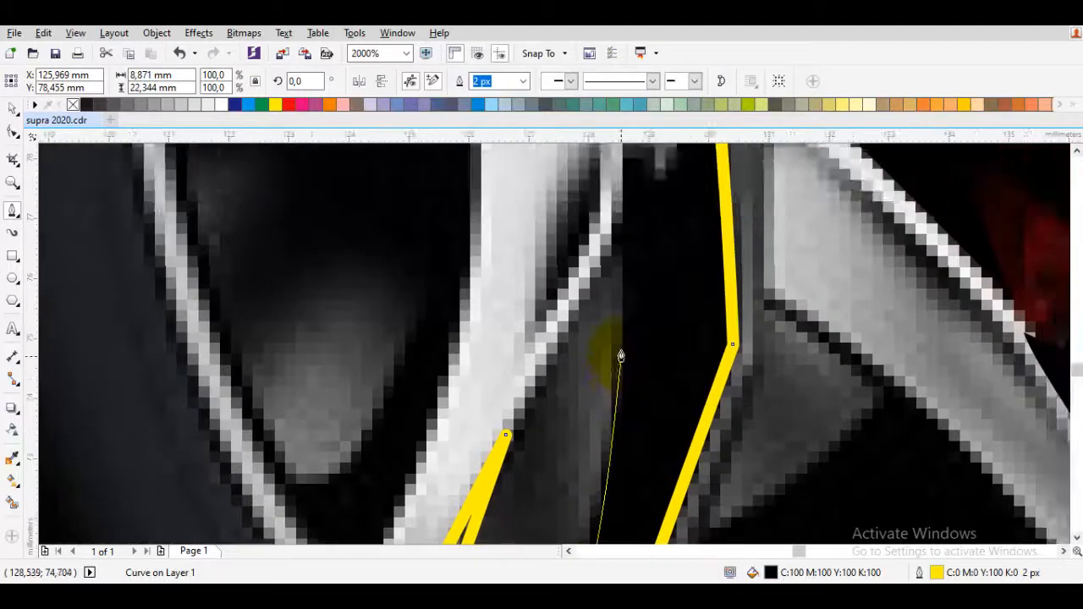
click(616, 256)
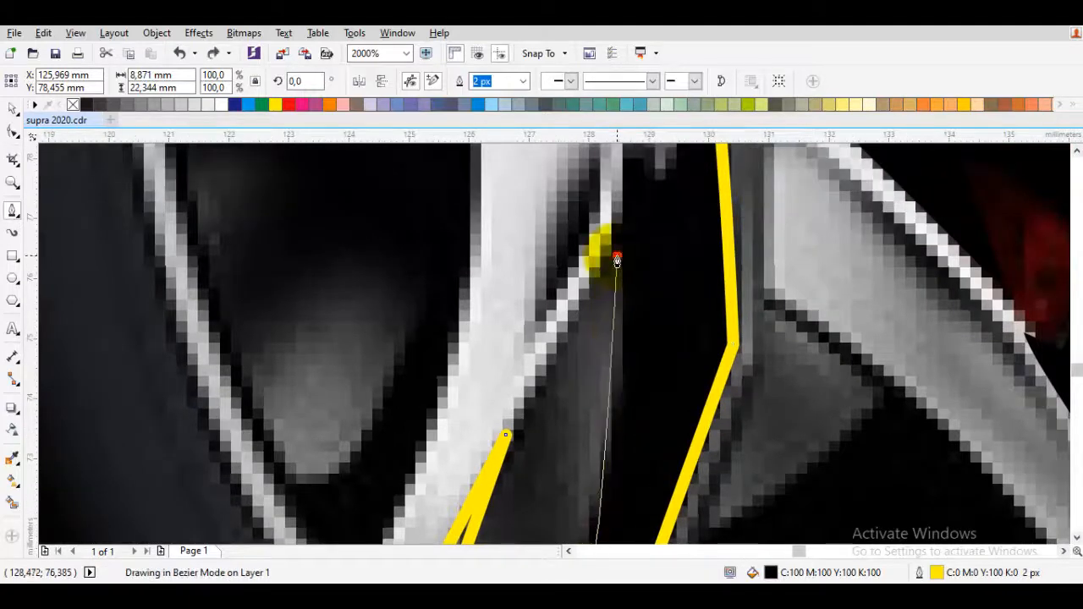
click(556, 366)
- Continue the outline up the silver spoke's hub-side edge to just below the lug detail
drag(628, 213, 600, 302)
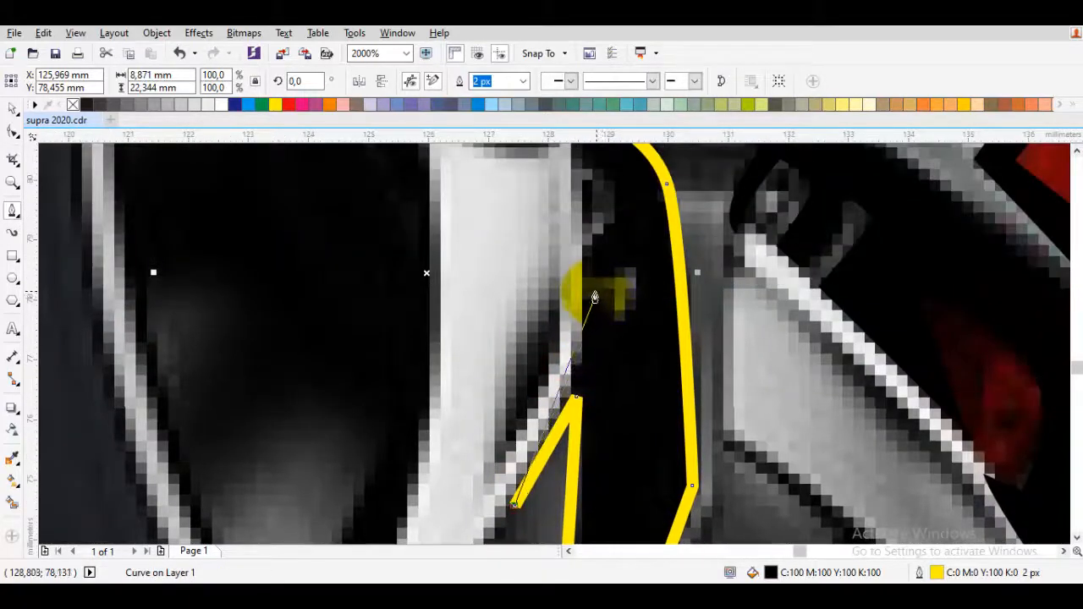
scroll(594, 293, down, 1)
scroll(585, 319, up, 1)
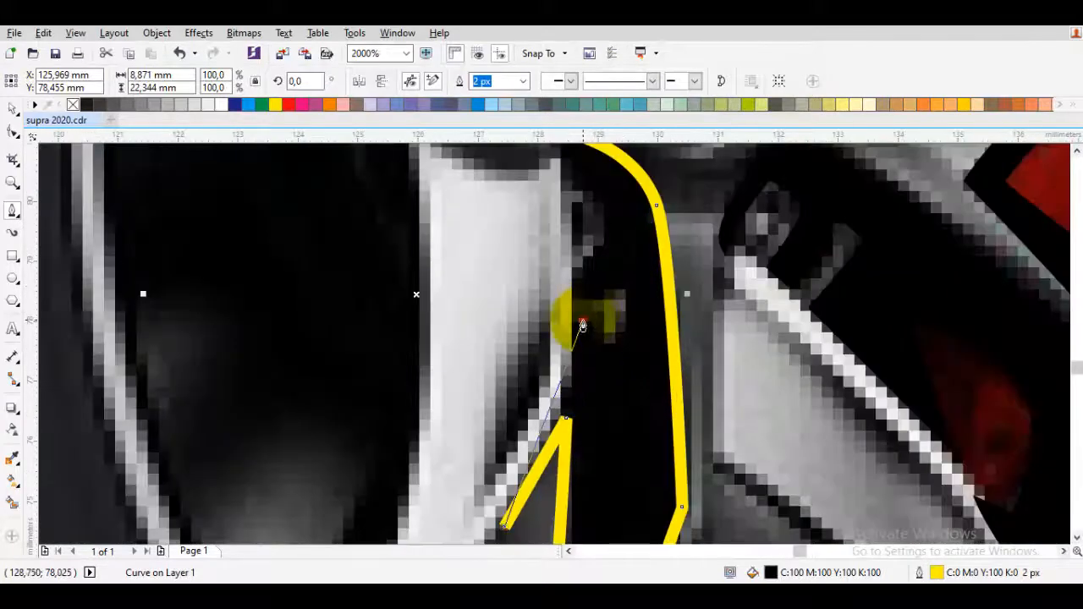
click(571, 362)
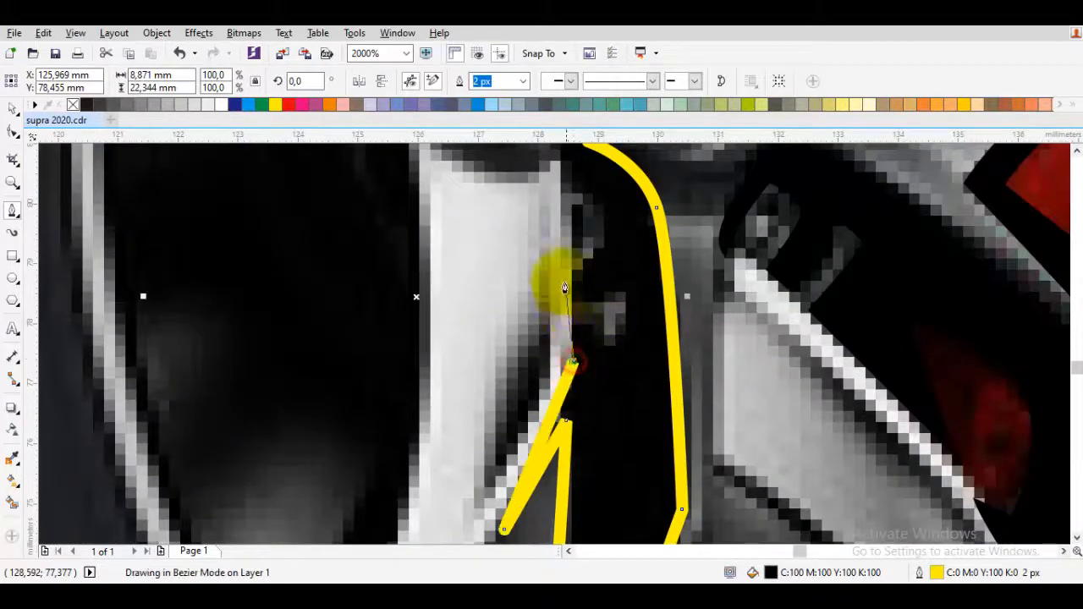
drag(565, 287, 557, 354)
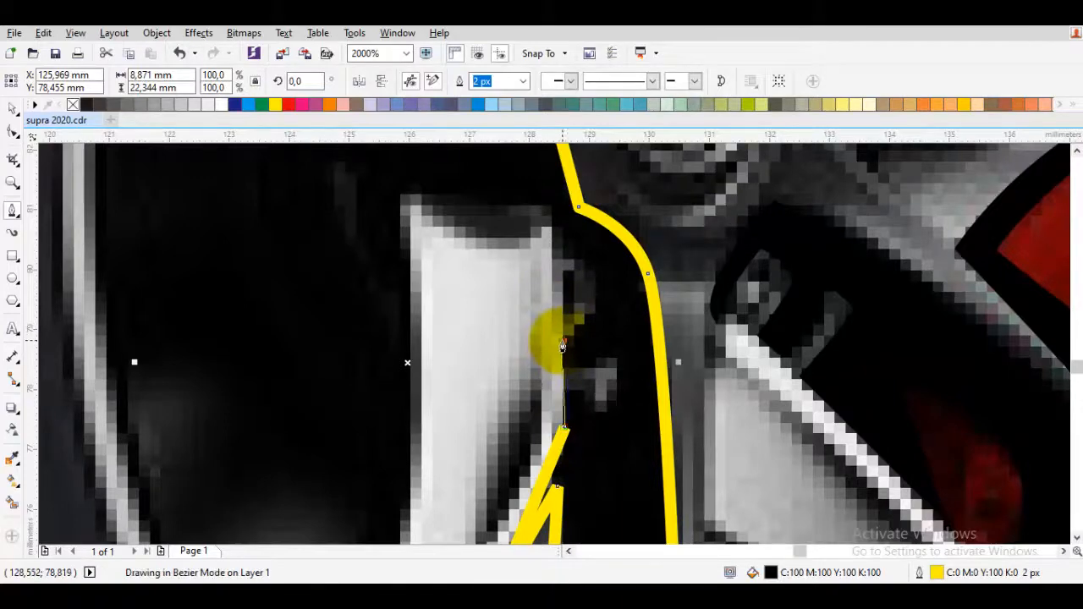
click(562, 342)
- Curve the outline around the lug detail and across the upper end of the silver spoke
drag(596, 254, 597, 252)
drag(548, 232, 606, 374)
click(582, 347)
drag(470, 343, 515, 330)
click(515, 330)
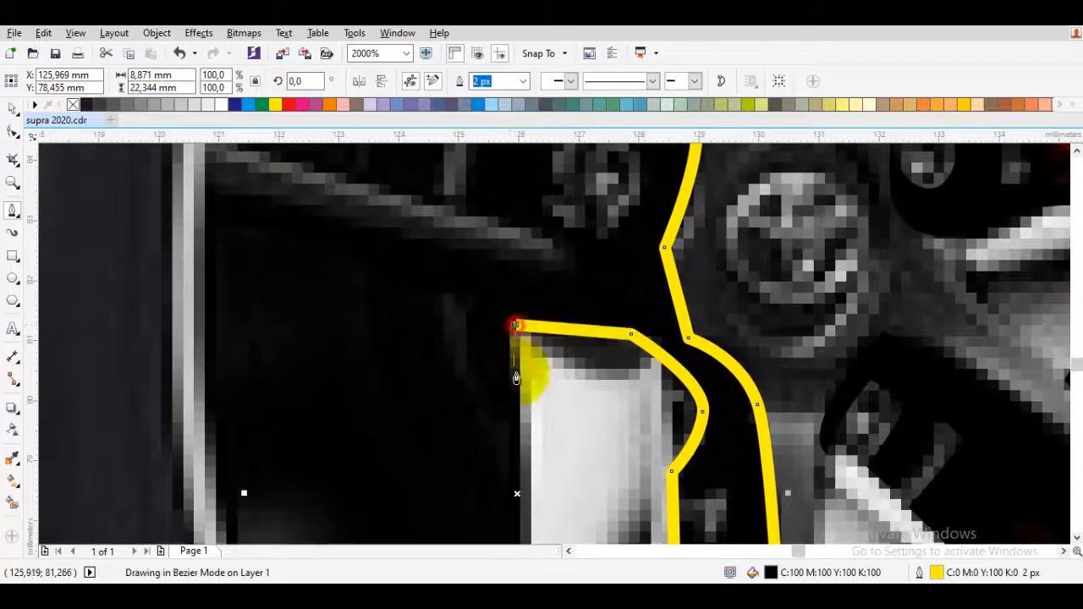
- Redo the corner node at the silver spoke's upper end and trace the spoke's outer edge down to the rim
scroll(592, 358, down, 2)
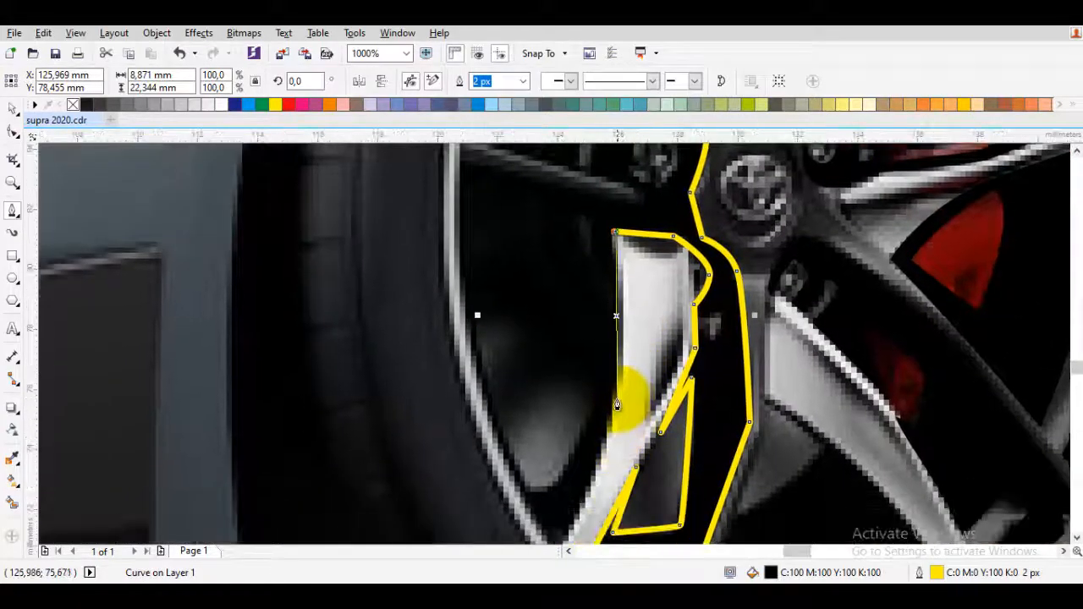
click(618, 407)
key(ctrl+z)
key(ctrl+z)
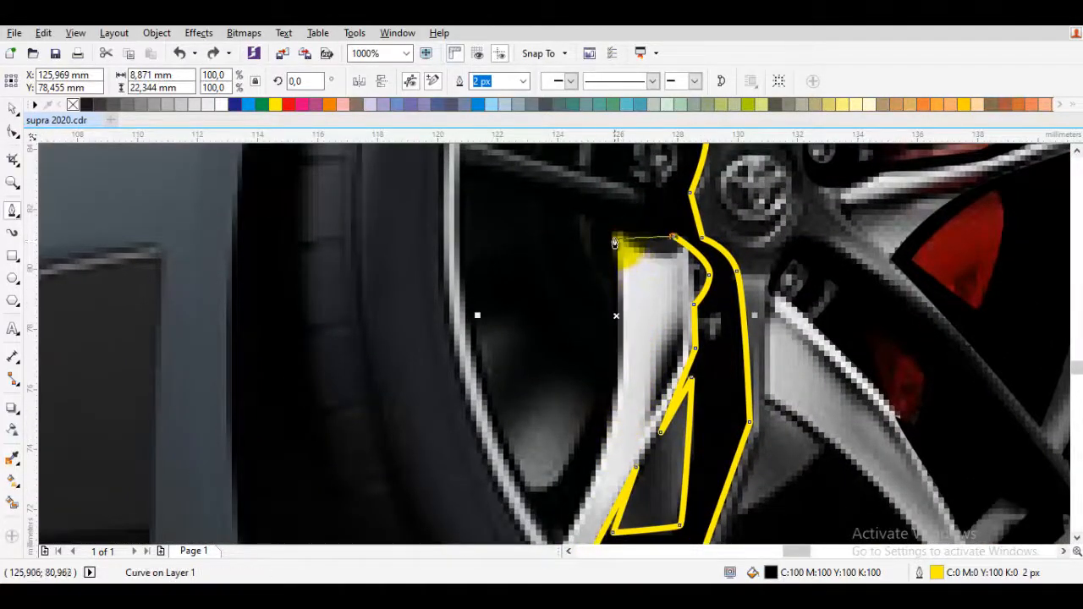
click(614, 235)
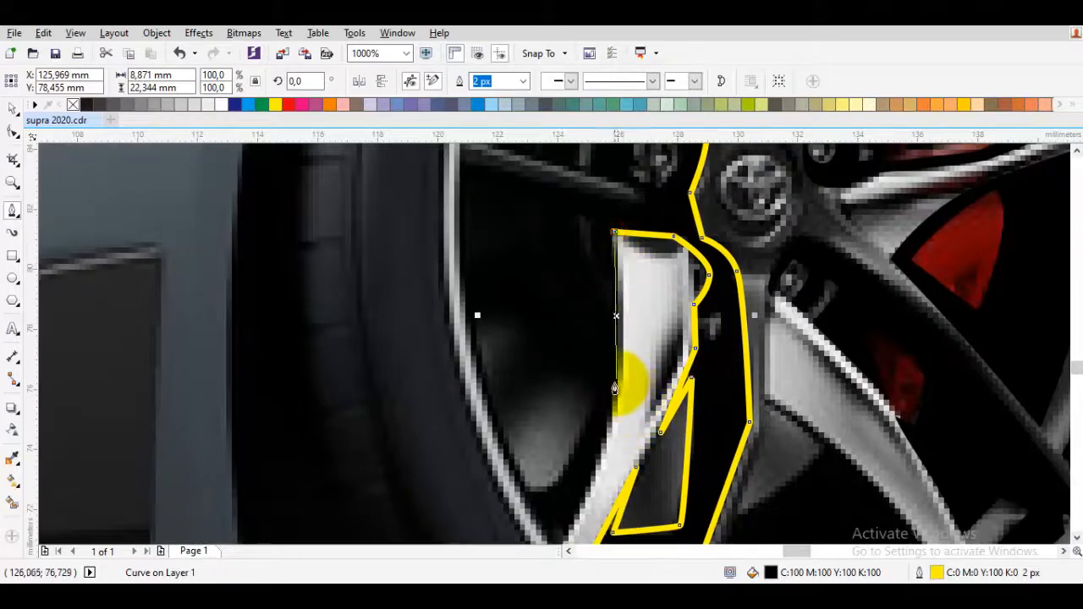
click(615, 405)
drag(609, 458, 609, 461)
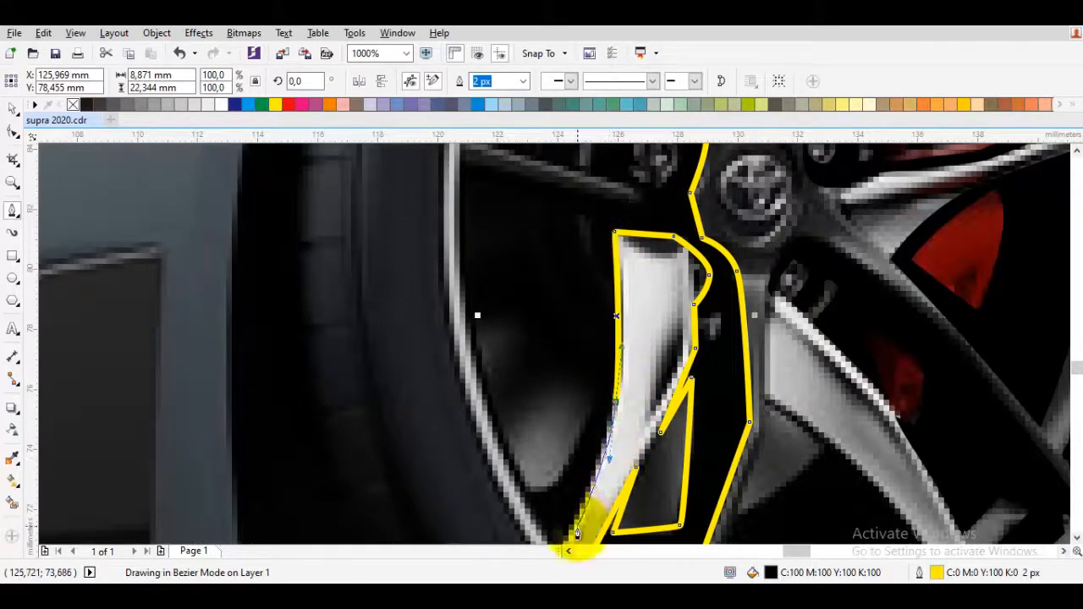
drag(570, 541, 639, 425)
click(626, 429)
- Trace up along the rim's inner edge from the silver spoke's base to above the blurred grey patch, replacing the misplaced node
drag(578, 337, 606, 451)
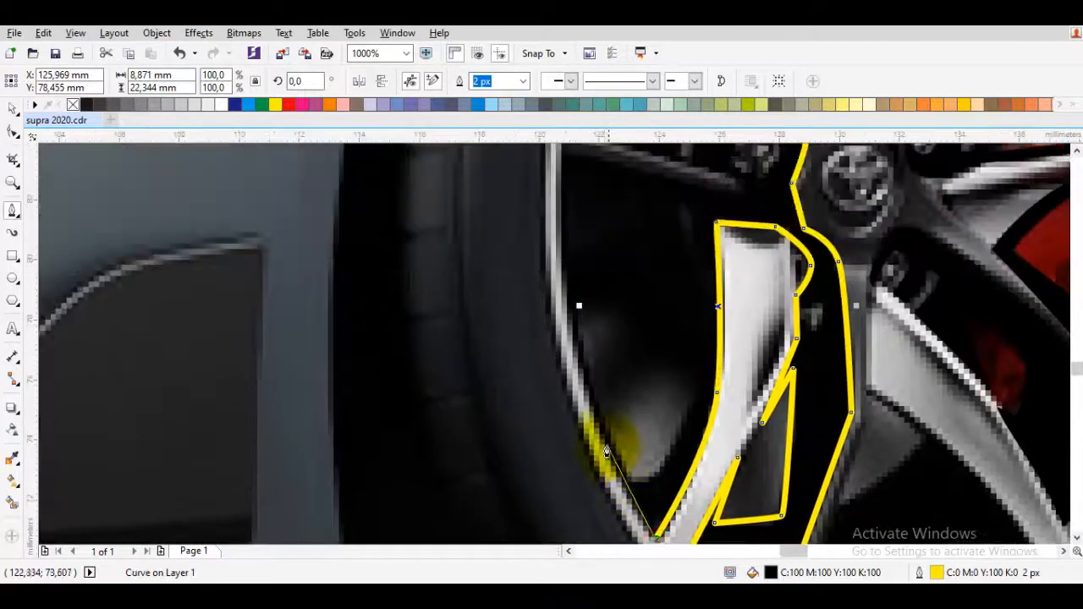
click(592, 421)
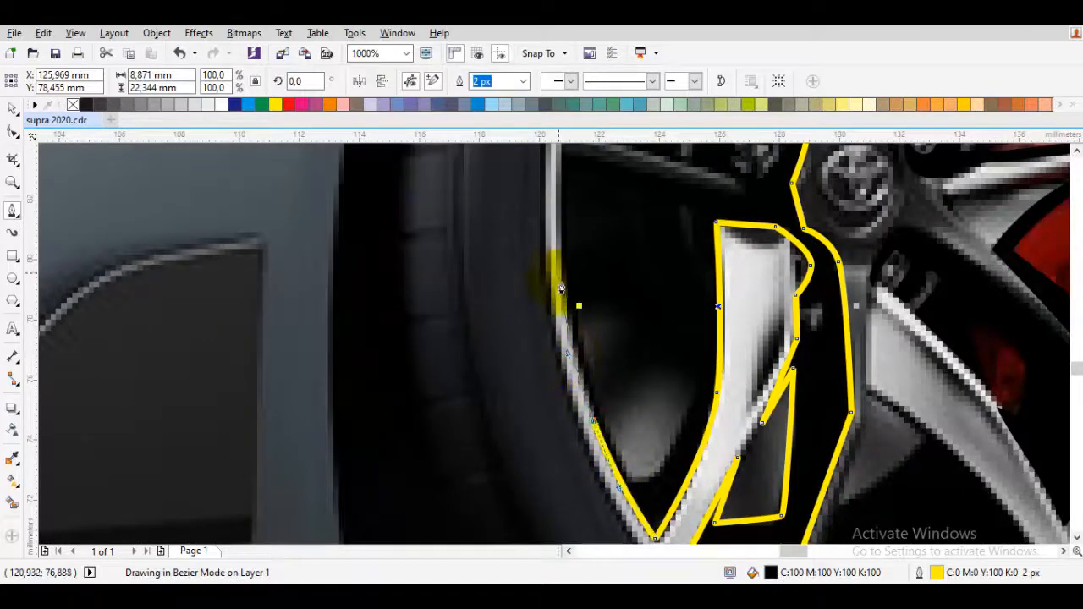
scroll(559, 283, down, 3)
scroll(558, 283, up, 3)
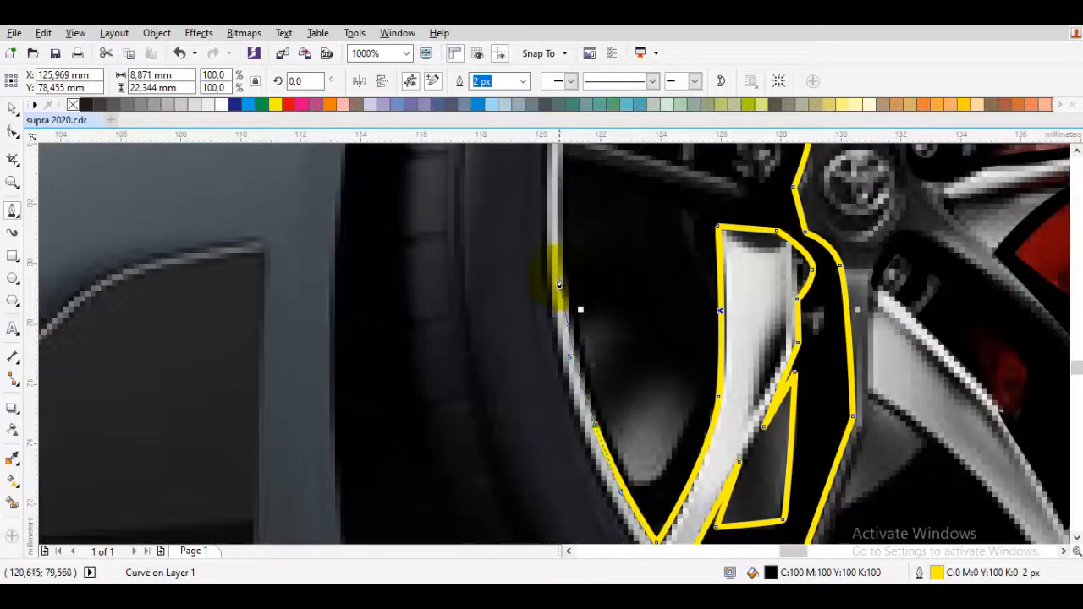
click(597, 438)
click(577, 391)
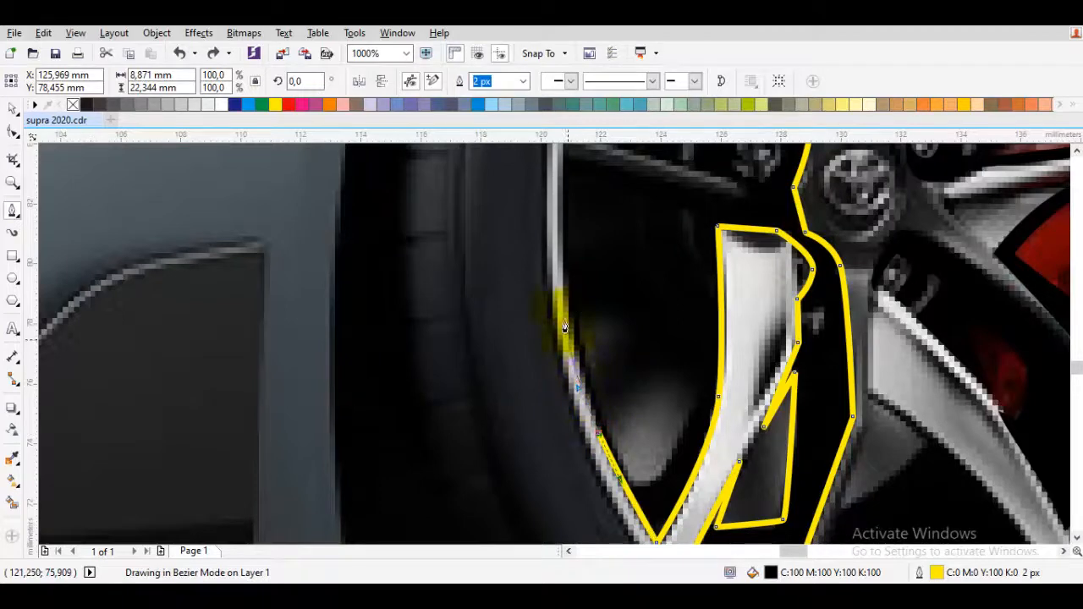
click(567, 307)
- Continue the outline around the blurred grey patch and back to the rim's inner edge just above it
drag(634, 470, 671, 506)
drag(695, 374, 689, 366)
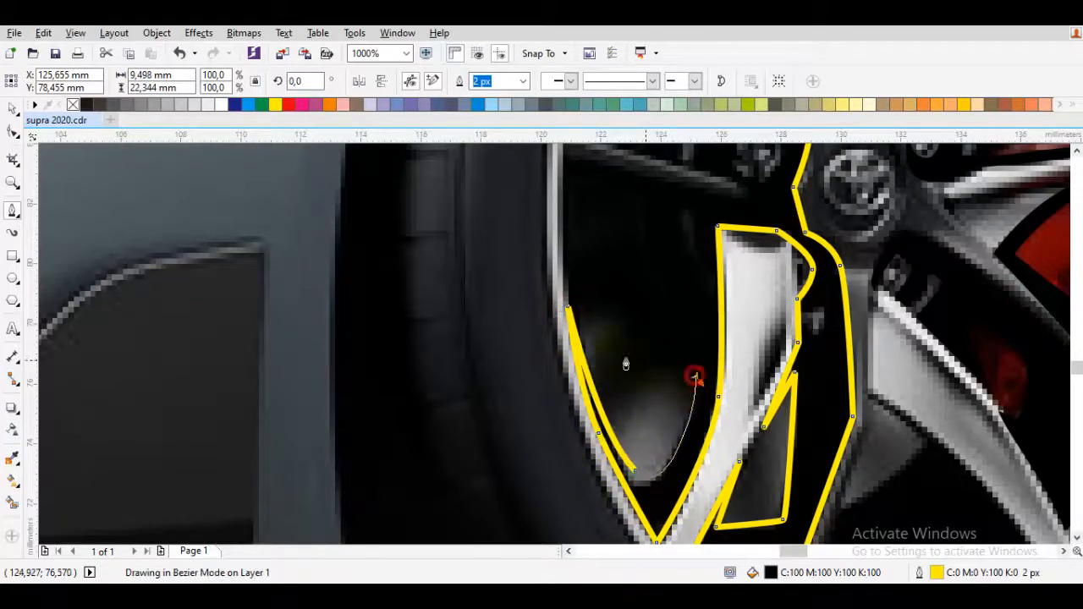
click(625, 357)
drag(620, 303, 594, 363)
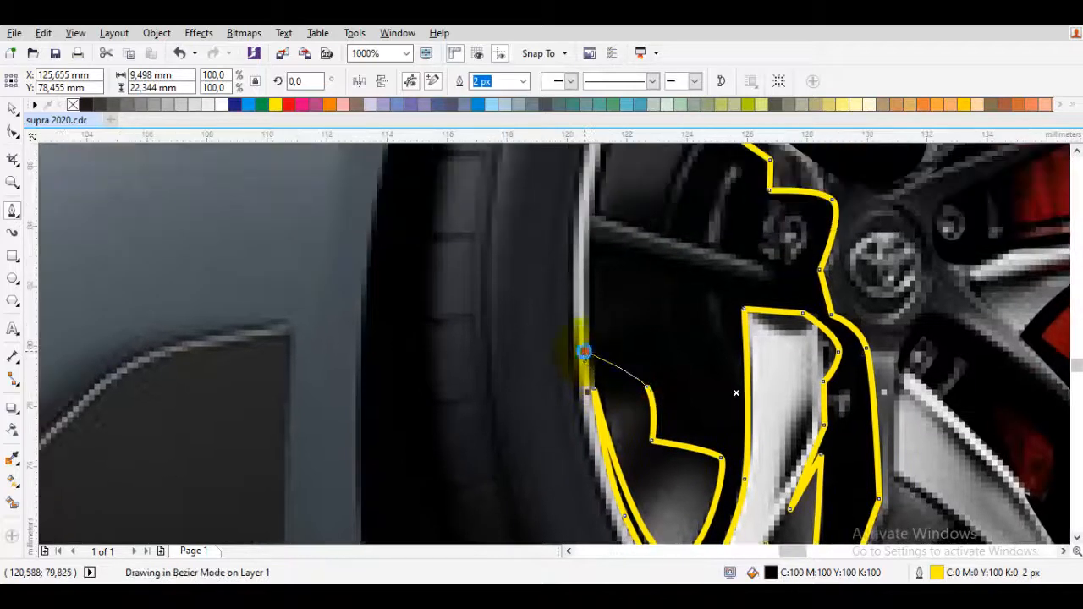
click(582, 350)
- Trace up the rim's inner edge, then along the thin dark spoke's lower edge and around its hub end
scroll(587, 289, up, 2)
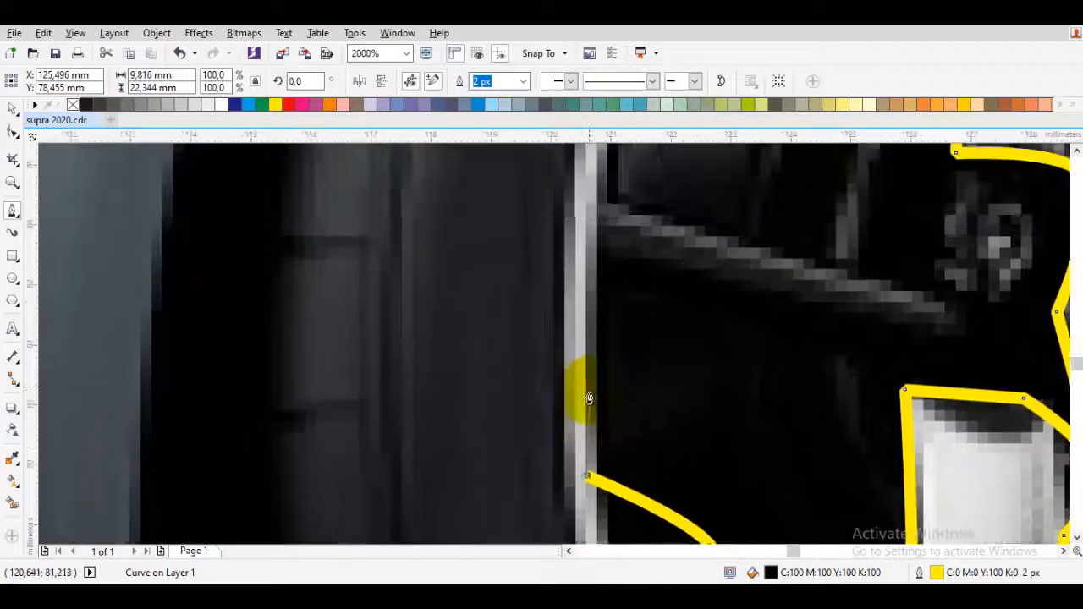
click(590, 366)
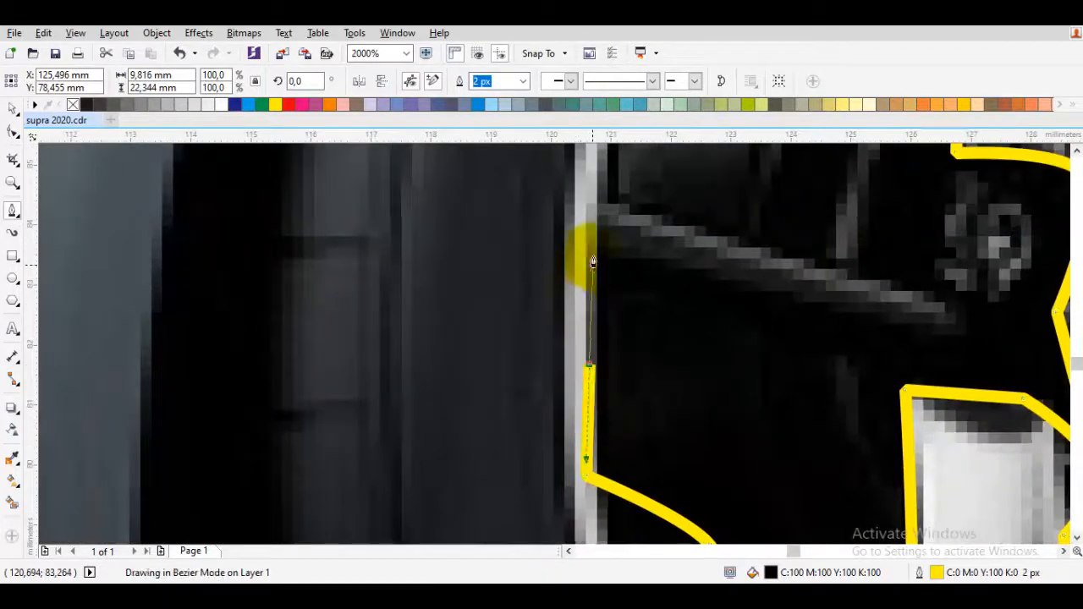
click(596, 221)
click(614, 256)
drag(795, 293, 513, 302)
click(682, 348)
click(703, 315)
drag(357, 240, 544, 362)
click(526, 340)
click(685, 361)
mouse_move(744, 229)
mouse_down()
mouse_move(634, 389)
mouse_move(657, 387)
mouse_up()
key(ctrl+z)
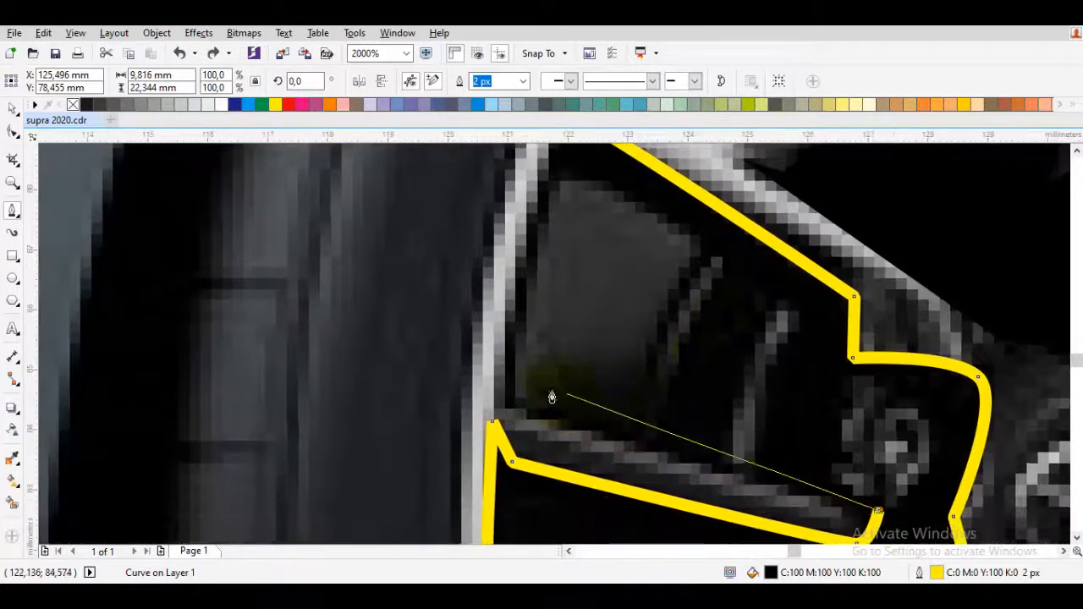
- Trace back along the thin spoke's upper edge, across the grey panel's base and up the narrow strip's hub-side edge to its tip
mouse_move(519, 411)
mouse_down()
mouse_move(629, 428)
mouse_move(663, 375)
mouse_move(660, 389)
mouse_up()
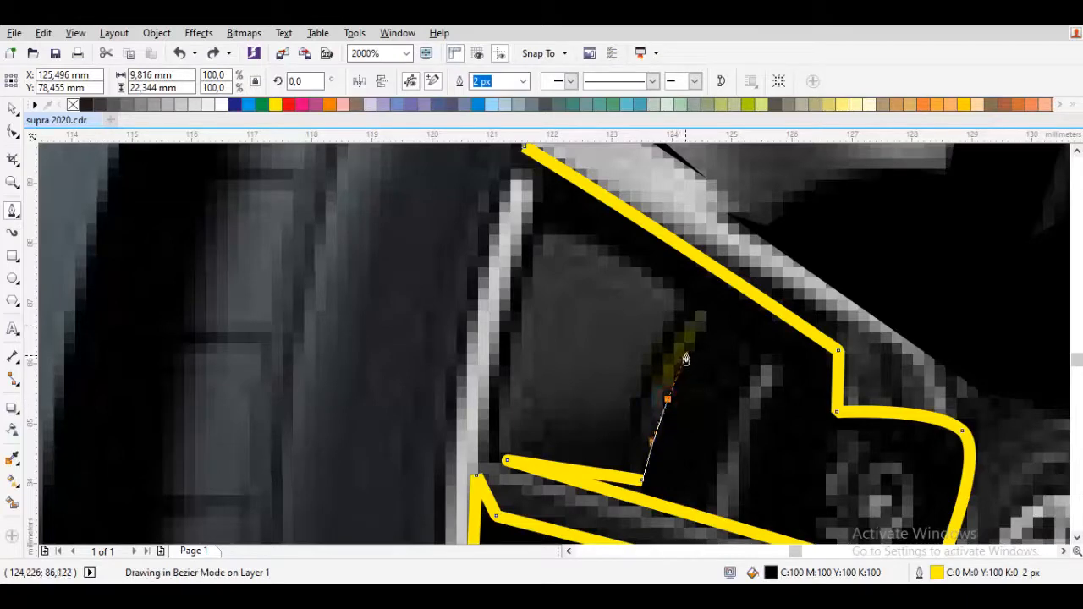
click(710, 322)
scroll(680, 312, up, 1)
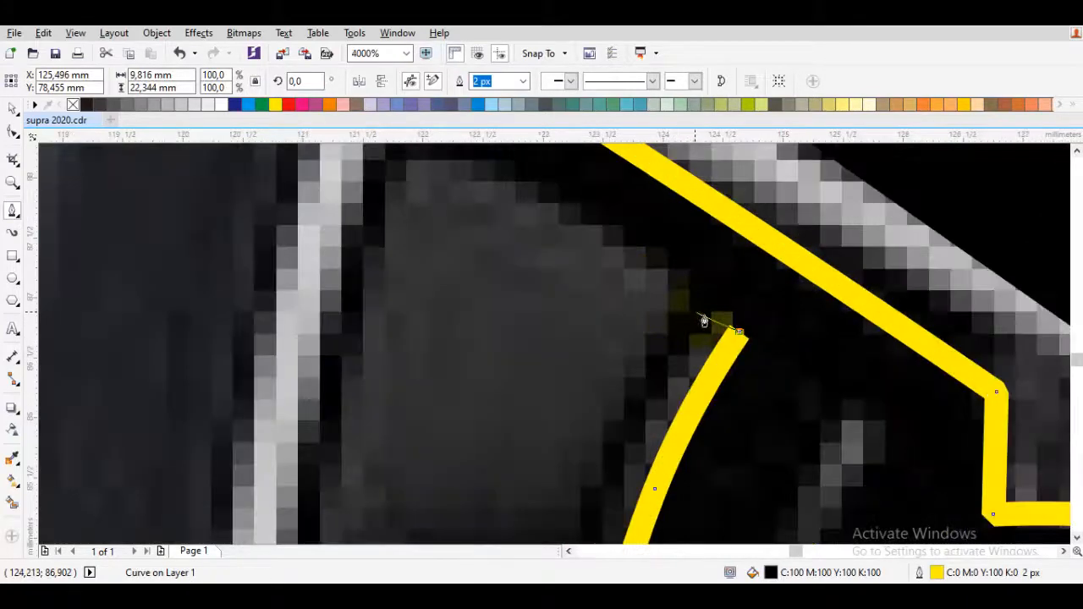
click(703, 316)
- Trace the narrow strip's other edge from its tip down to just above the thin spoke
drag(635, 443, 685, 364)
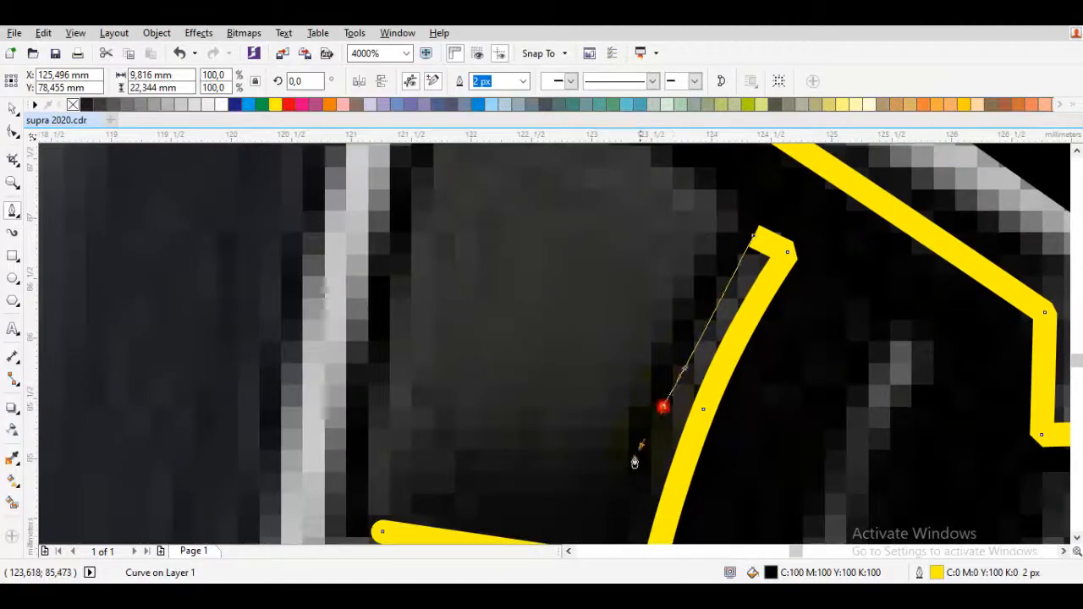
drag(635, 462, 627, 494)
drag(639, 440, 664, 353)
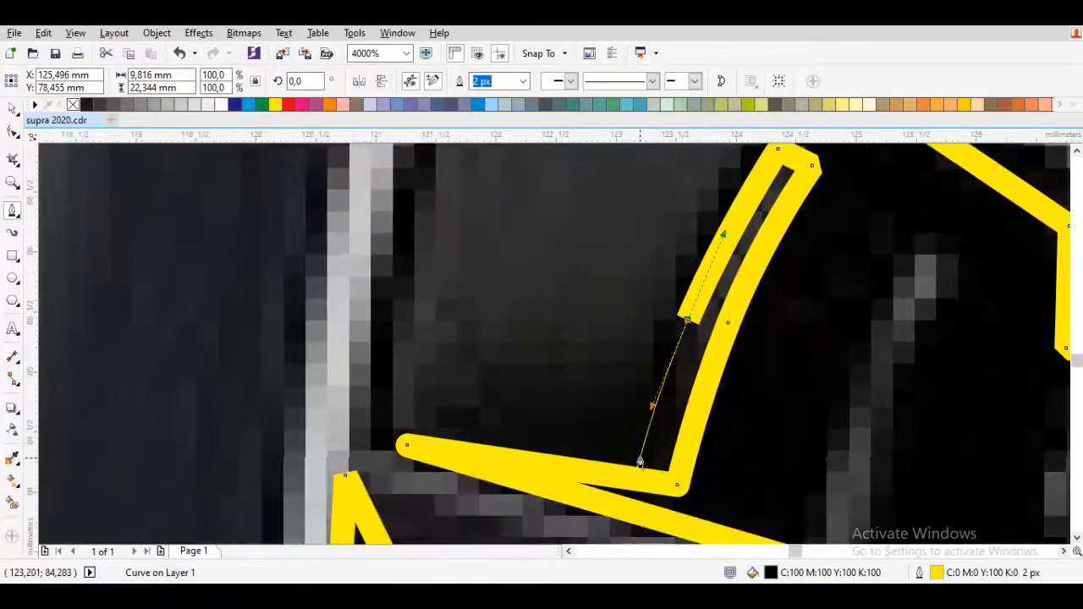
click(639, 448)
- Trace up the grey panel's hub-side edge and across its upper edge to the corner near the rim
drag(660, 307, 622, 431)
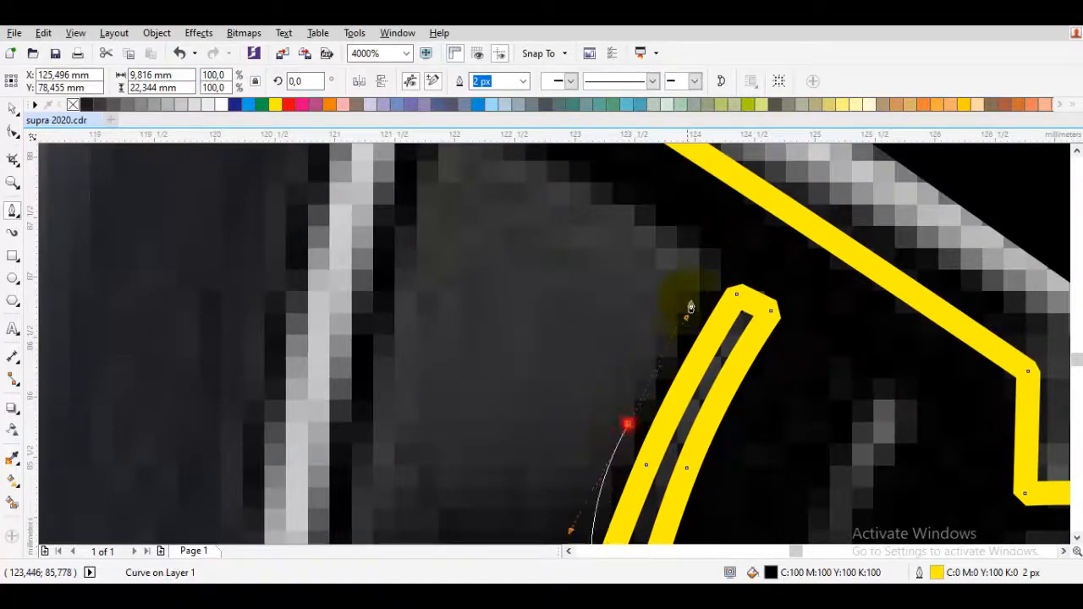
drag(691, 307, 690, 301)
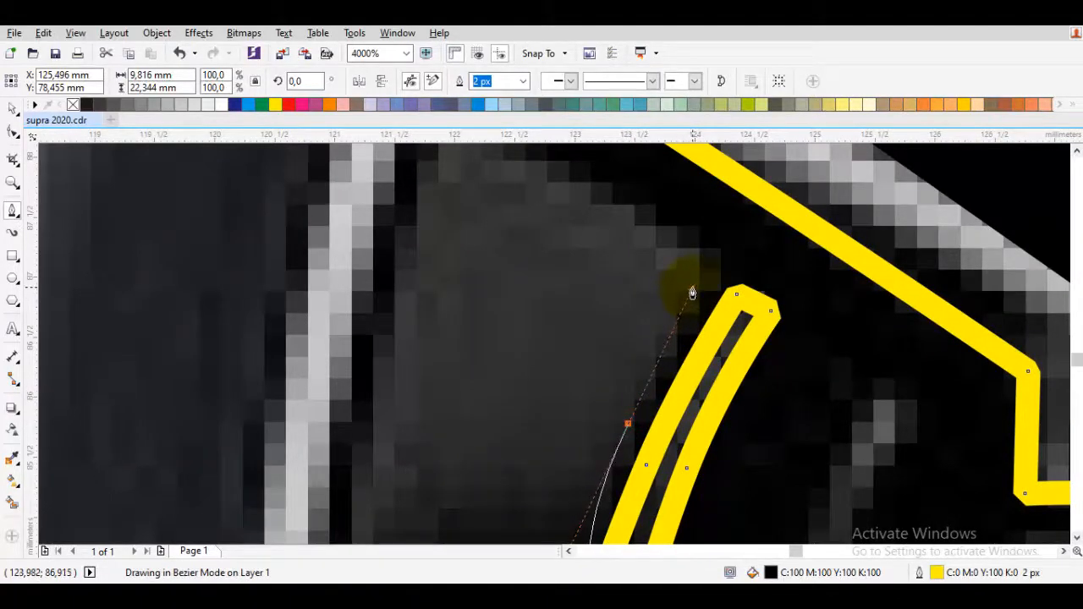
drag(706, 265, 692, 302)
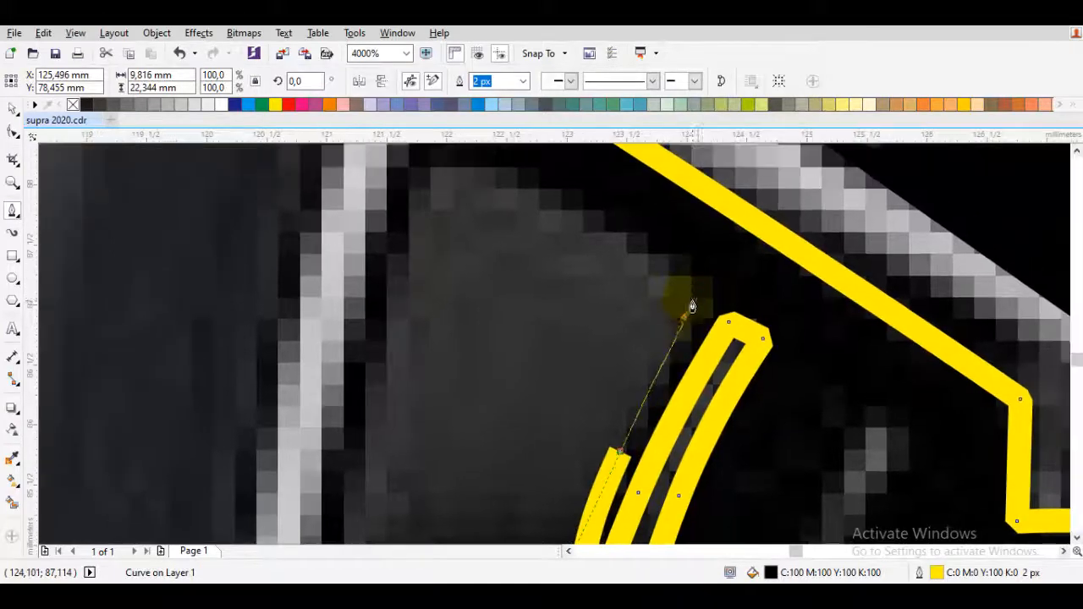
click(704, 294)
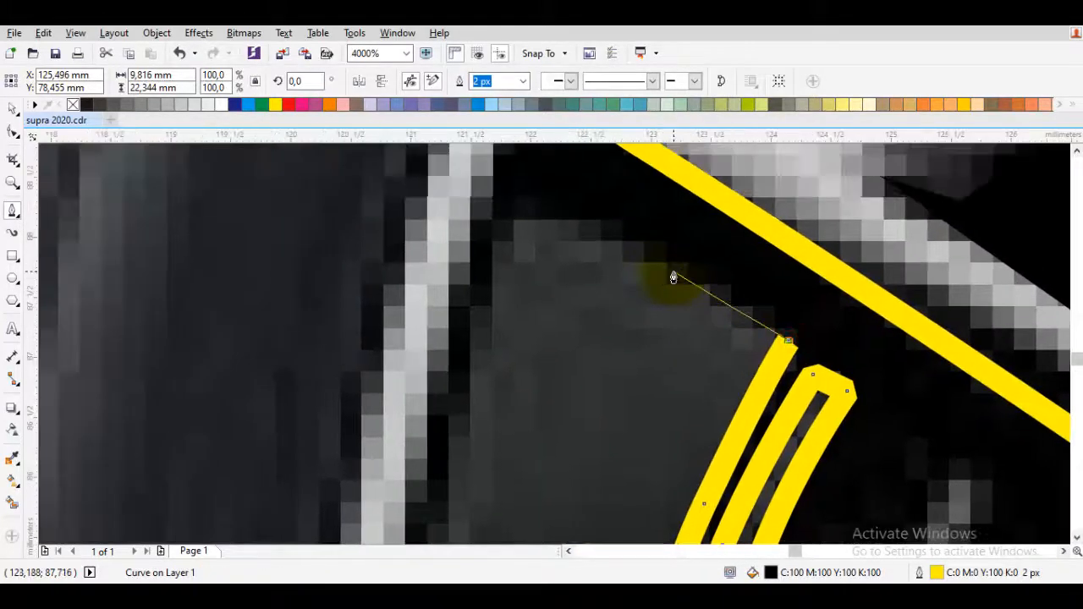
drag(648, 276, 686, 309)
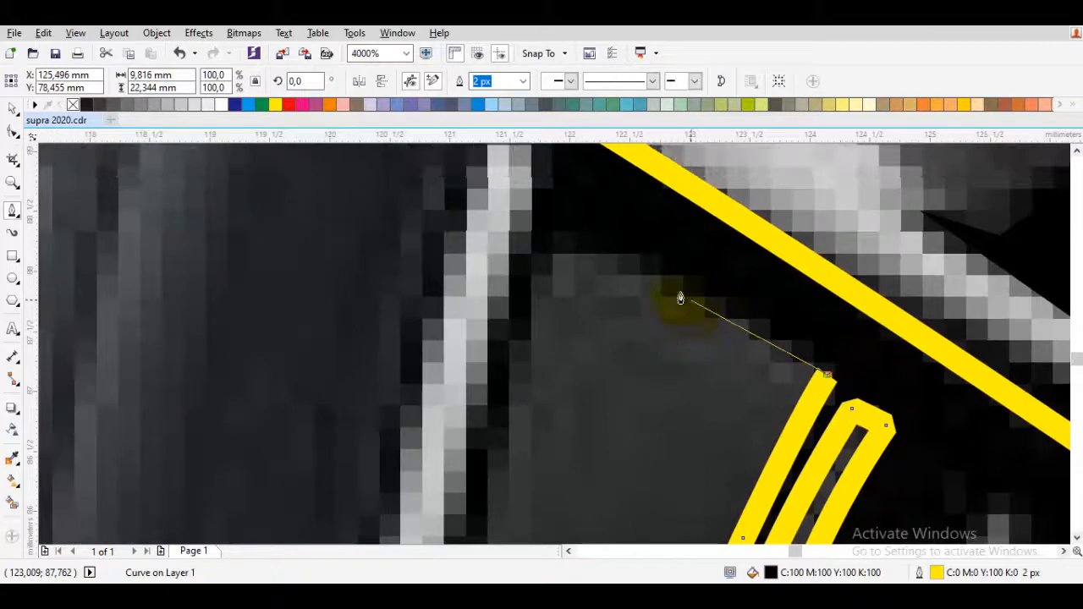
drag(593, 254, 679, 289)
click(635, 278)
- Trace down the grey panel's rim-side edge, return up the rim's inner edge and close the outline at its starting node
scroll(632, 306, down, 2)
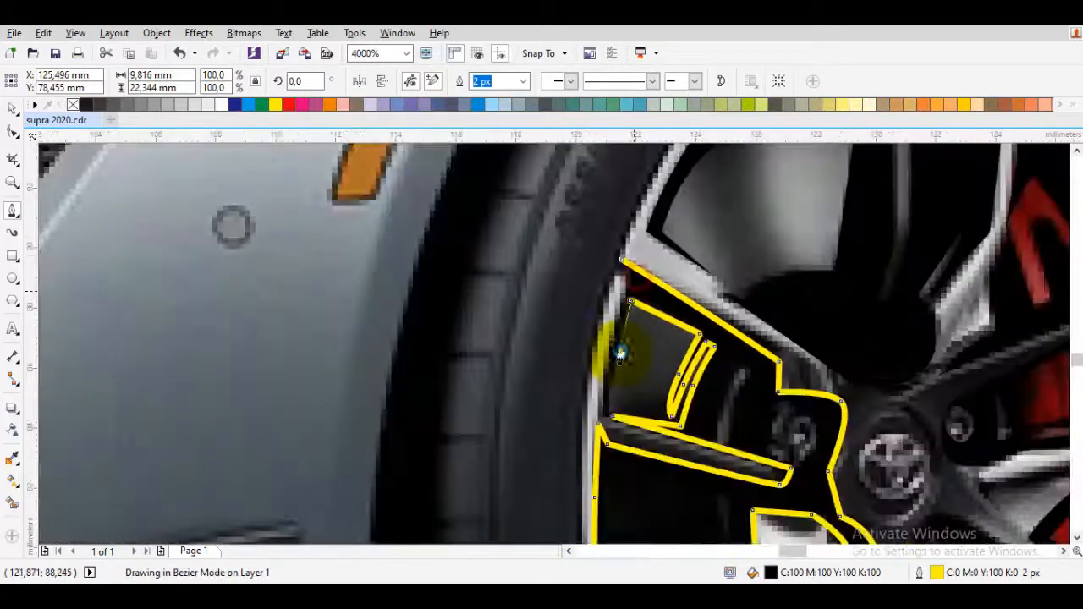
drag(621, 353, 636, 340)
scroll(630, 359, up, 1)
click(623, 363)
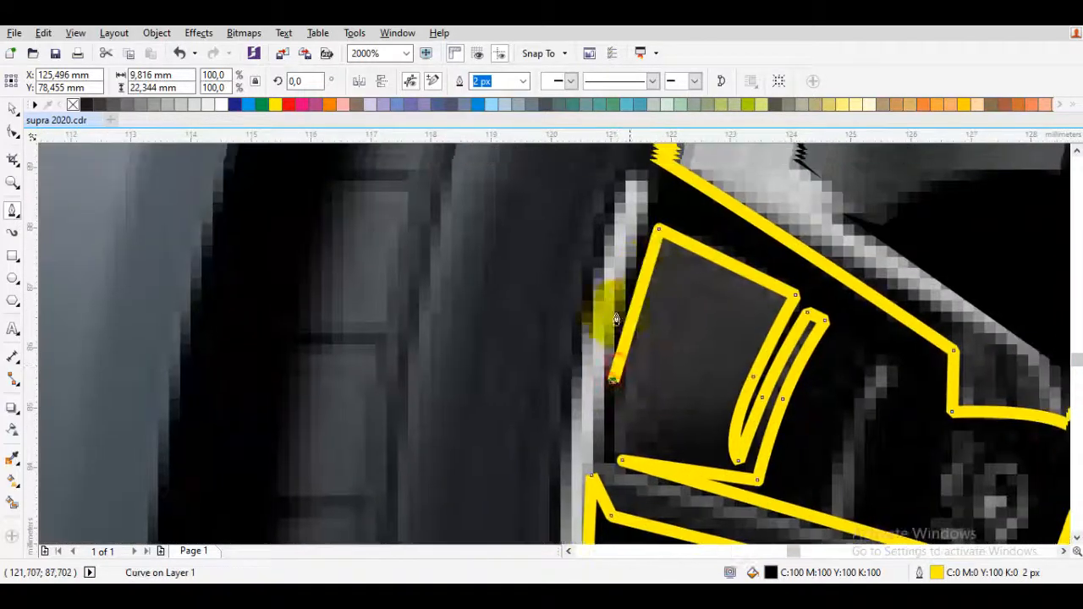
drag(625, 282, 624, 280)
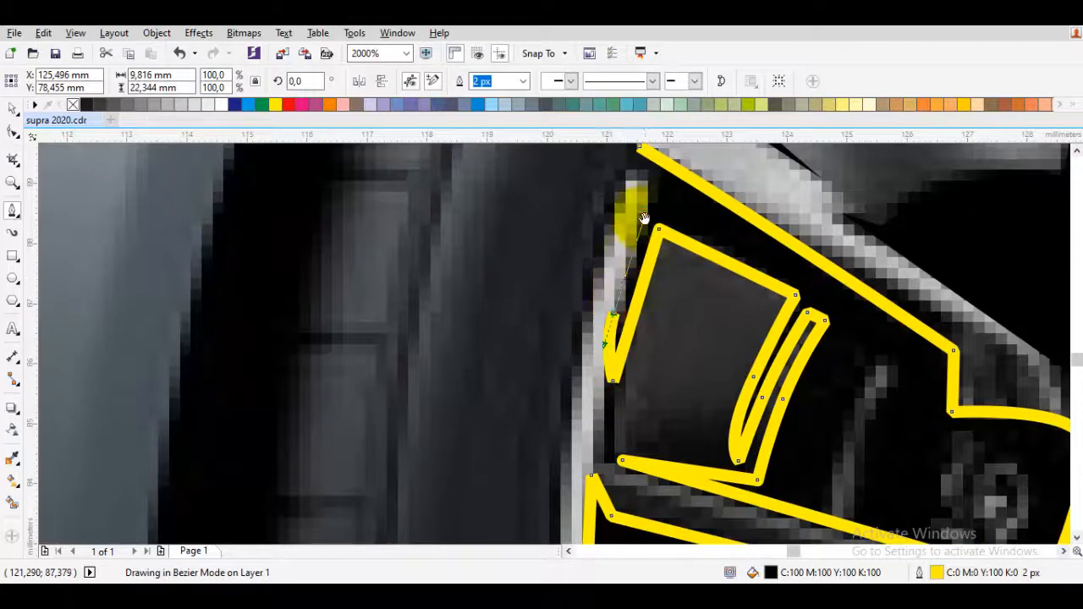
drag(648, 201, 641, 243)
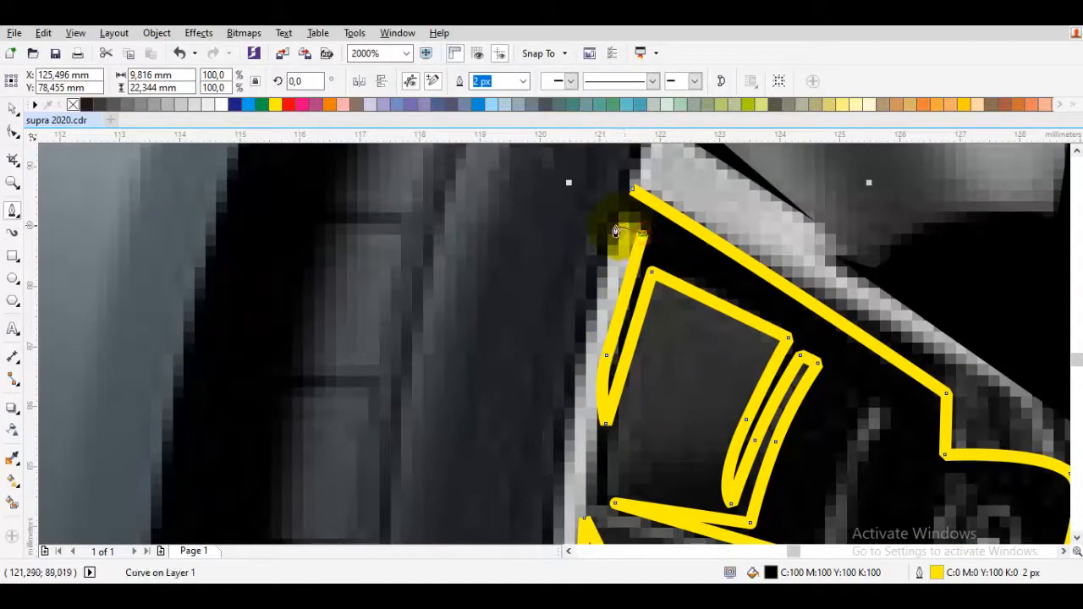
scroll(630, 191, down, 4)
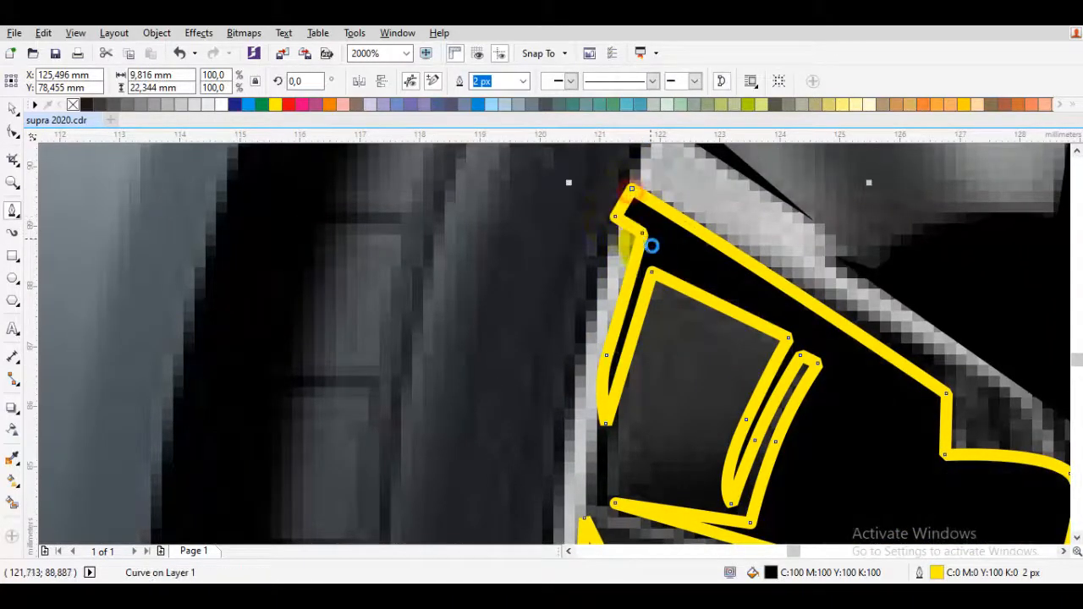
- Remove the black fill from the closed wheel-opening shape to expose the photo beneath
key(F10)
scroll(748, 341, up, 2)
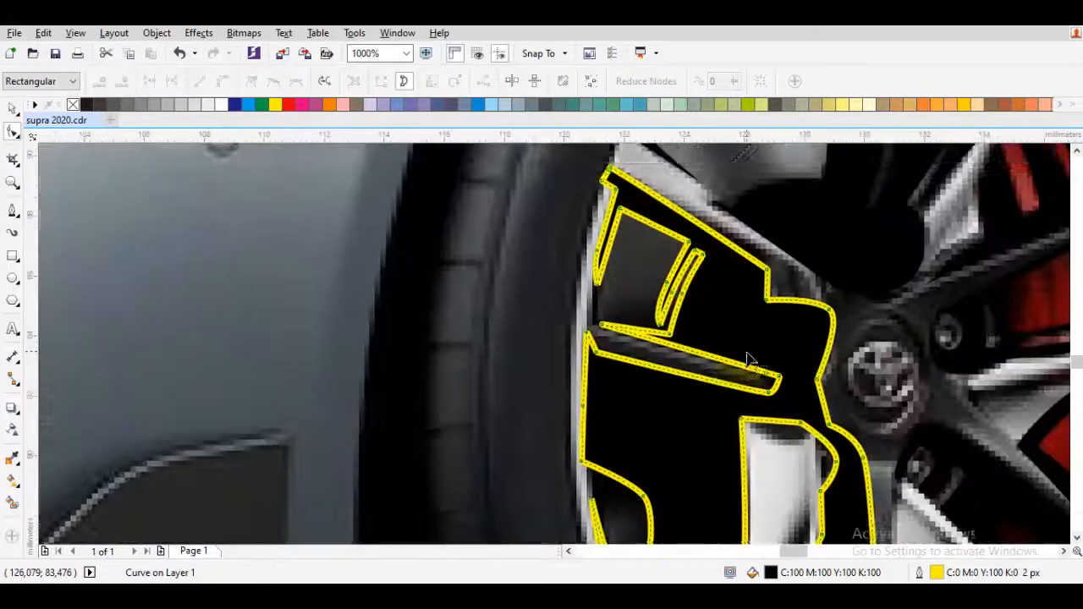
scroll(670, 276, up, 2)
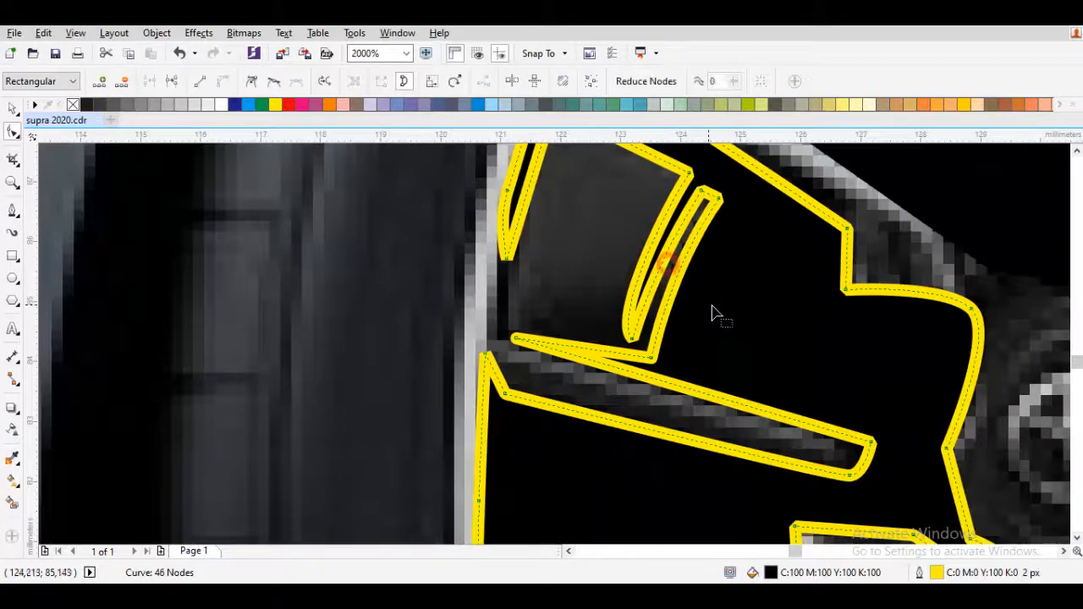
scroll(733, 310, down, 3)
scroll(728, 314, up, 2)
key(space)
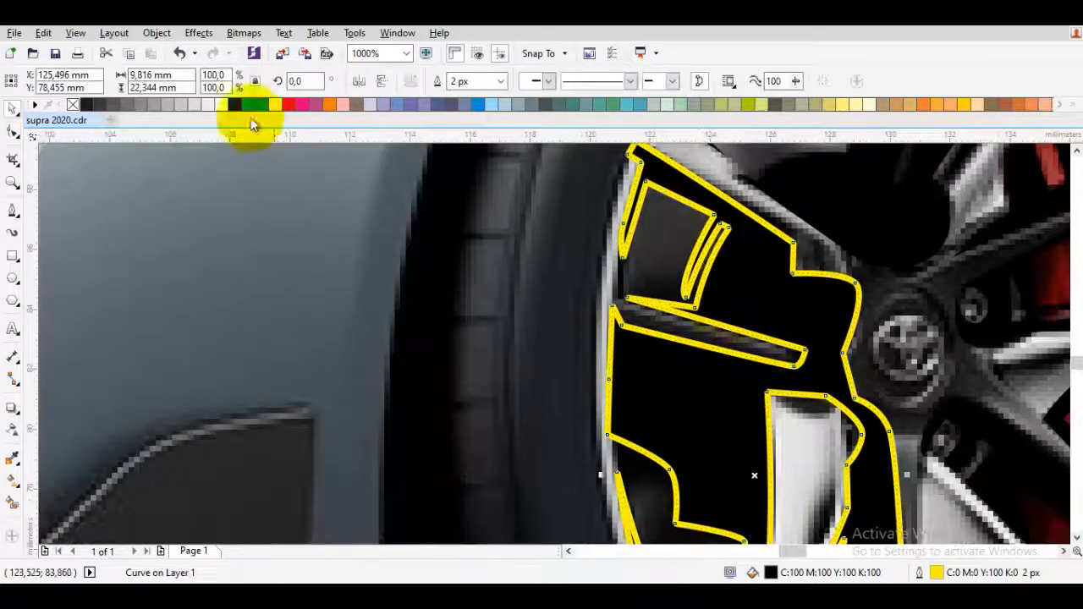
click(75, 105)
- Draw a narrow closed shape about 3.2 mm tall over the light strip above the thin spoke and cut it from the wheel opening
scroll(664, 245, up, 2)
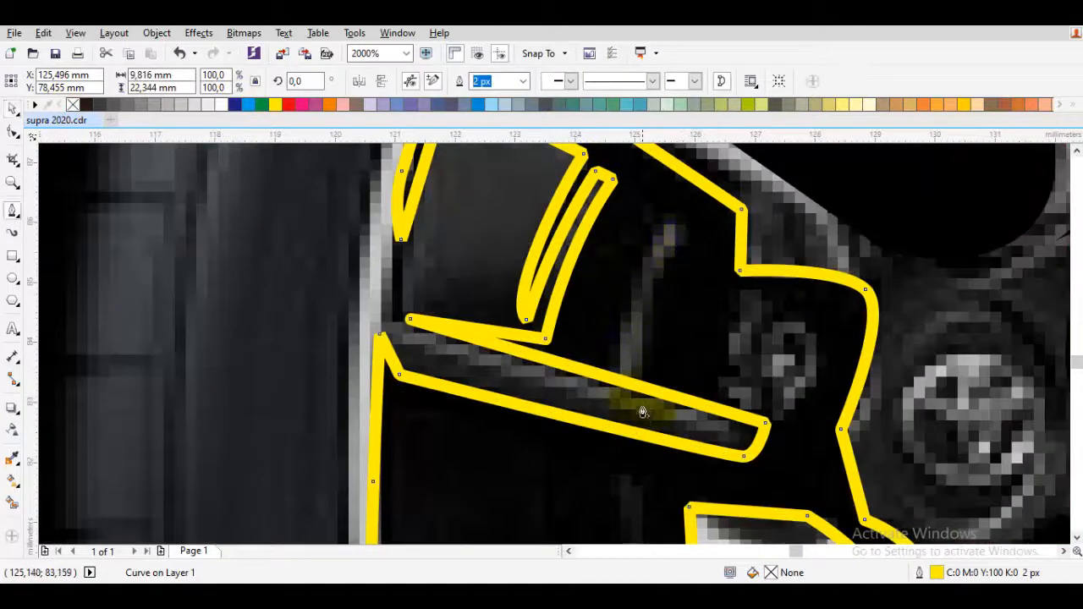
drag(633, 354, 642, 337)
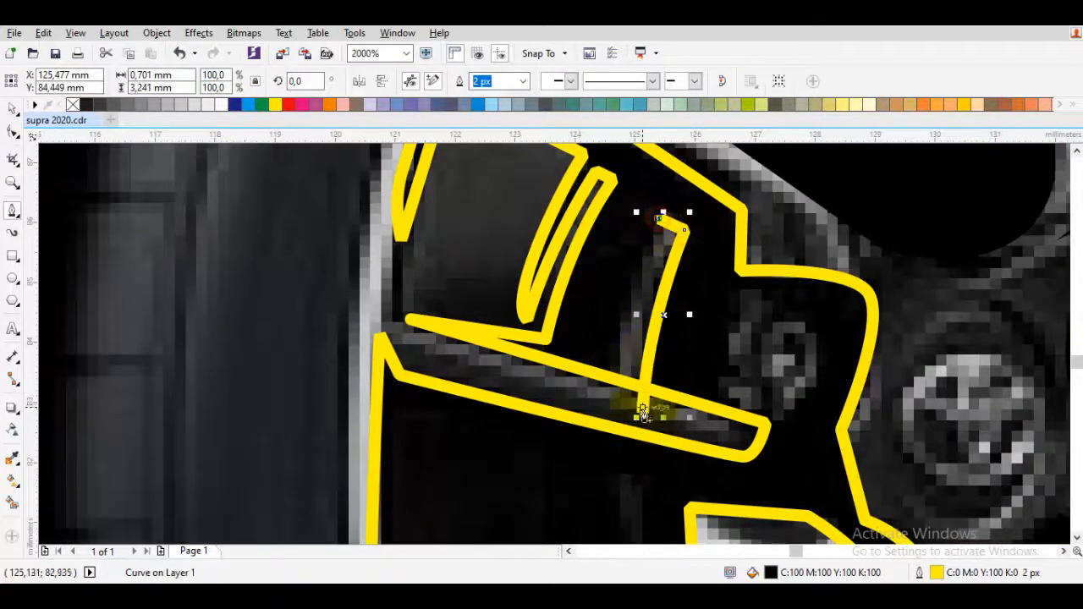
key(space)
shift+click(586, 336)
click(556, 82)
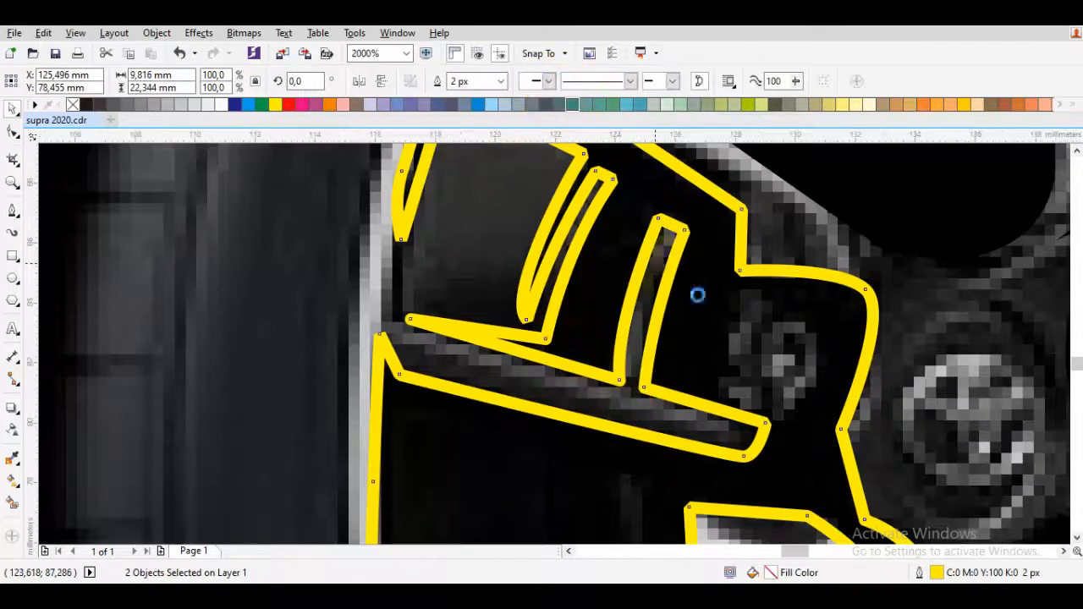
click(695, 296)
- Draw a rounded closed shape about 1.8 by 2.2 mm around the lug detail at the thin spoke's hub end and cut it out
scroll(690, 304, down, 1)
scroll(681, 320, up, 1)
key(space)
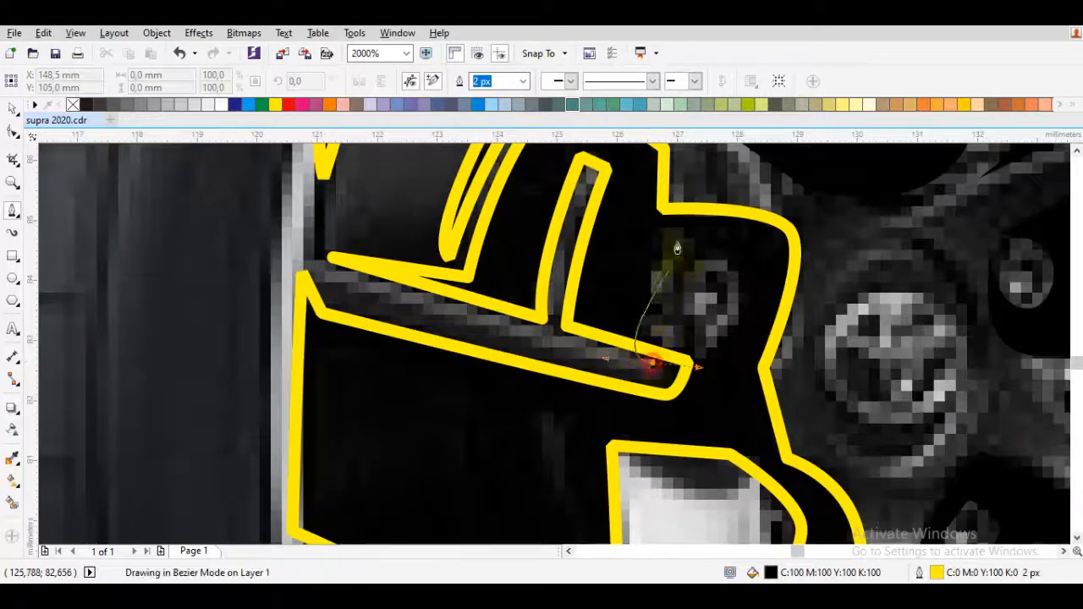
drag(697, 245, 744, 290)
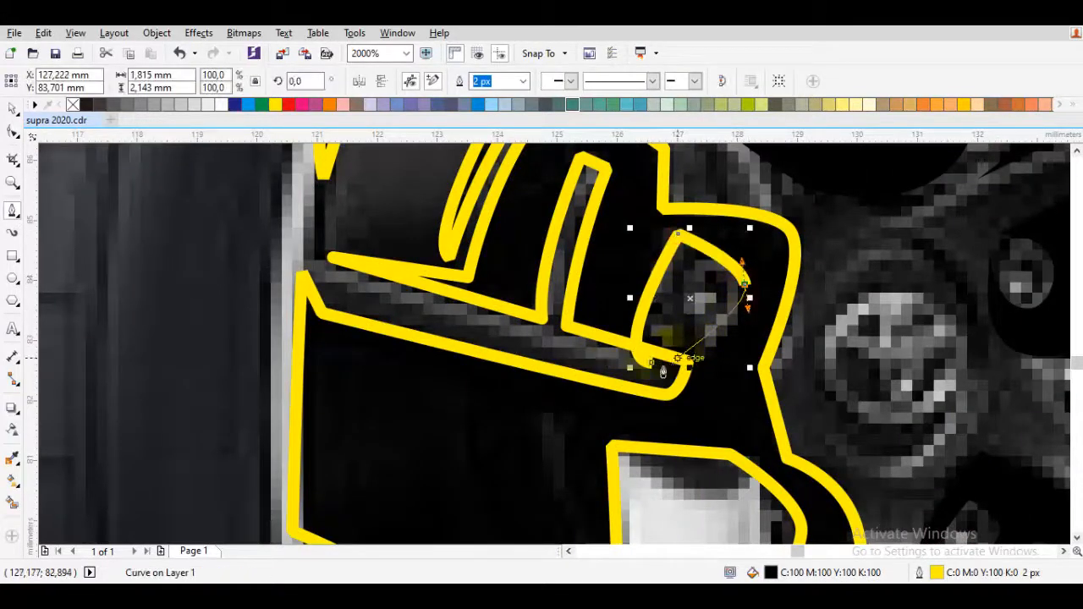
drag(698, 385, 714, 387)
key(space)
shift+click(716, 386)
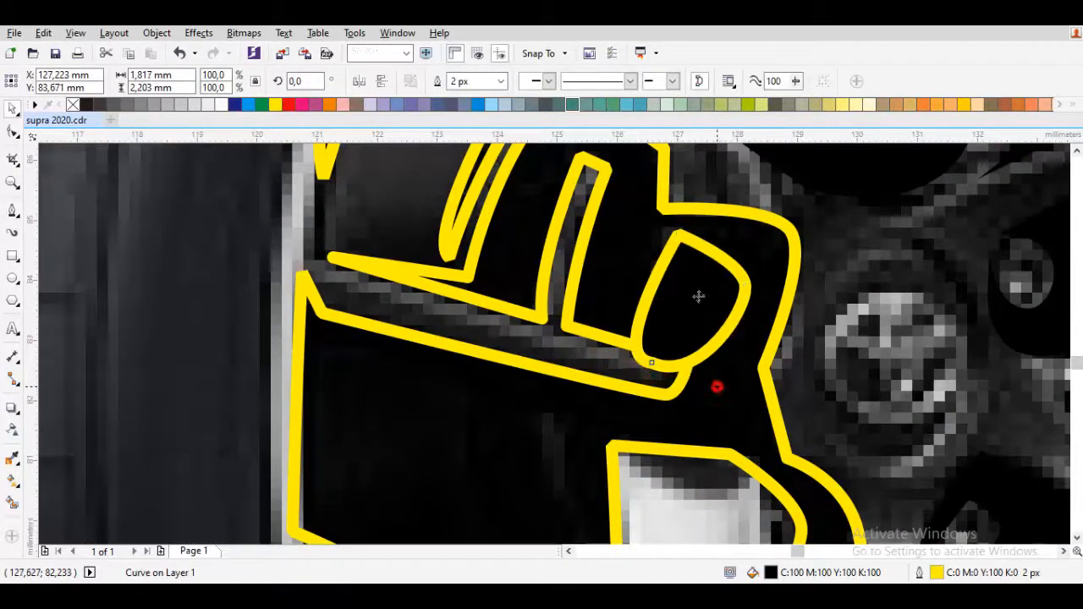
click(548, 80)
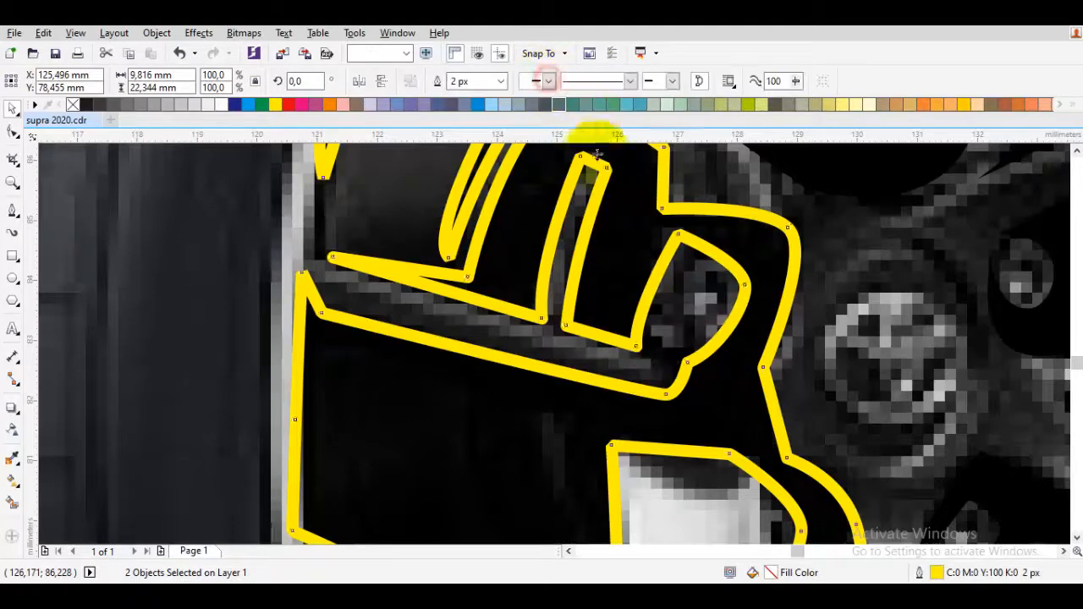
click(671, 325)
- Delete the middle node on the outline's rim-side edge between the thin spoke and the blurred grey patch
double_click(733, 371)
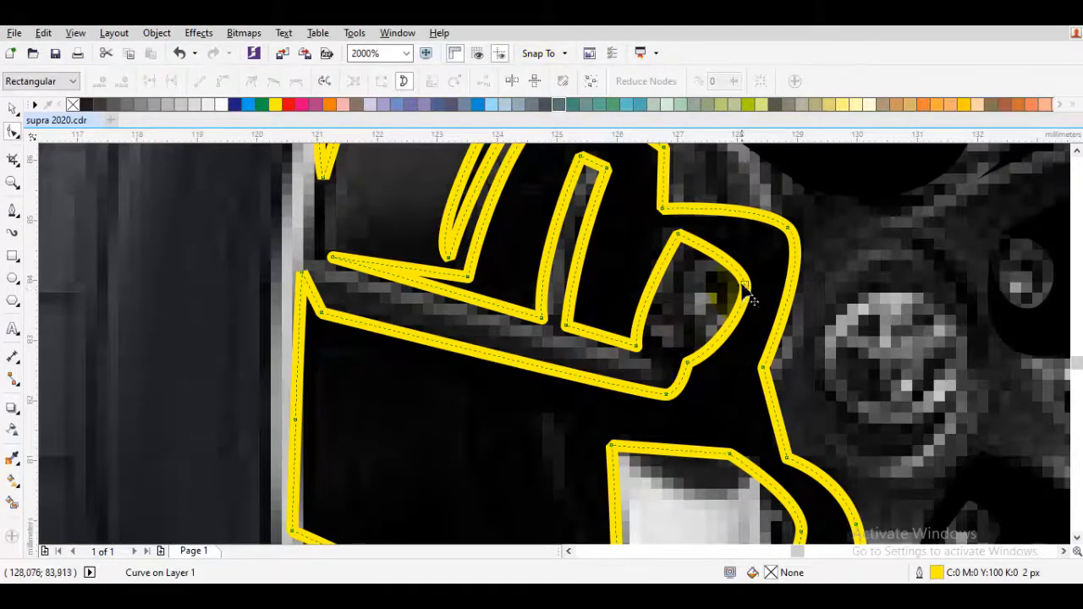
key(space)
scroll(744, 292, down, 1)
click(714, 309)
drag(648, 416, 629, 373)
double_click(597, 297)
scroll(601, 302, down, 1)
scroll(563, 371, up, 1)
key(F5)
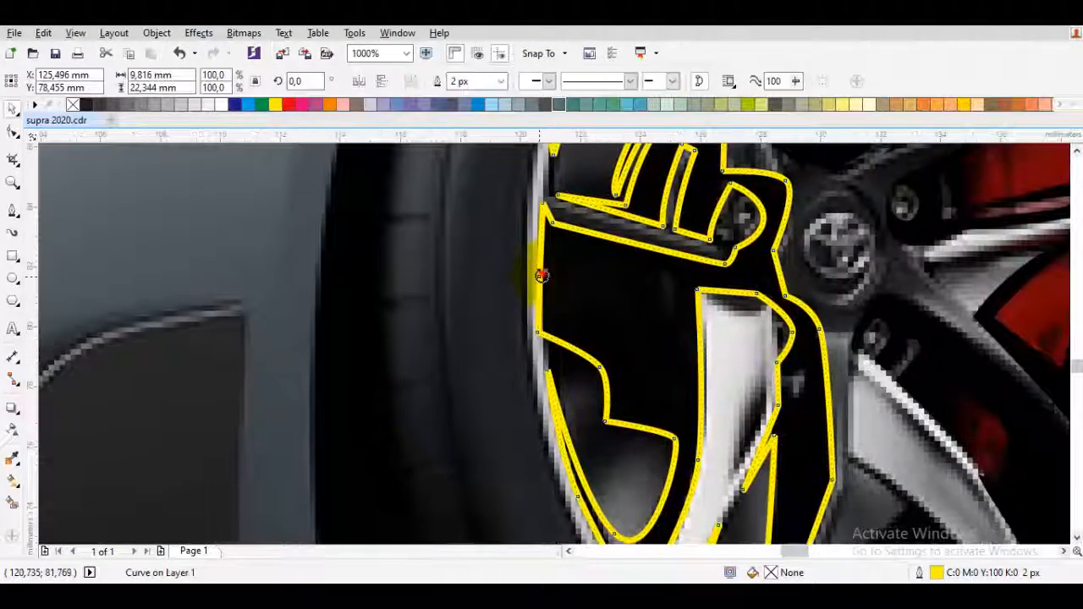
key(F10)
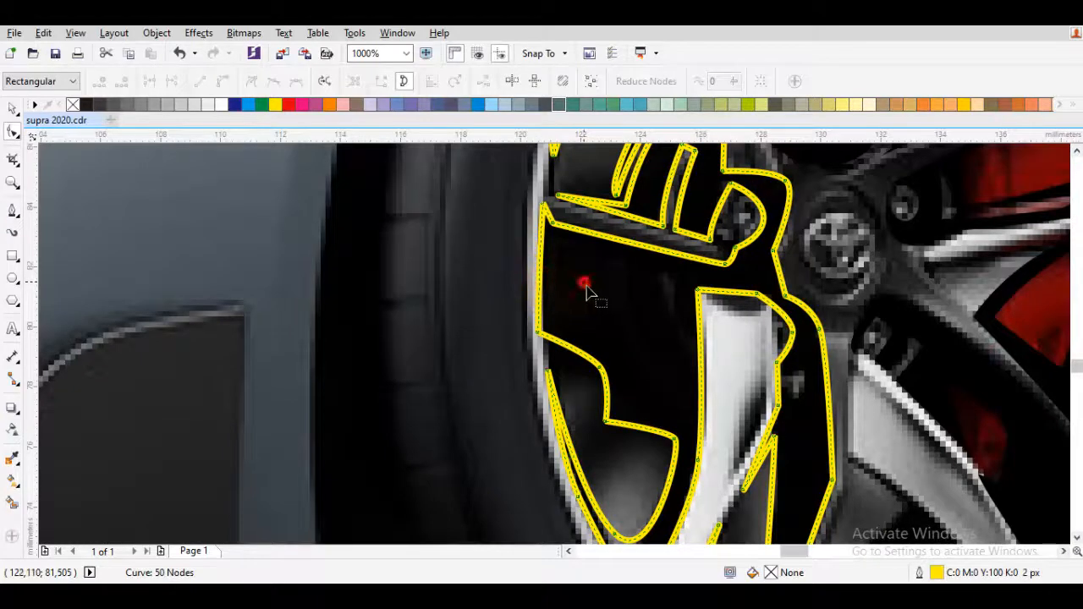
key(F5)
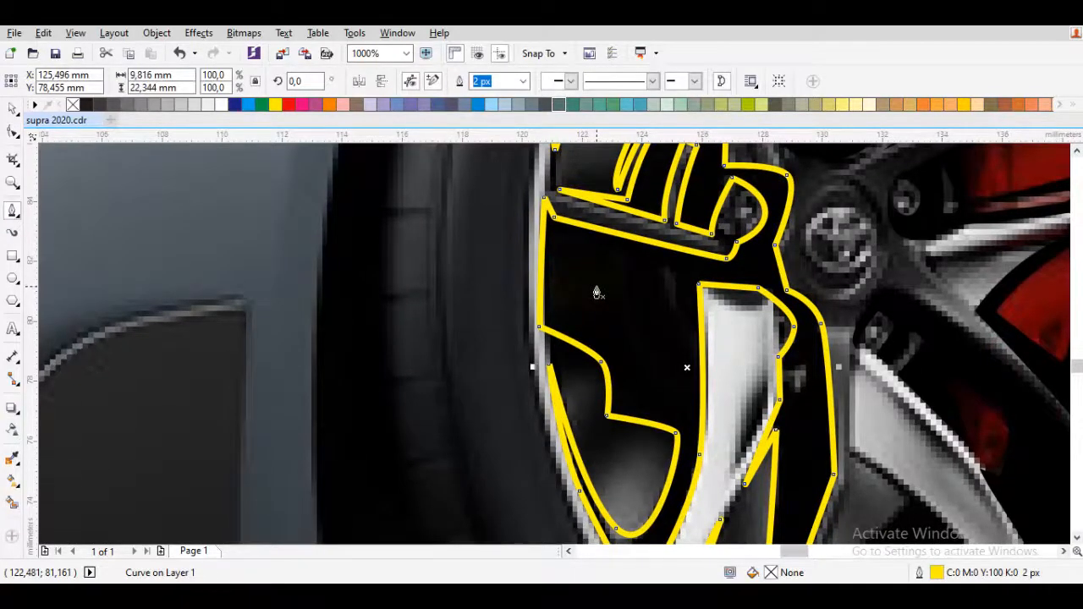
drag(607, 289, 625, 303)
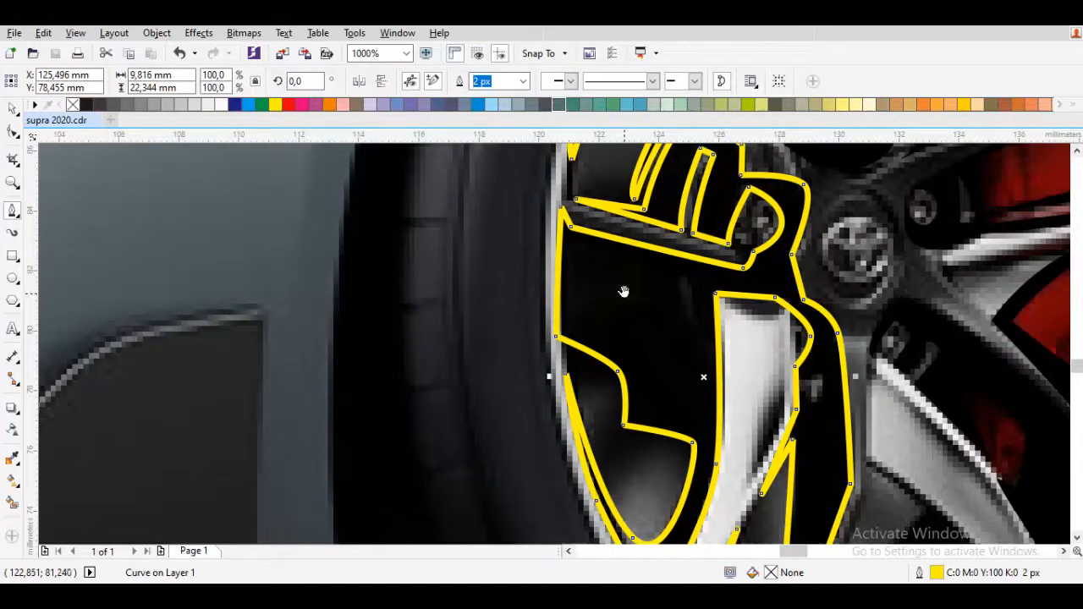
drag(623, 291, 626, 286)
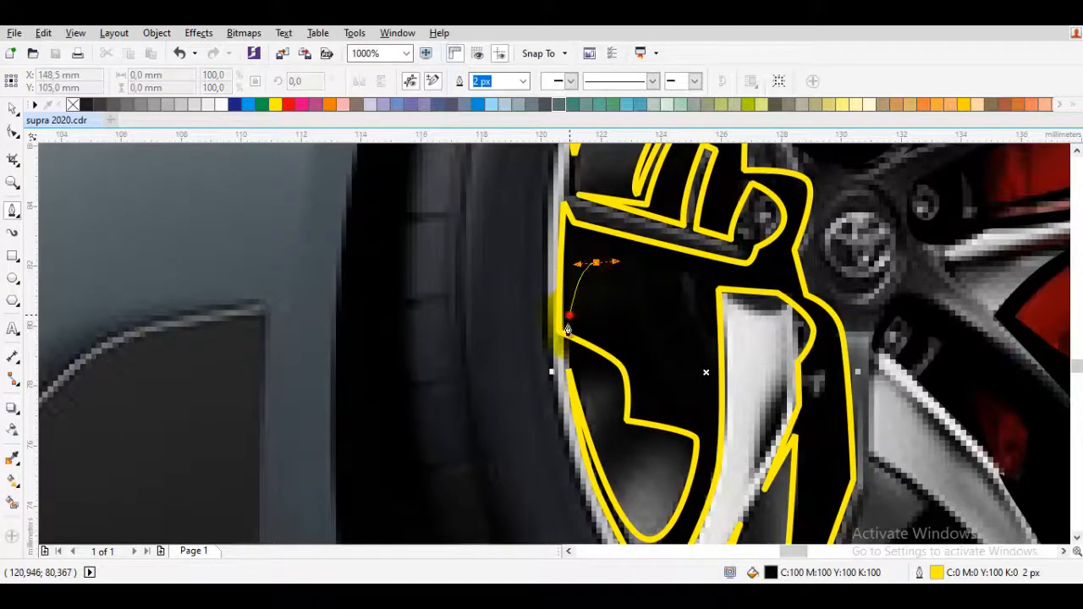
drag(606, 471, 558, 349)
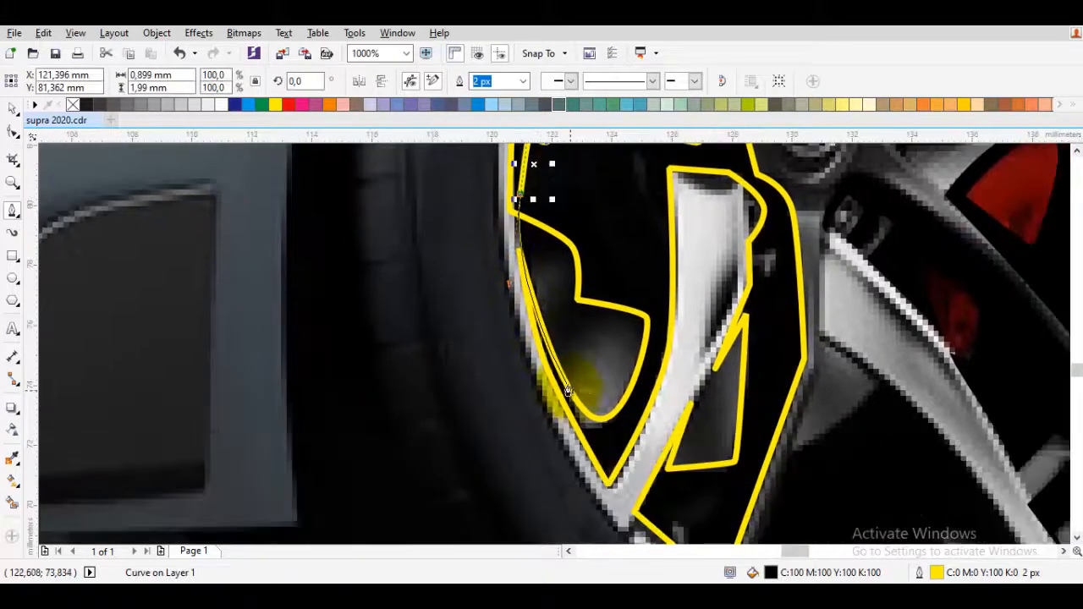
scroll(555, 334, up, 1)
scroll(607, 414, down, 1)
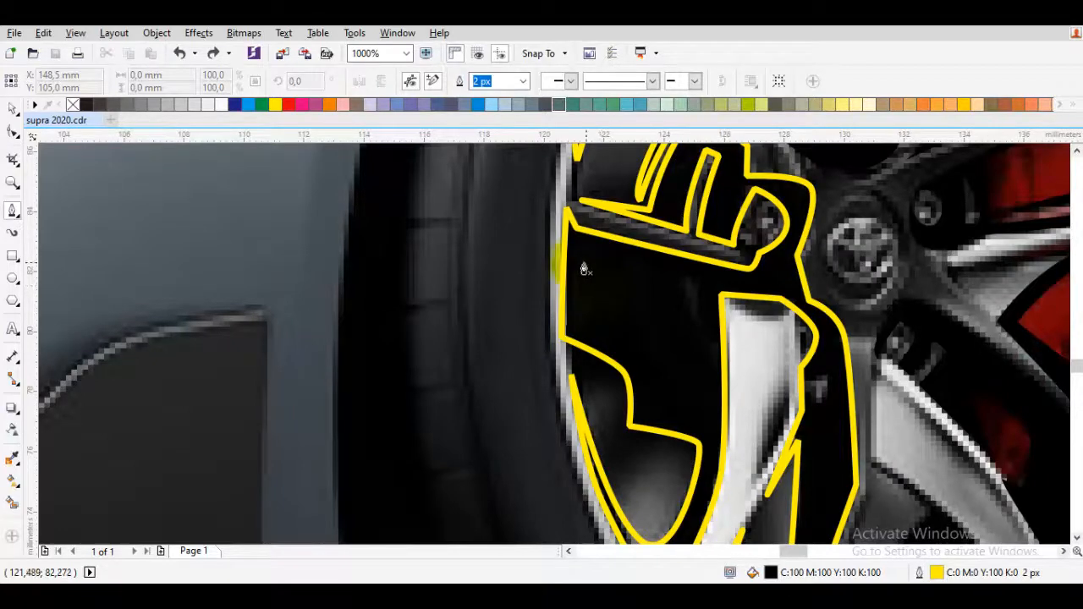
- Draw a closed curved shape about 4.5 mm wide along the rim-side edge that separates the two blurred grey patches
scroll(604, 448, up, 2)
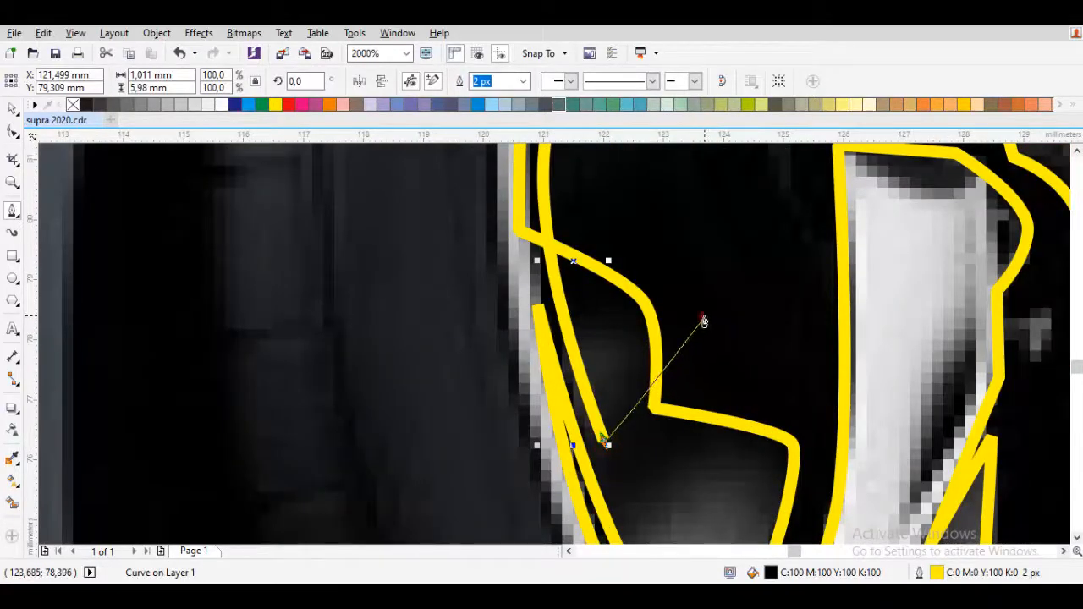
drag(729, 361, 718, 328)
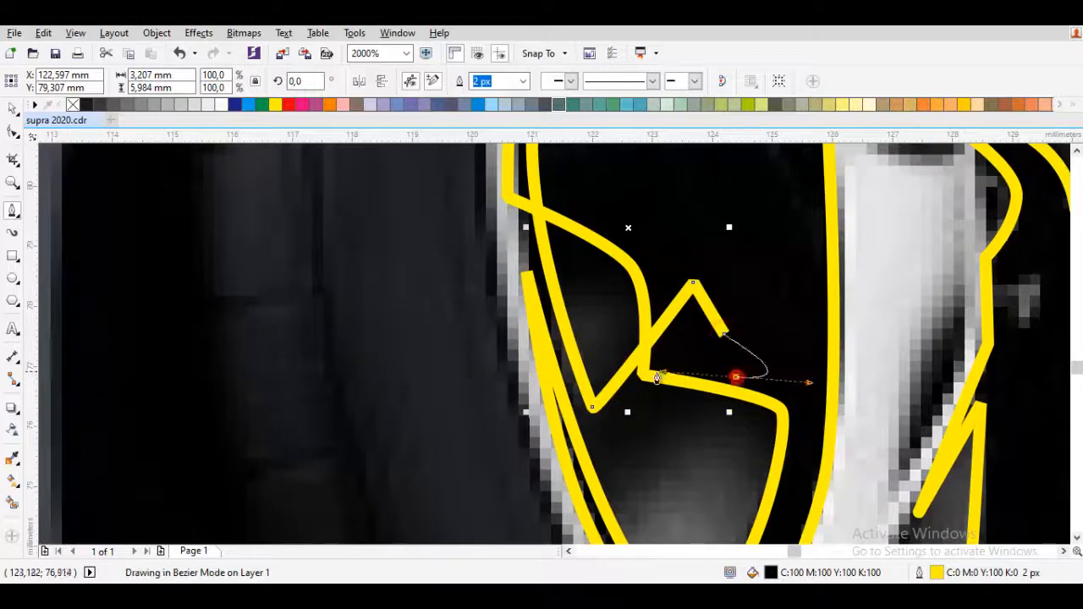
drag(607, 536, 631, 409)
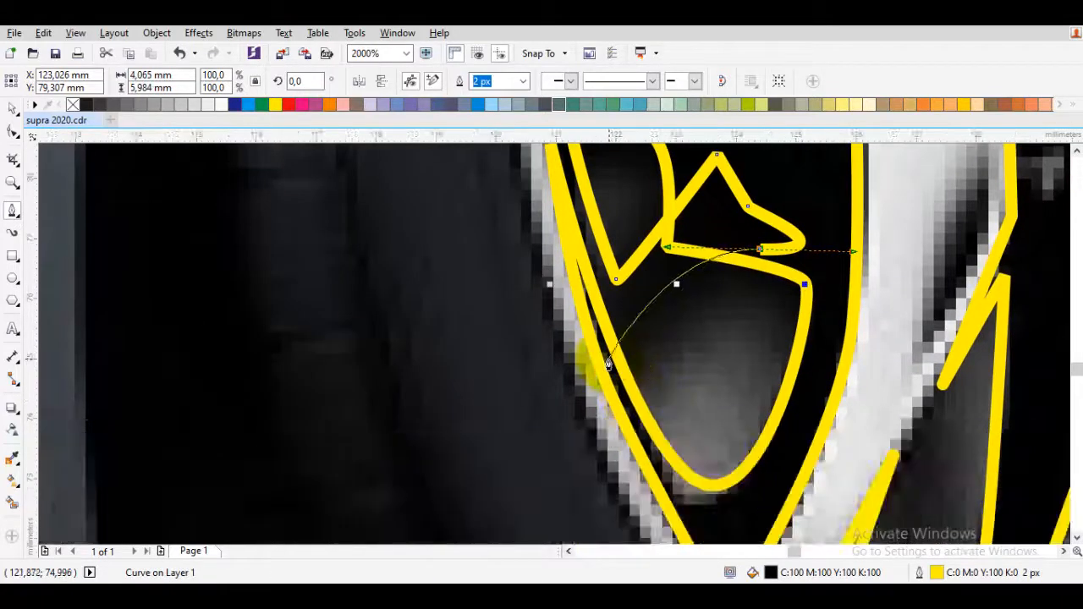
scroll(607, 364, up, 1)
click(607, 364)
scroll(608, 361, down, 1)
drag(608, 361, 635, 361)
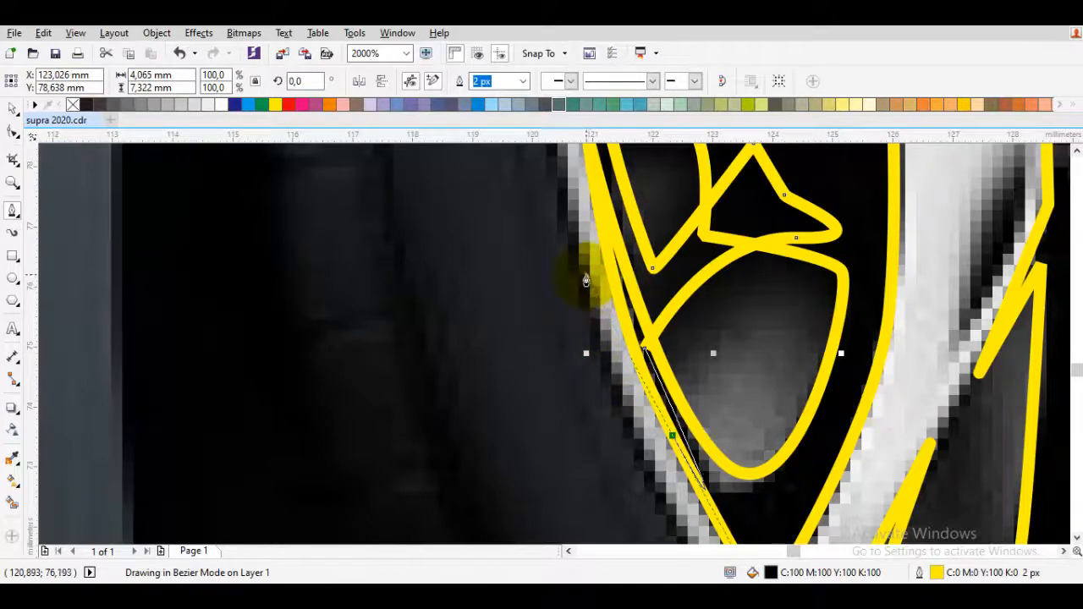
drag(584, 215, 632, 390)
drag(623, 293, 626, 340)
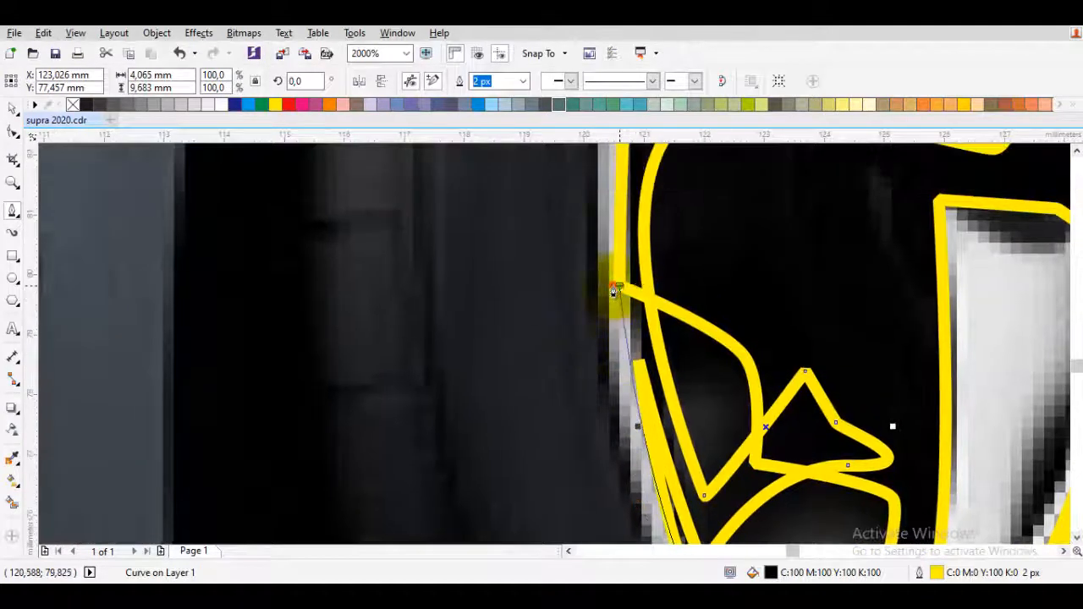
drag(614, 210, 589, 313)
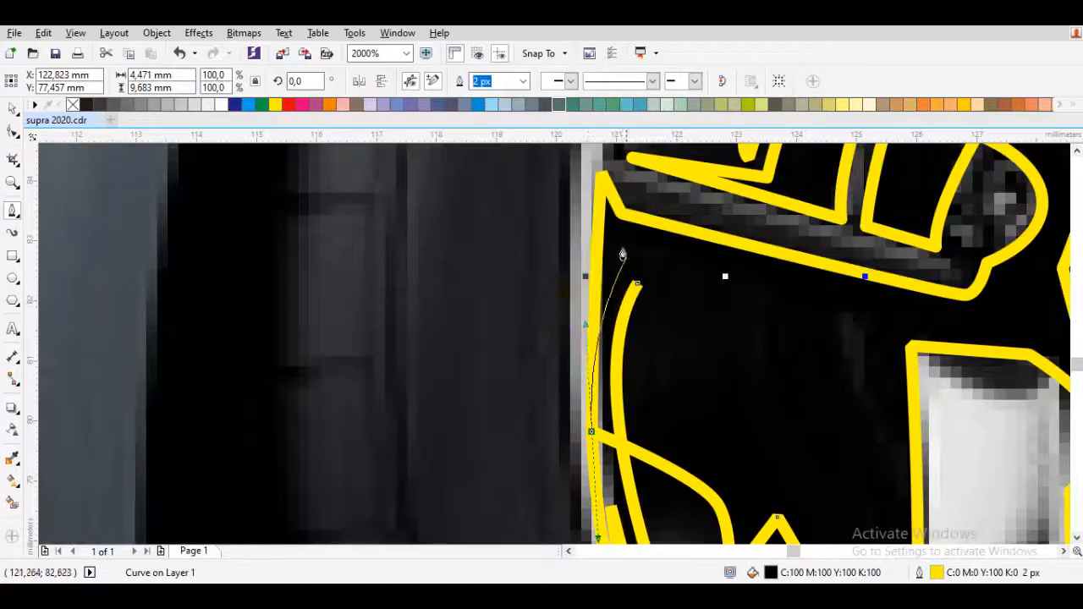
- Weld the newly drawn rim-side shape to the traced wheel-opening outline
key(space)
shift+click(688, 298)
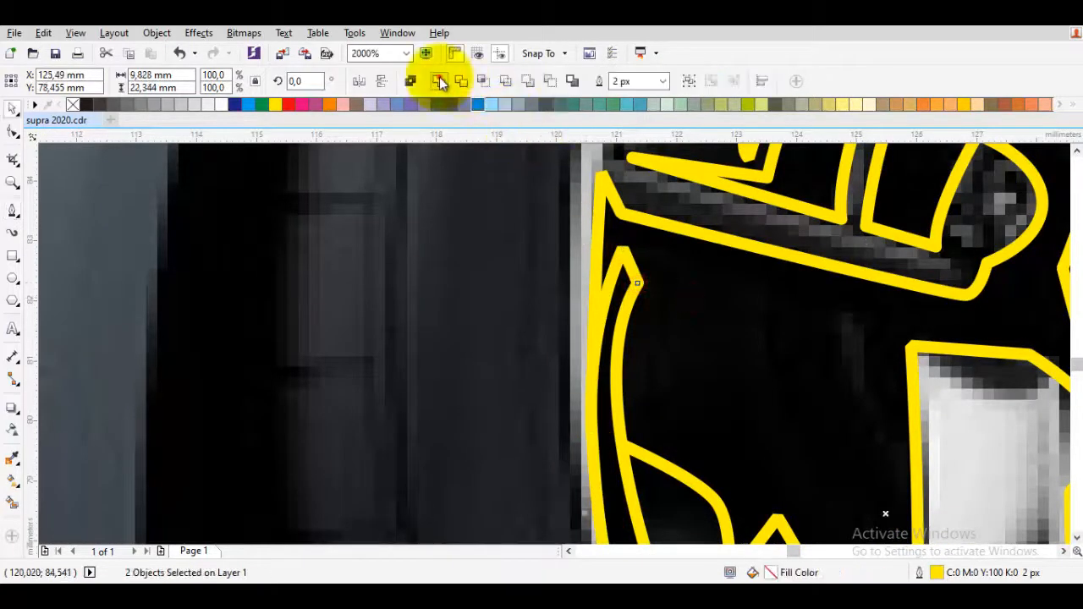
click(439, 80)
- Remove the surplus nodes along the welded outline's rim-side edge and on the small upper grey-patch cutout
double_click(663, 288)
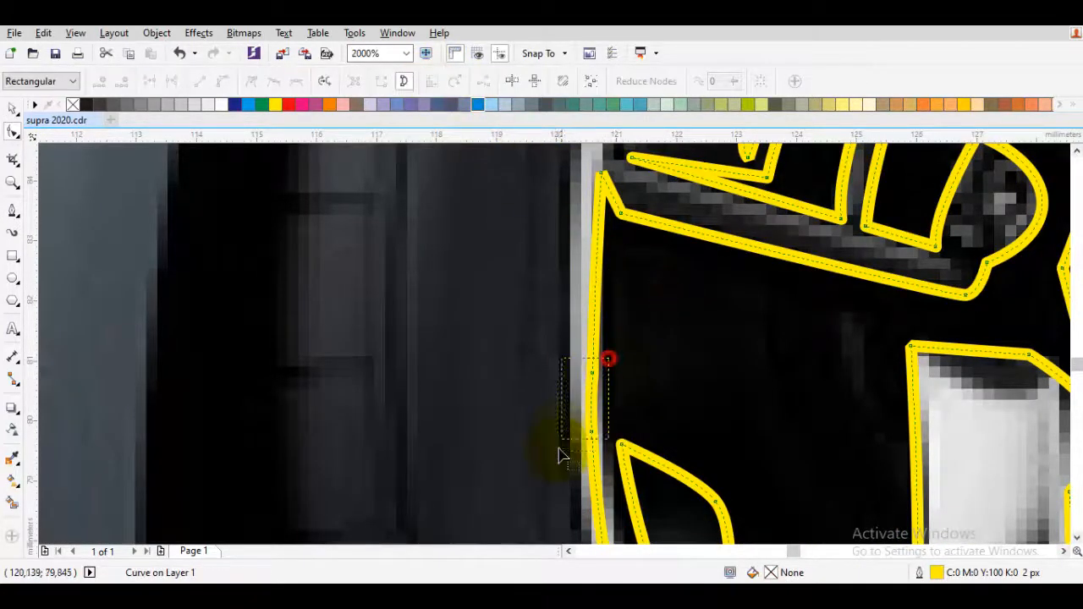
drag(623, 490, 633, 311)
scroll(639, 320, down, 1)
drag(648, 353, 636, 287)
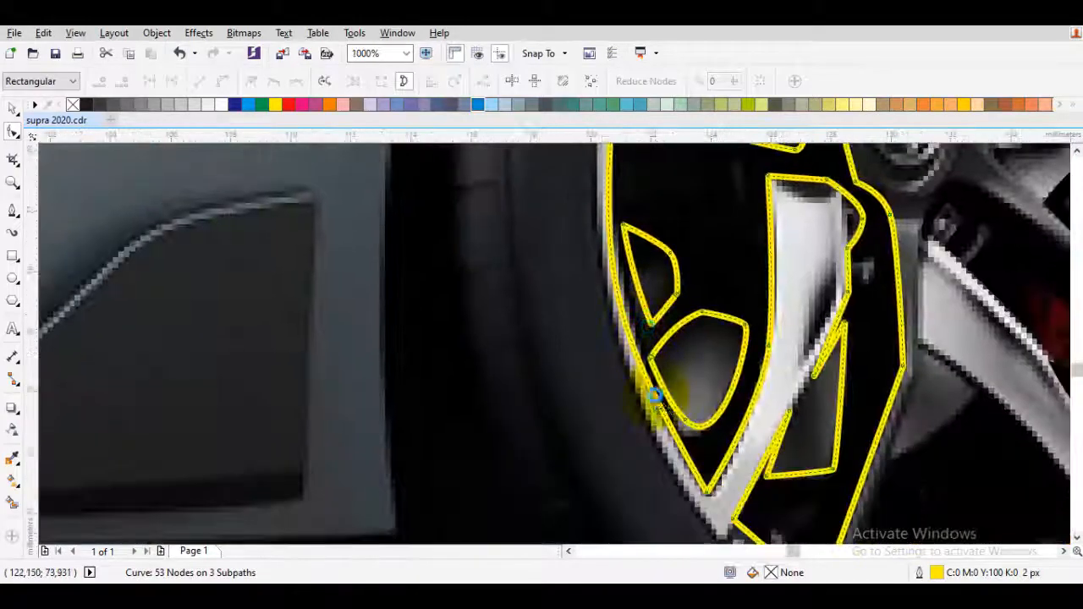
scroll(654, 401, up, 1)
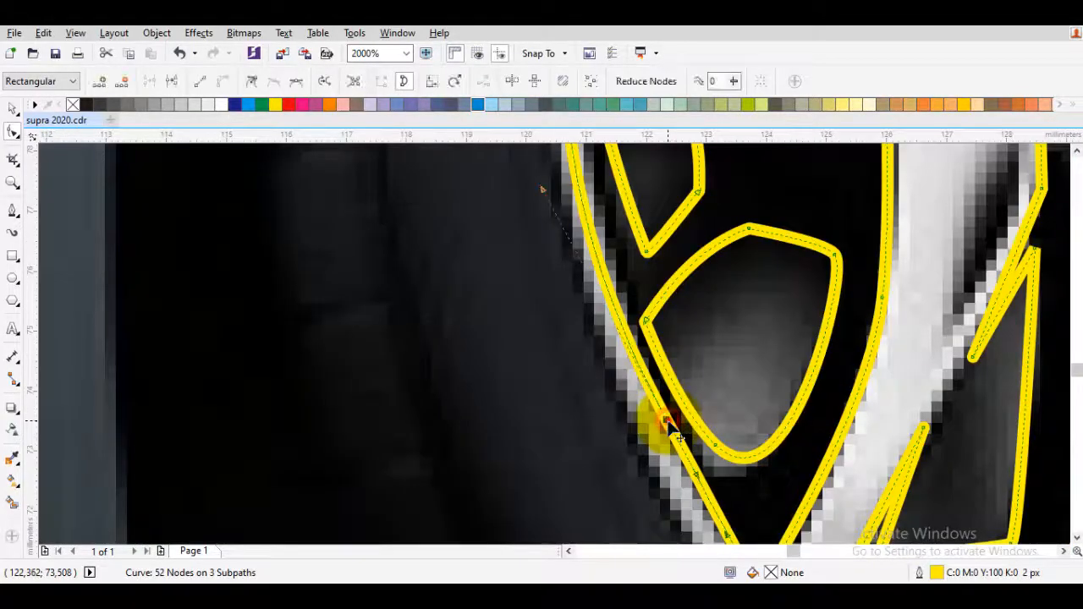
scroll(668, 430, down, 1)
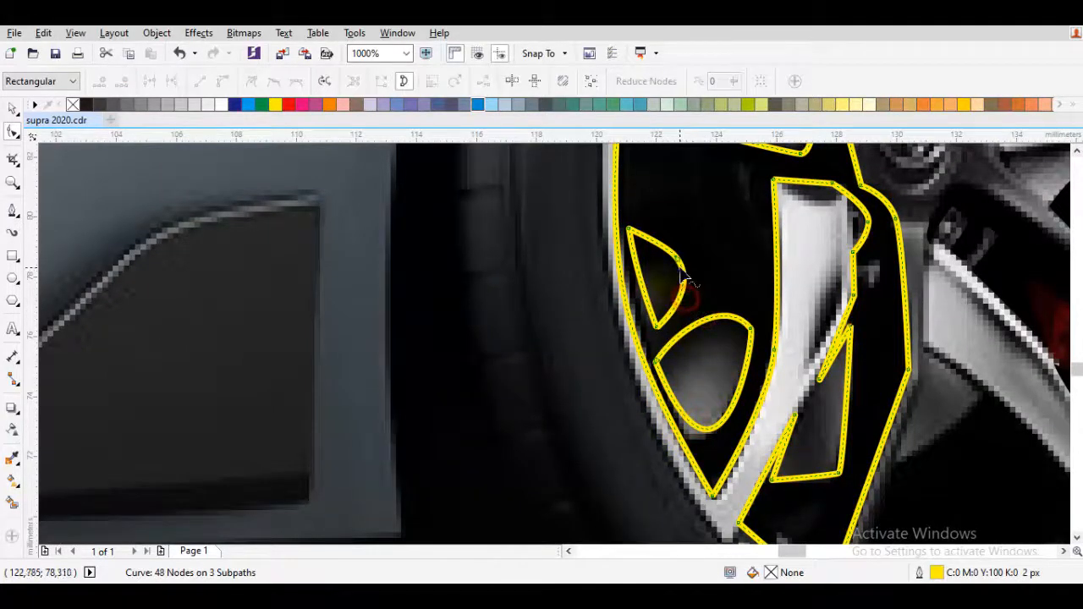
scroll(676, 269, down, 3)
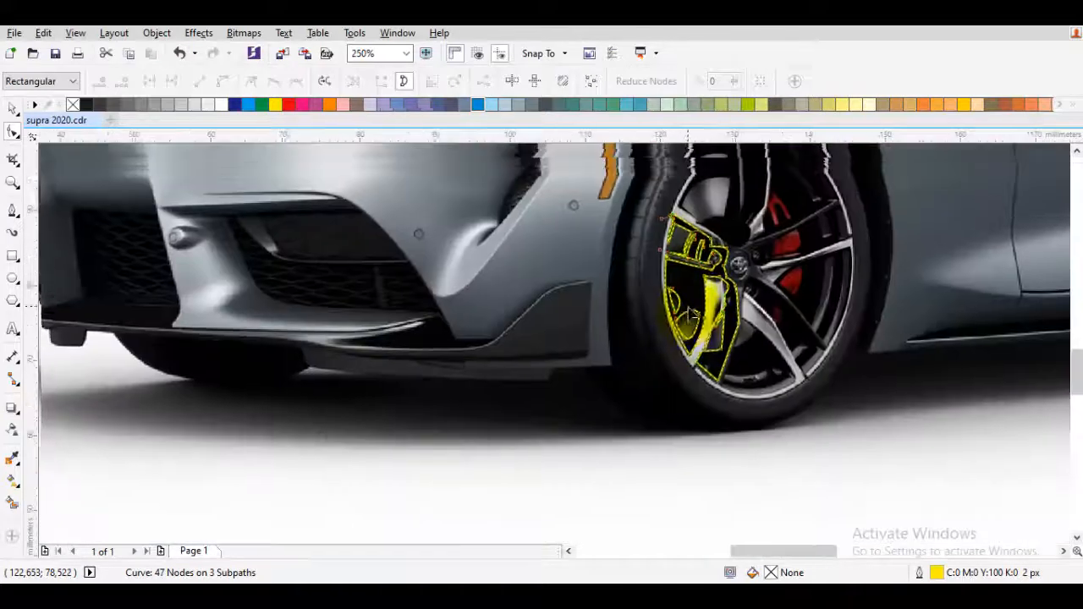
- Weld the detailed opening shape with the other traced wheel opening and clear the selection
key(space)
scroll(727, 235, up, 2)
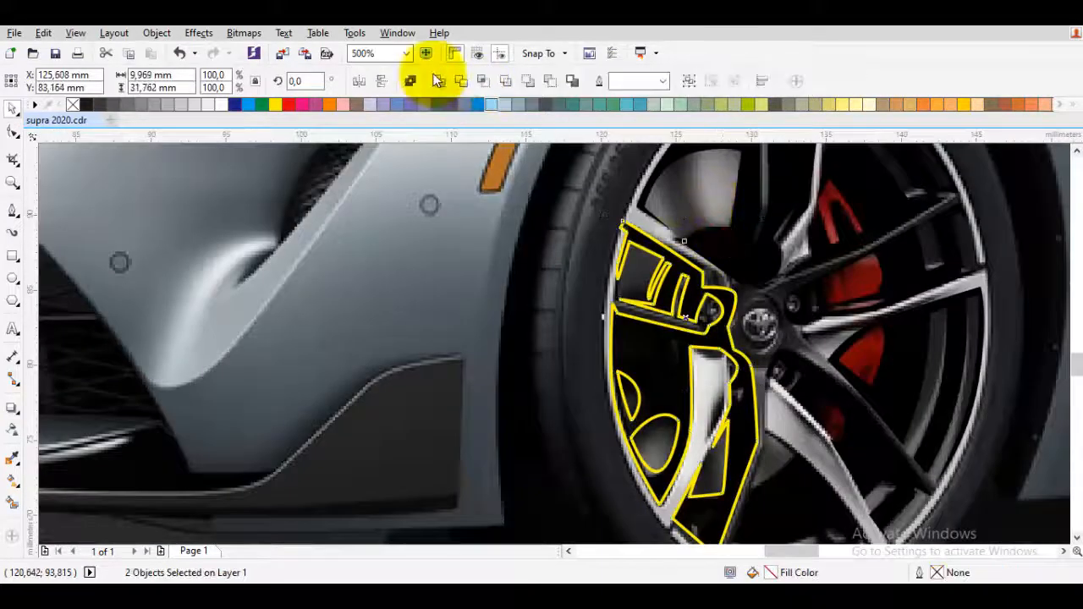
click(438, 82)
key(Escape)
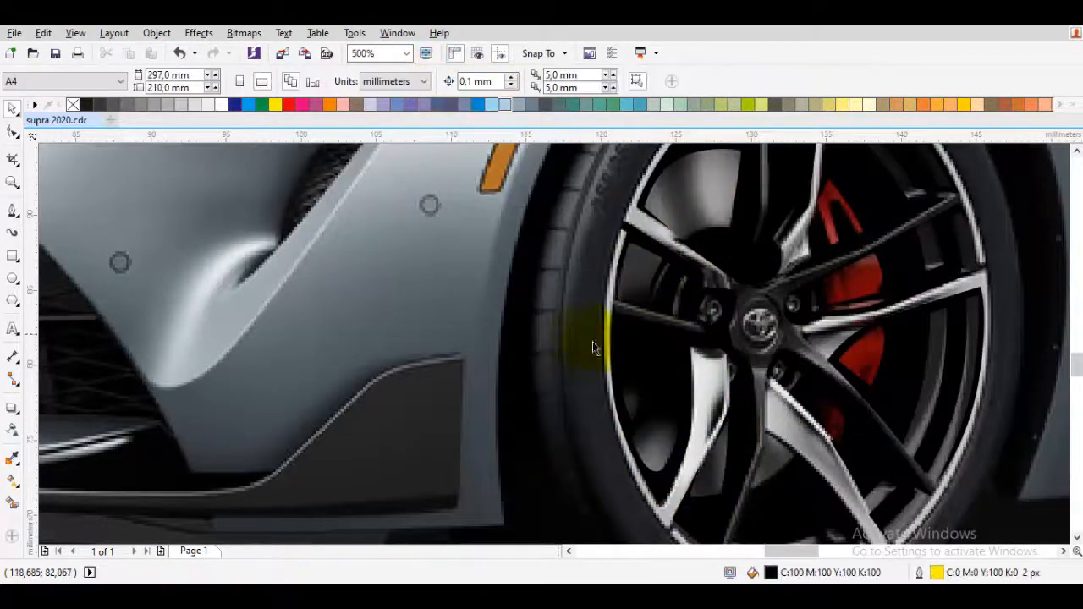
- Give all the traced wheel shapes a yellow outline and try removing the car photo behind them
key(ctrl+a)
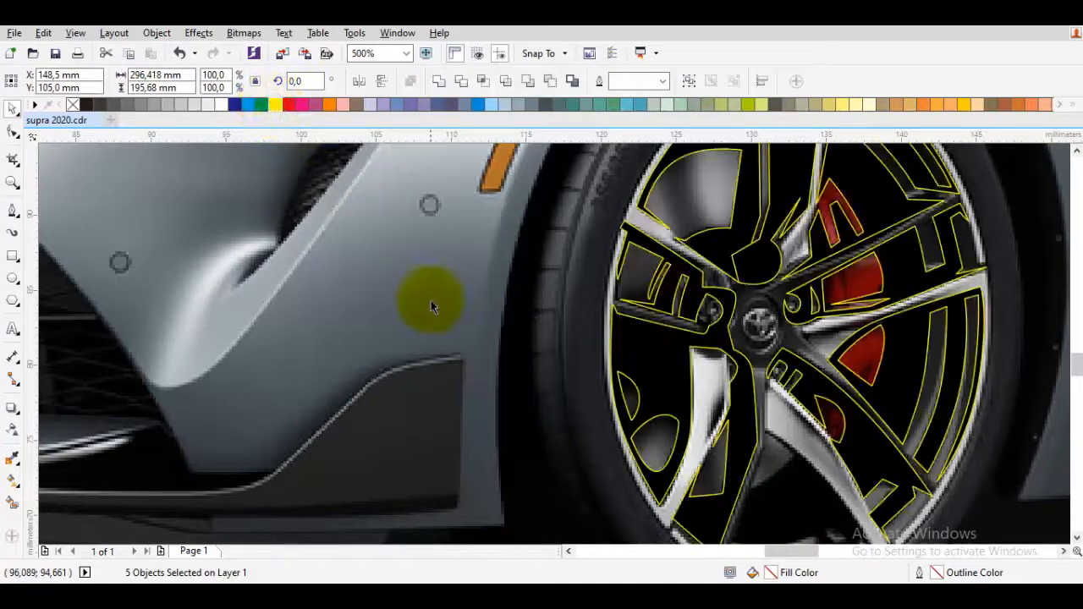
click(430, 306)
scroll(433, 309, down, 2)
key(Delete)
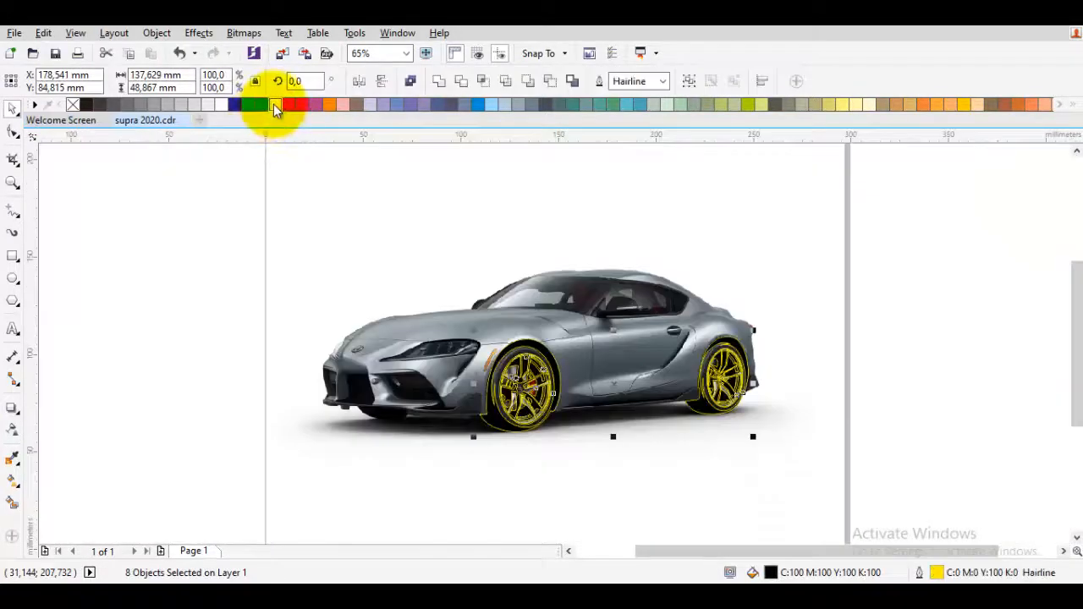
- Trace the dark corner panel of the lower front bumper ahead of the wheel with a curved outline
click(428, 414)
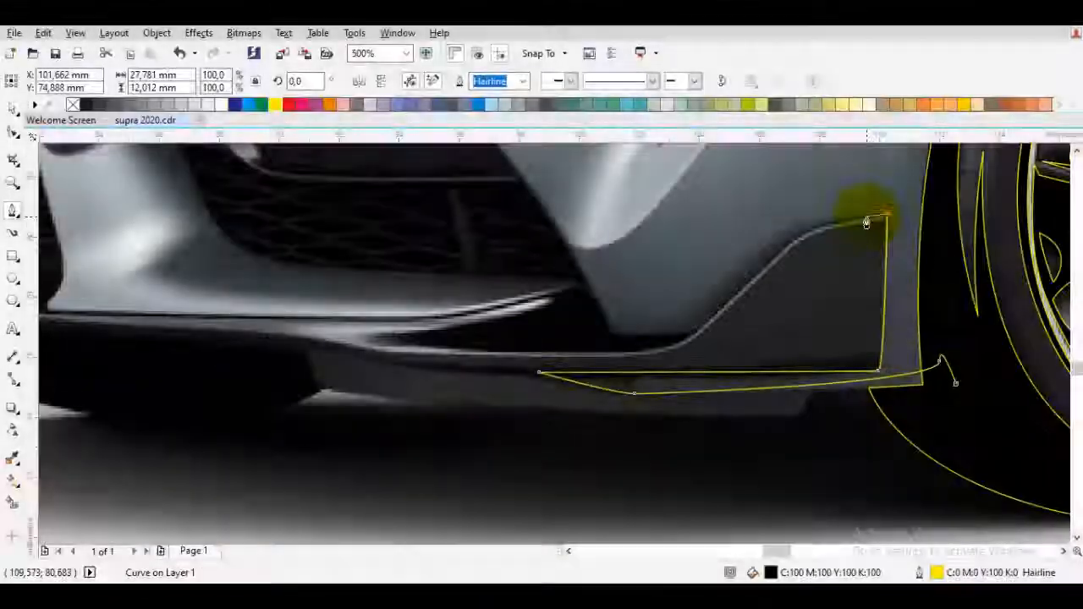
scroll(633, 352, up, 3)
click(832, 364)
click(561, 408)
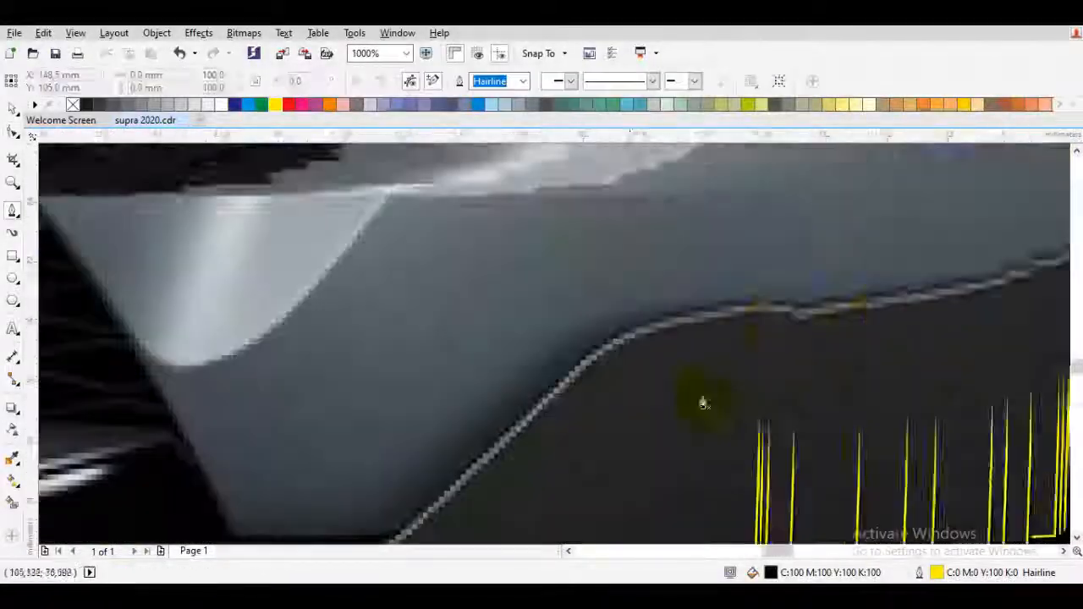
click(512, 371)
click(558, 368)
click(769, 433)
click(693, 370)
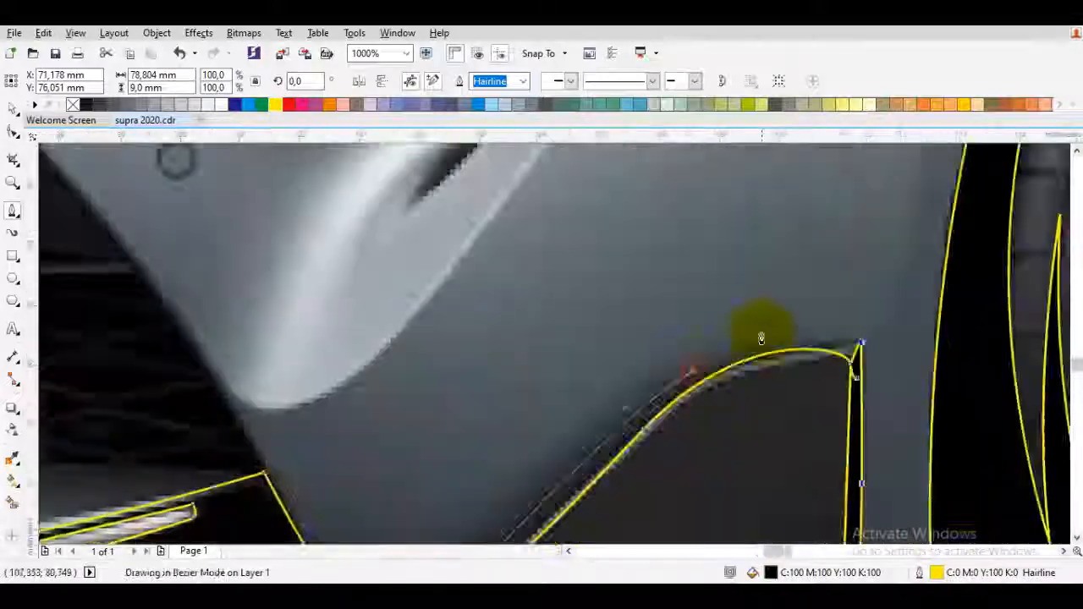
- Trace the front lip's edge above the small dark foot and the narrow dark strip of the bumper's far side intake
click(246, 265)
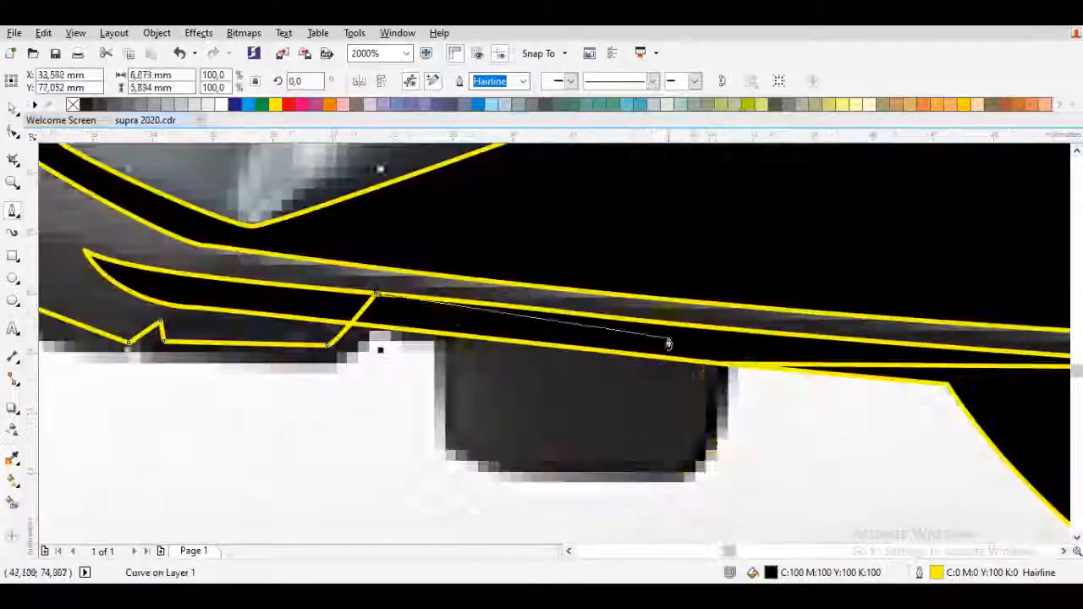
drag(191, 446, 387, 317)
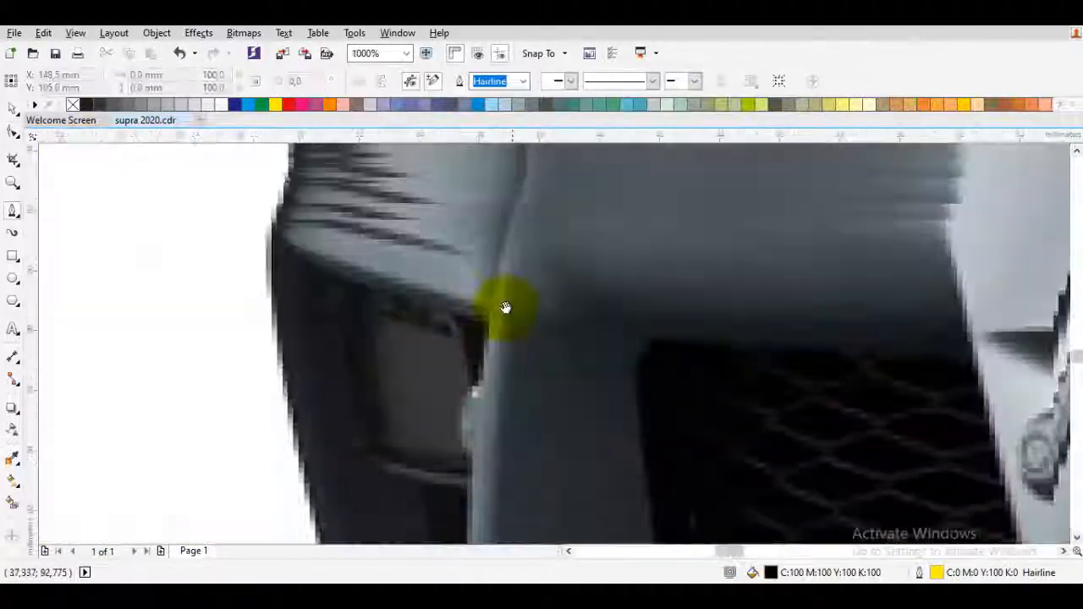
click(607, 372)
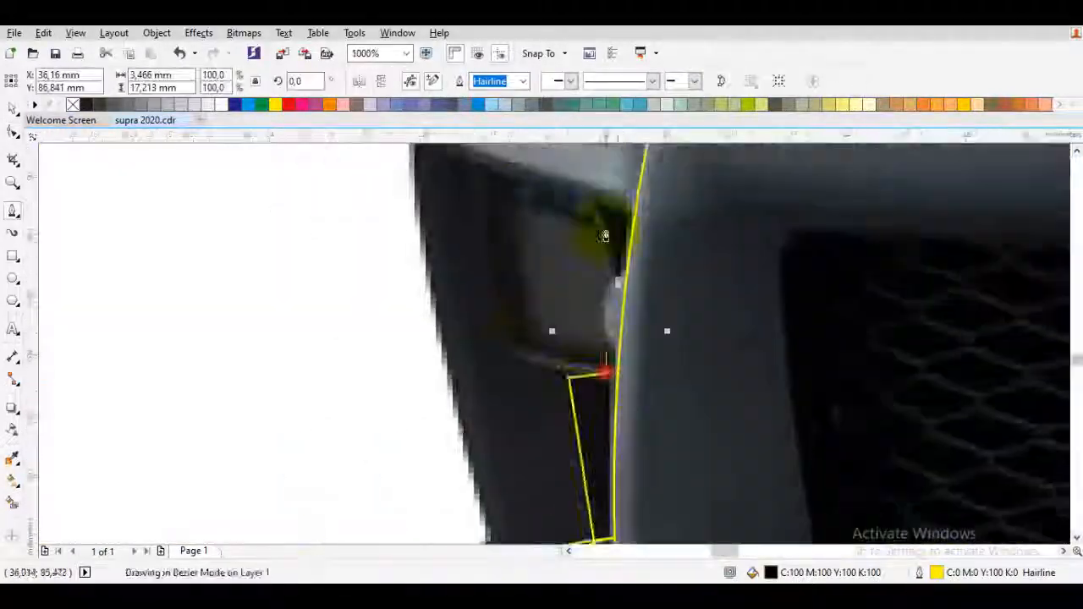
drag(478, 317, 434, 295)
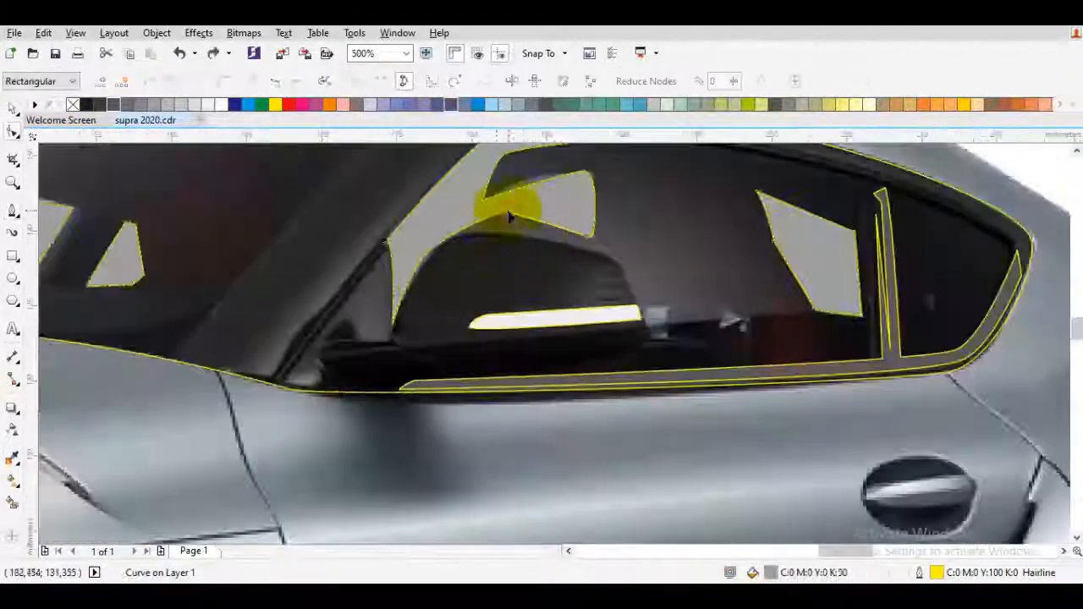
- Reshape the grey window reflection so its edge curves around the side mirror housing
right_click(457, 221)
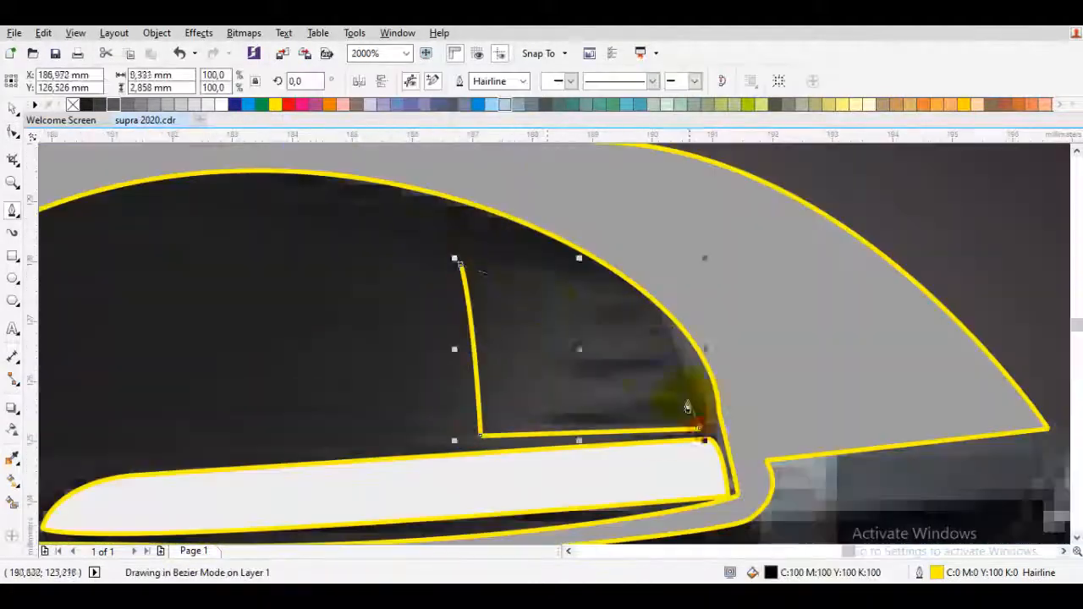
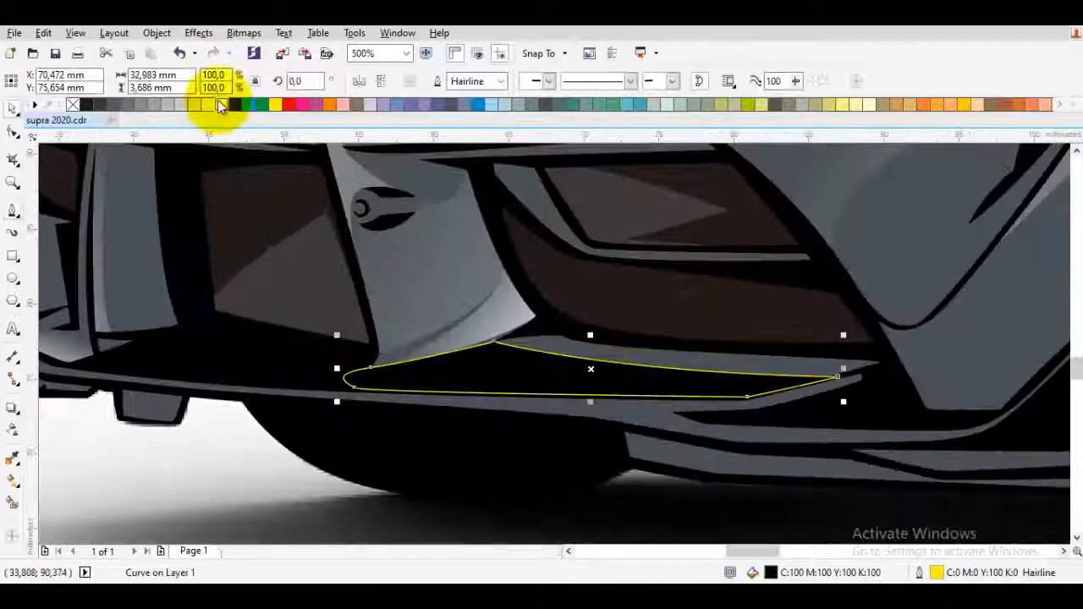
- Fill the selected shape below the front grille, about 33 by 3.7 mm, with white
click(222, 104)
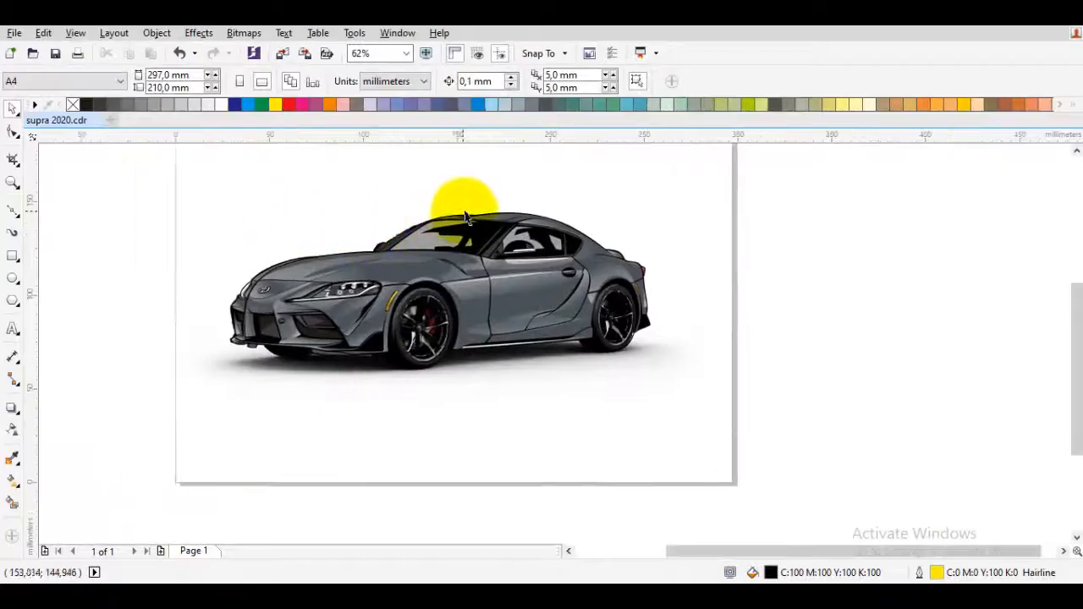
- Adjust the direction and extent of the linear transparency on the white highlight shape over the front of the roof
scroll(464, 217, up, 3)
scroll(582, 237, up, 1)
double_click(584, 235)
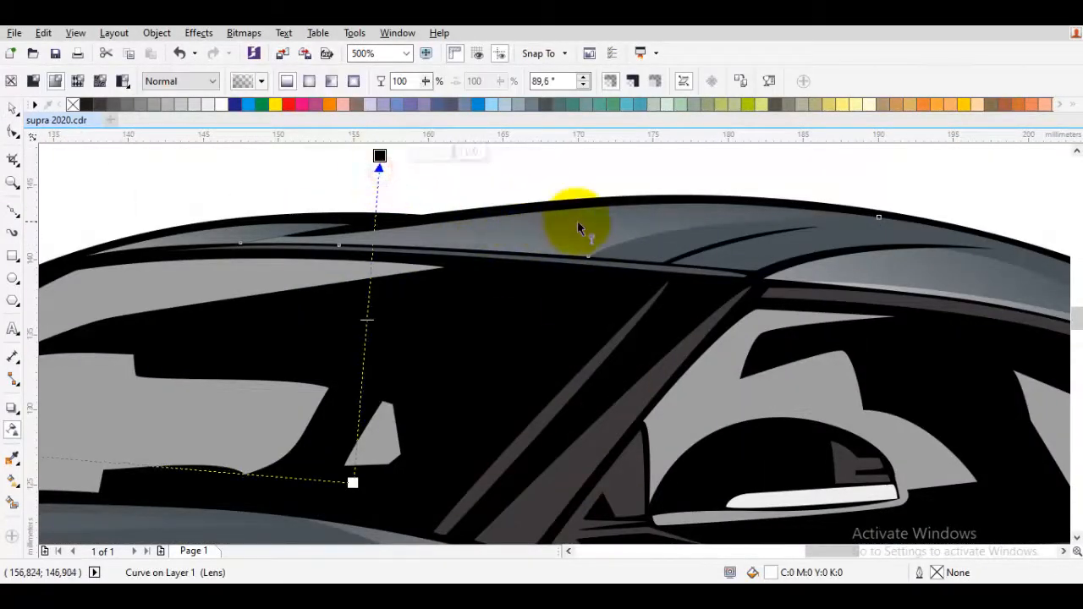
scroll(577, 221, down, 1)
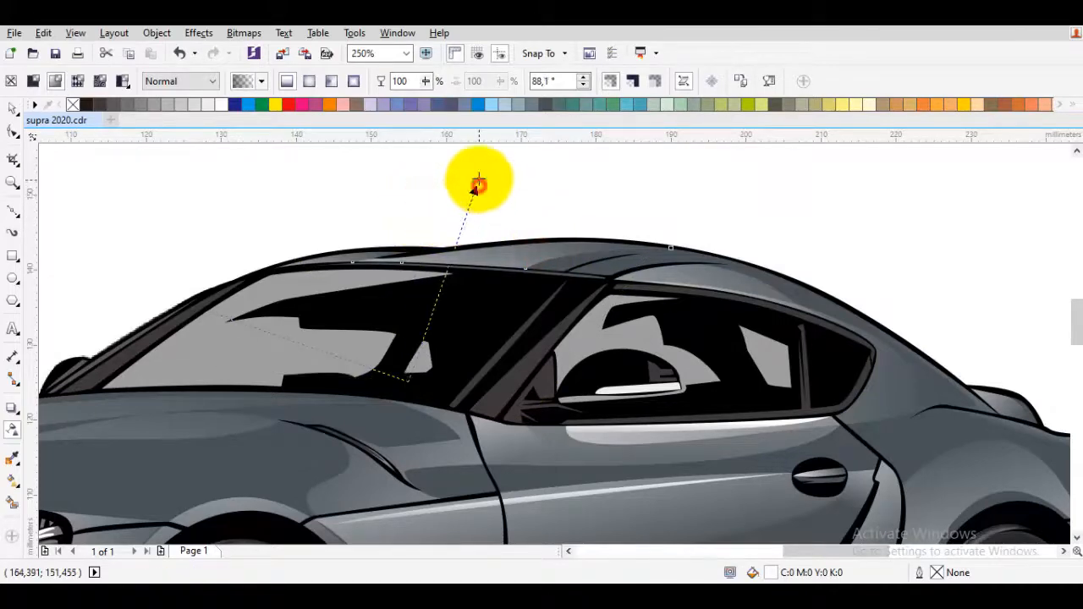
scroll(498, 210, down, 1)
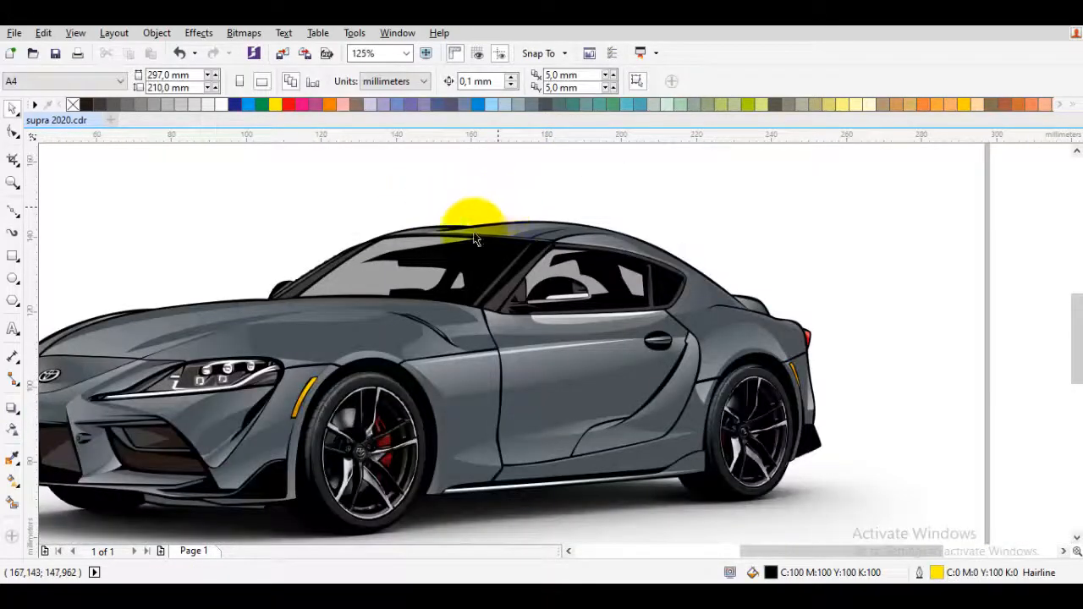
- Examine the nodes of the grey strips along the windshield's far side pillar
drag(391, 255, 399, 241)
scroll(391, 244, up, 2)
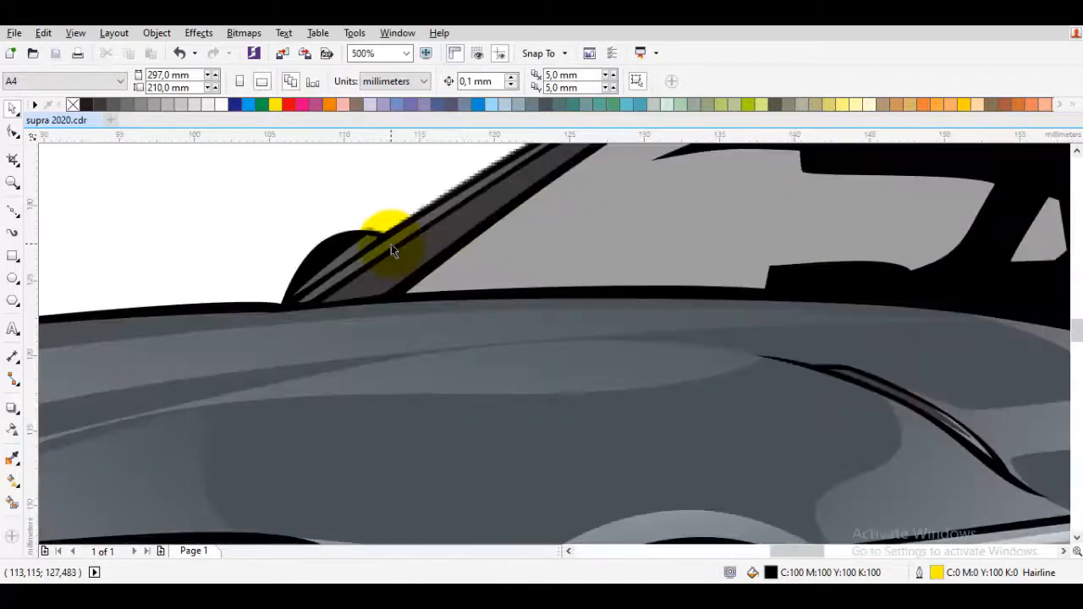
scroll(392, 243, down, 1)
scroll(392, 244, up, 2)
click(395, 250)
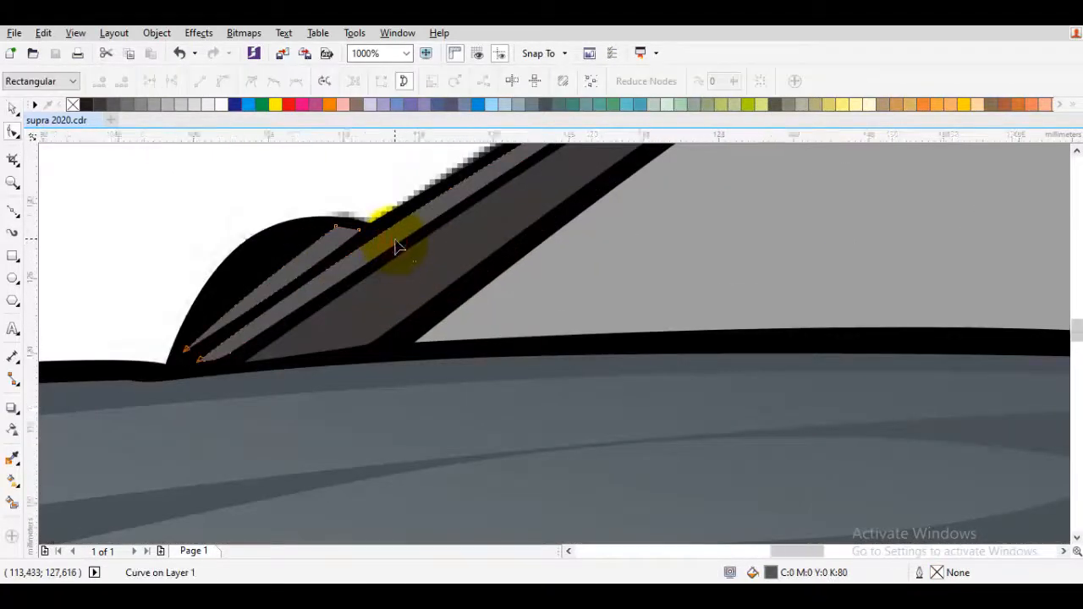
scroll(395, 240, down, 3)
drag(394, 240, 365, 270)
key(space)
scroll(364, 270, up, 2)
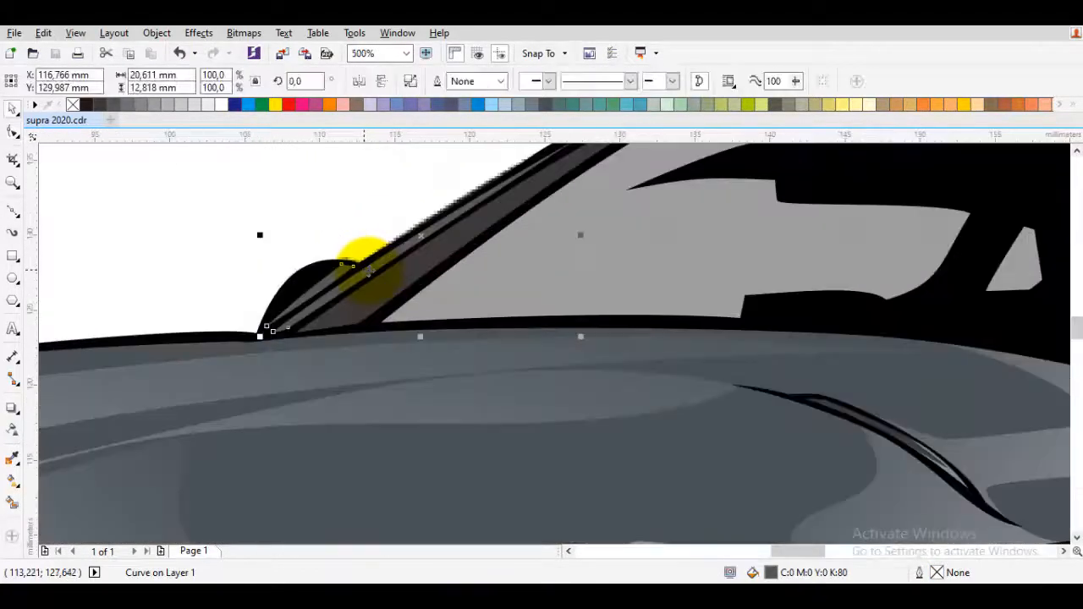
- Inspect the black outline where the far side mirror meets the windshield pillar
drag(346, 232, 356, 239)
key(ctrl+z)
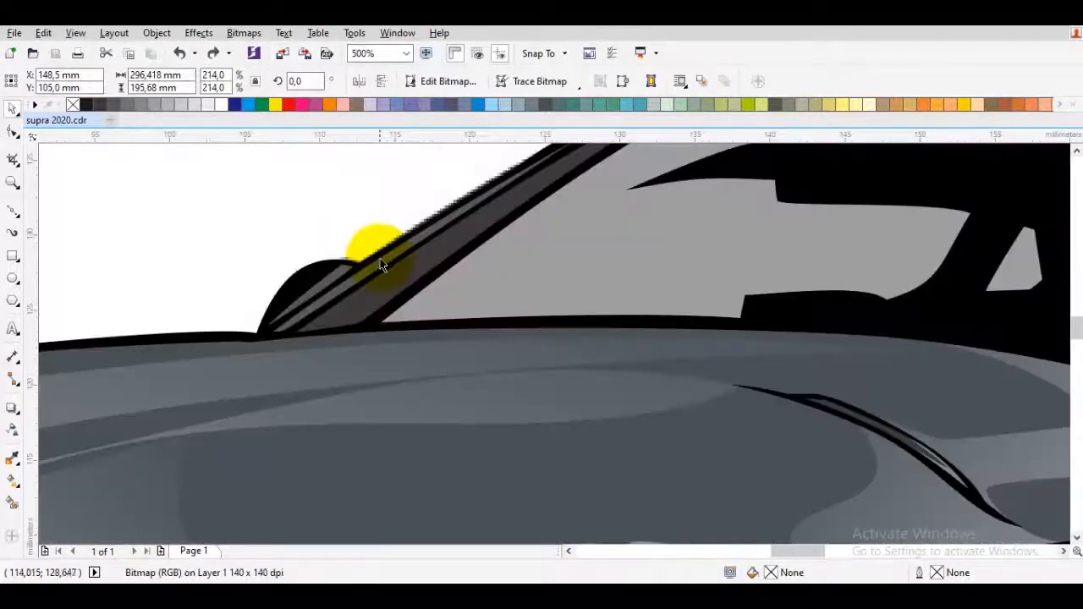
scroll(379, 258, up, 1)
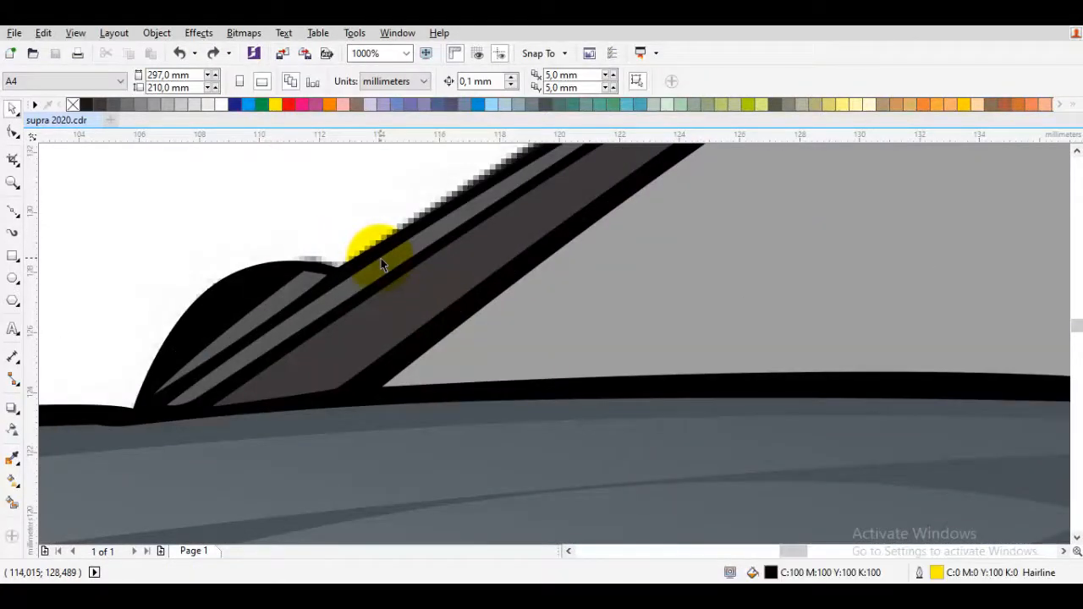
click(380, 258)
key(F10)
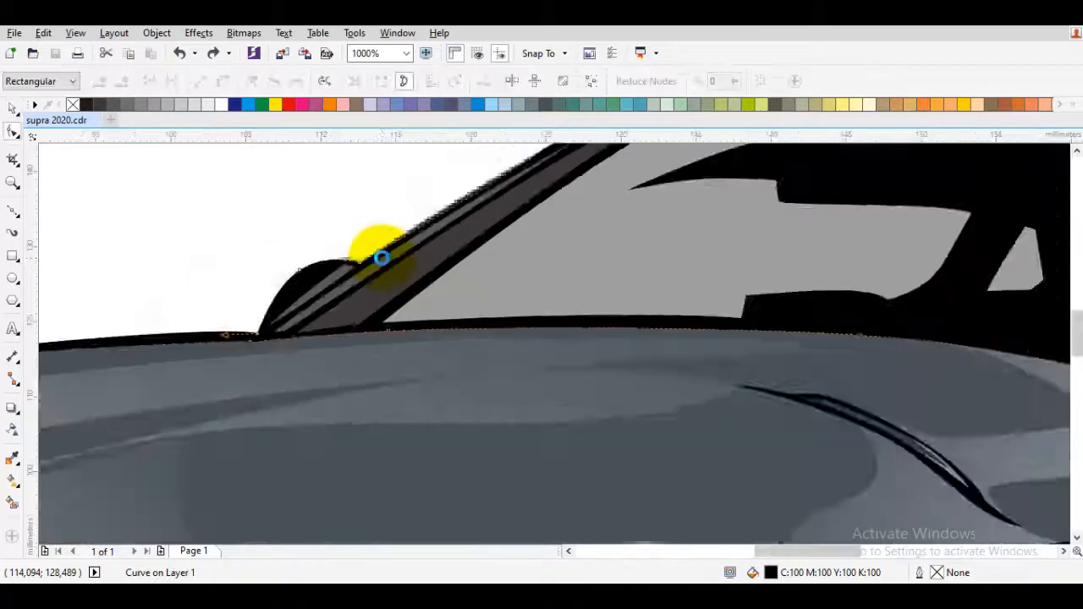
scroll(382, 257, down, 2)
scroll(383, 266, up, 2)
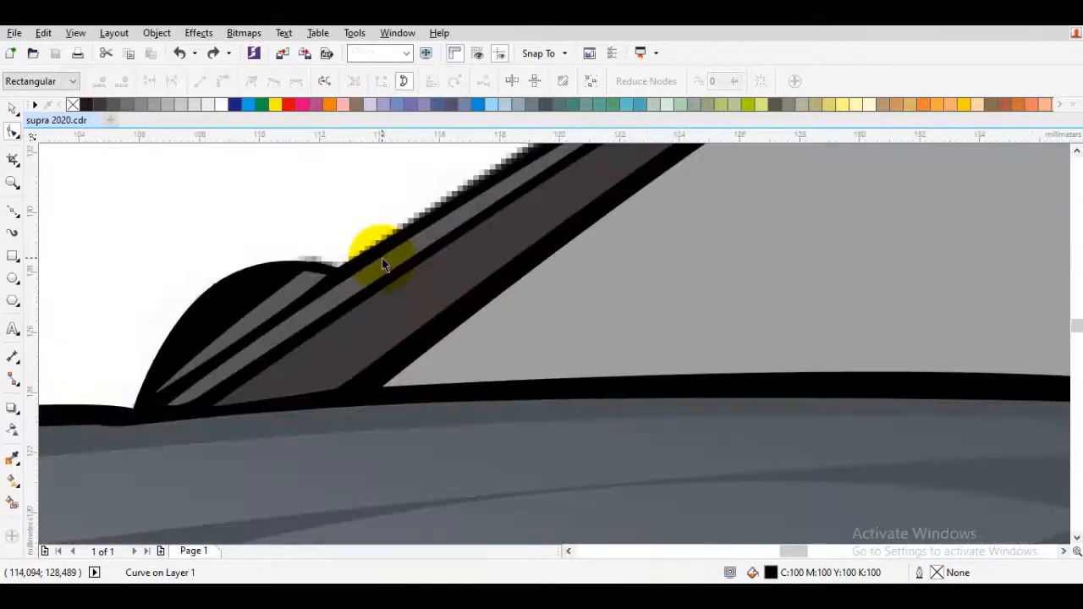
key(space)
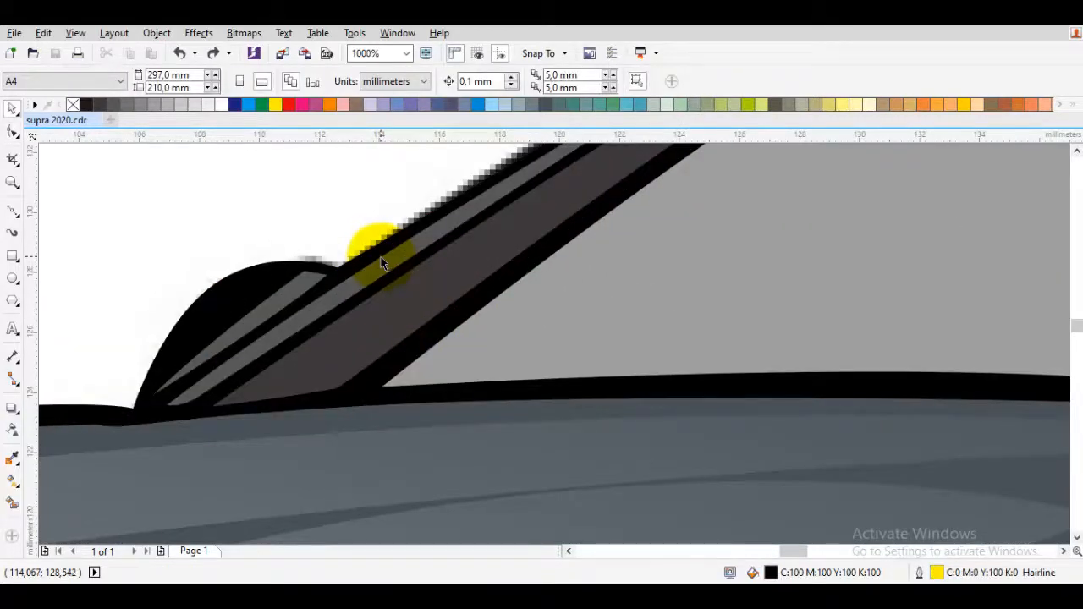
scroll(384, 271, down, 1)
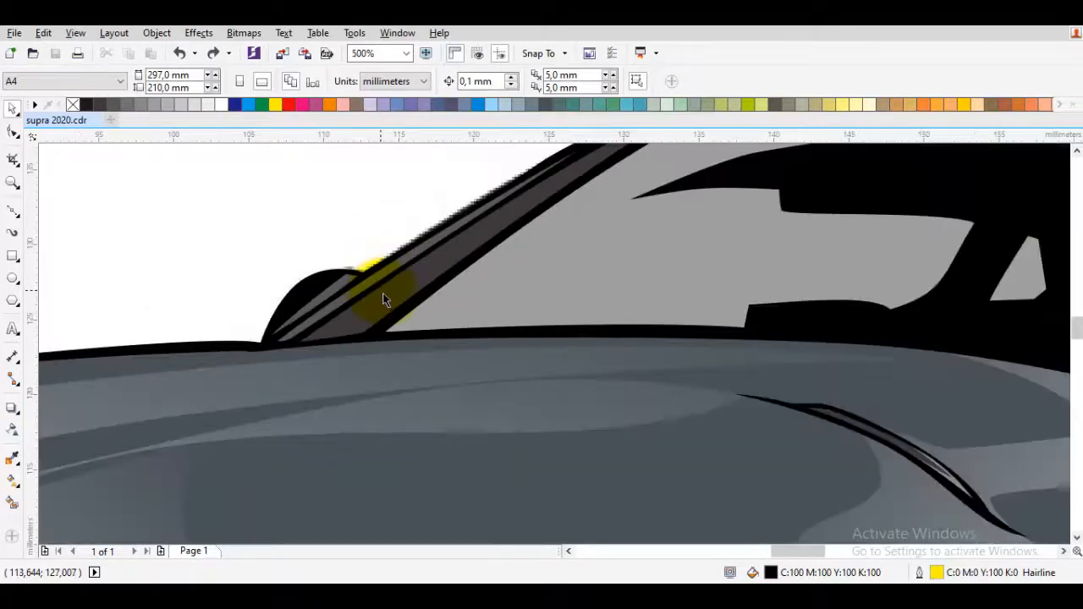
scroll(390, 273, down, 2)
scroll(431, 307, up, 1)
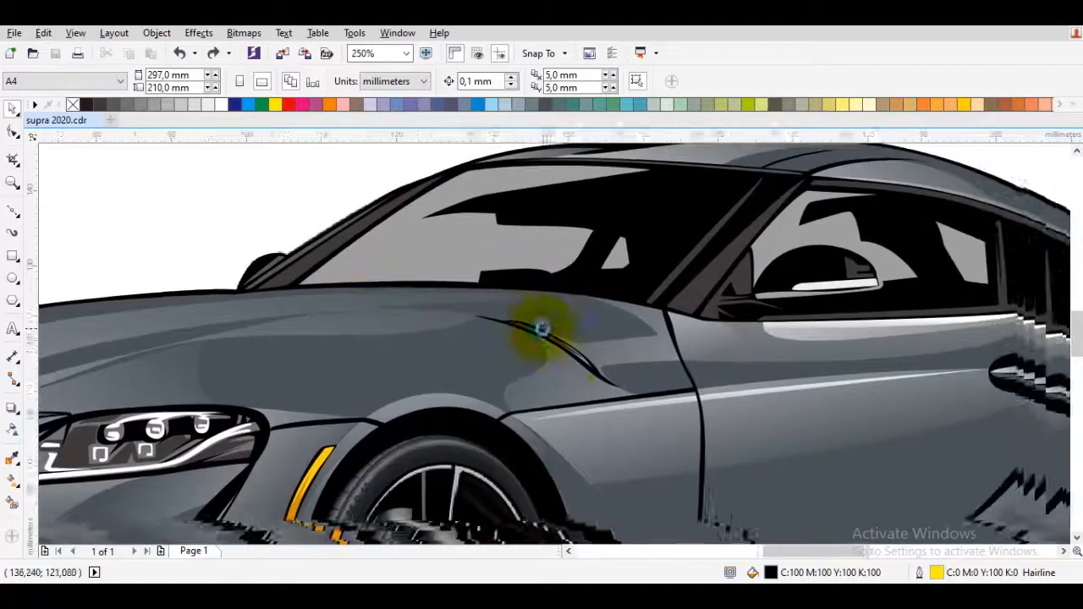
- Set the linear transparency of the white highlight on the hood near the windshield to an angle of 121.2°
double_click(617, 355)
key(space)
key(space)
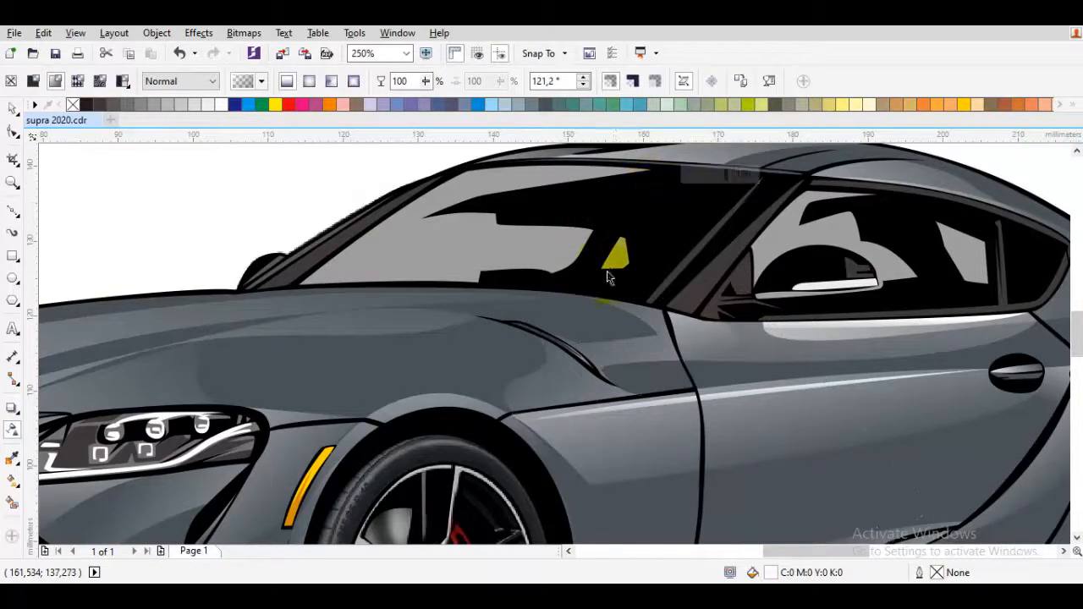
- Apply a linear transparency at an angle of -94.6° to the white highlight on the nose panel around the badge
scroll(607, 276, down, 1)
drag(494, 319, 587, 258)
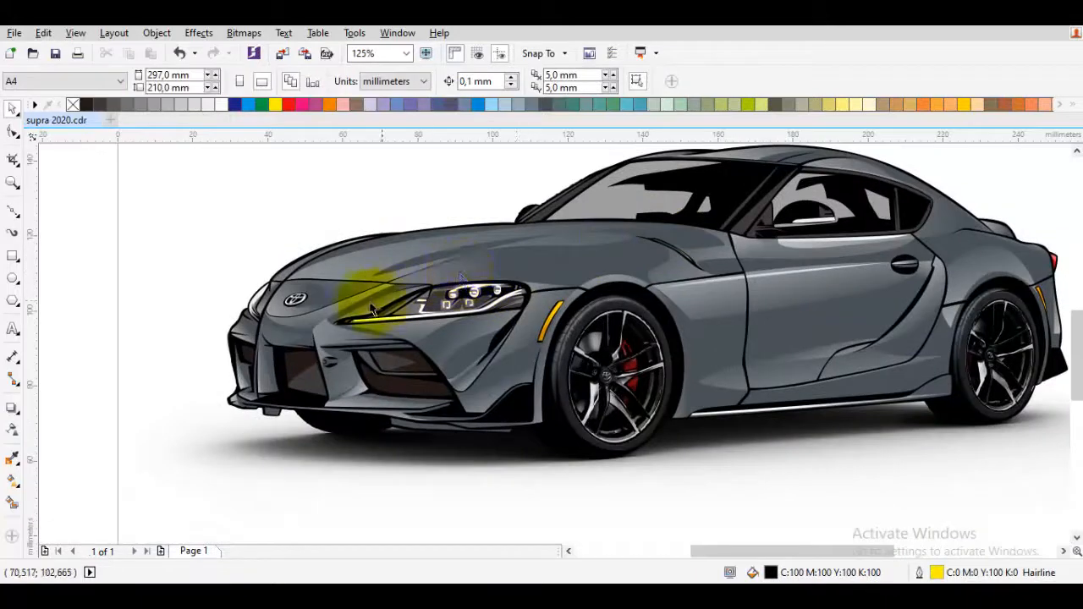
scroll(287, 301, up, 1)
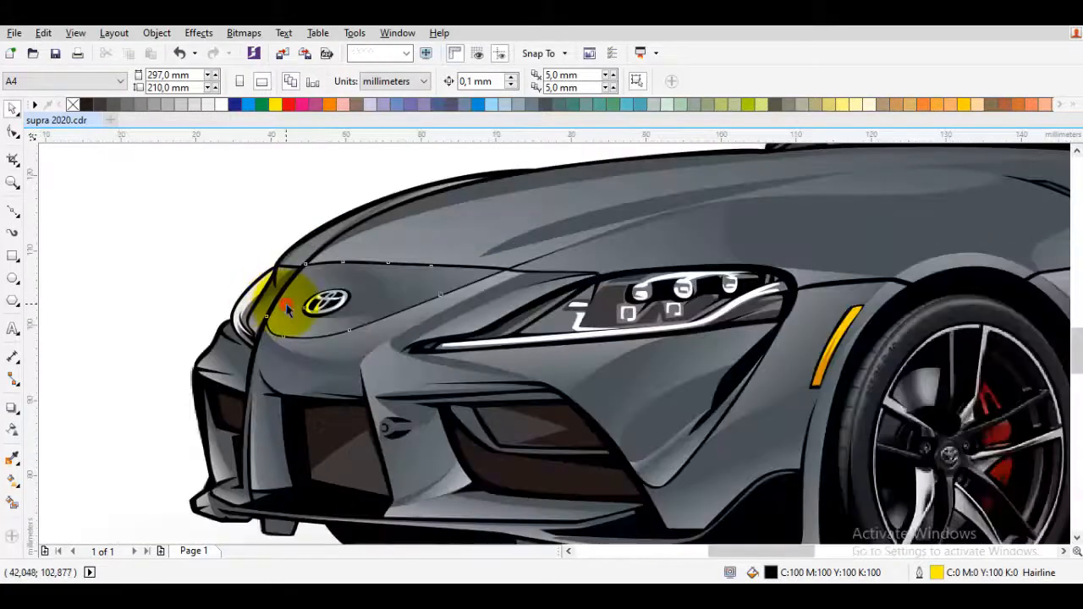
click(287, 309)
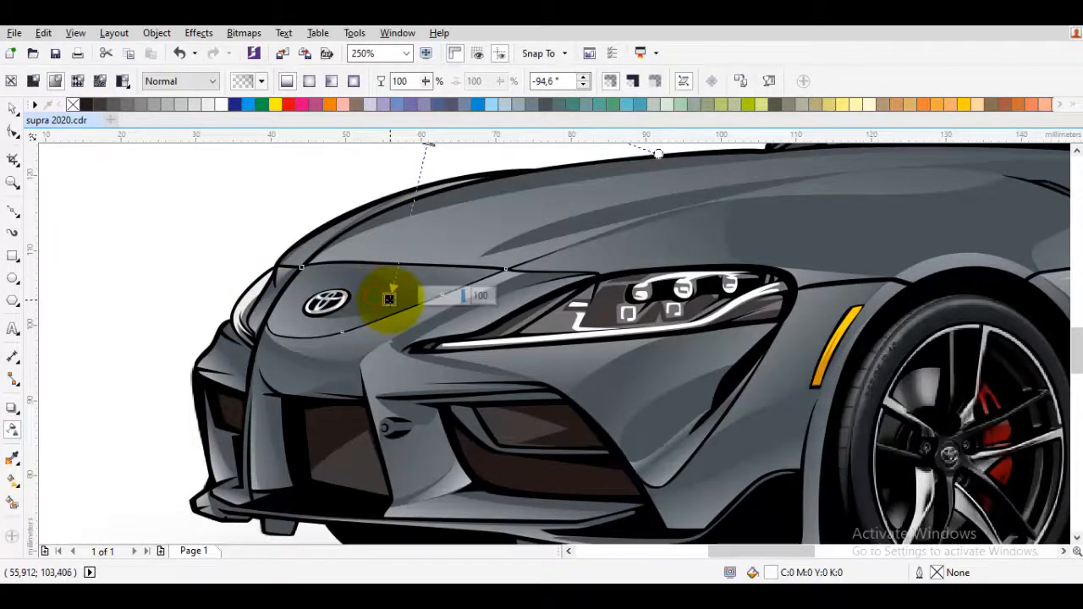
key(space)
key(Escape)
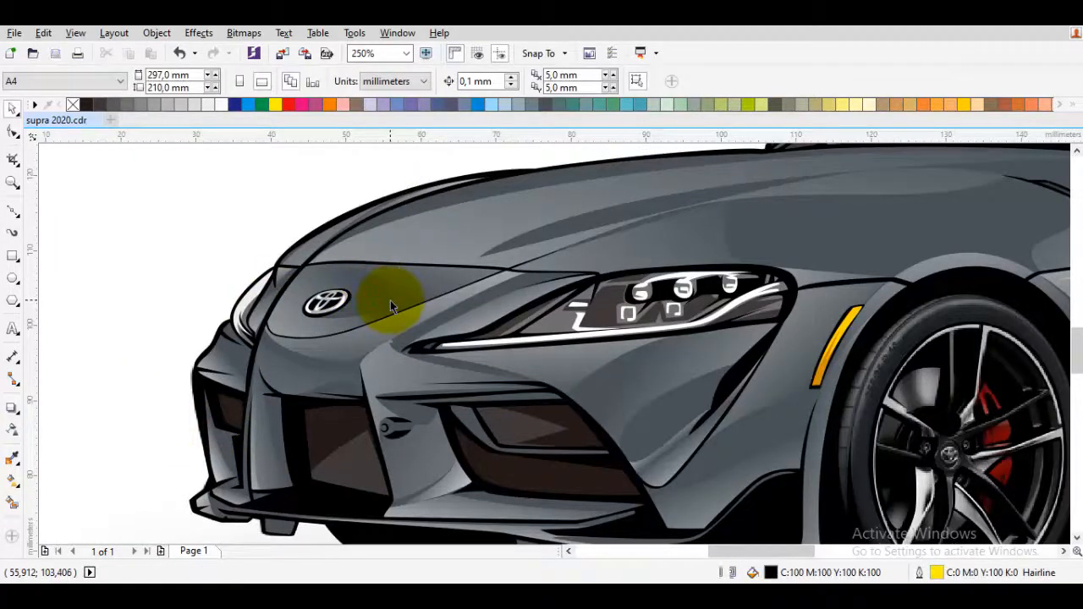
- Select all the traced car shapes together and group them
scroll(392, 302, down, 2)
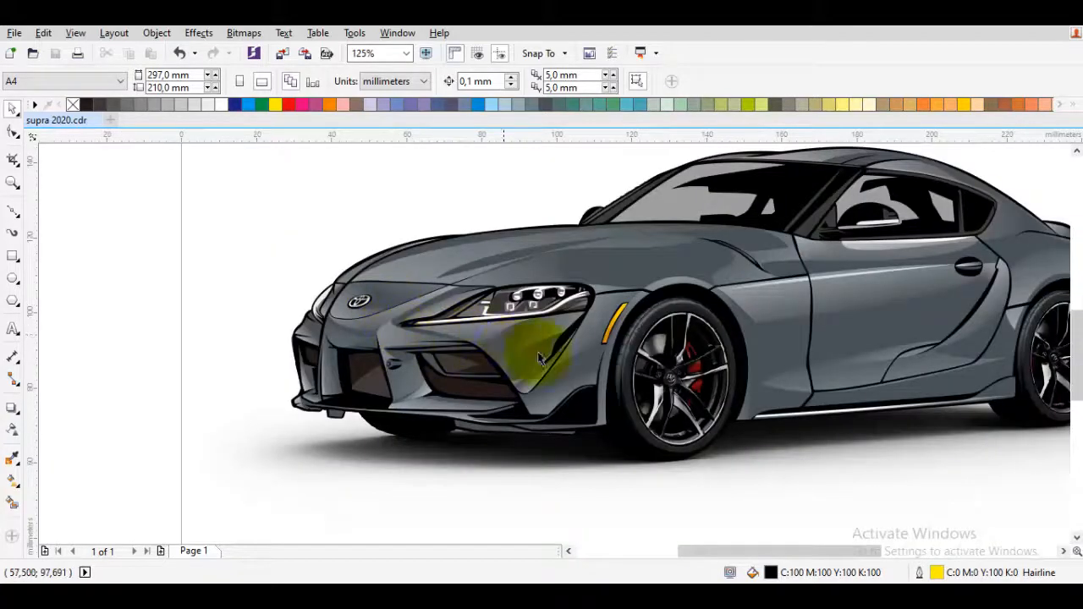
drag(574, 353, 438, 335)
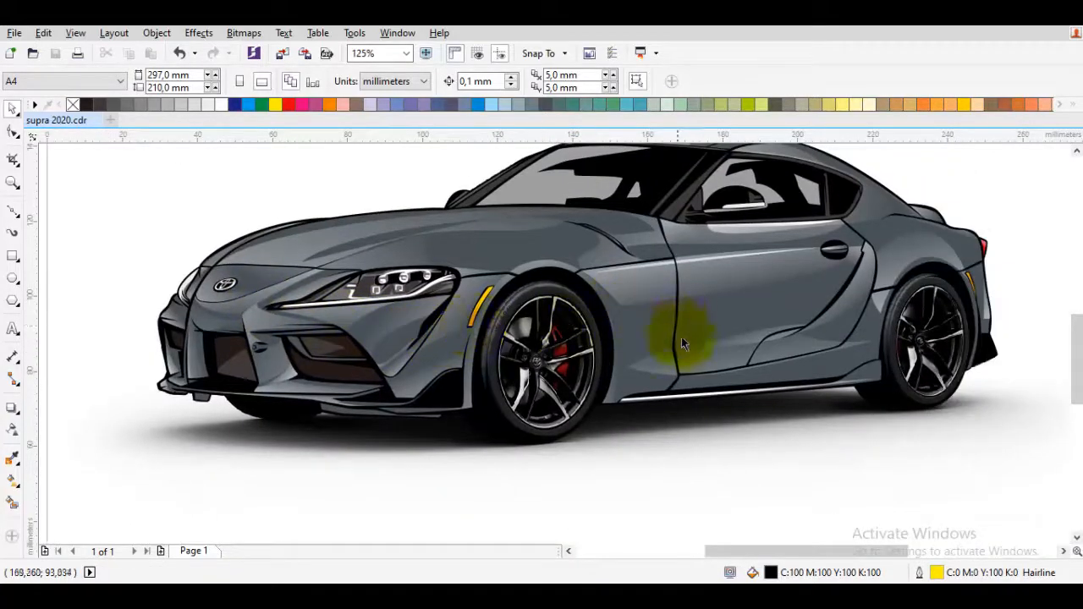
scroll(763, 358, down, 2)
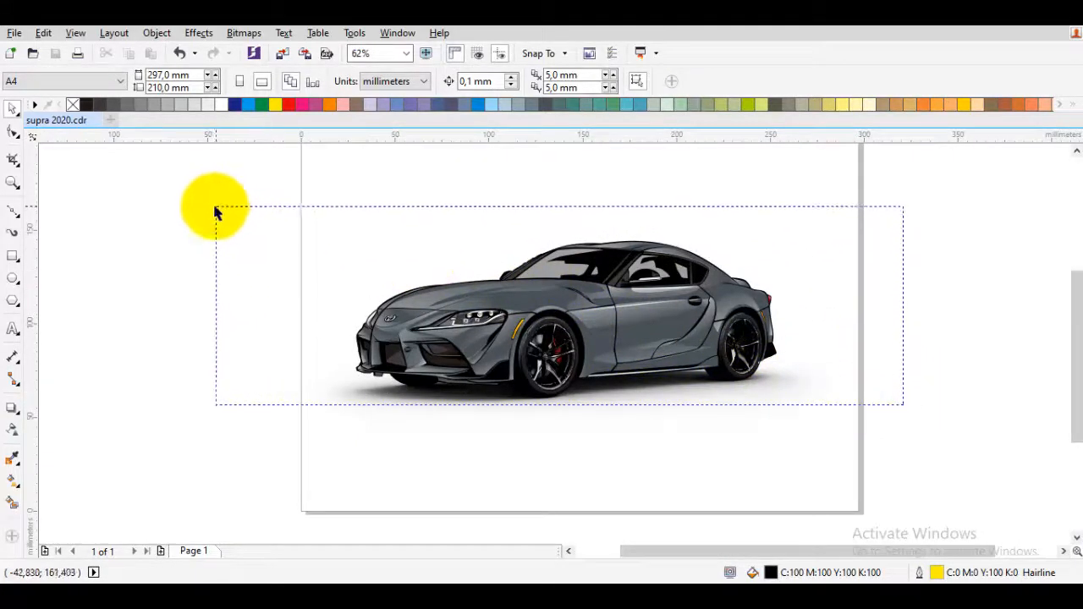
click(469, 285)
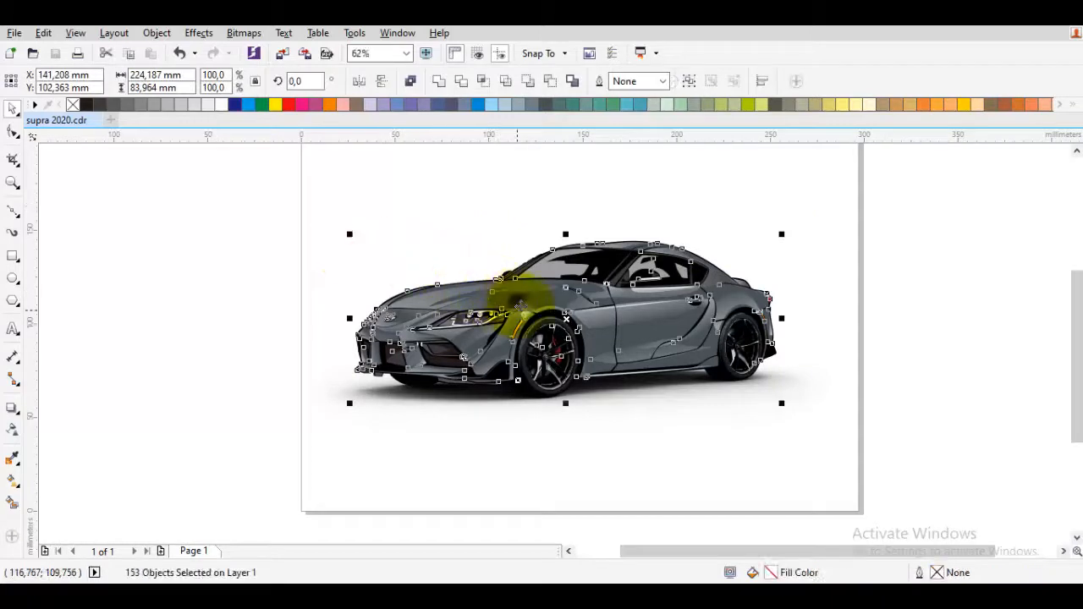
right_click(520, 304)
click(572, 314)
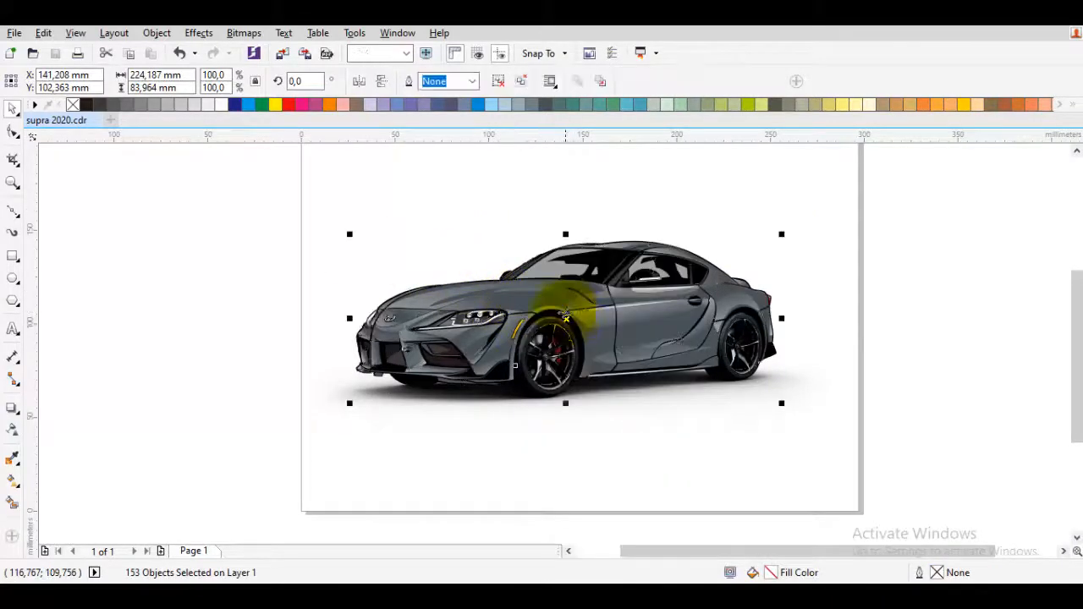
- Move the grouped car drawing off the page beside the original photo and undo the move
scroll(541, 307, down, 1)
drag(595, 314, 286, 314)
click(352, 383)
scroll(375, 345, up, 1)
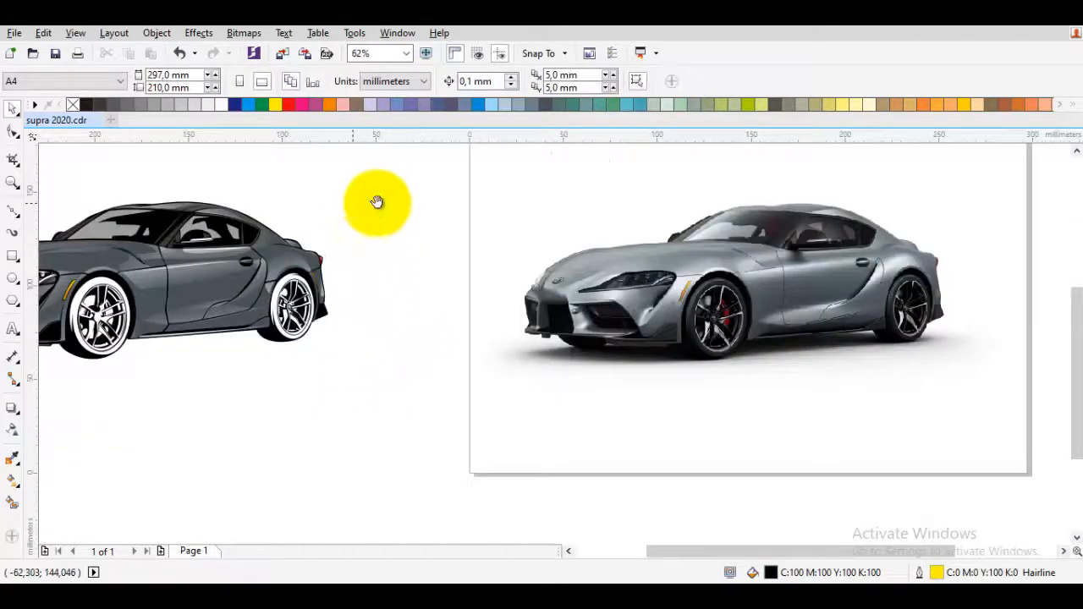
drag(377, 201, 507, 224)
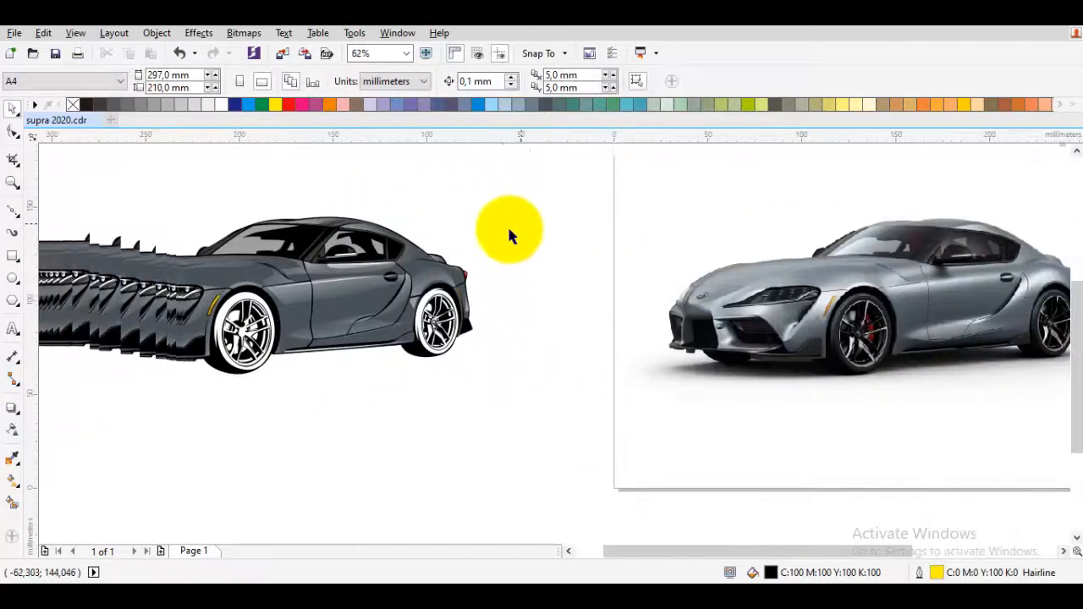
click(179, 53)
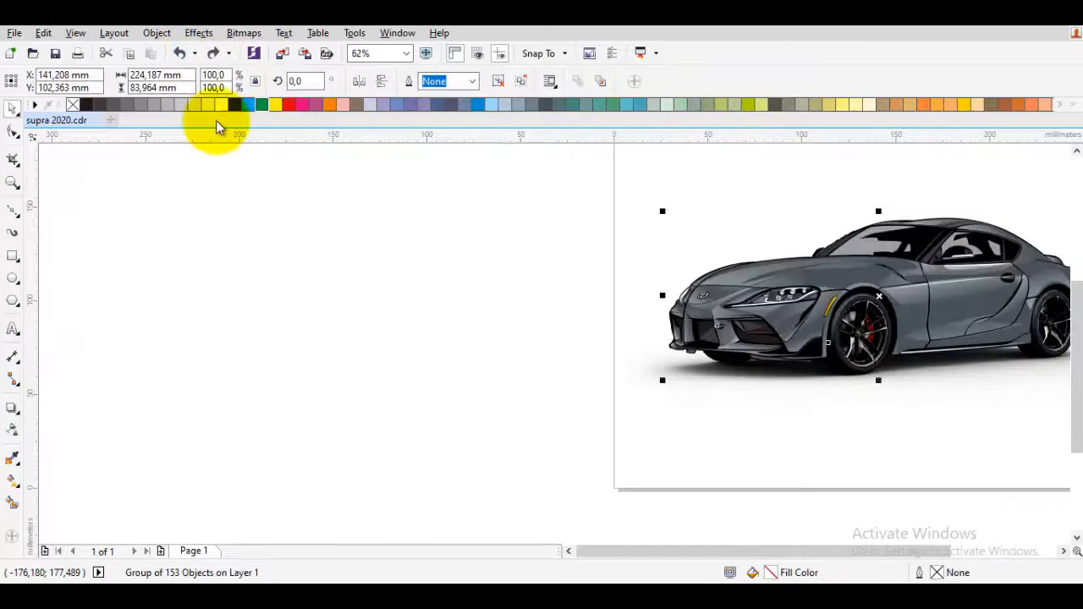
- Give the grouped car shapes a yellow outline
right_click(277, 106)
click(282, 231)
- Trace the narrow dark strip between the front wheel's upper red brake caliper area and the adjacent spoke, about 1.7 by 4.7 mm
scroll(862, 331, up, 2)
drag(859, 327, 457, 326)
scroll(535, 316, up, 1)
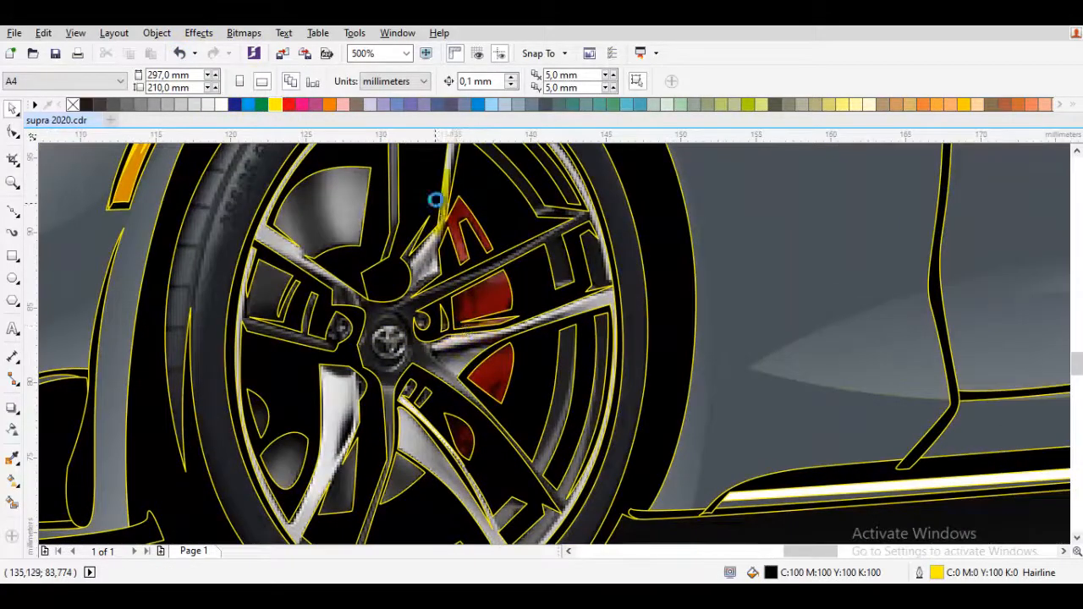
scroll(435, 199, up, 1)
drag(460, 245, 491, 280)
key(F5)
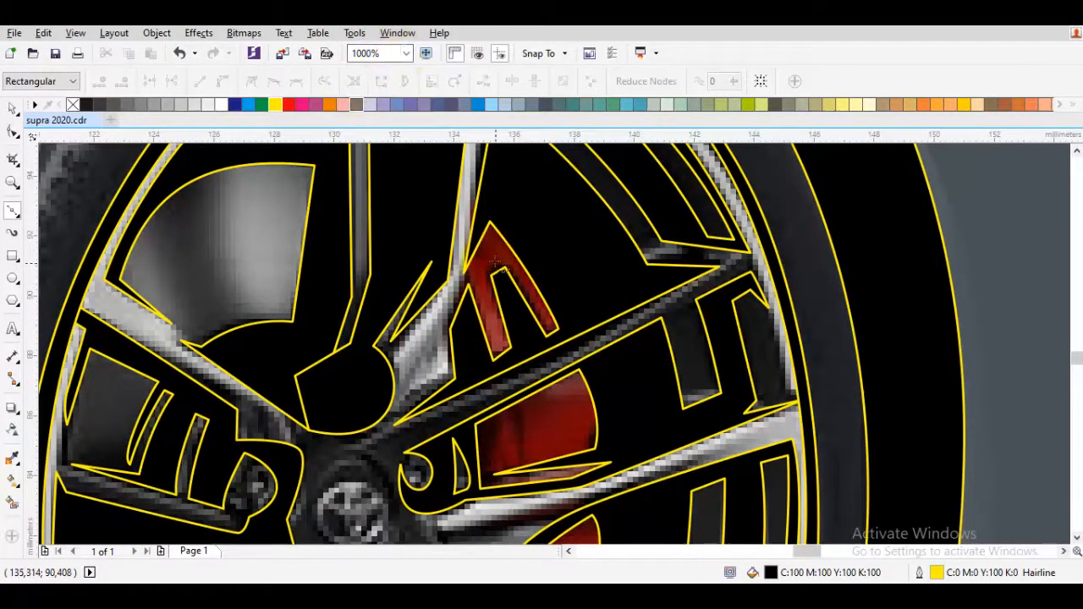
scroll(496, 264, up, 1)
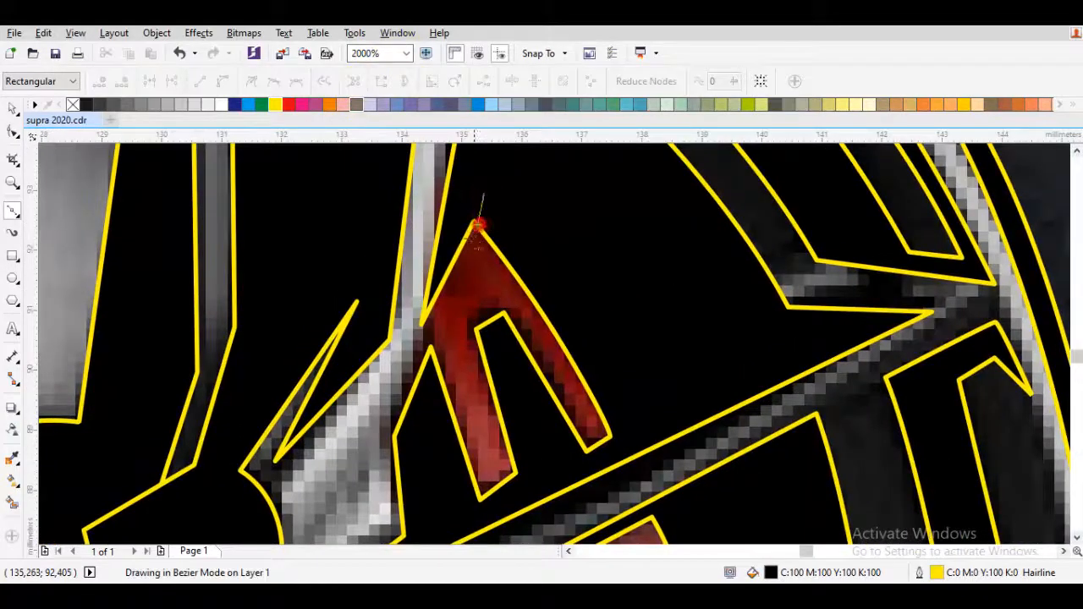
mouse_move(427, 396)
mouse_down()
mouse_move(437, 356)
mouse_move(470, 349)
mouse_up()
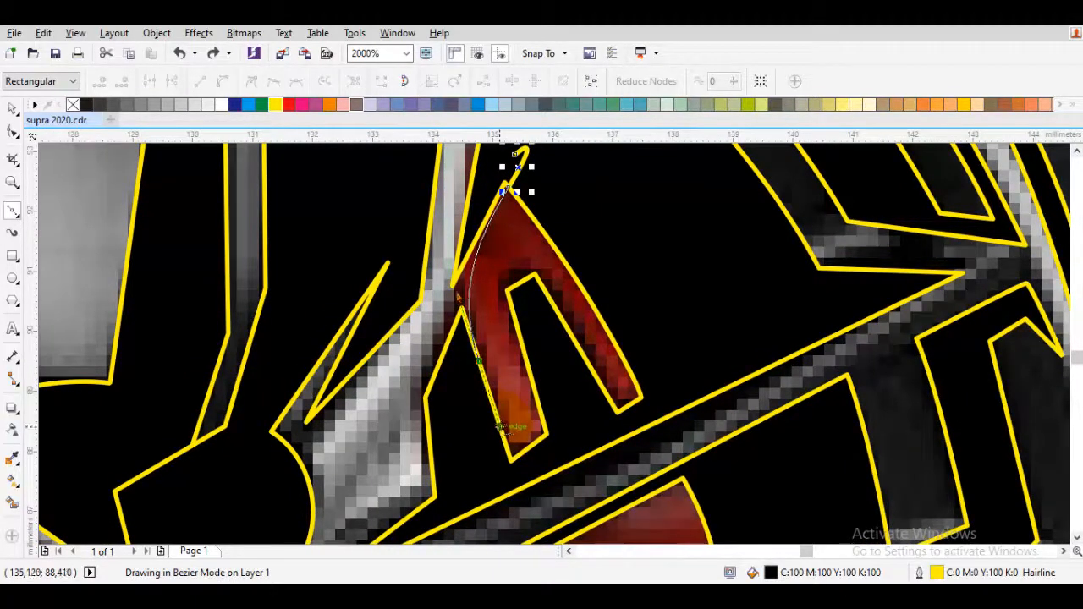
click(424, 398)
drag(437, 258, 421, 412)
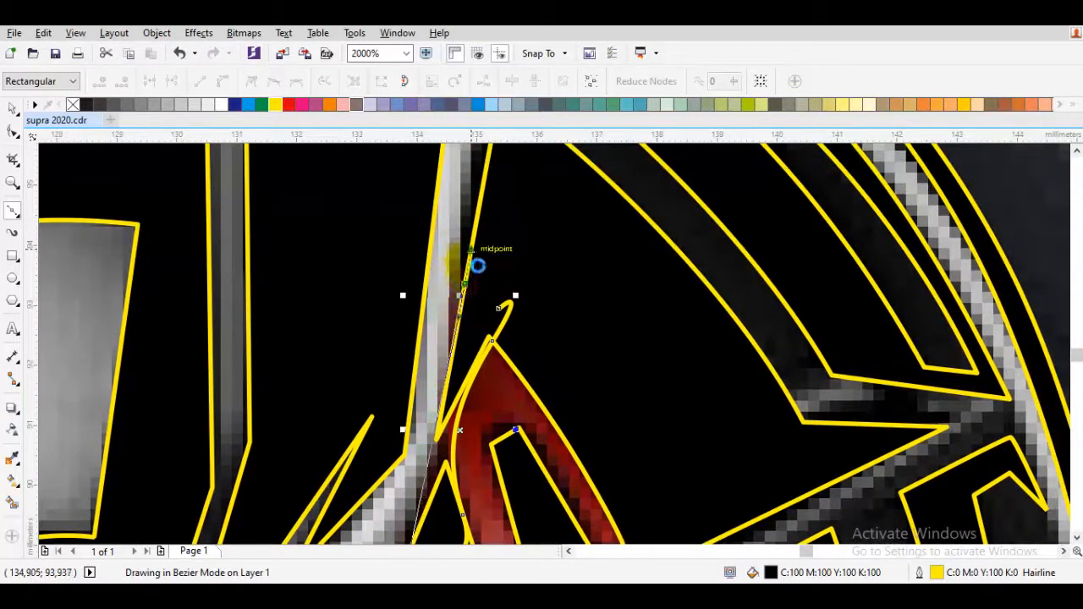
click(504, 306)
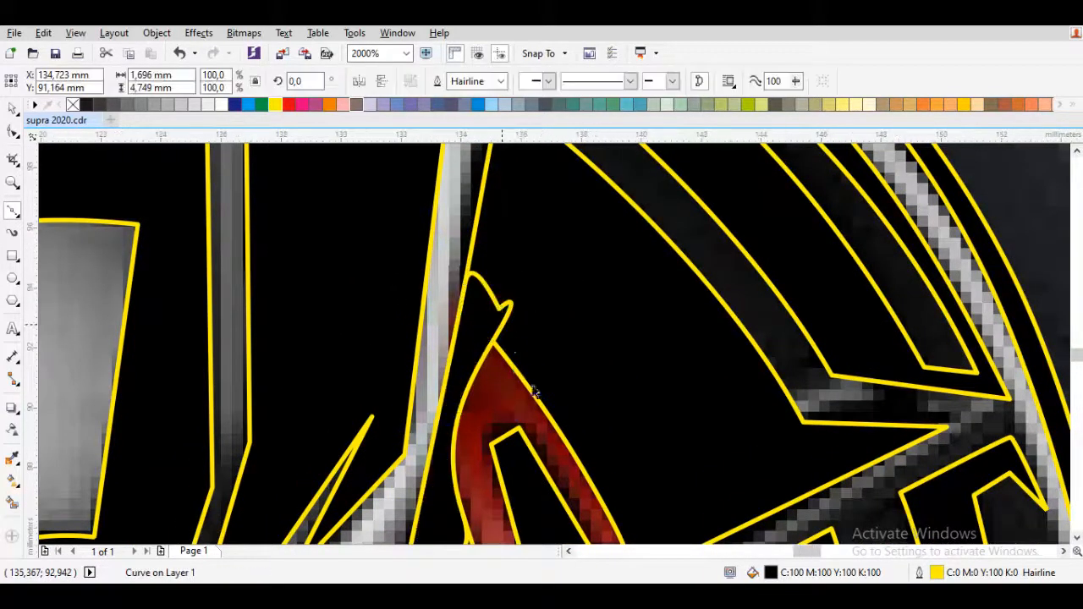
- Trace the tread strip along the rear tire's upper front edge as a closed shape about 15.2 by 16.9 mm
scroll(506, 322, down, 2)
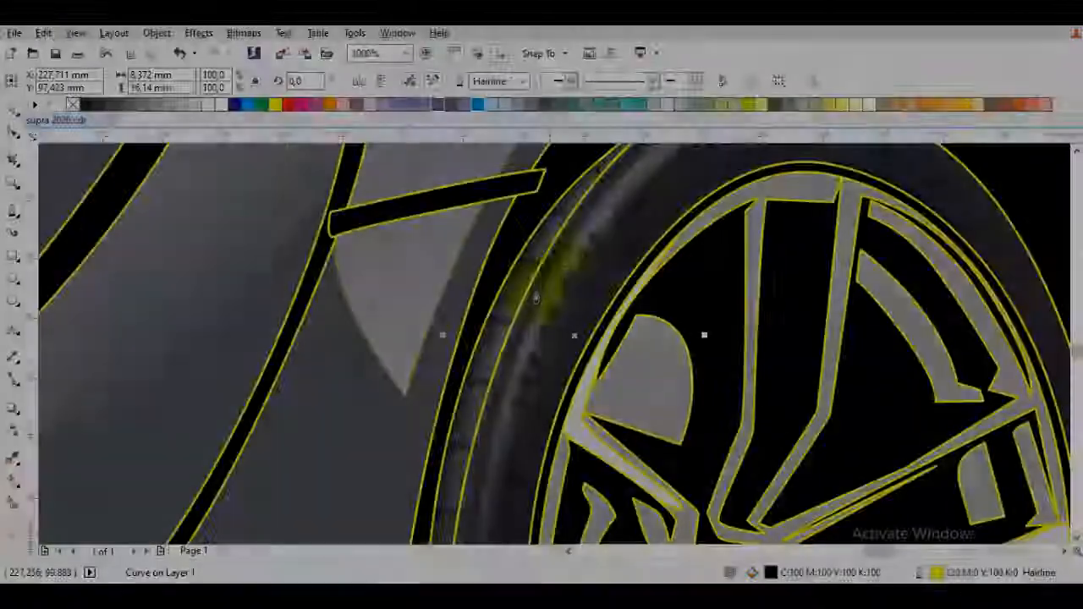
scroll(503, 382, down, 3)
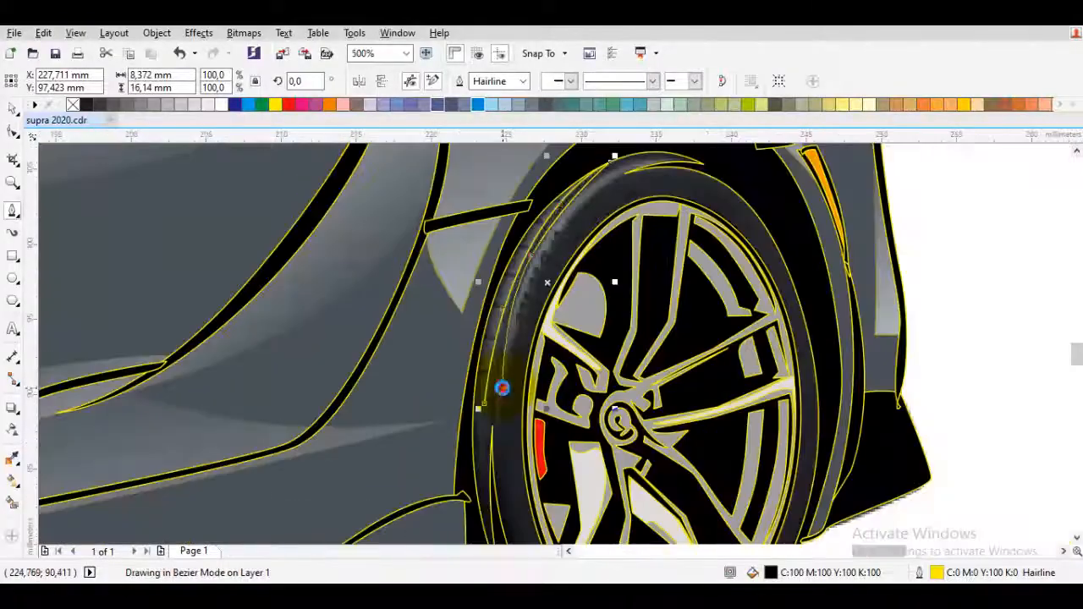
scroll(499, 339, up, 3)
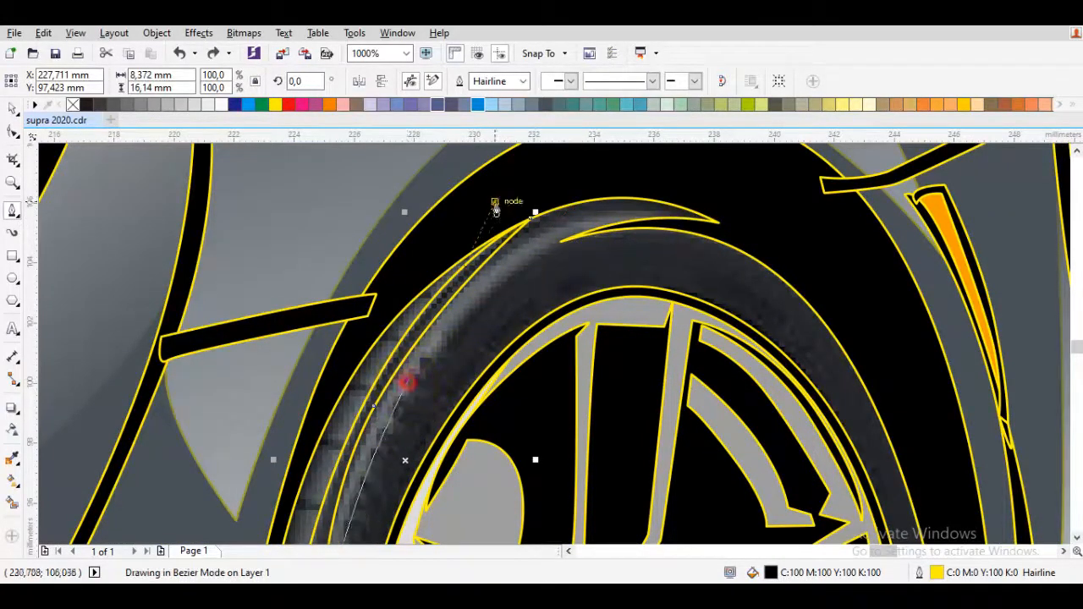
scroll(633, 221, up, 2)
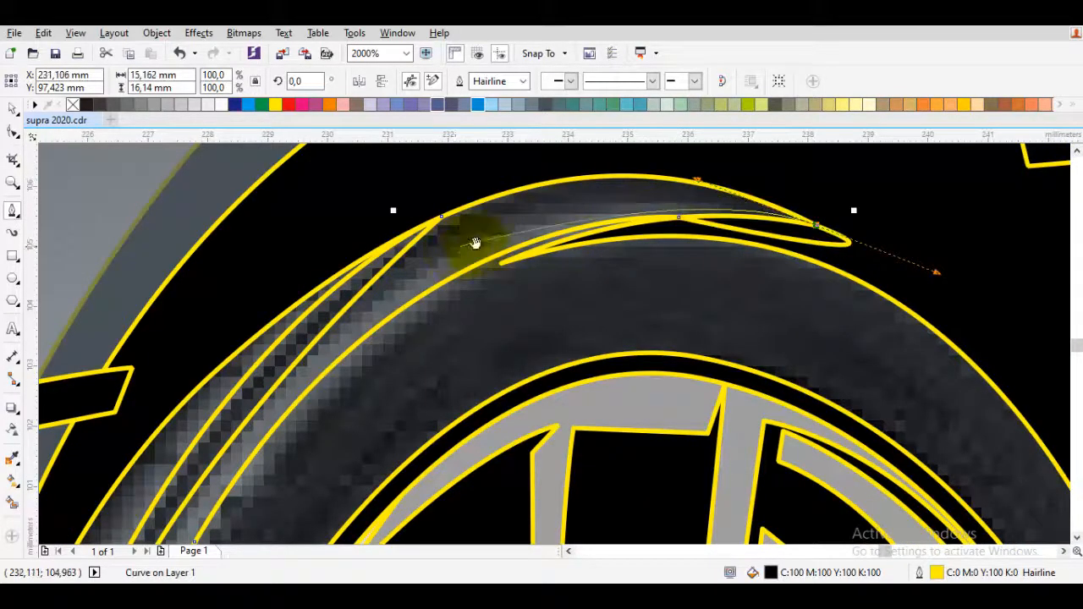
drag(476, 243, 472, 299)
click(516, 229)
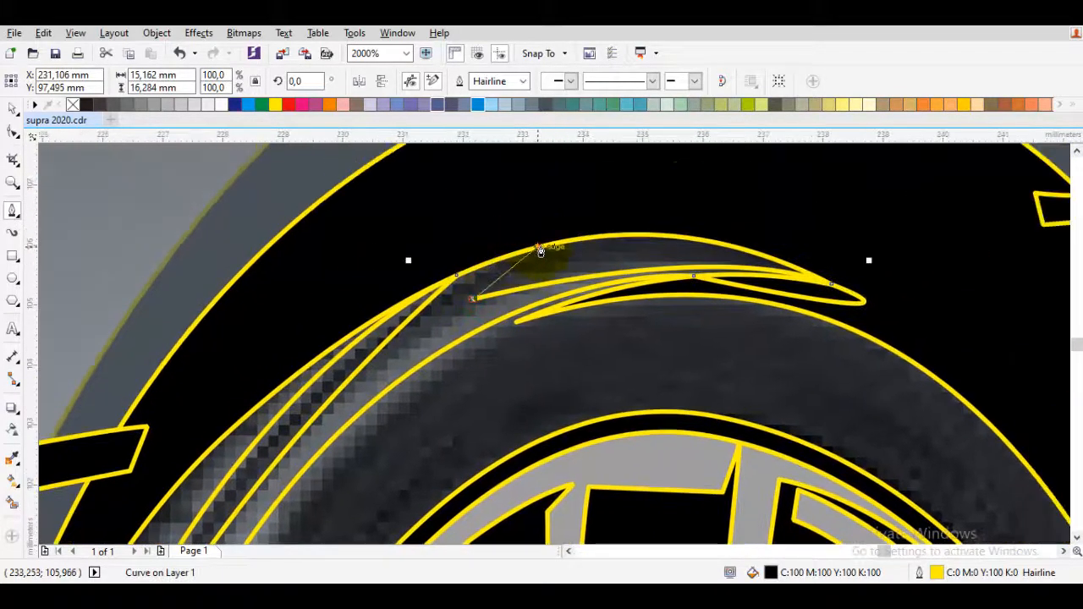
scroll(551, 220, down, 1)
click(535, 212)
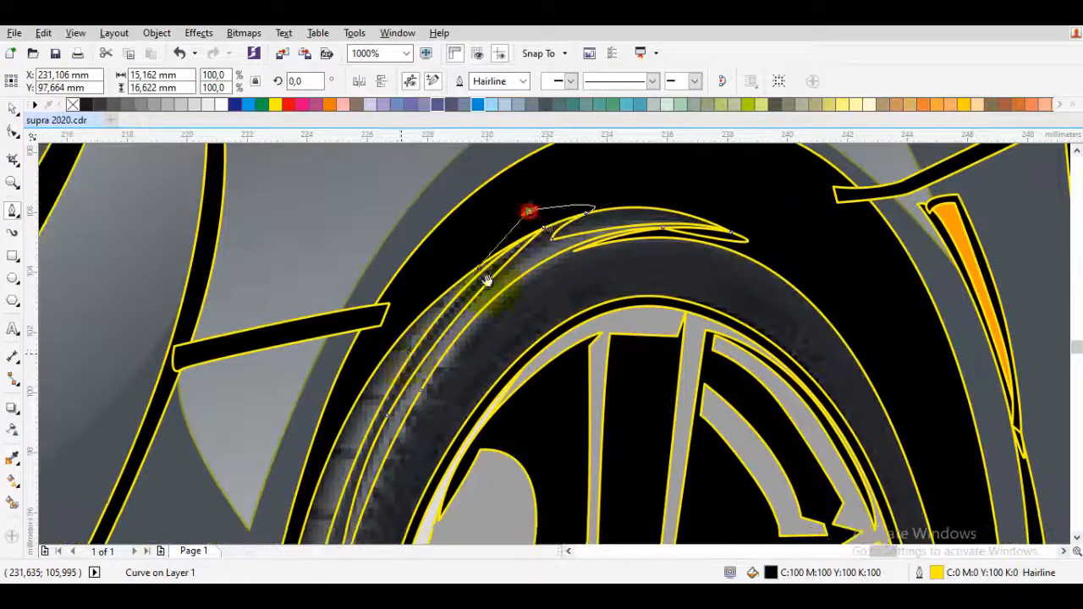
scroll(487, 347, down, 1)
mouse_move(464, 431)
mouse_down()
mouse_move(472, 227)
mouse_move(491, 204)
mouse_up()
scroll(544, 253, down, 2)
drag(173, 286, 513, 275)
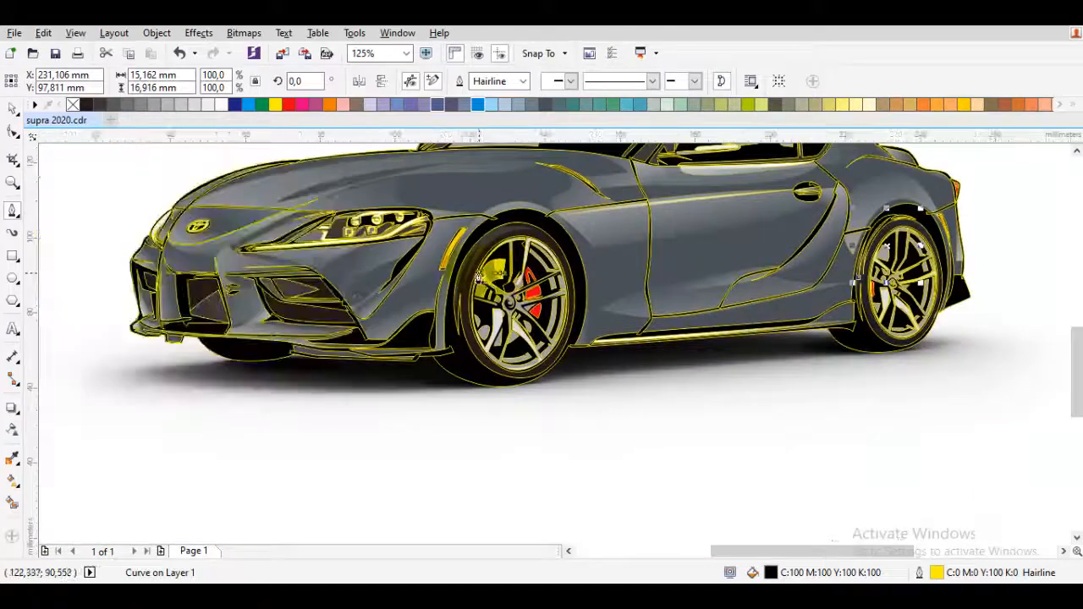
- Fill the rear tire's tread strip with the dark grey sampled from the front tire, K 90
scroll(490, 251, up, 1)
key(i)
click(502, 209)
scroll(701, 233, down, 1)
drag(701, 234, 172, 271)
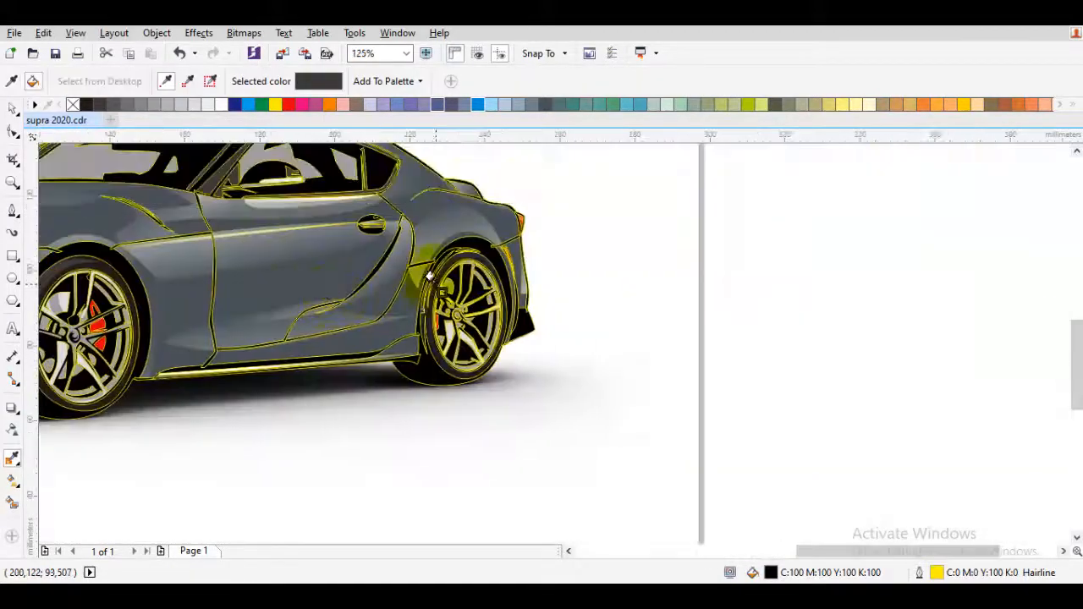
scroll(442, 243, up, 2)
scroll(446, 246, up, 1)
click(483, 242)
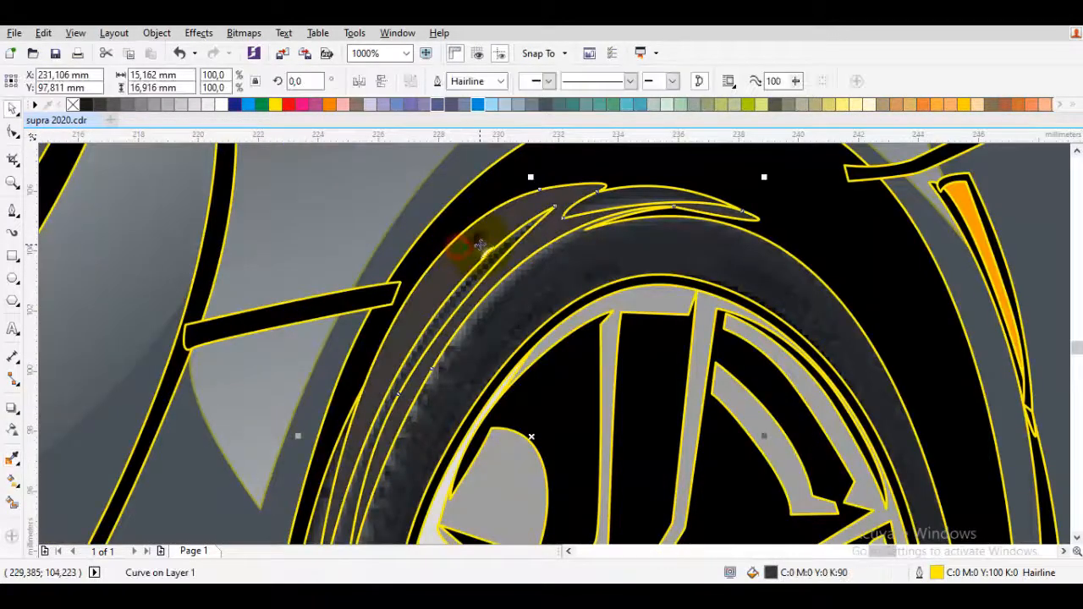
- Reorder the filled tread strip to sit behind the black wheel arch and over the rear tire in the photo
right_click(481, 242)
mouse_move(581, 408)
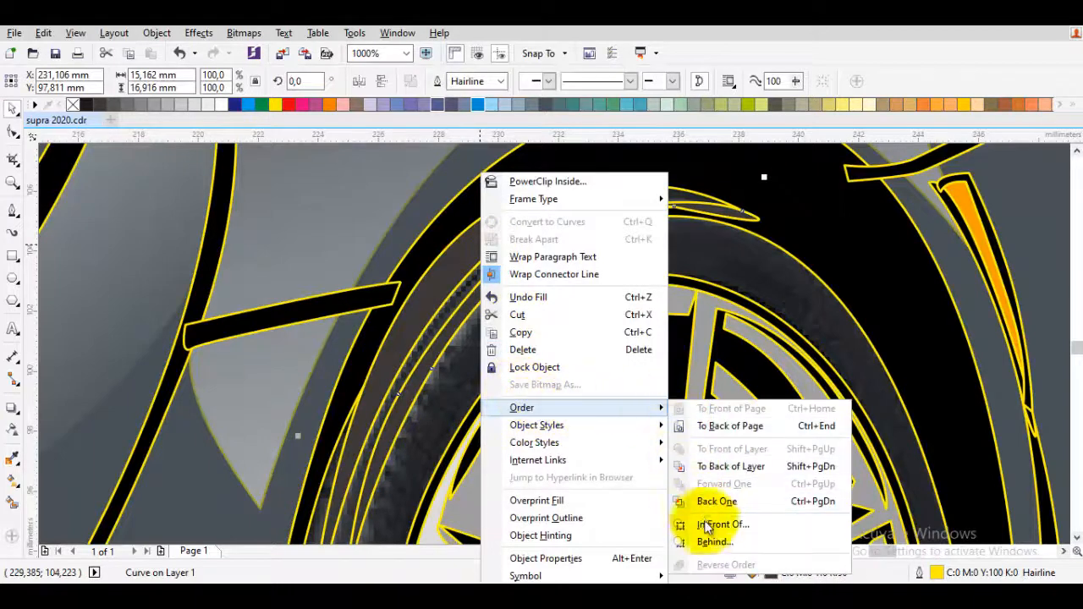
click(704, 523)
click(725, 291)
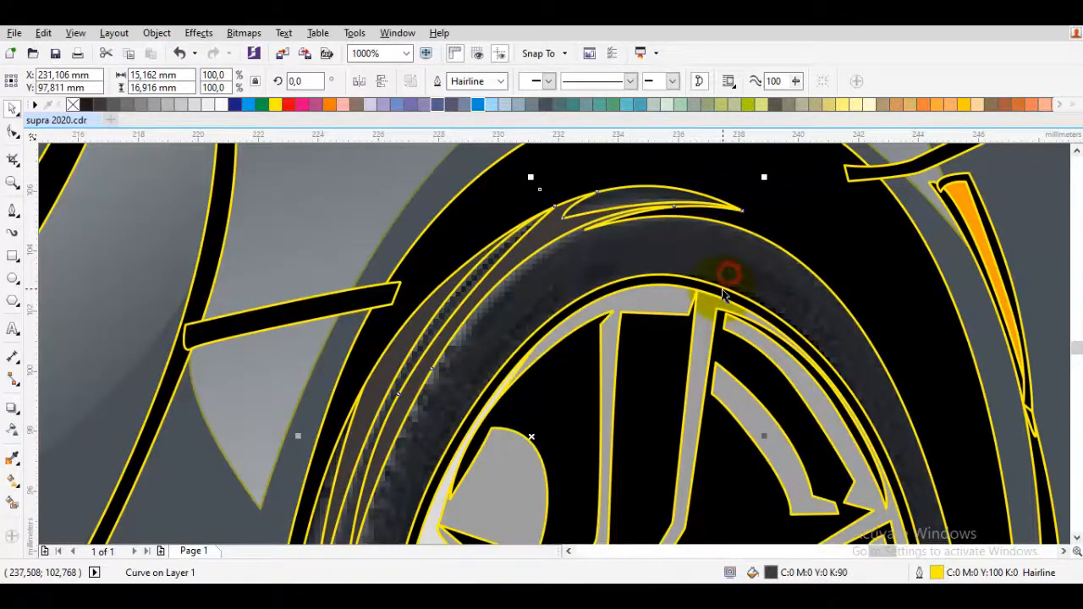
drag(702, 292, 648, 288)
key(Escape)
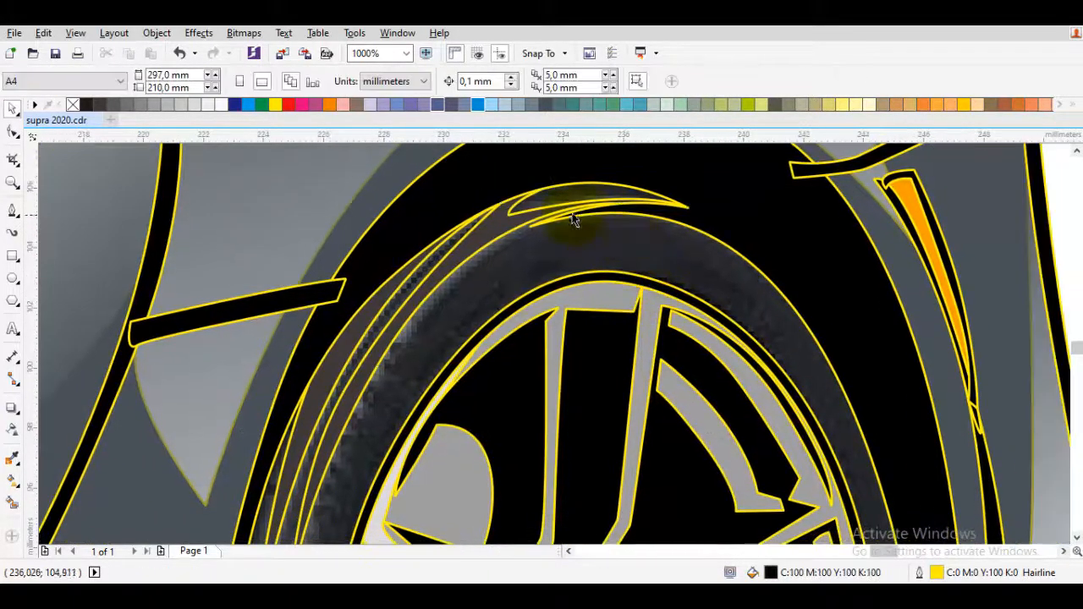
- Trace a closed base shape around the whole rear tire, about 29.8 by 36.8 mm, extending under the wheel arch and body
key(space)
scroll(849, 285, down, 1)
mouse_move(849, 286)
mouse_down()
mouse_move(640, 212)
mouse_move(707, 286)
mouse_up()
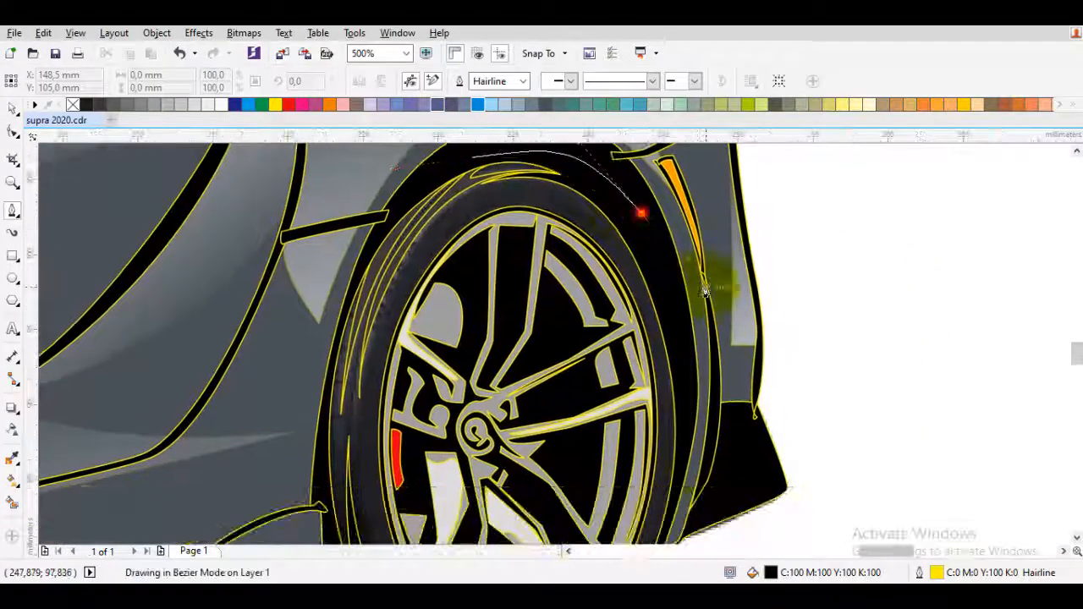
drag(690, 475, 691, 293)
click(653, 368)
scroll(653, 367, up, 1)
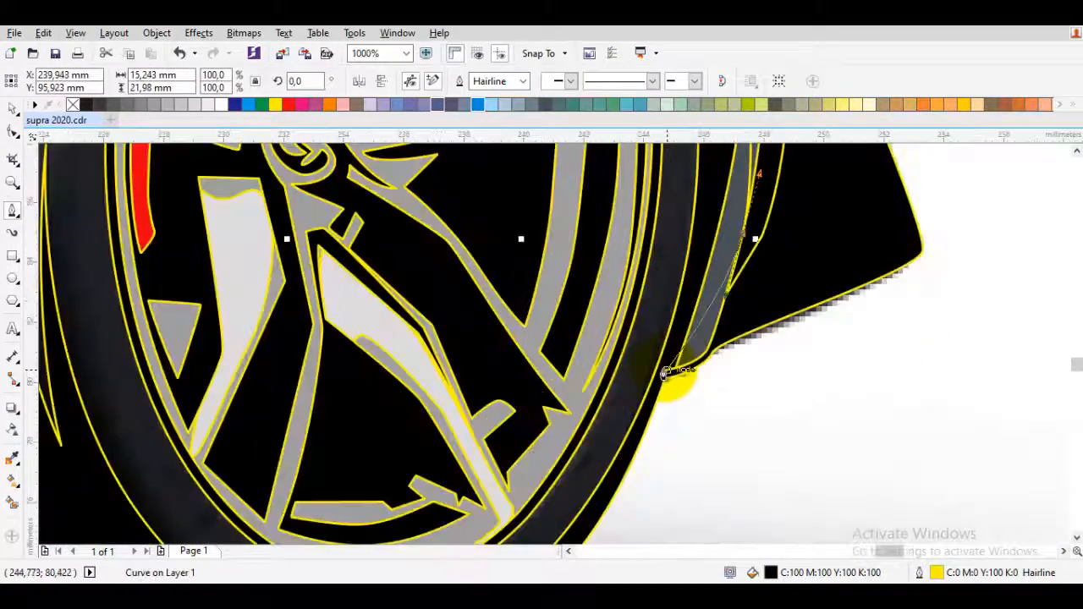
drag(660, 370, 653, 390)
drag(631, 441, 683, 281)
scroll(681, 280, down, 1)
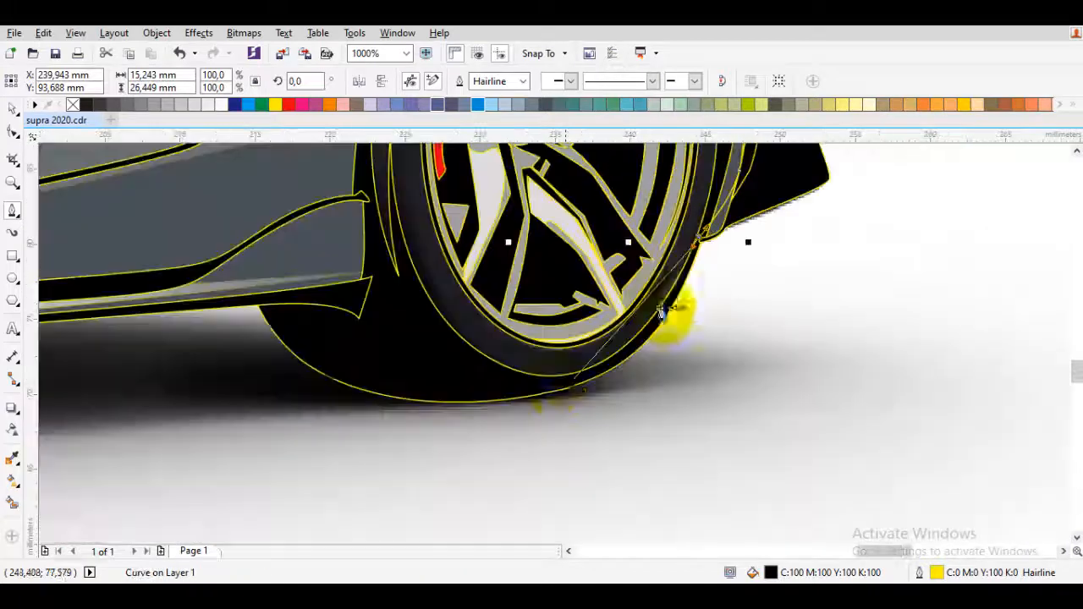
drag(507, 390, 354, 403)
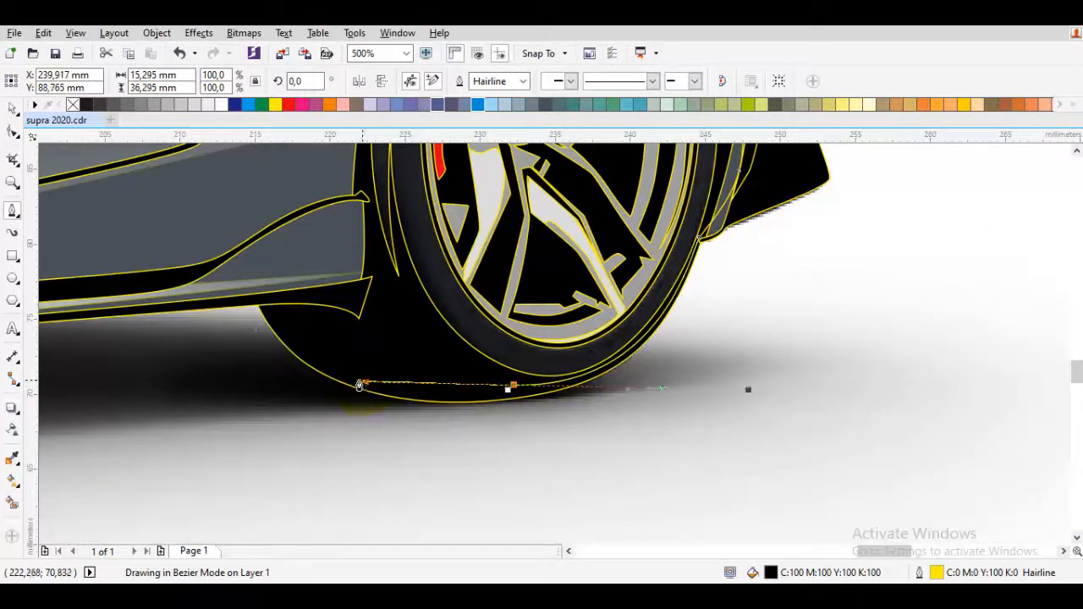
scroll(360, 383, down, 1)
drag(361, 266, 342, 237)
drag(381, 163, 364, 243)
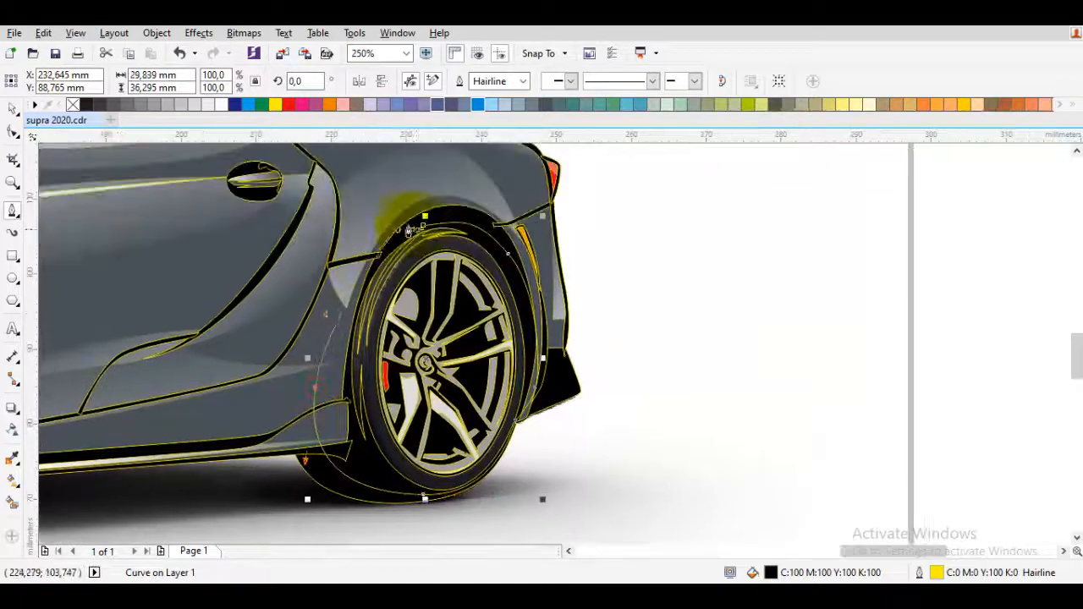
drag(423, 226, 363, 191)
scroll(315, 312, down, 1)
drag(315, 313, 630, 238)
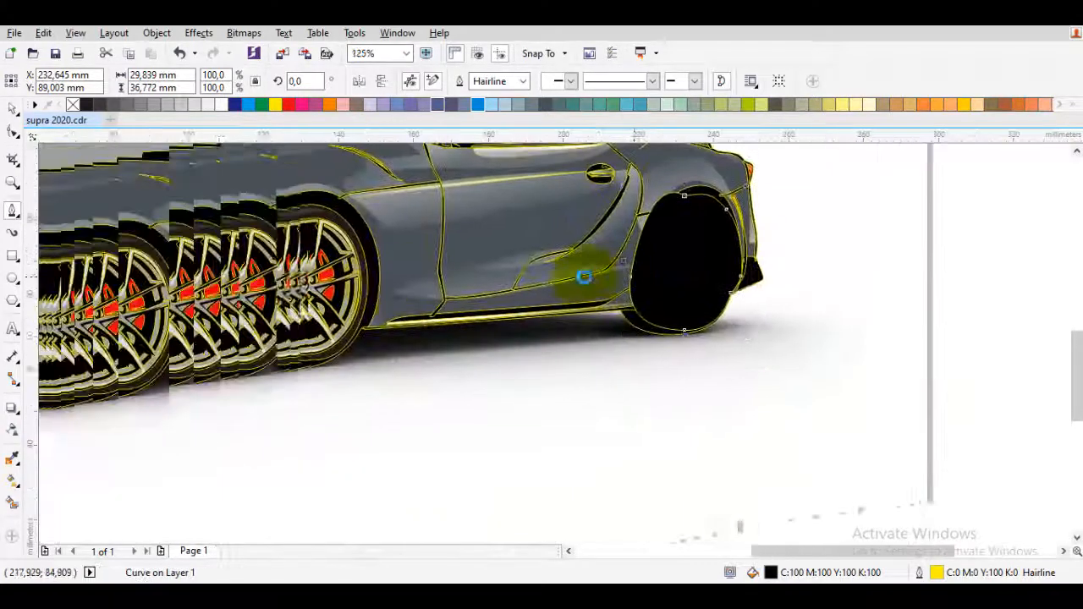
- Fill the rear tire base shape with the K 100 black sampled from the front tire and place it behind the rear wheel shapes
key(ctrl+shift+e)
click(344, 194)
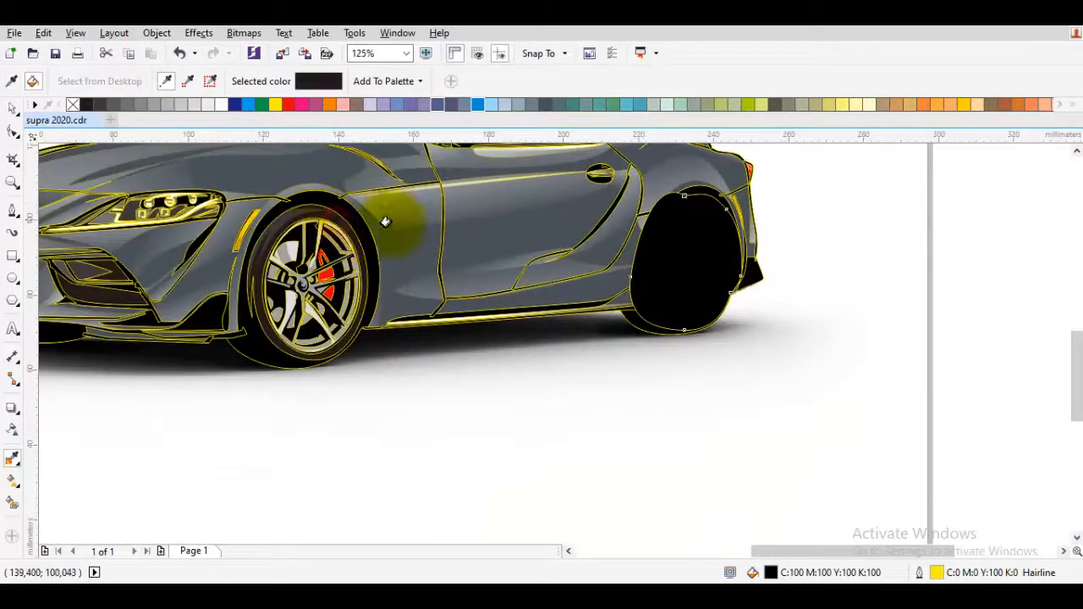
click(706, 264)
right_click(692, 254)
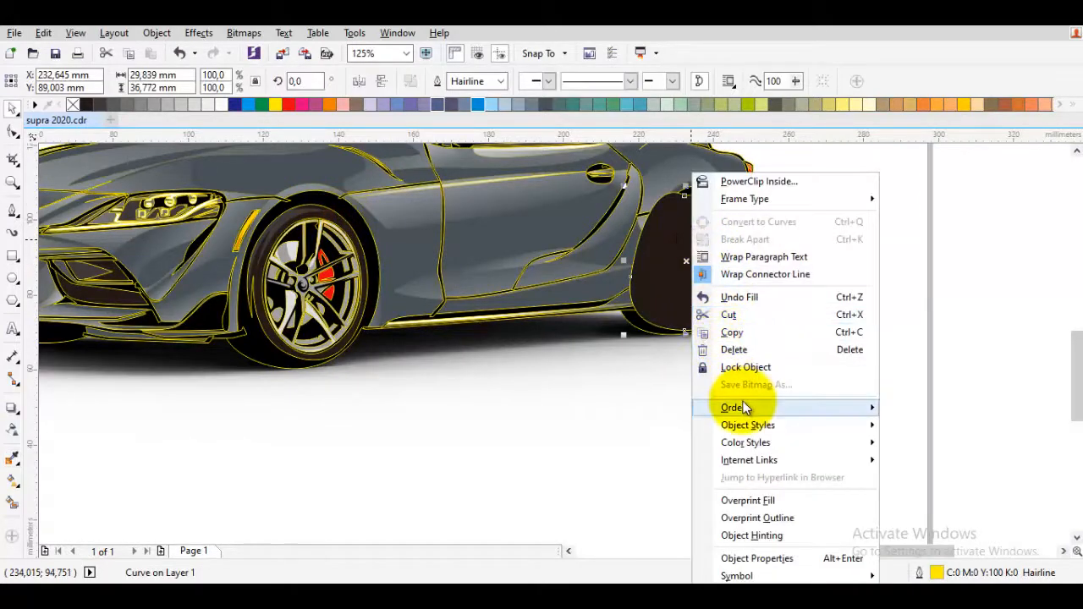
mouse_move(745, 408)
click(926, 541)
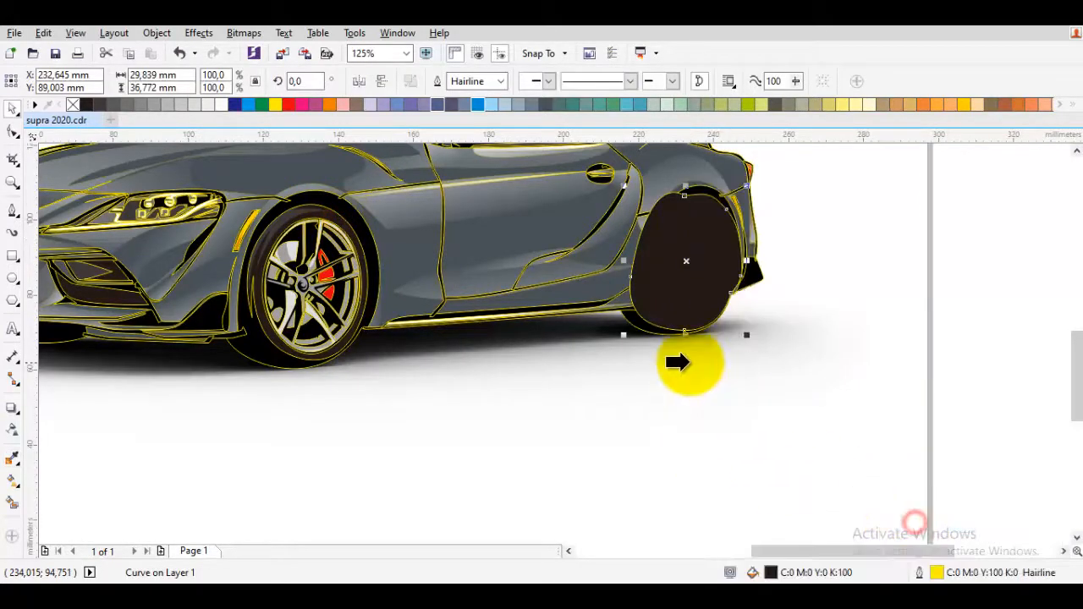
click(690, 362)
click(953, 362)
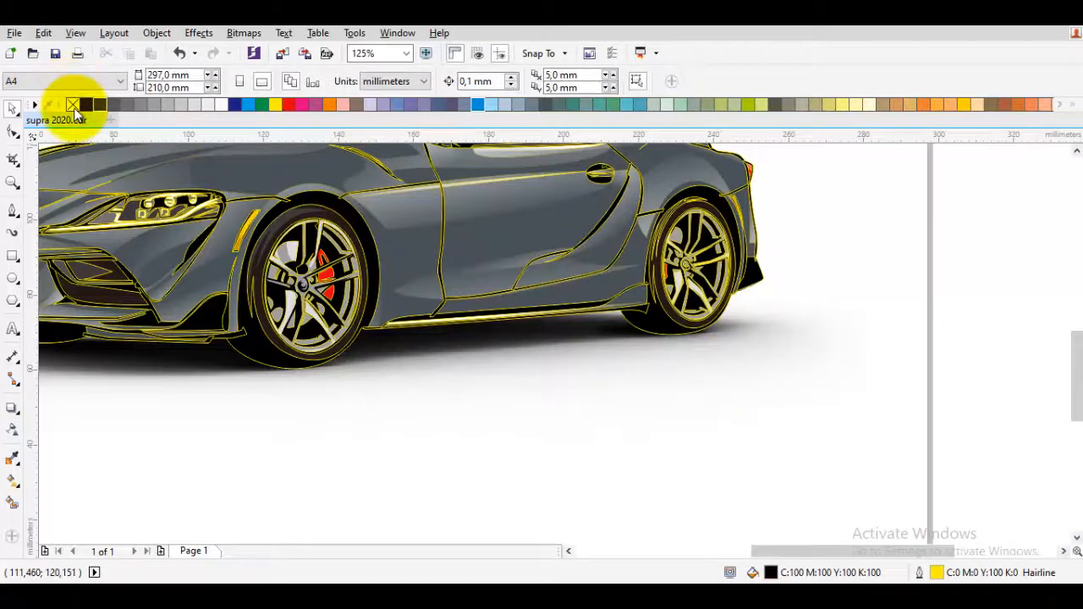
- Remove the outline from all objects in the drawing
key(ctrl+a)
right_click(73, 108)
key(Escape)
- Select all the traced car shapes and move them off the page beside the original photo
scroll(605, 325, down, 1)
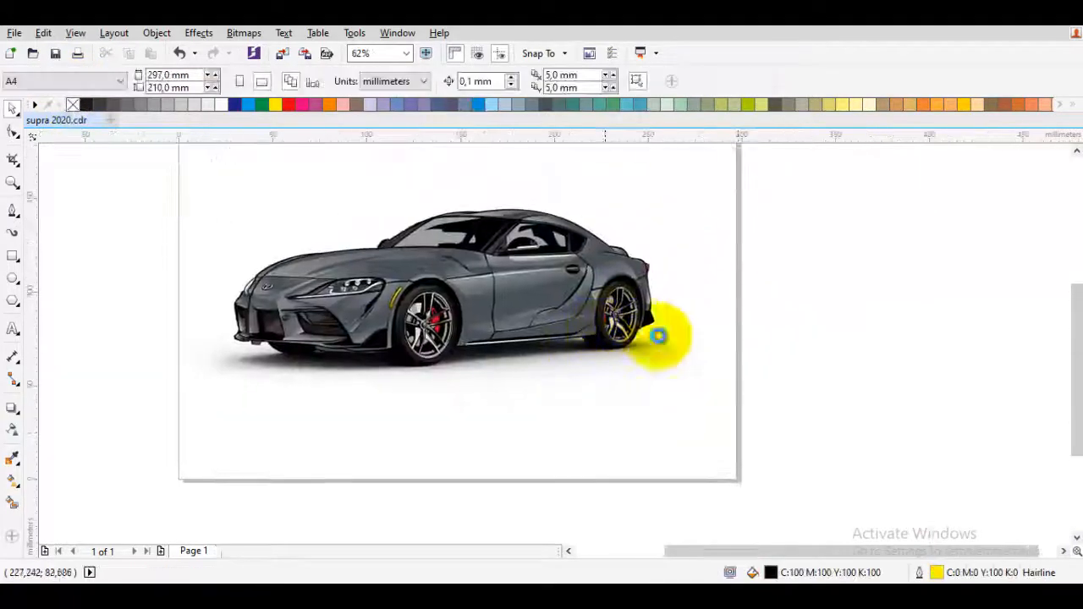
scroll(778, 368, down, 1)
drag(786, 369, 364, 191)
drag(656, 294, 455, 265)
drag(361, 305, 706, 304)
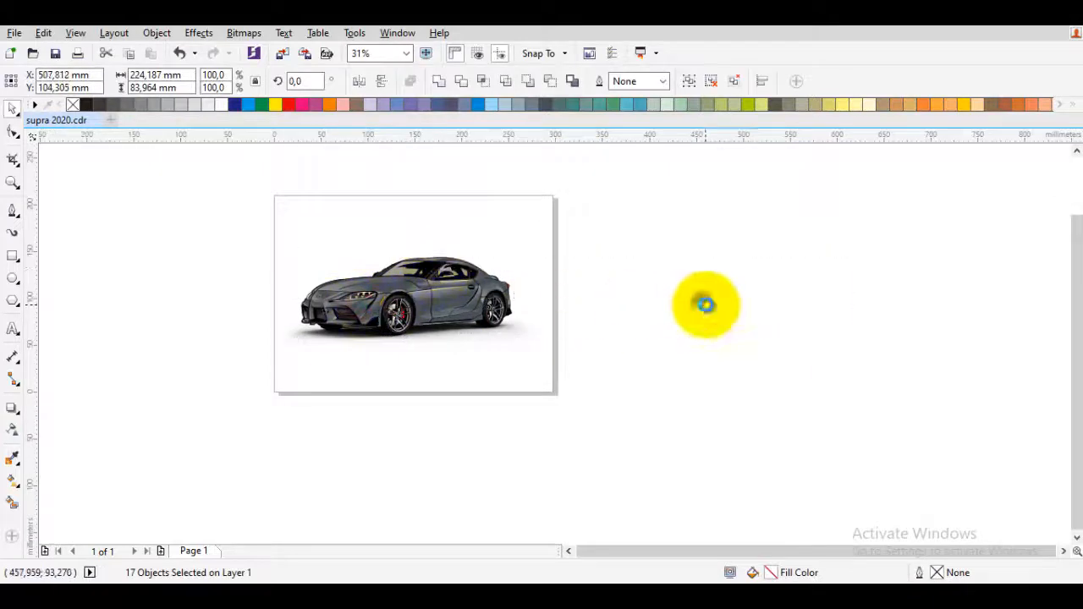
- Recolor the light grey parts of the Toyota emblem on the car's nose with a slightly darker palette grey
scroll(736, 334, up, 2)
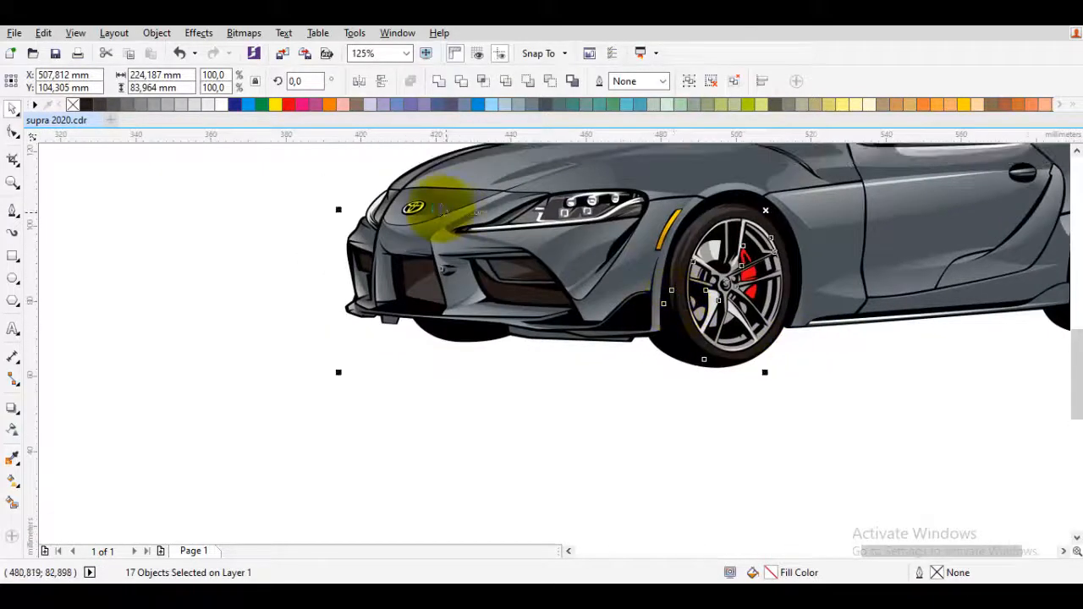
scroll(438, 209, up, 2)
right_click(437, 210)
click(501, 293)
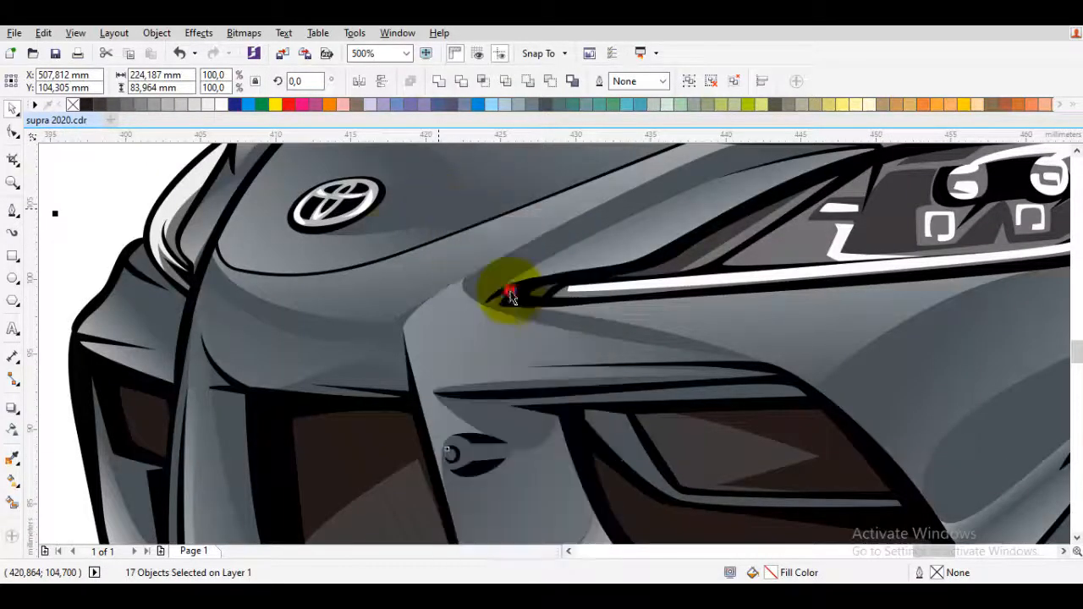
scroll(580, 314, left, 3)
click(231, 203)
scroll(491, 283, up, 2)
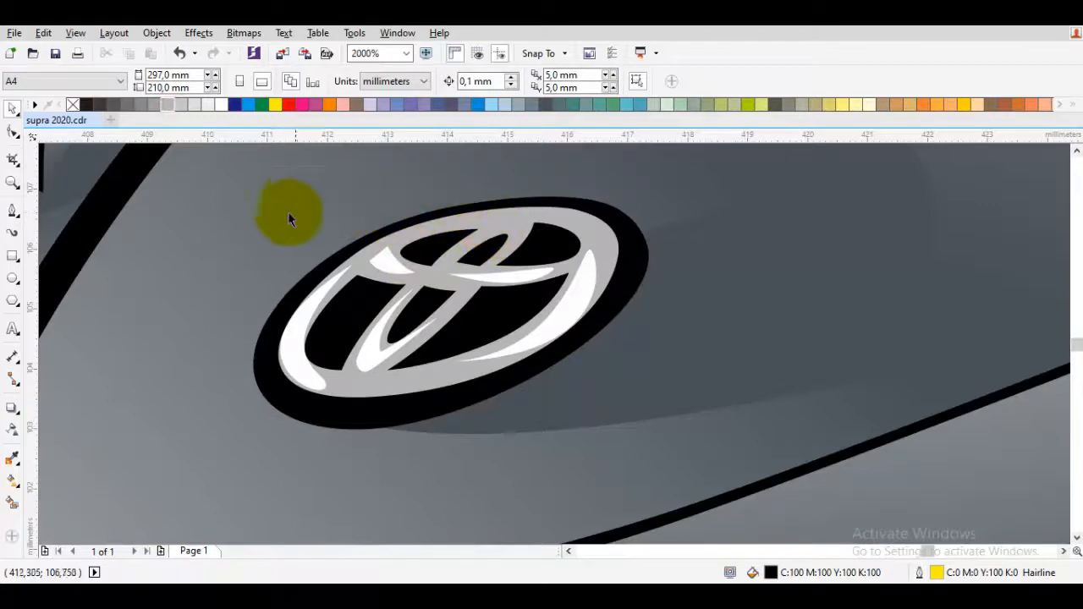
drag(159, 108, 393, 180)
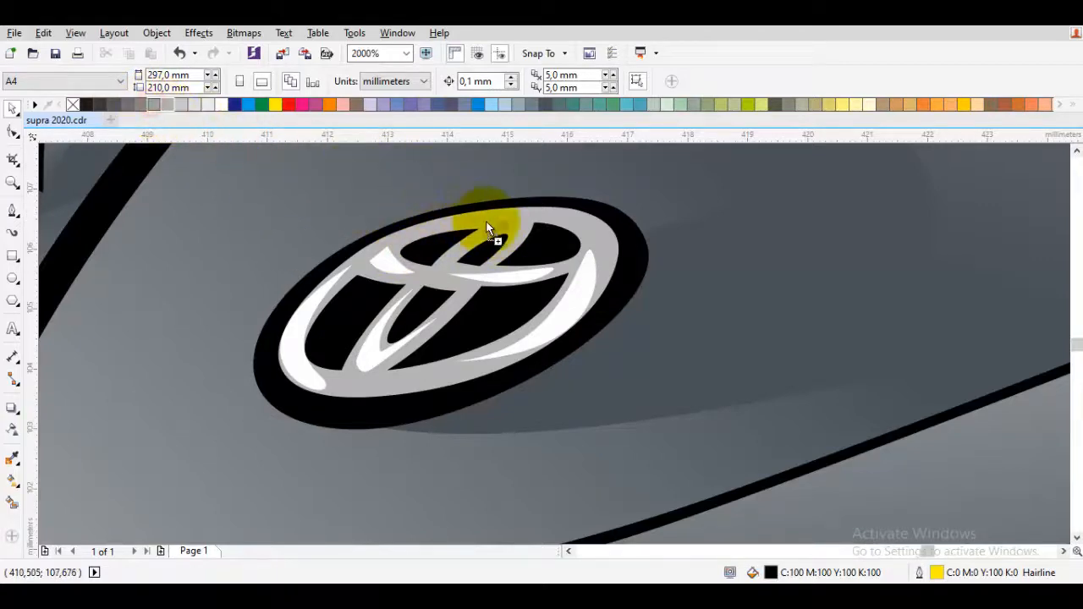
drag(486, 227, 484, 229)
scroll(484, 228, down, 2)
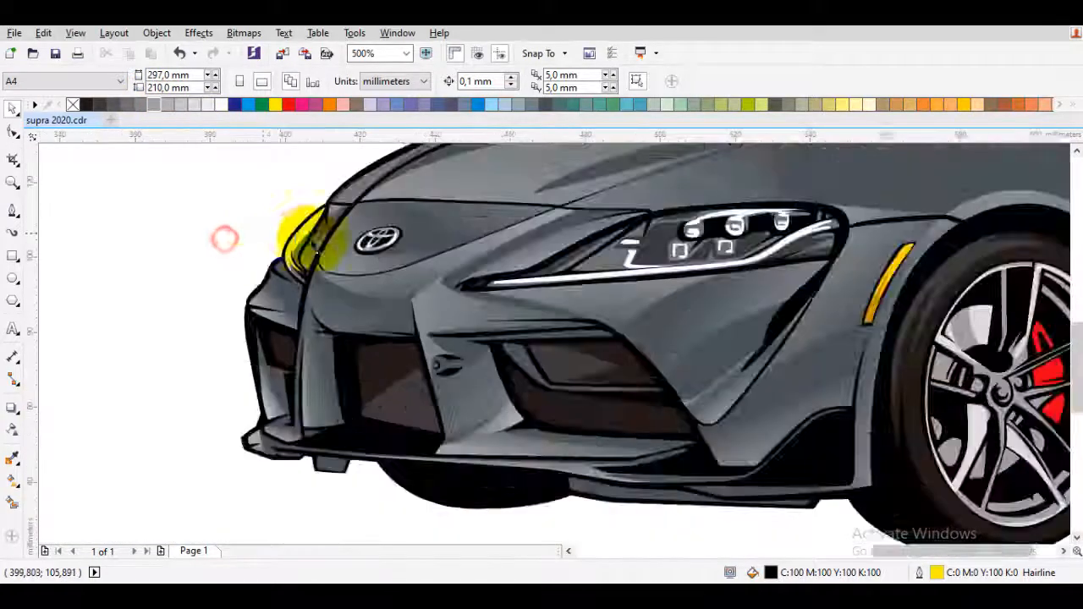
scroll(211, 237, down, 2)
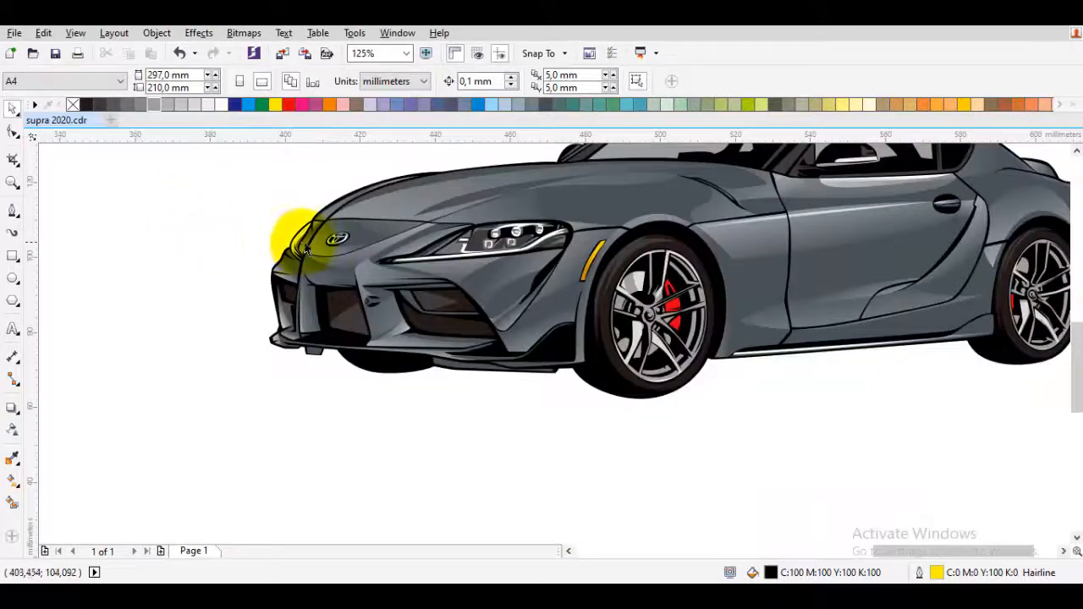
drag(330, 255, 230, 298)
drag(414, 274, 360, 326)
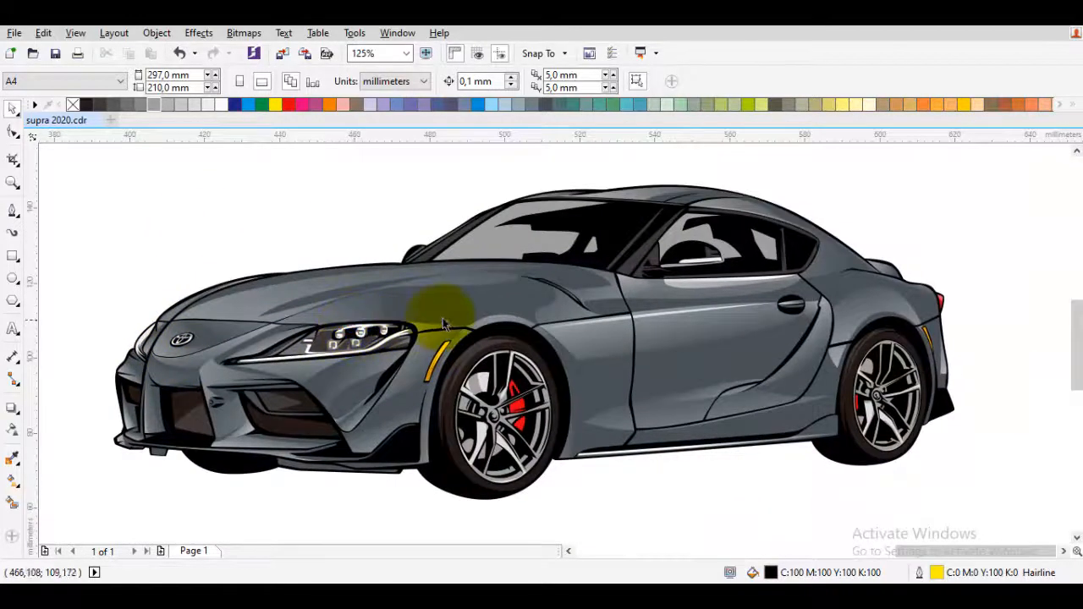
drag(439, 310, 420, 314)
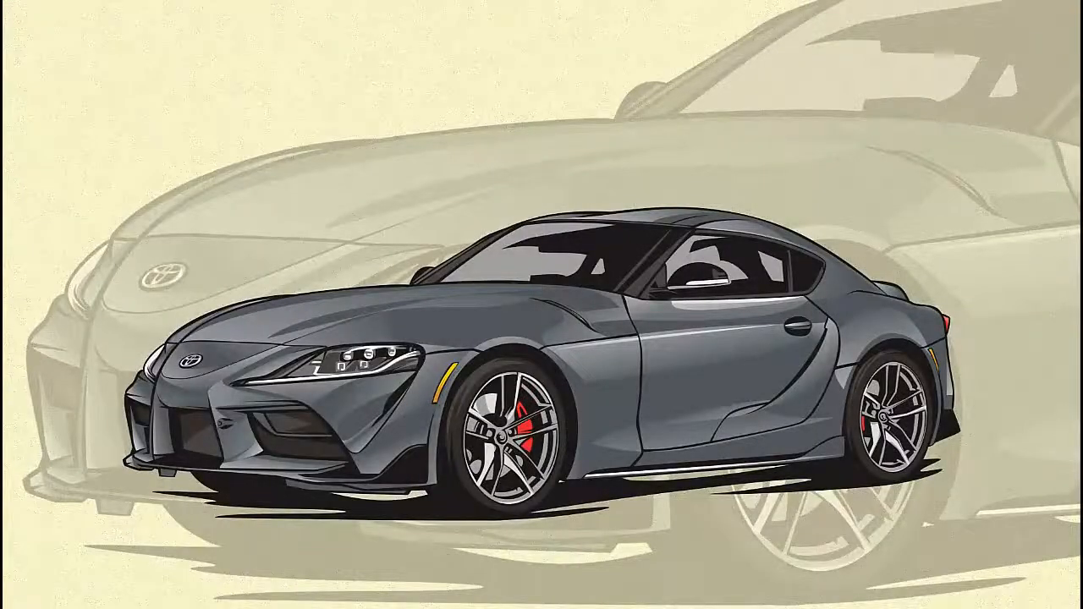